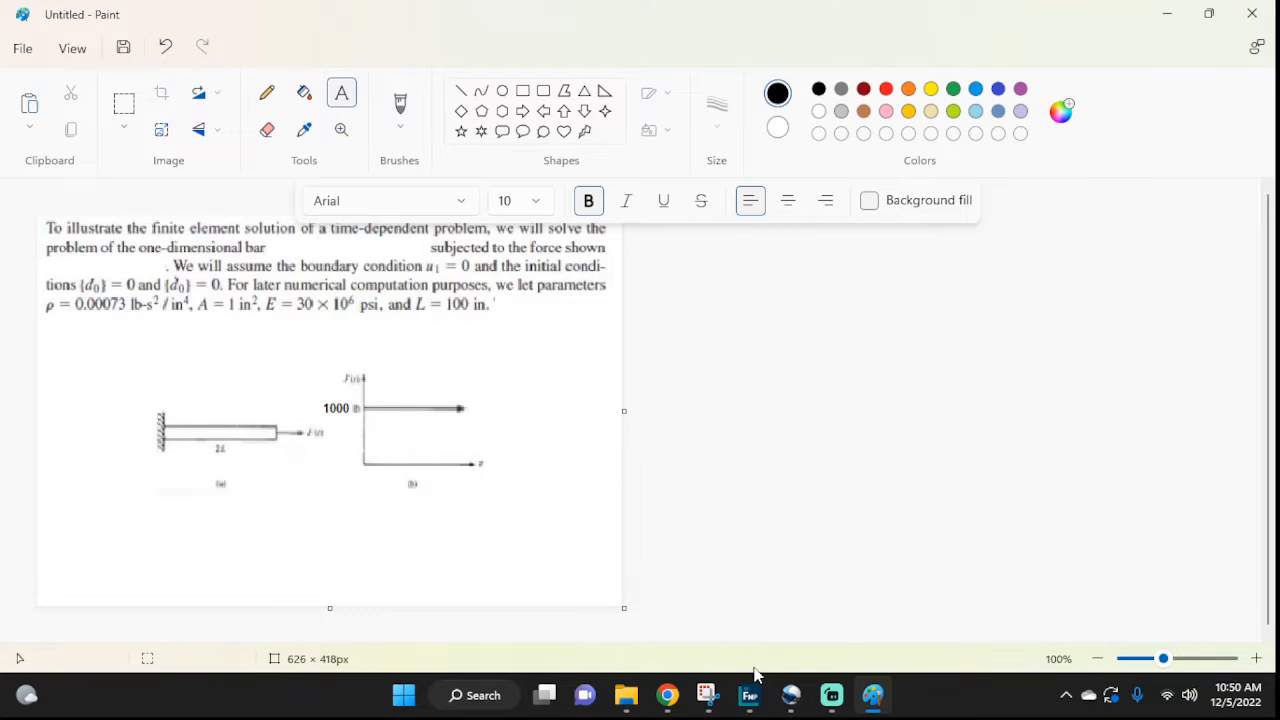
Step: Switch to Femap and start a new material titled Mat1 with the Isotropic material type
click(752, 690)
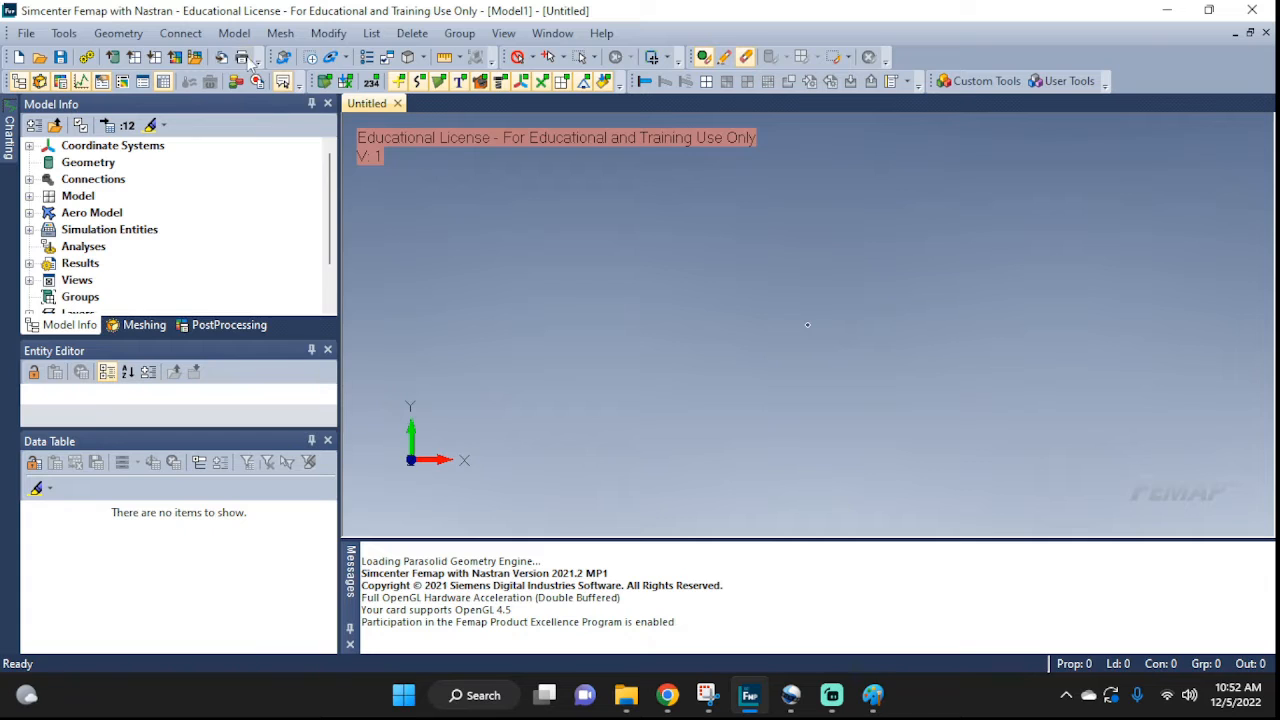
click(234, 33)
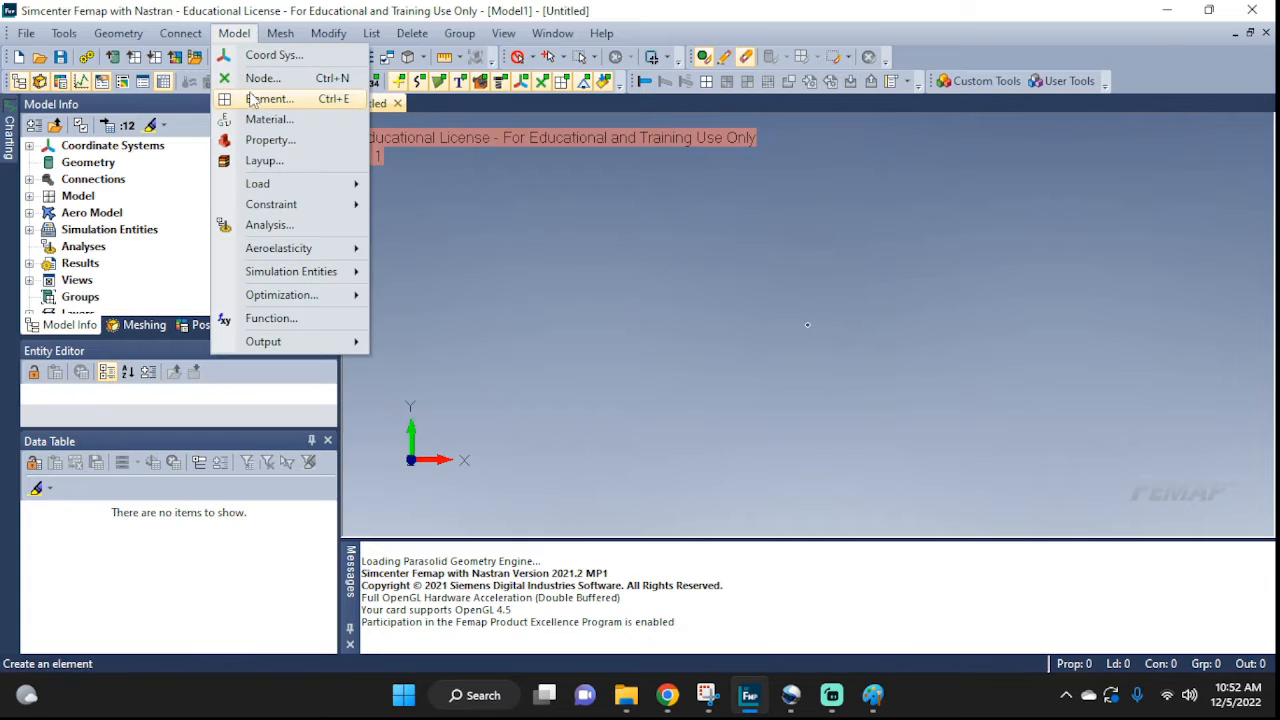
click(267, 119)
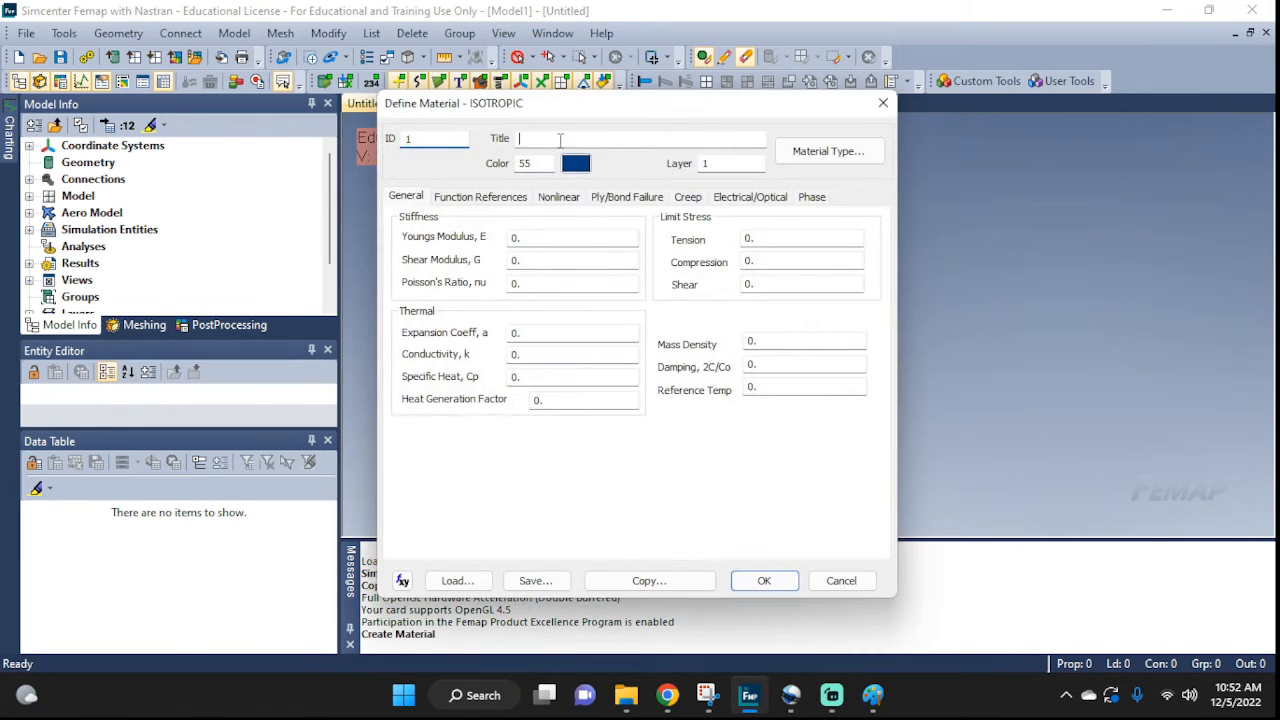
click(560, 140)
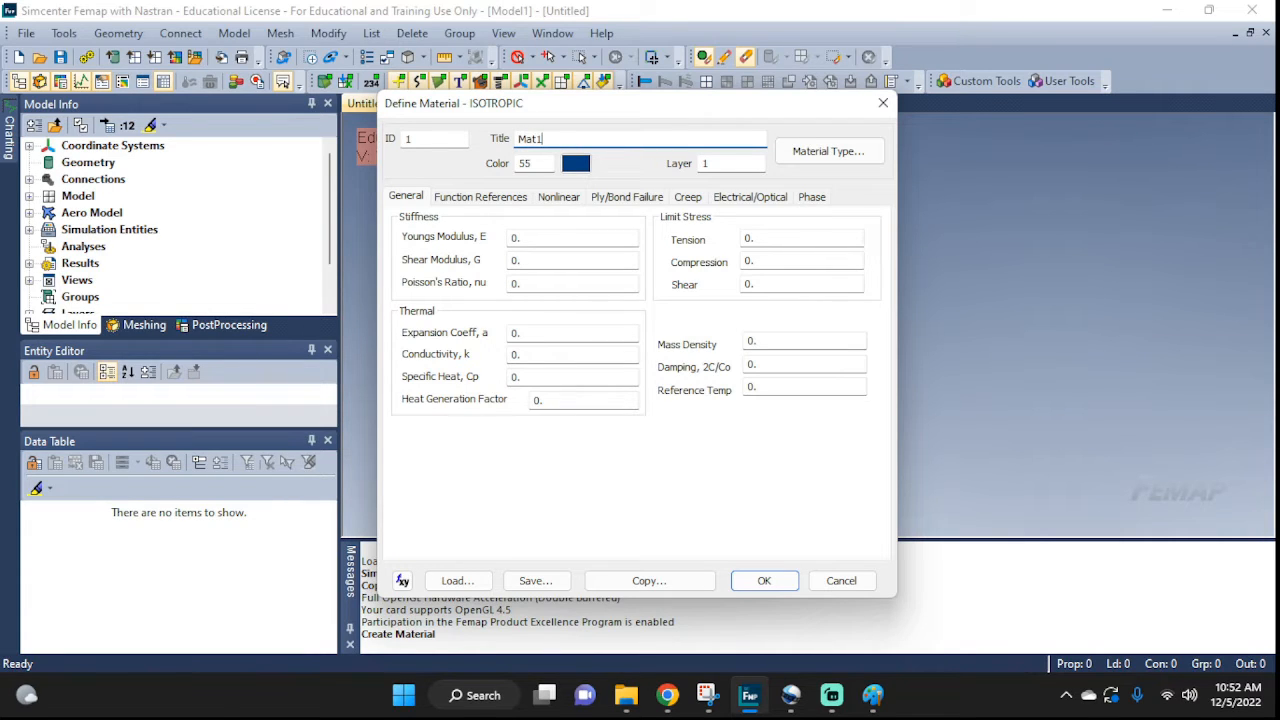
click(812, 158)
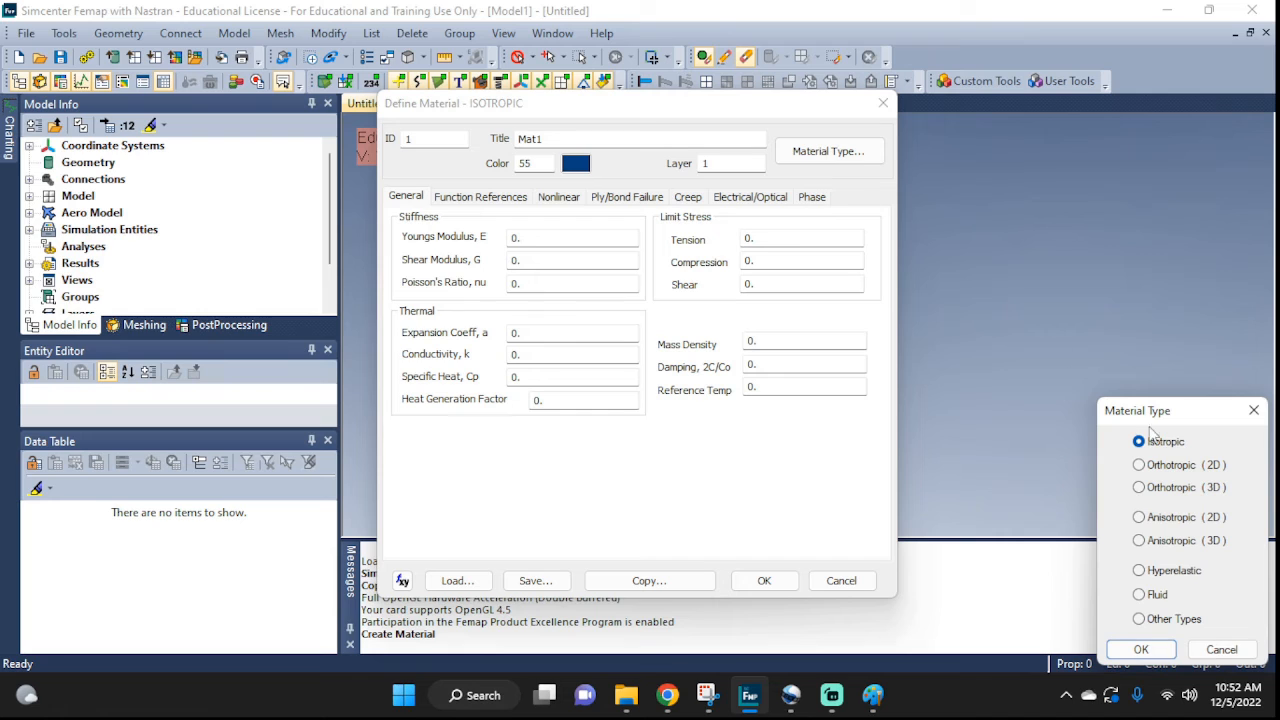
click(1141, 649)
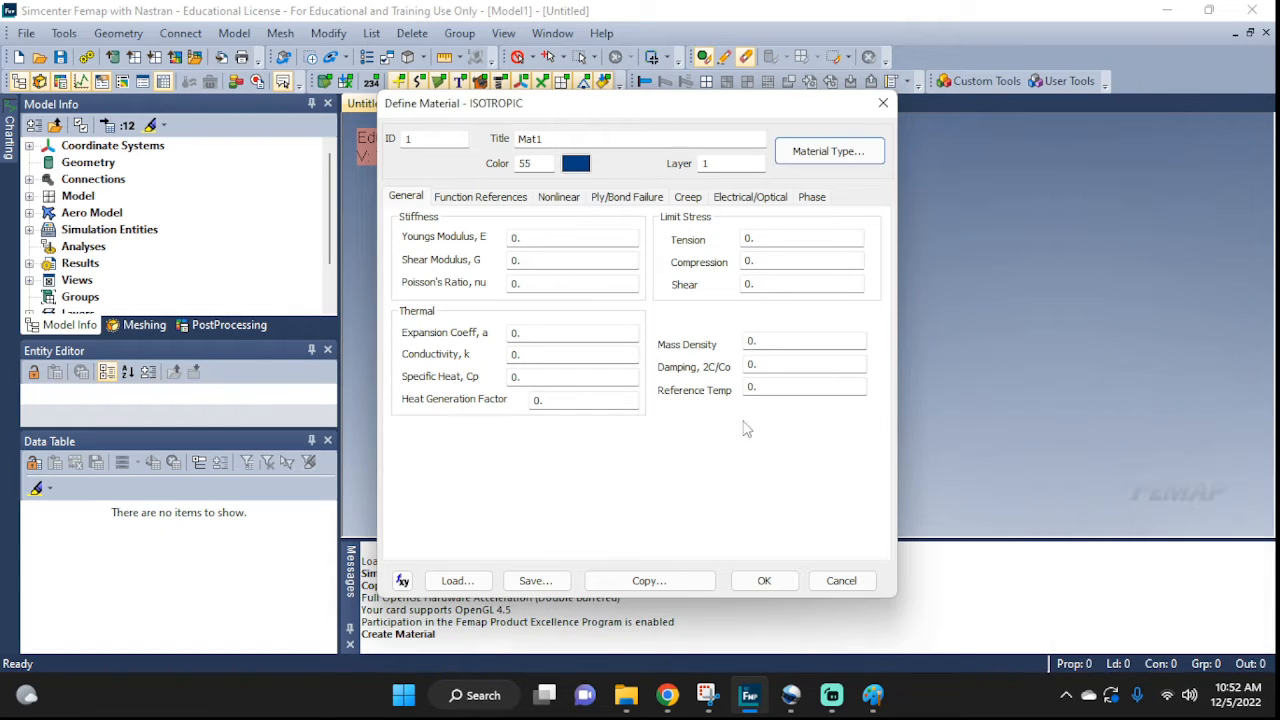
Step: Give Mat1 a Young's modulus of 30e6, Poisson's ratio of 0.3 and mass density of 0.00073, and create only this material
click(550, 240)
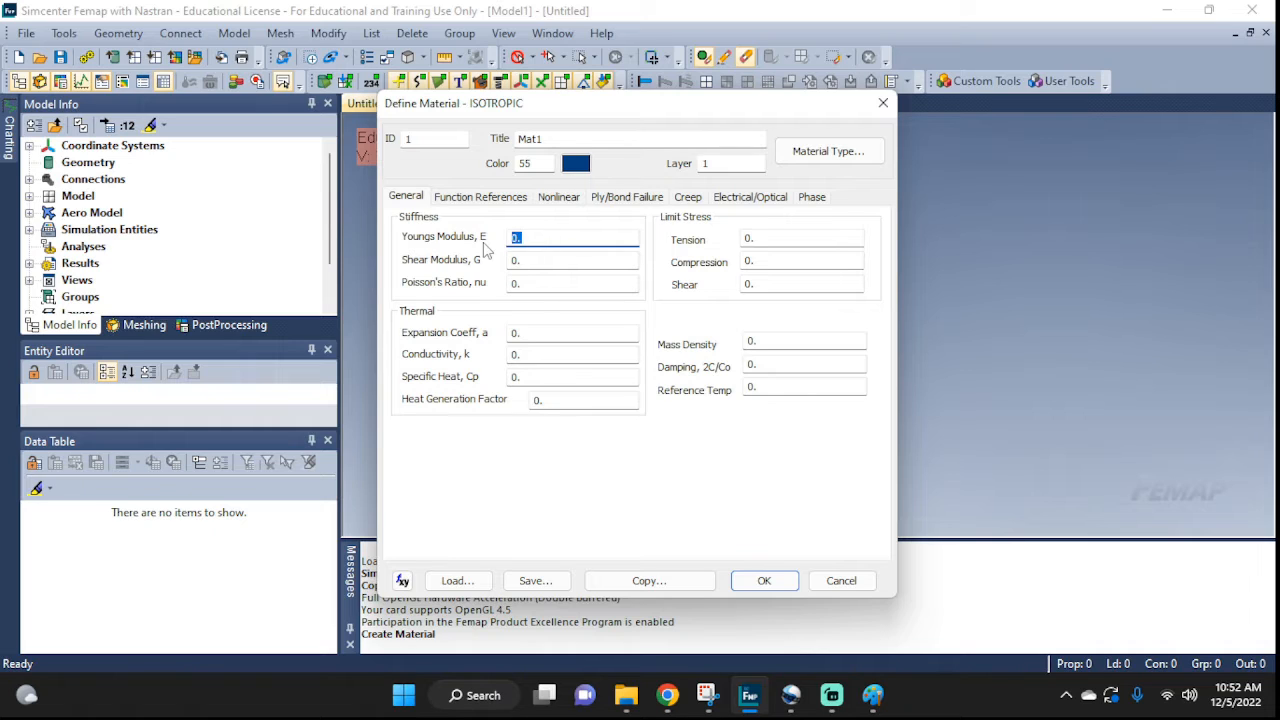
text(30e6)
click(544, 284)
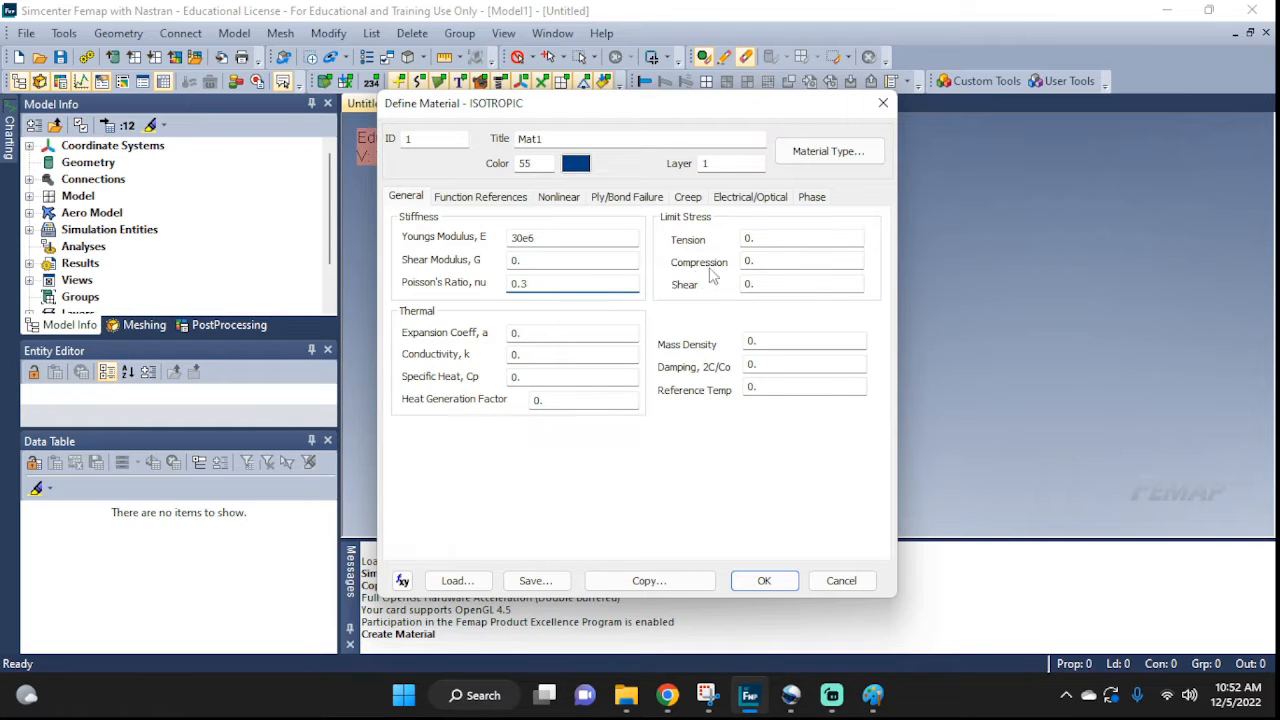
click(769, 341)
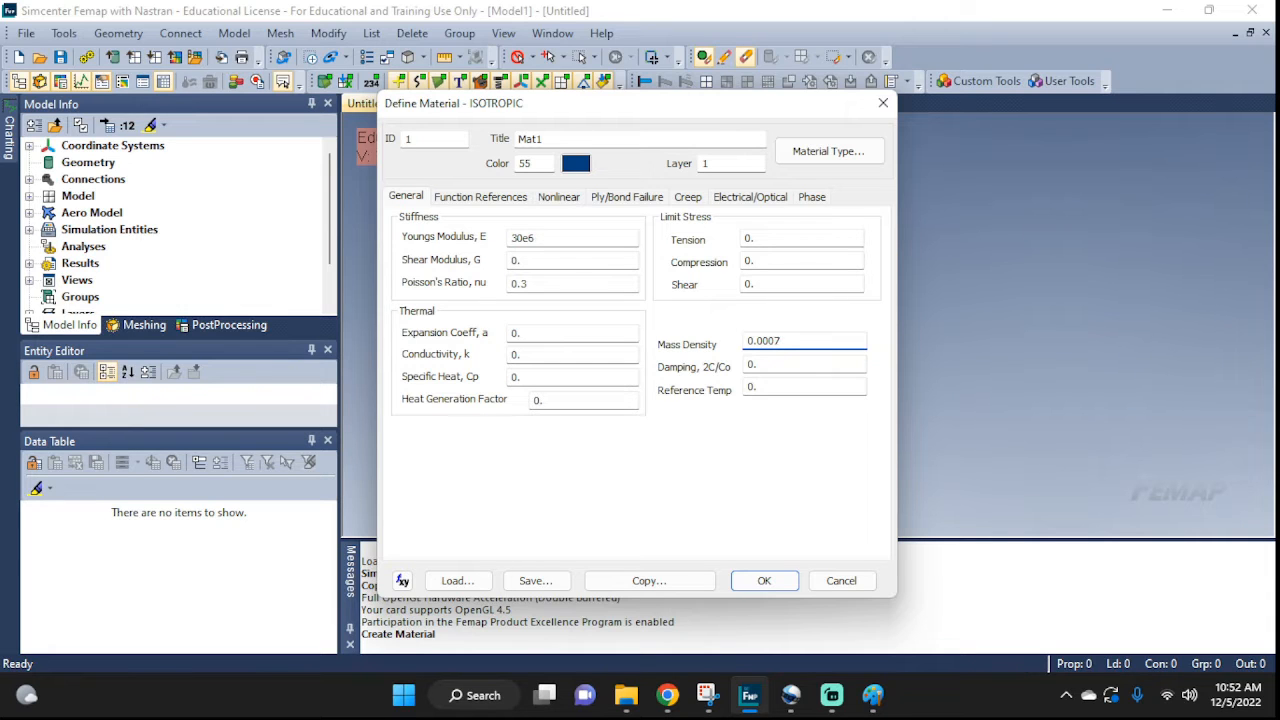
click(762, 581)
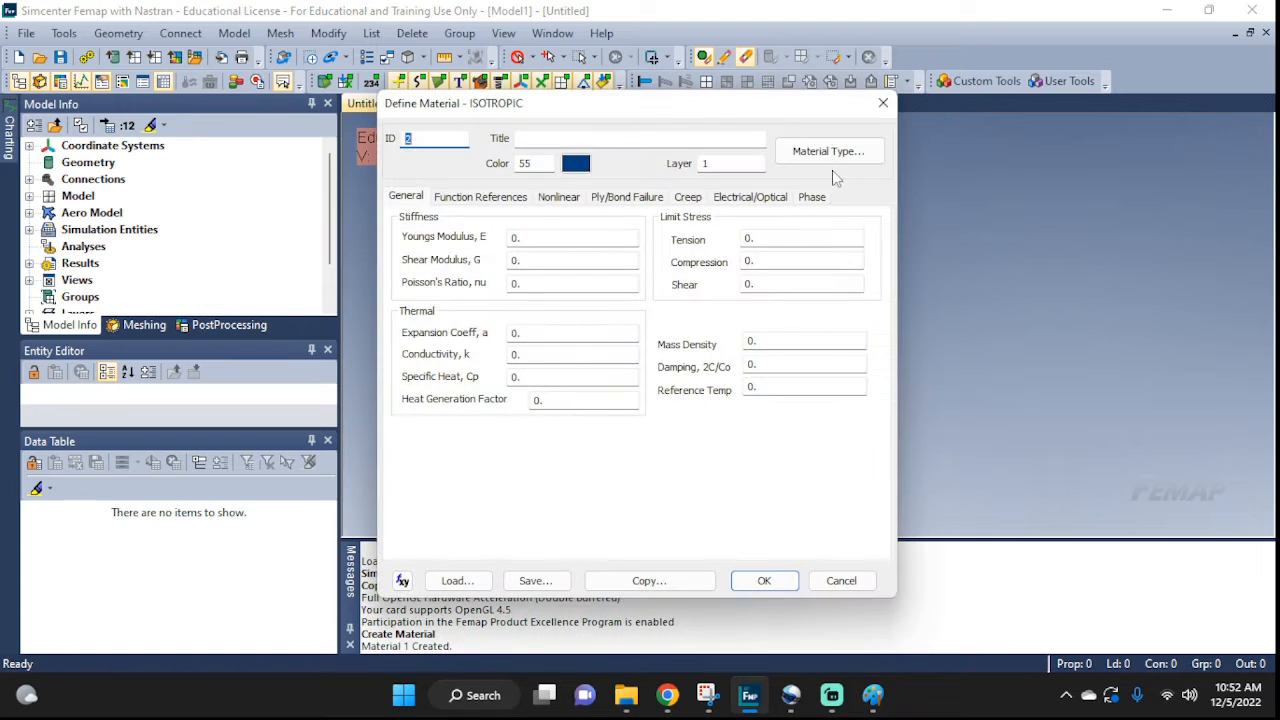
click(883, 103)
Step: Start a property titled My ROD that uses material Mat1 and the Rod line element type
click(234, 33)
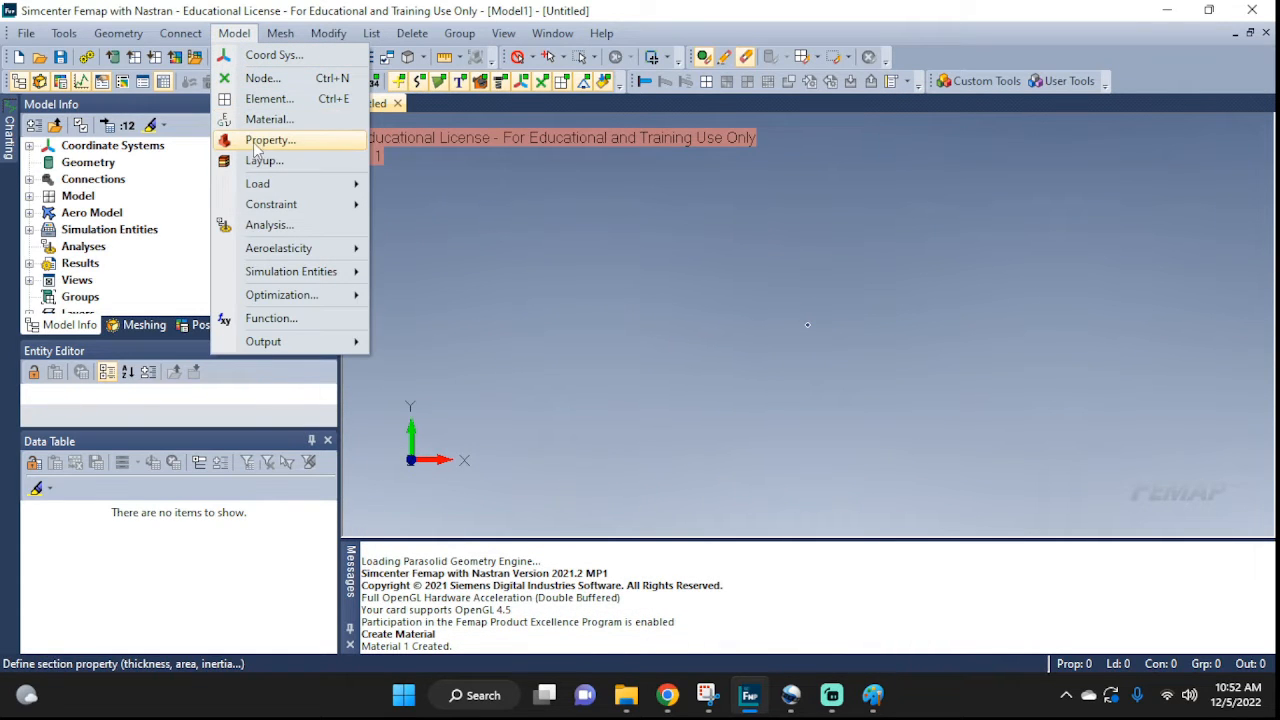
click(262, 141)
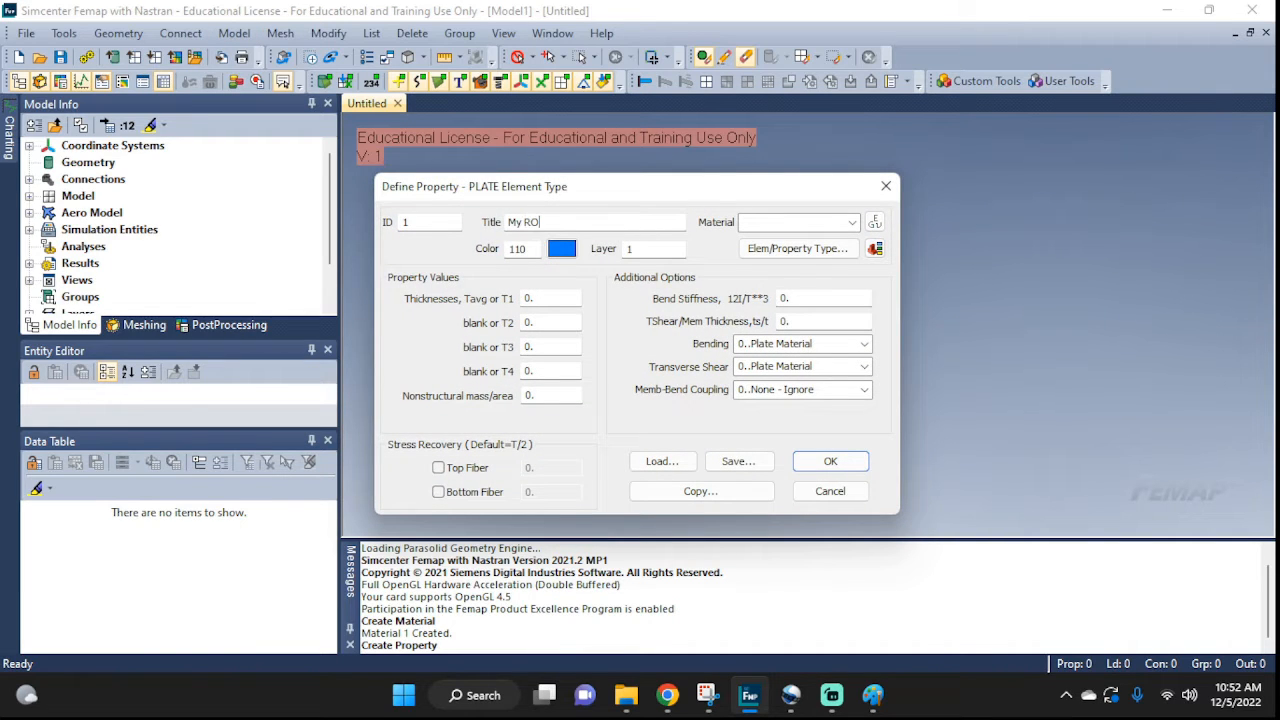
click(850, 222)
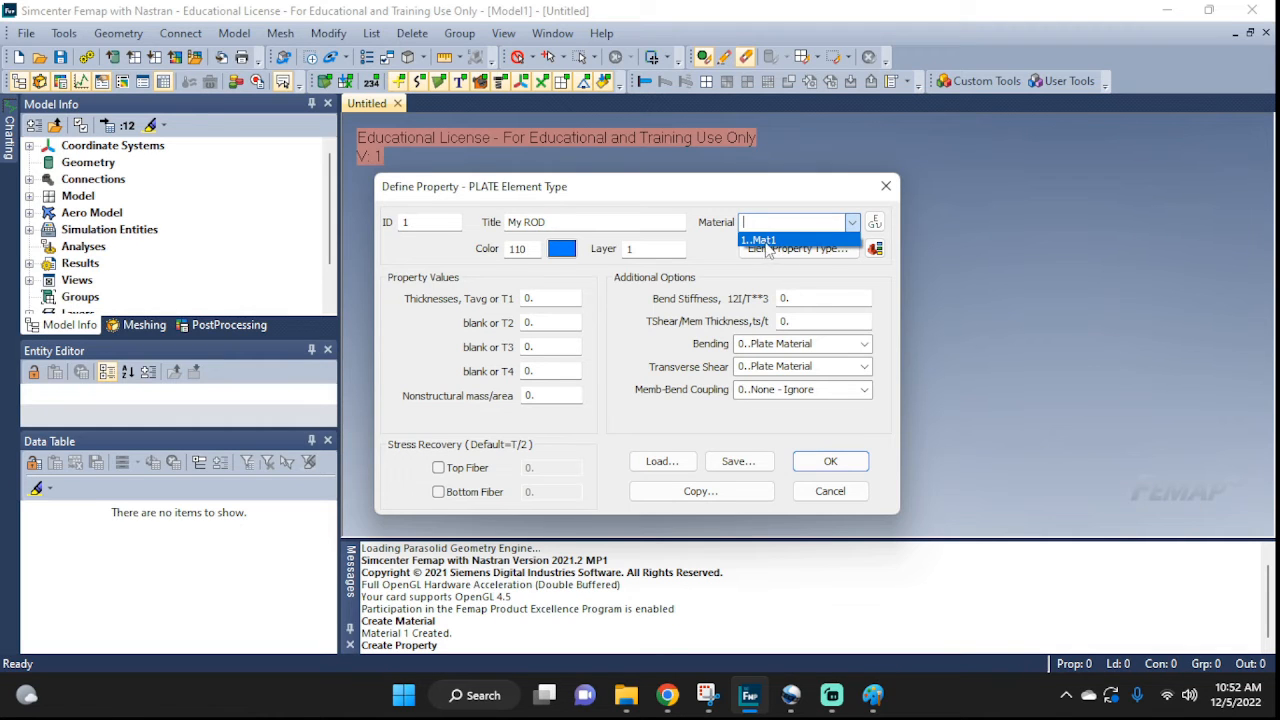
click(766, 241)
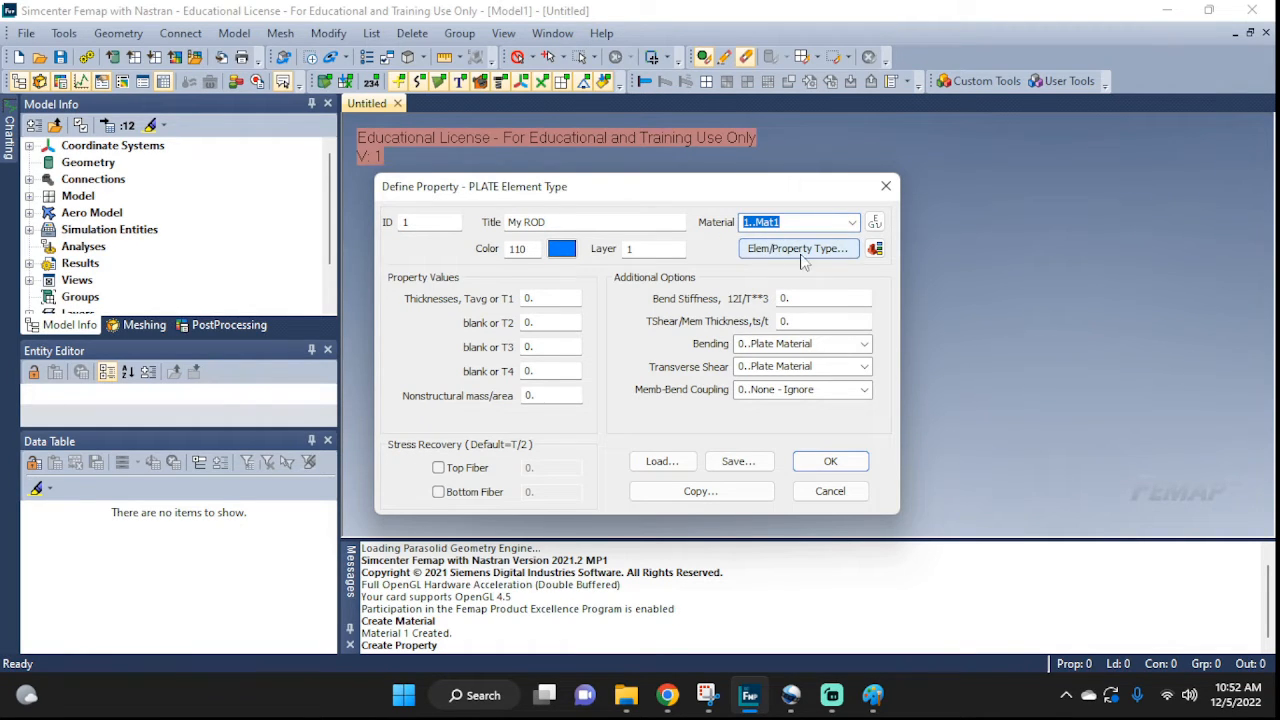
click(806, 254)
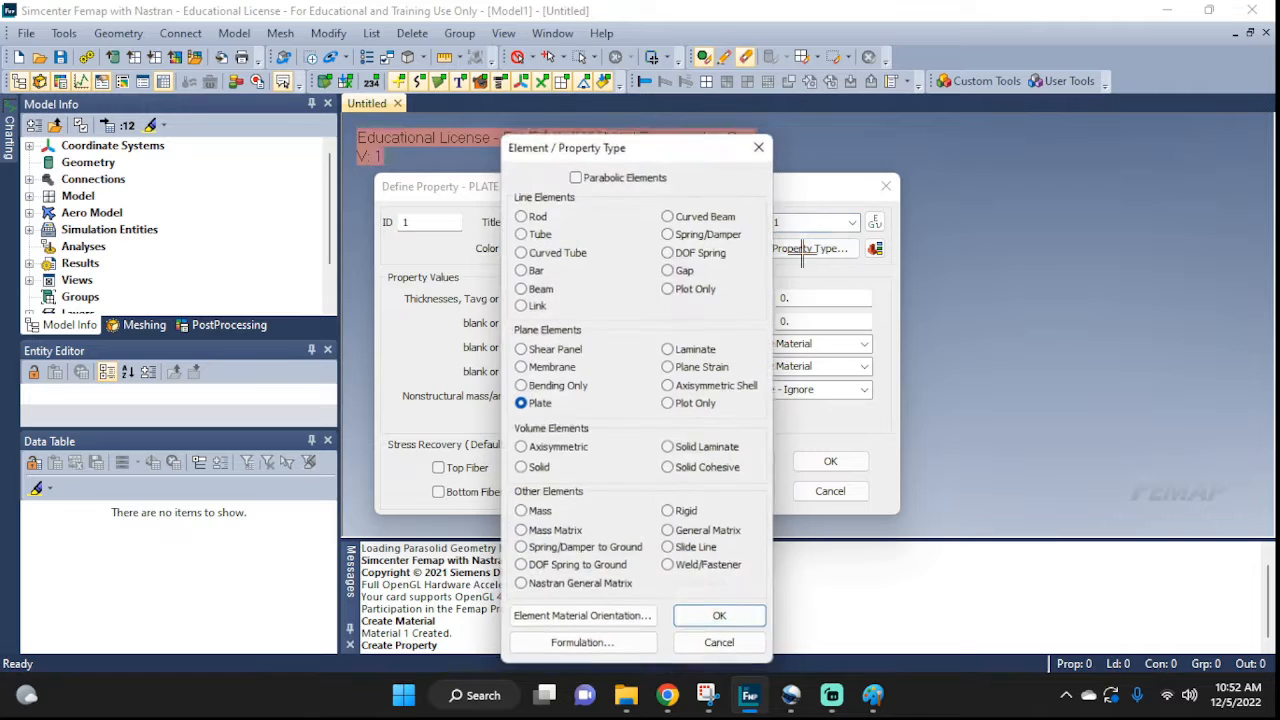
click(527, 217)
click(718, 617)
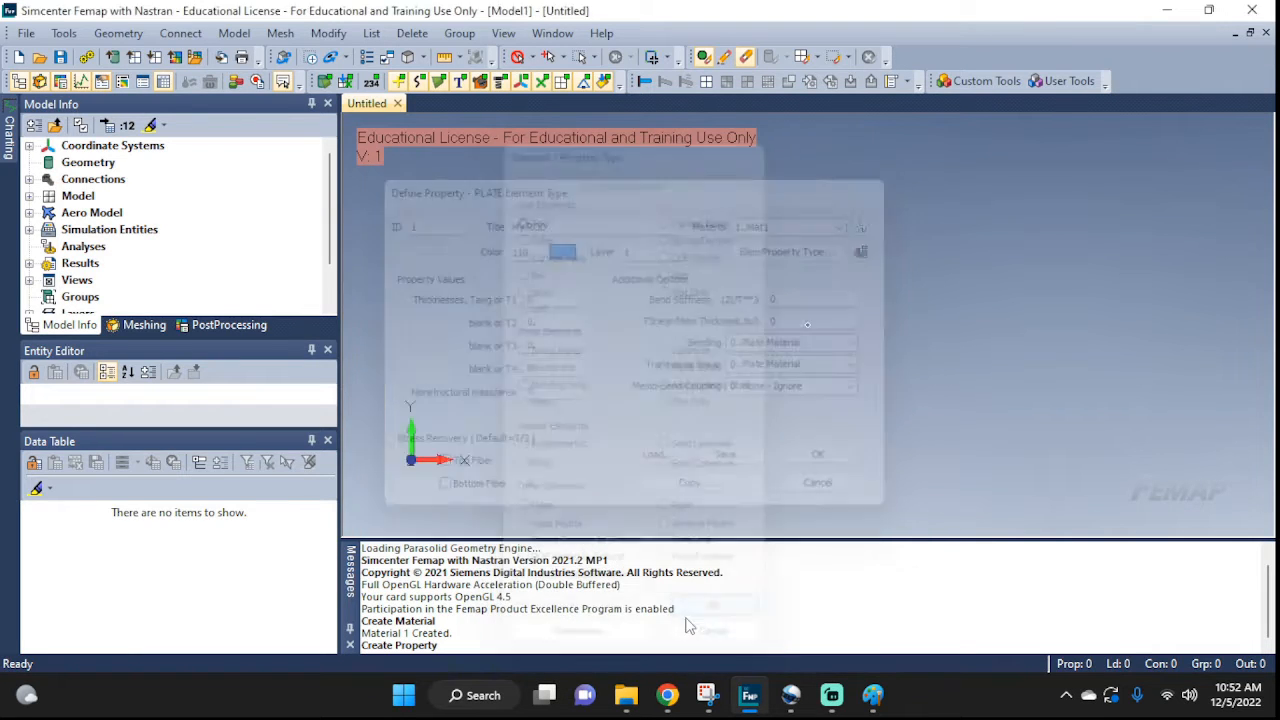
Step: Set the rod property's cross-sectional area to 1 and create only this property
click(557, 330)
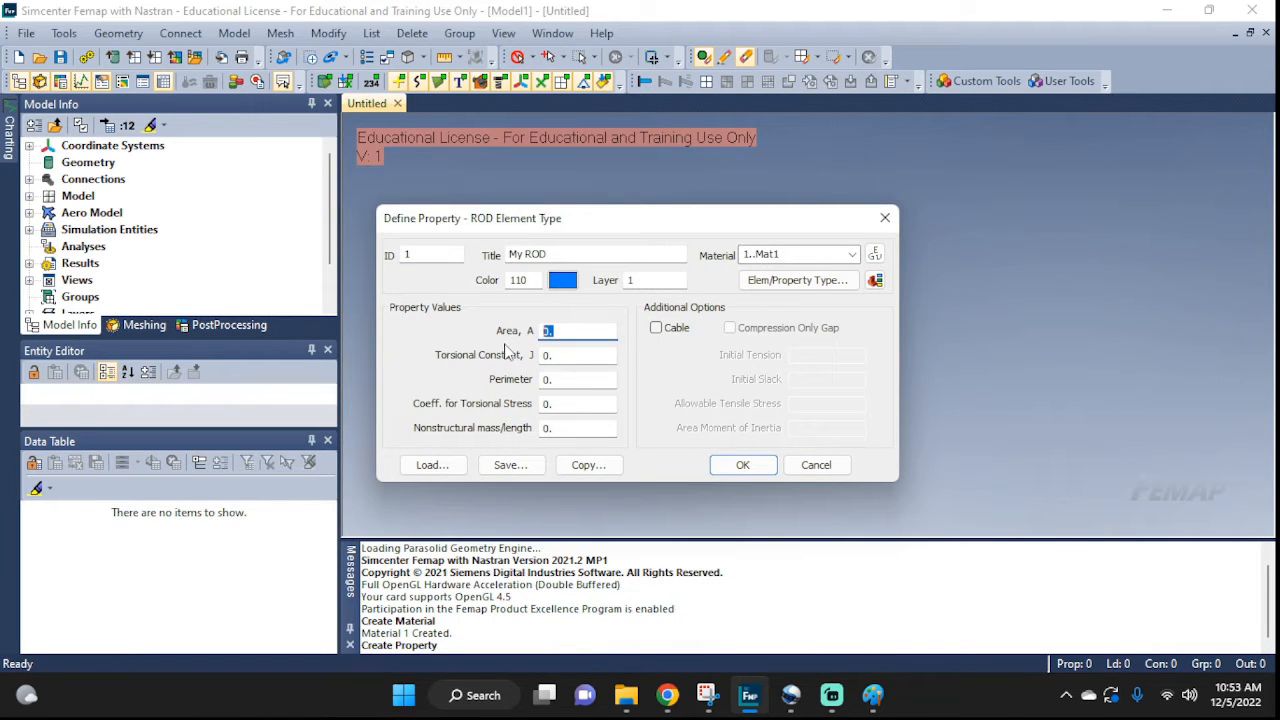
text(1)
click(740, 466)
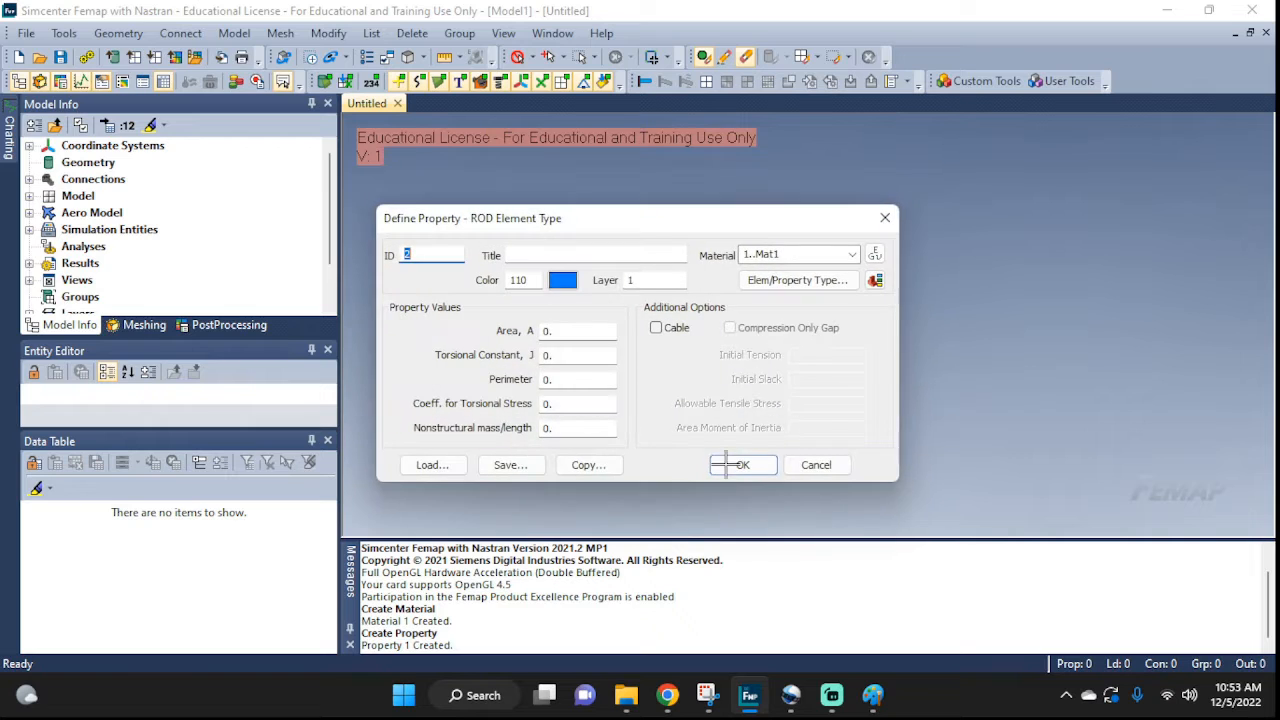
click(826, 465)
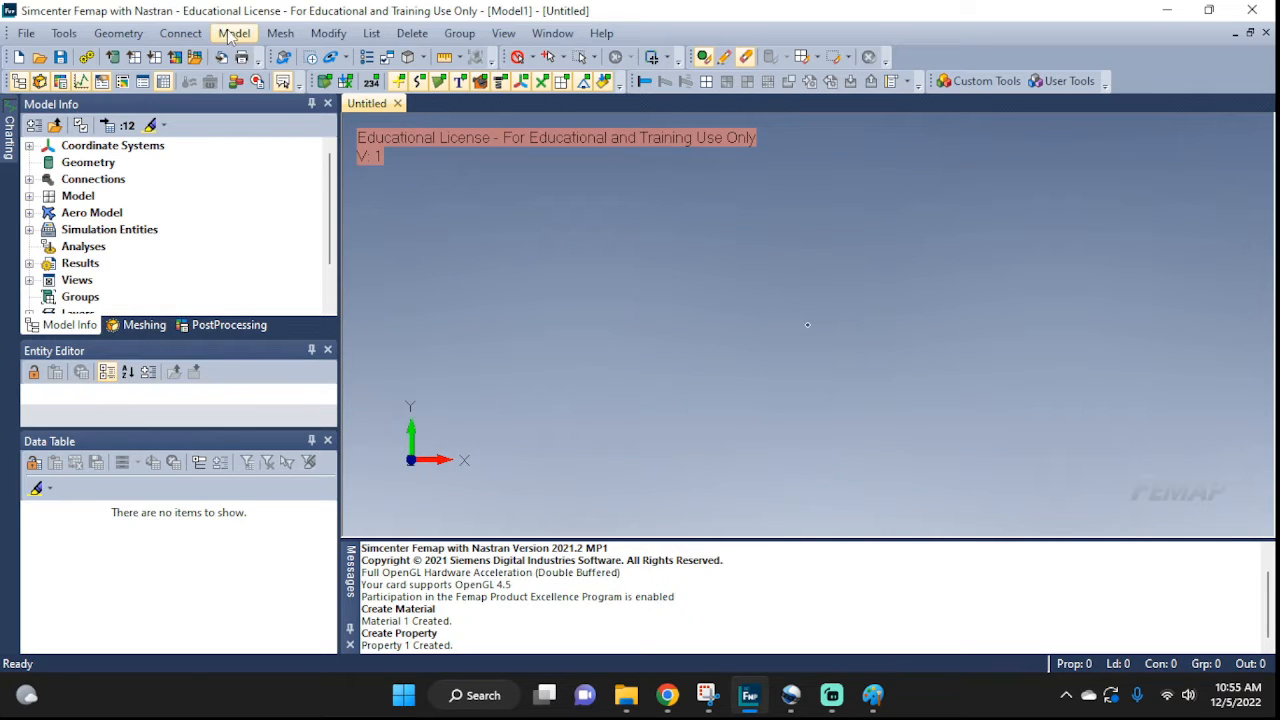
Step: Create a line by coordinates from the origin (0, 0, 0) to (200, 0, 0)
click(117, 36)
mouse_move(182, 86)
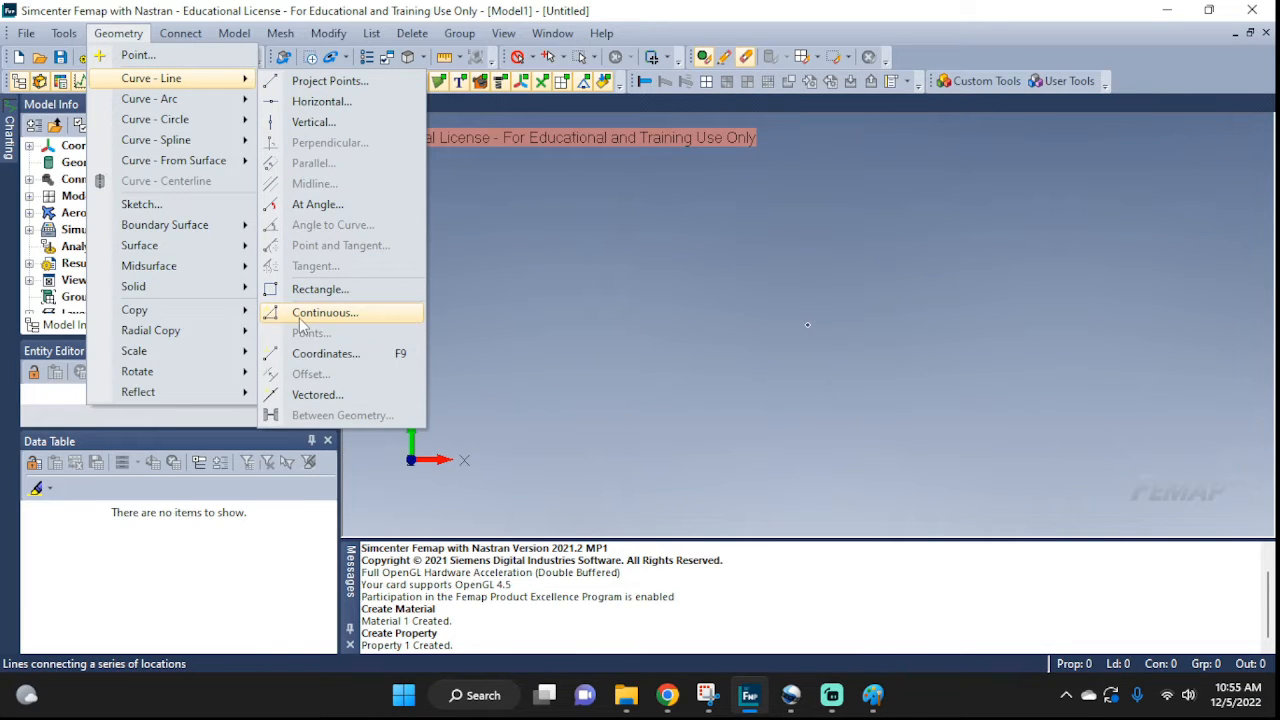
click(300, 356)
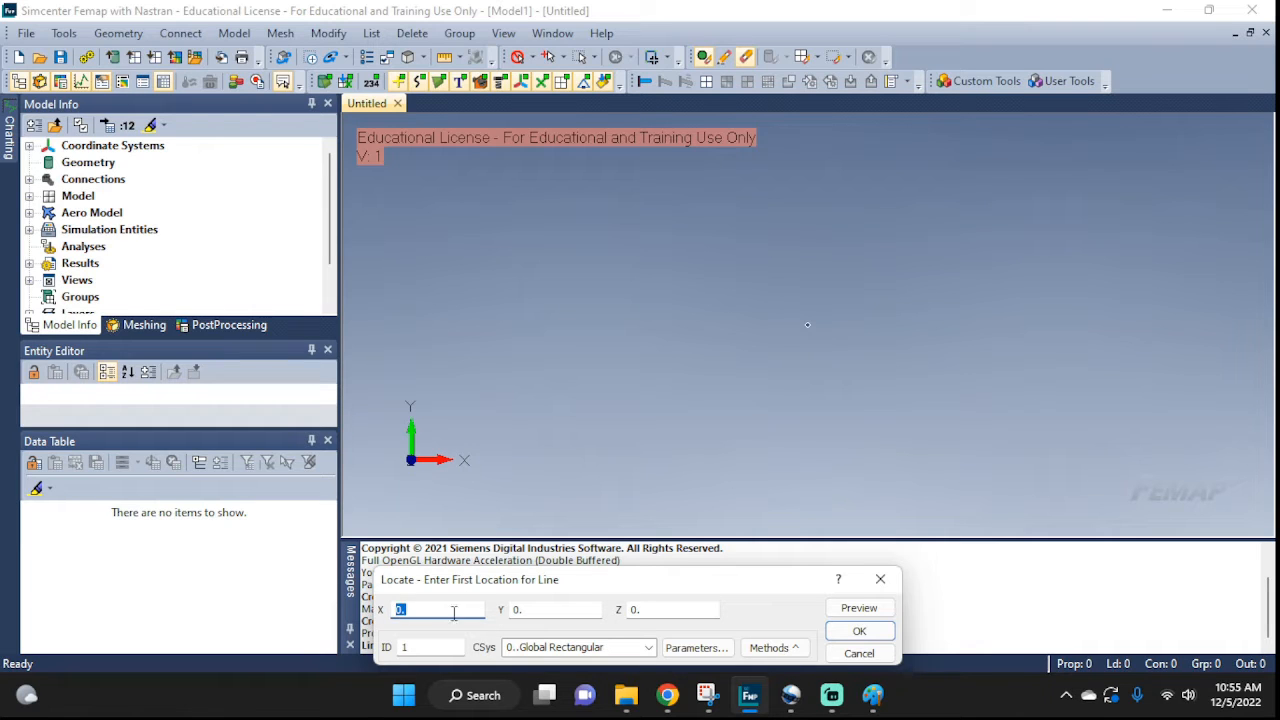
click(859, 632)
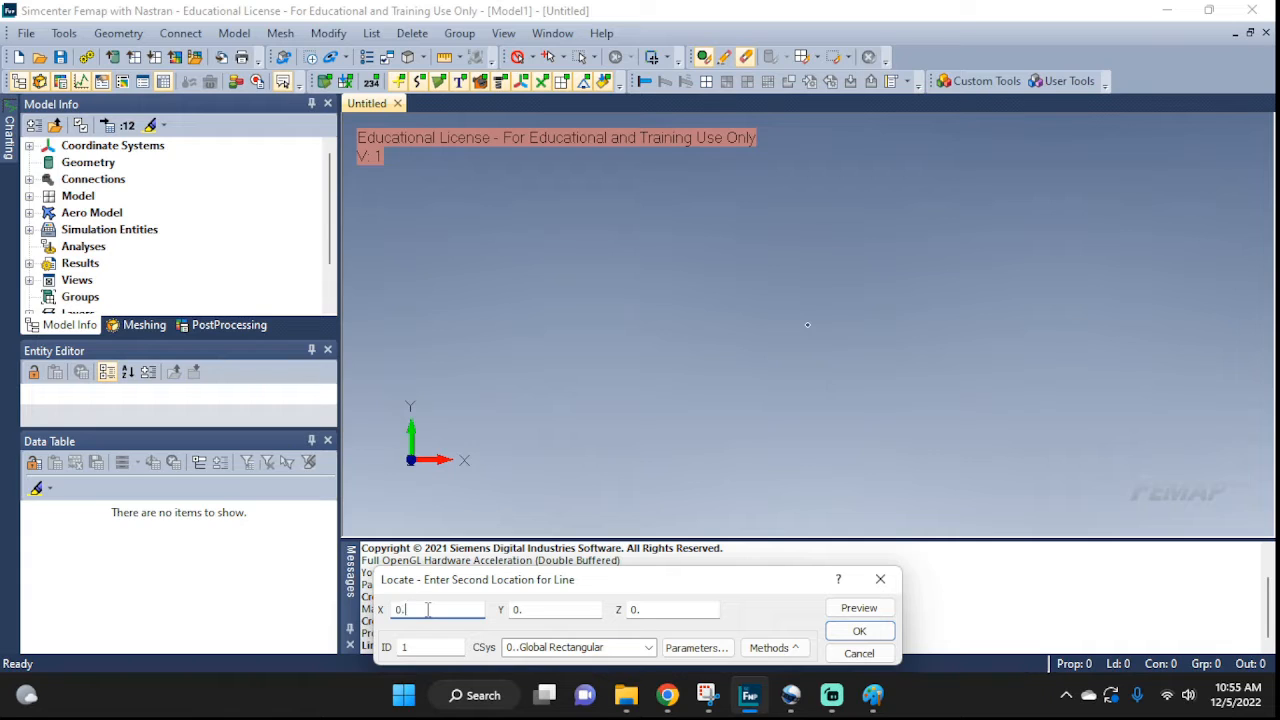
drag(425, 609, 377, 600)
text(200)
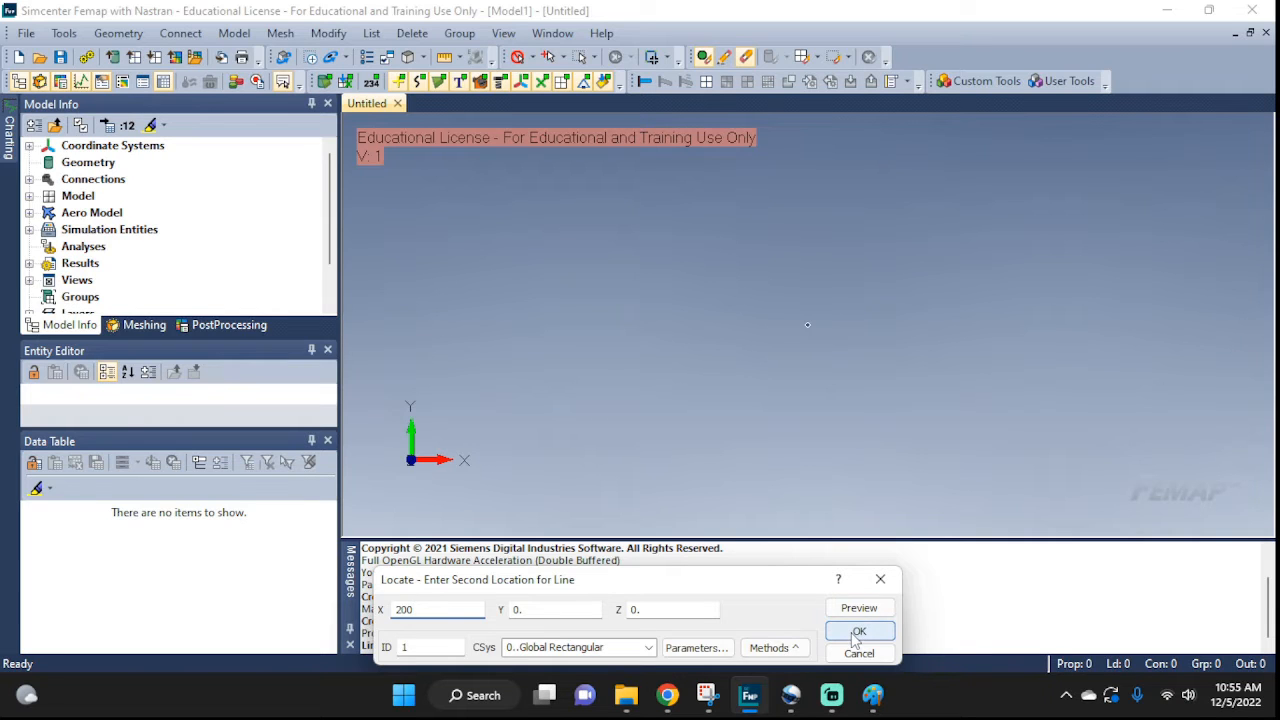
click(858, 632)
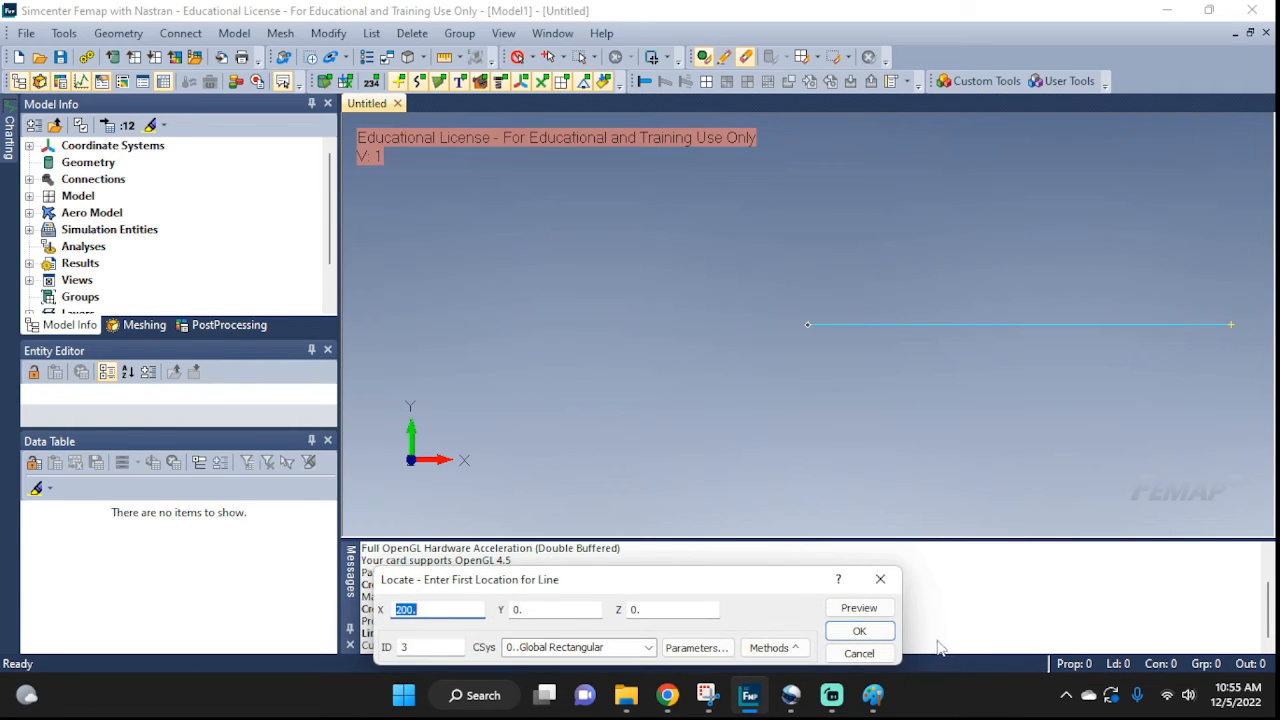
click(866, 655)
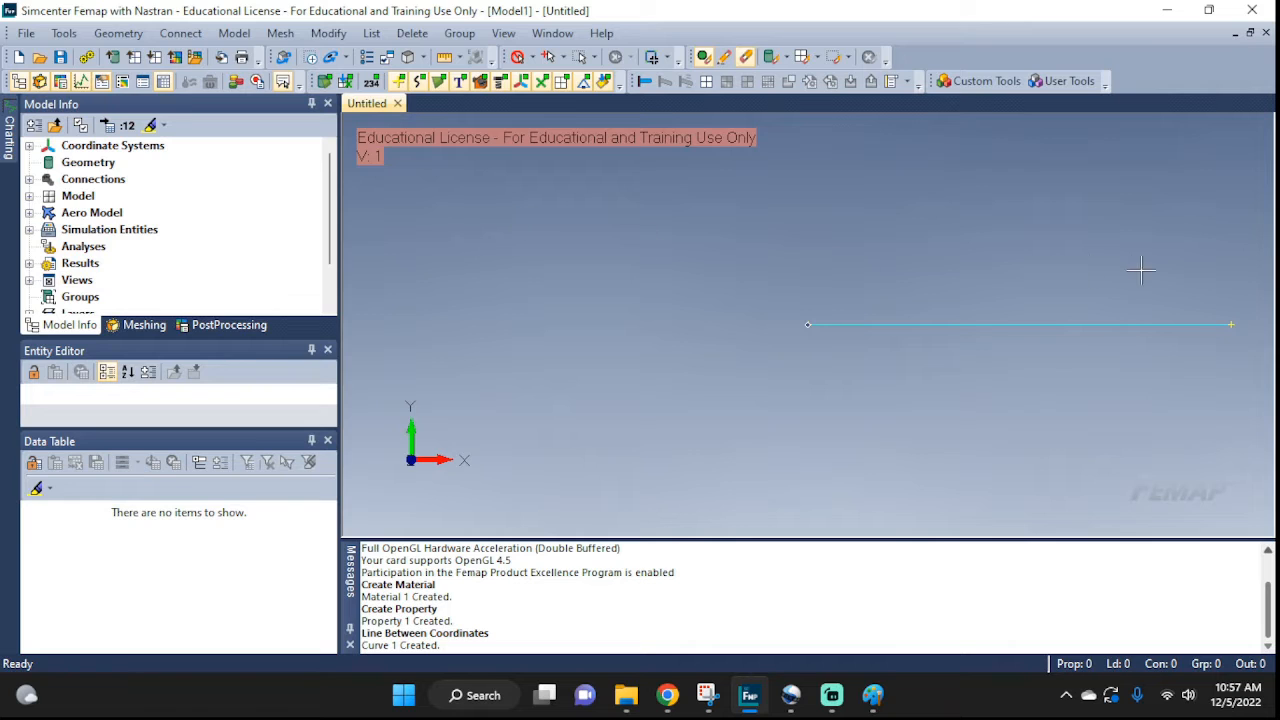
Step: Set the mesh size along the line to 2 equally spaced elements
click(280, 33)
mouse_move(311, 78)
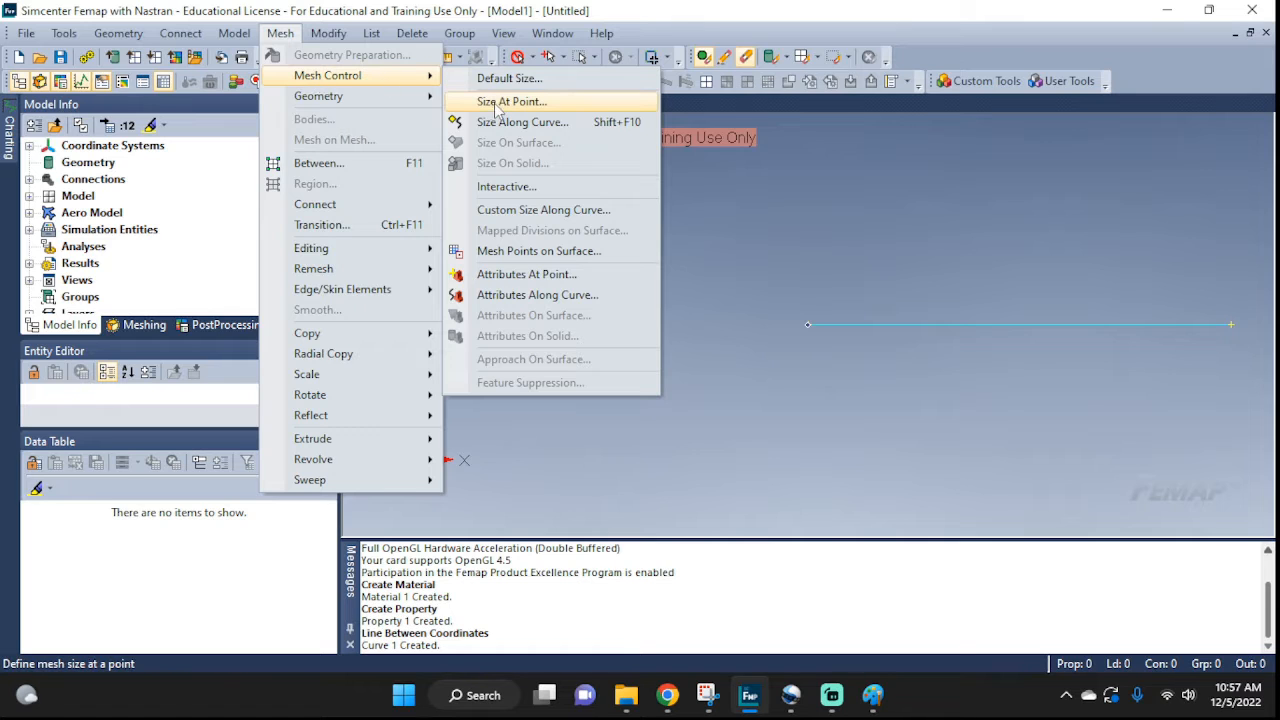
click(565, 121)
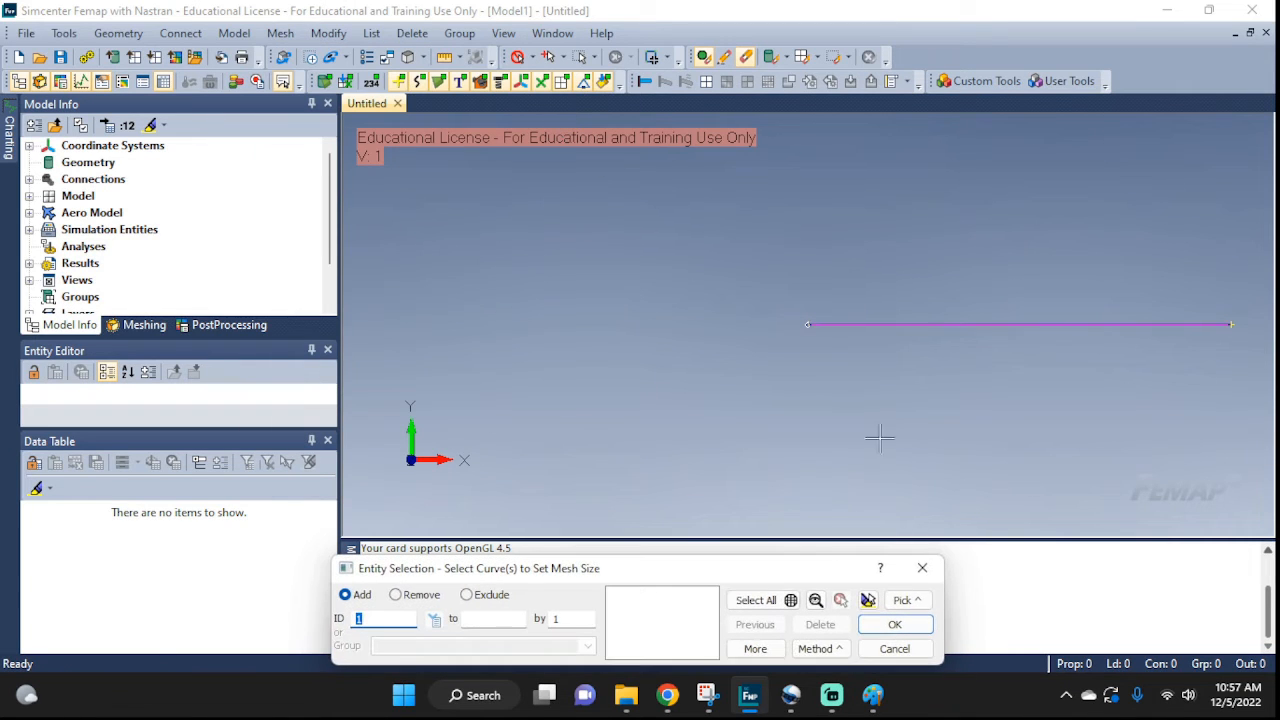
click(943, 325)
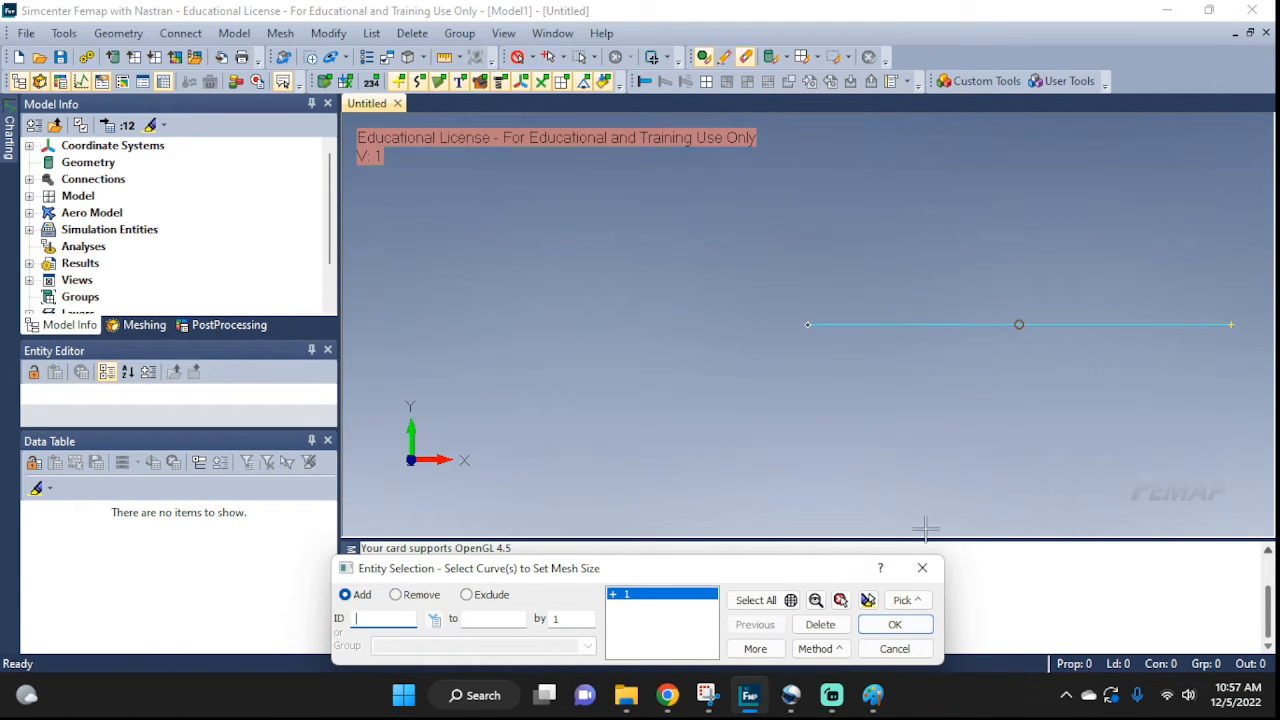
click(895, 624)
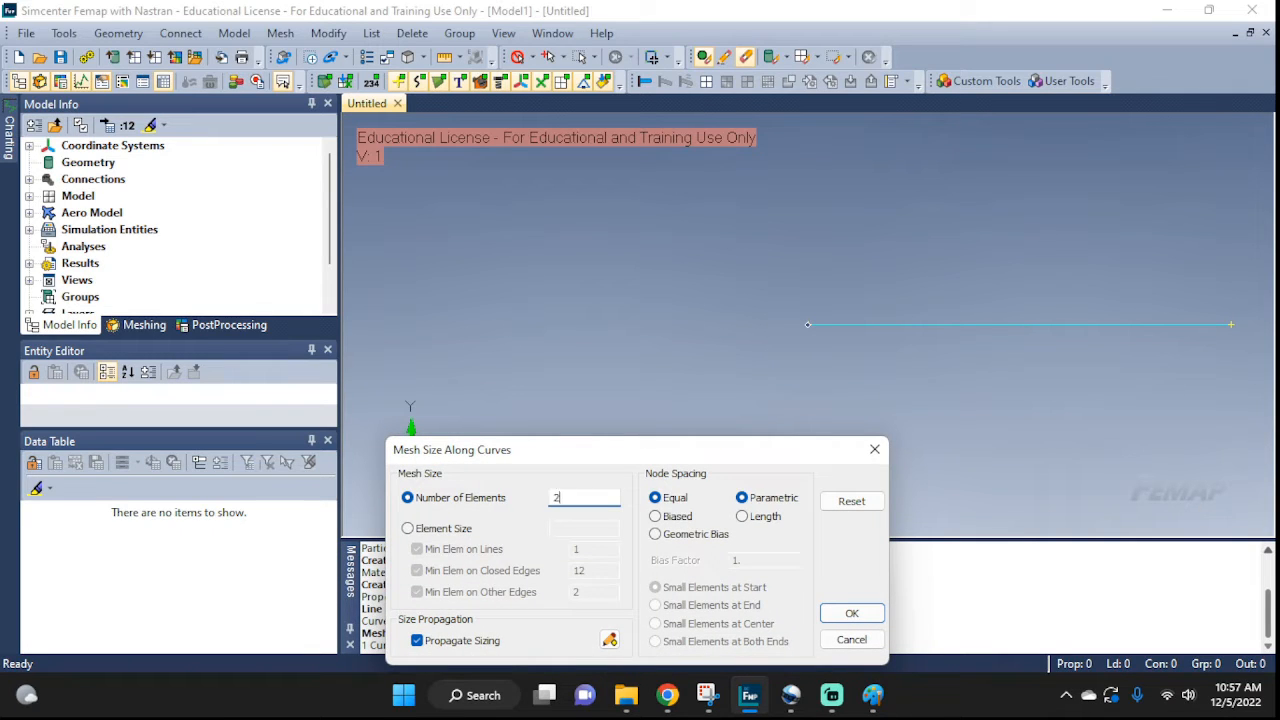
click(852, 614)
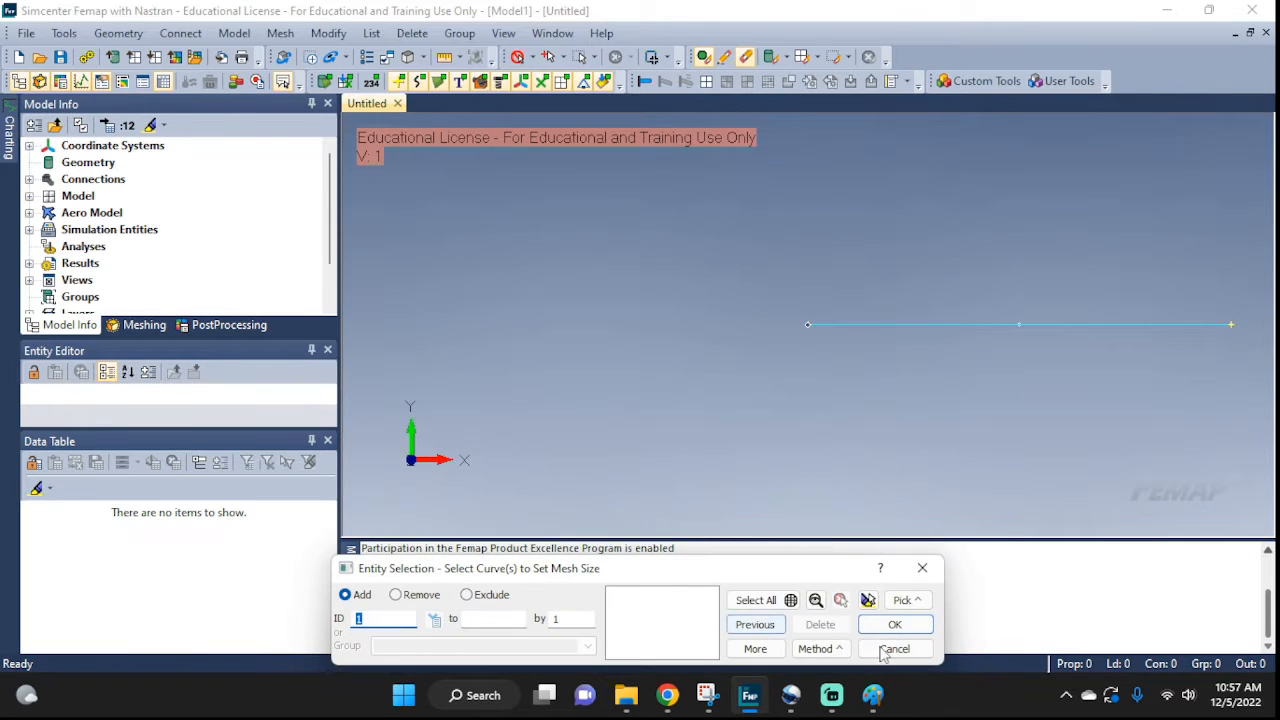
click(893, 650)
Step: Mesh the curve with elements and nodes using the My ROD property
click(280, 33)
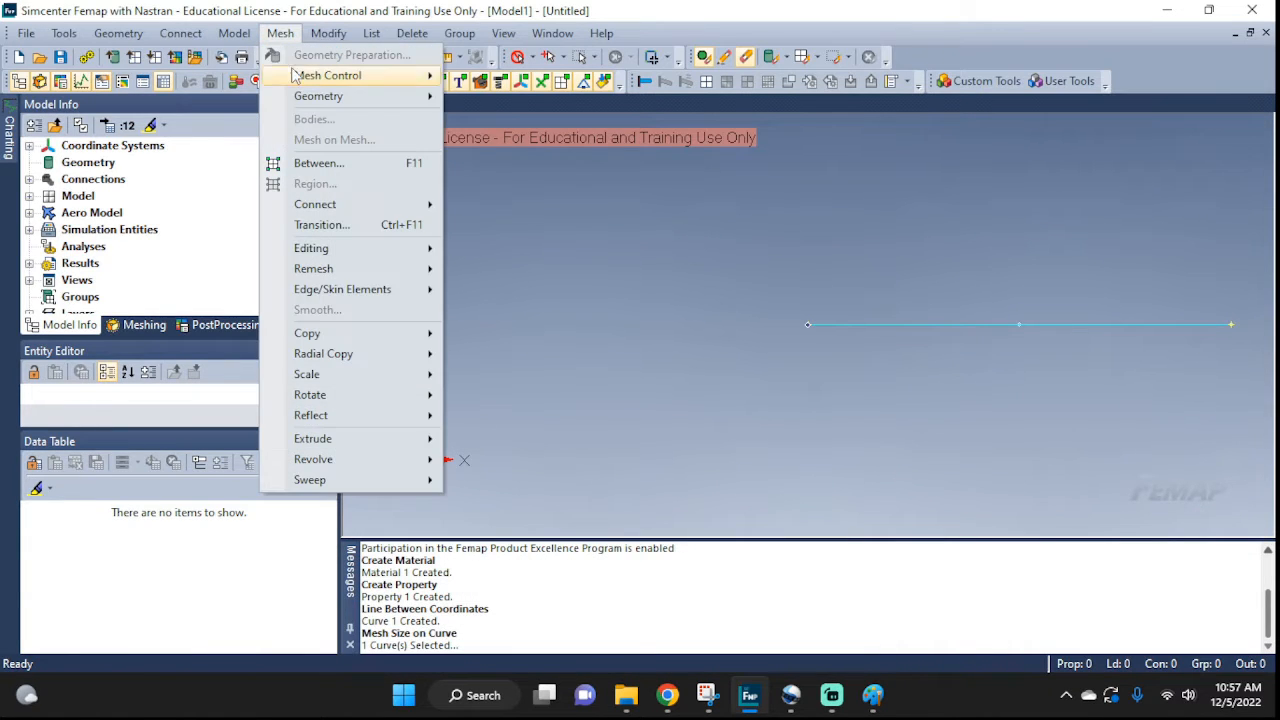
mouse_move(300, 98)
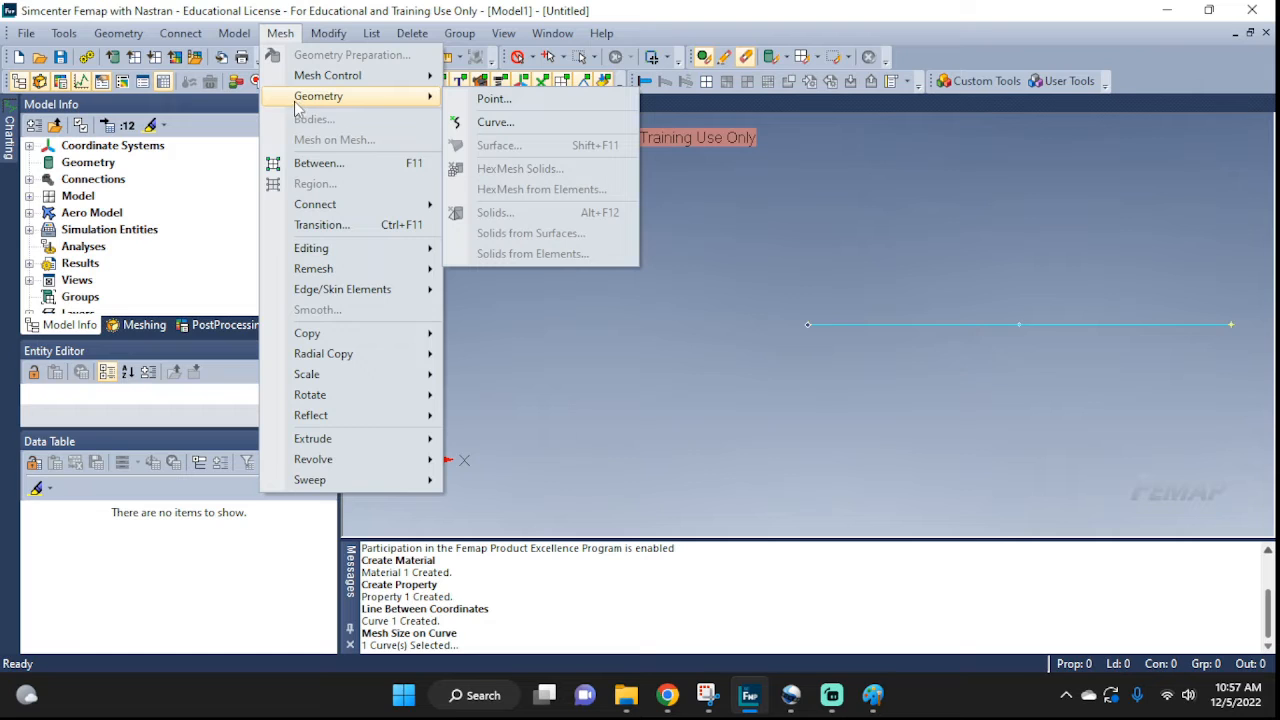
click(487, 126)
click(1020, 324)
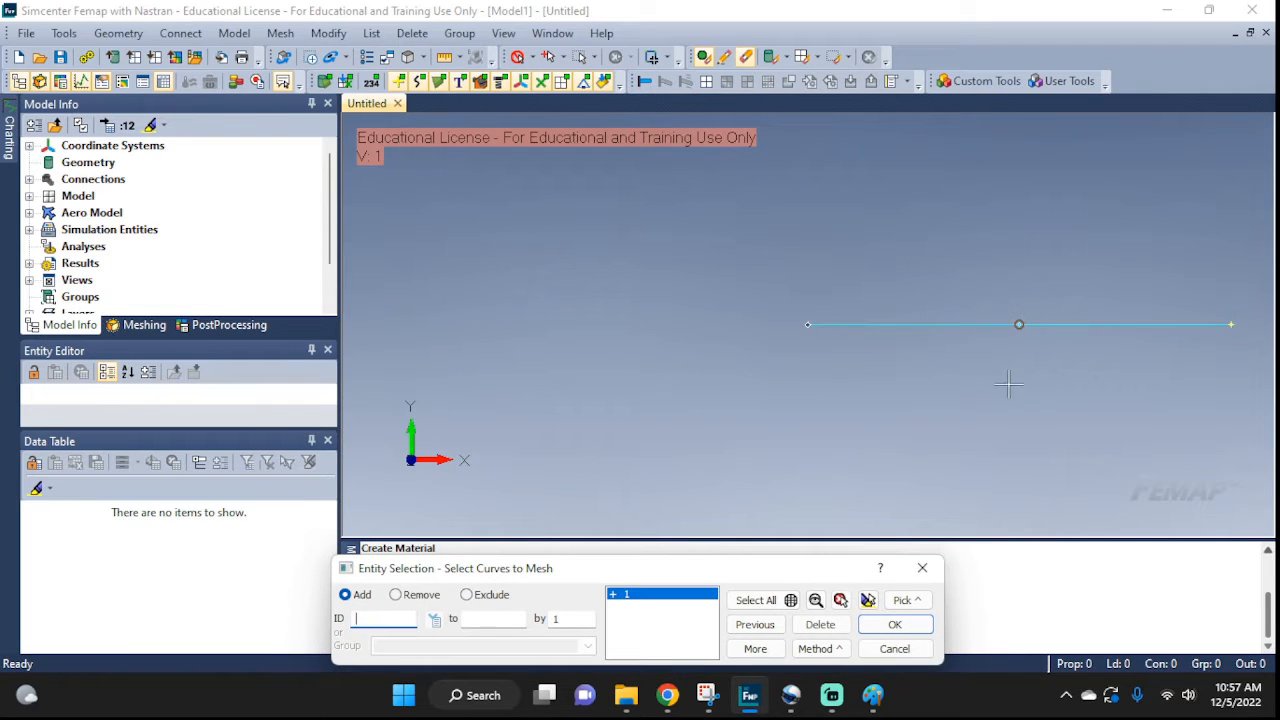
click(886, 624)
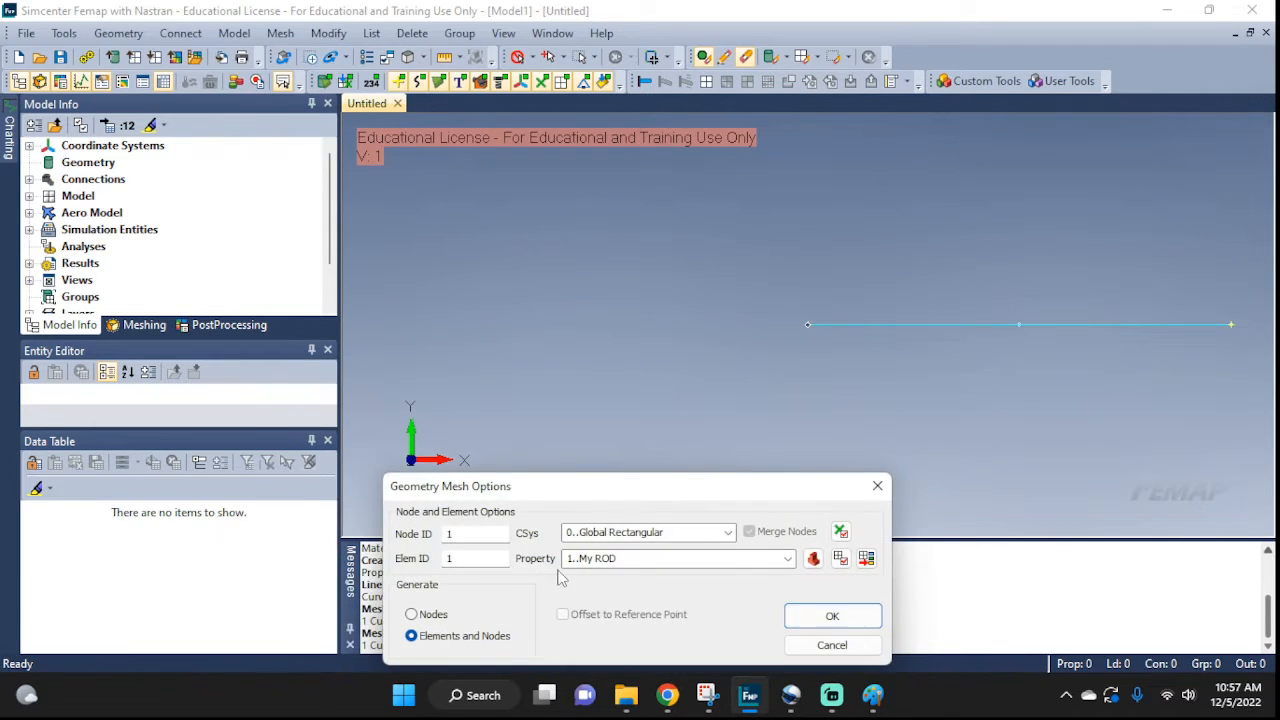
click(575, 565)
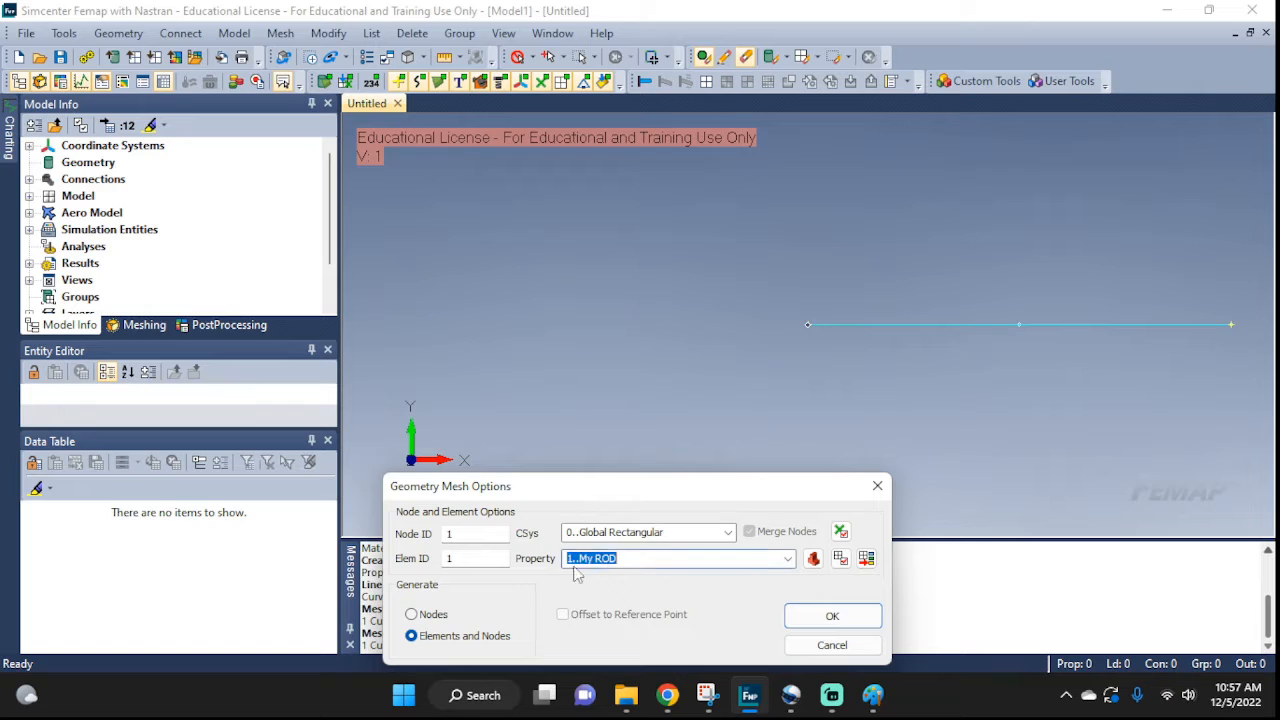
click(786, 562)
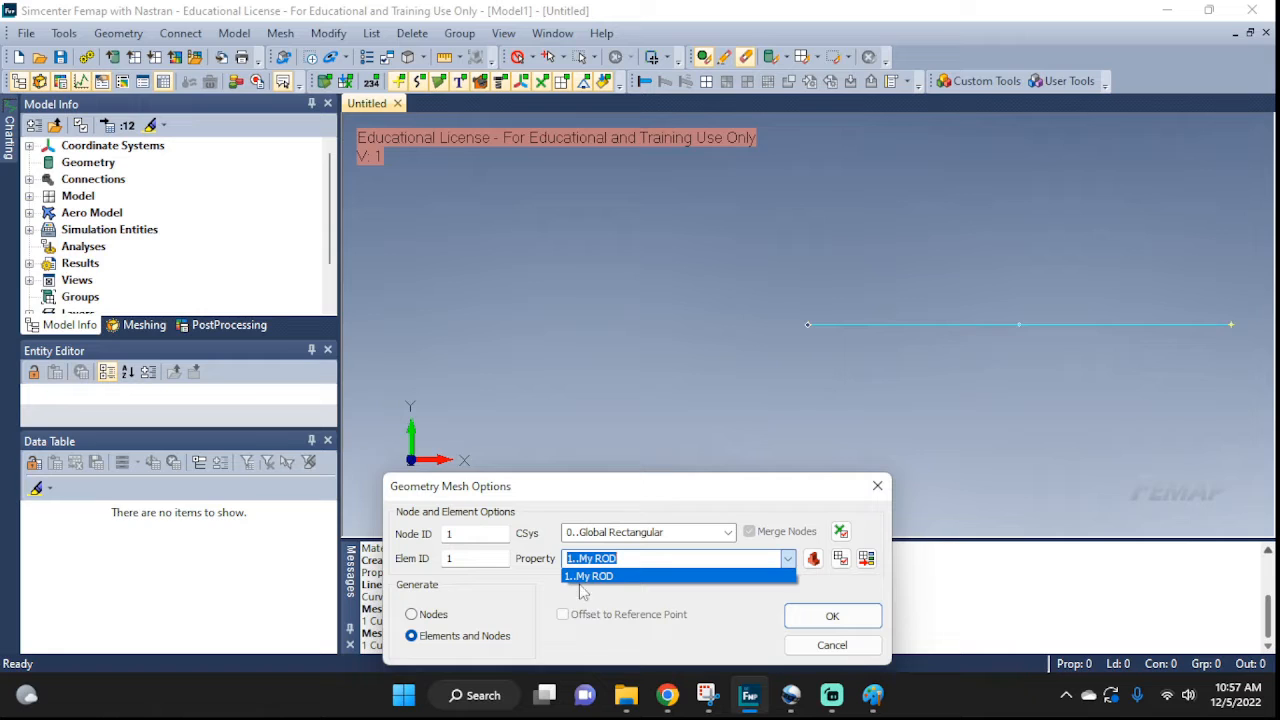
click(619, 577)
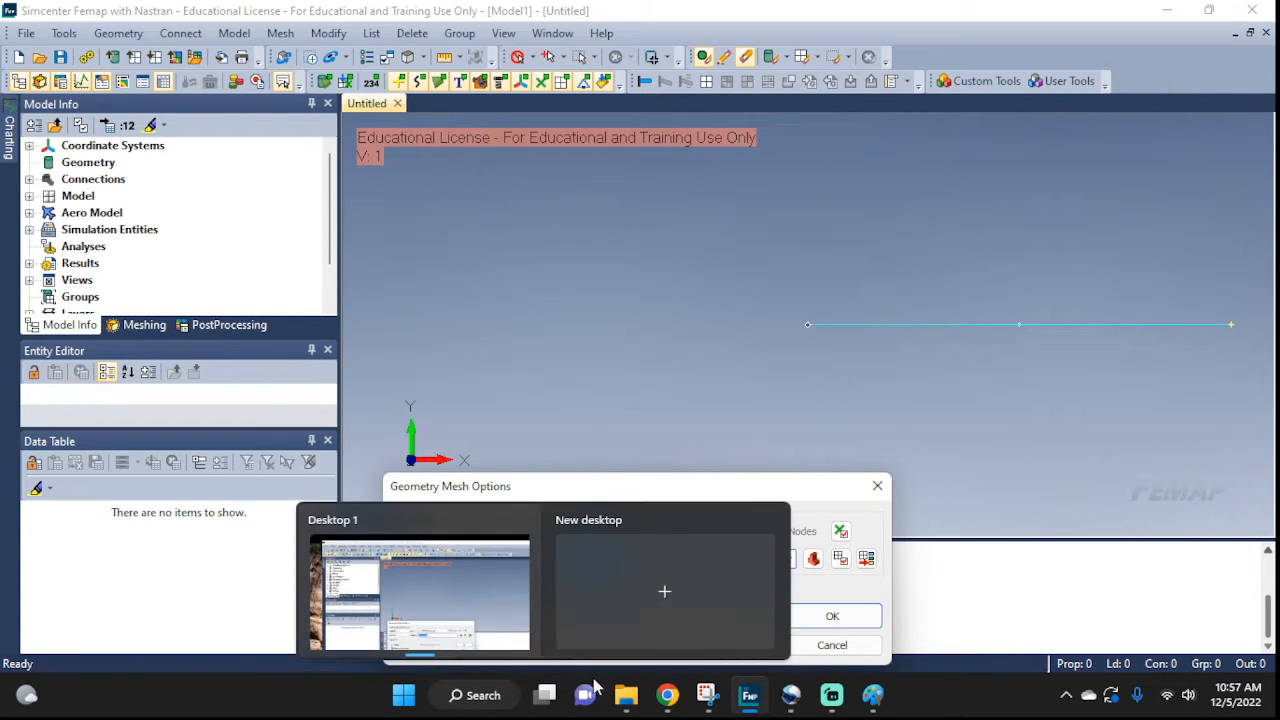
click(812, 620)
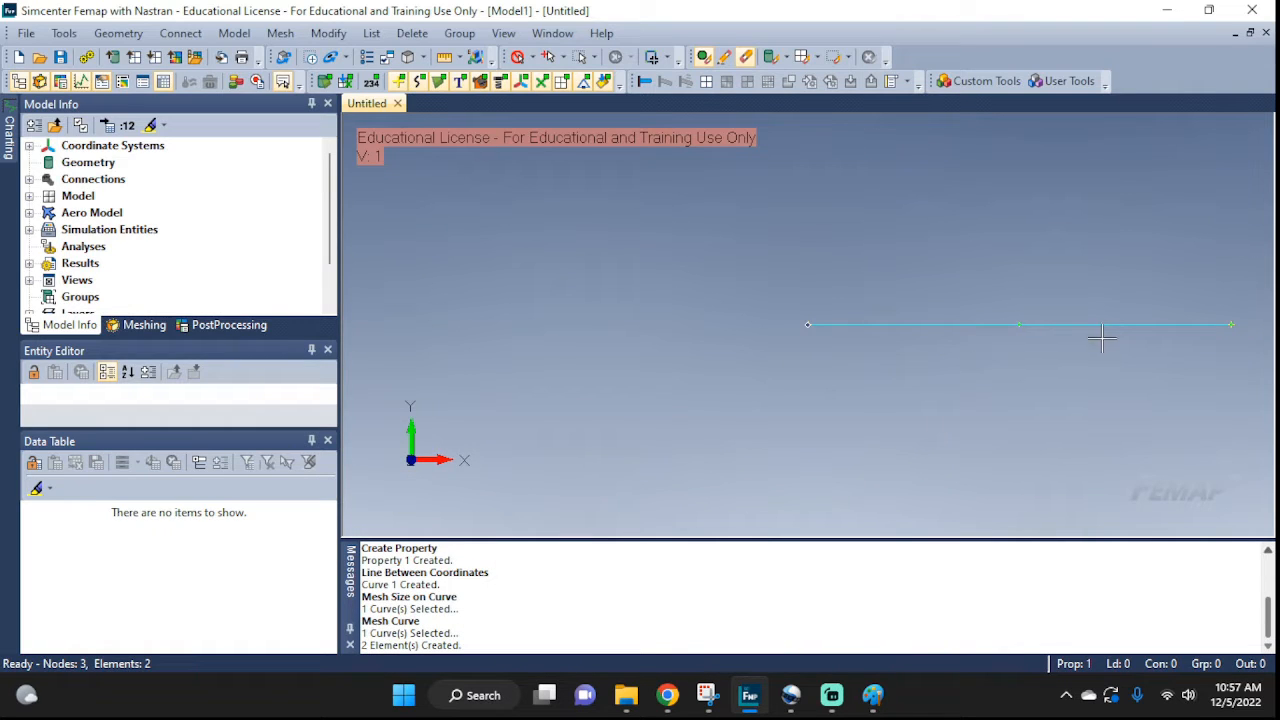
Step: Turn off all entity labels in the view, then show only the node and element labels
middle_drag(1103, 337, 903, 343)
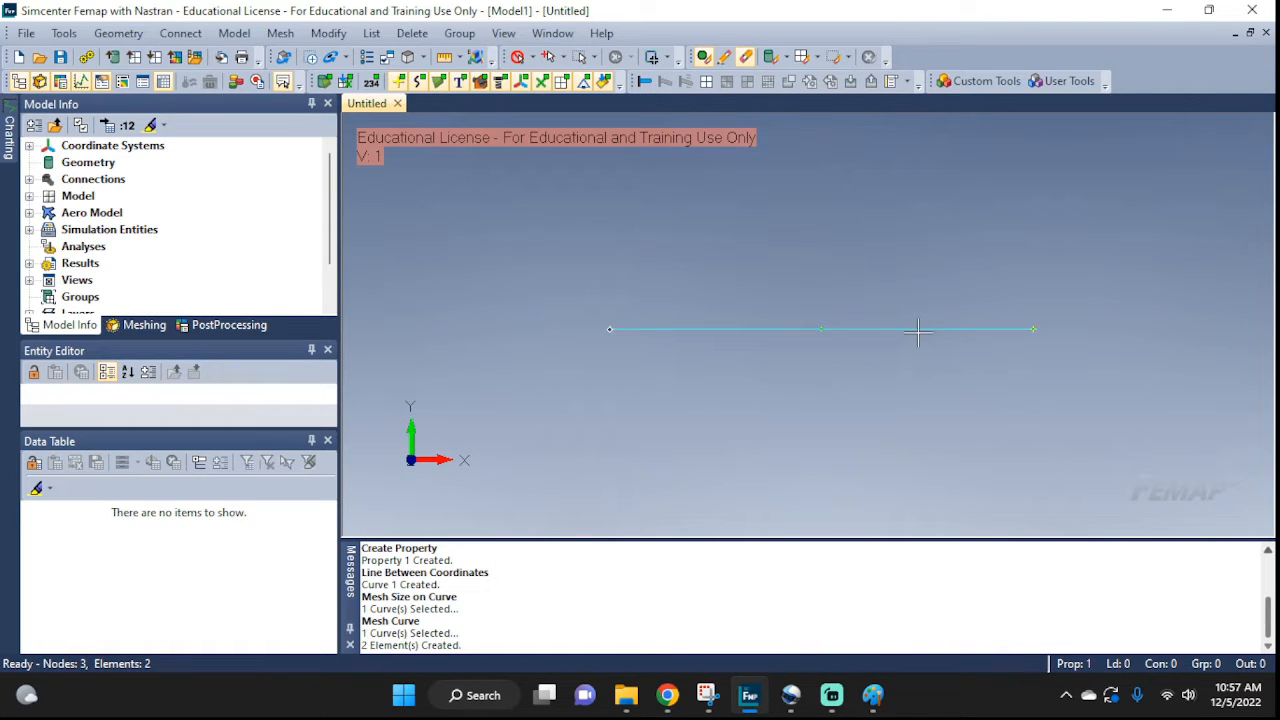
key(ctrl+q)
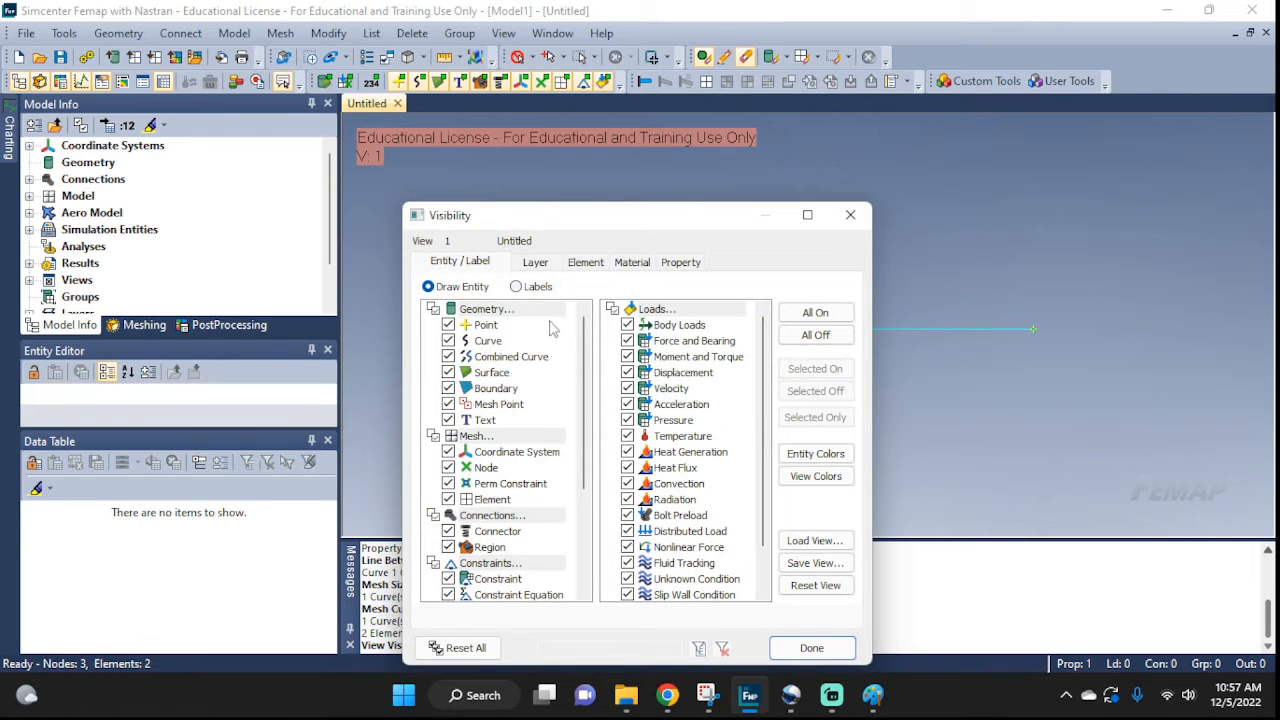
click(518, 287)
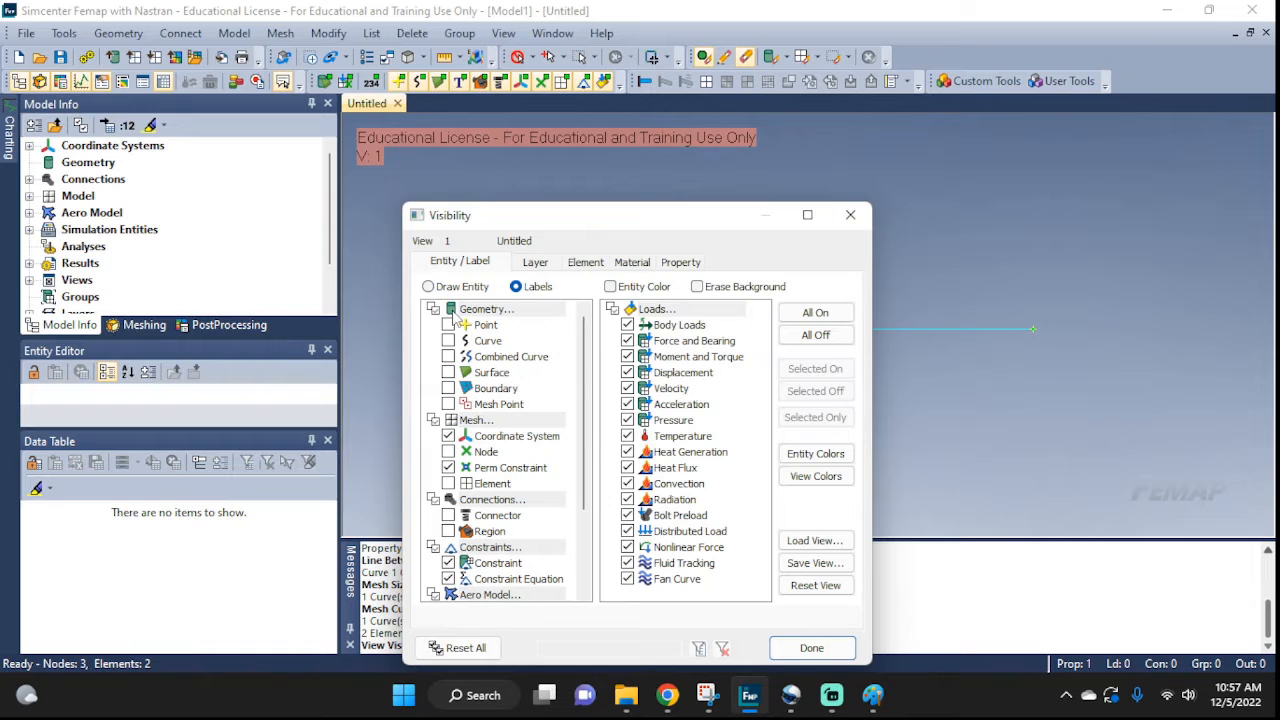
click(815, 335)
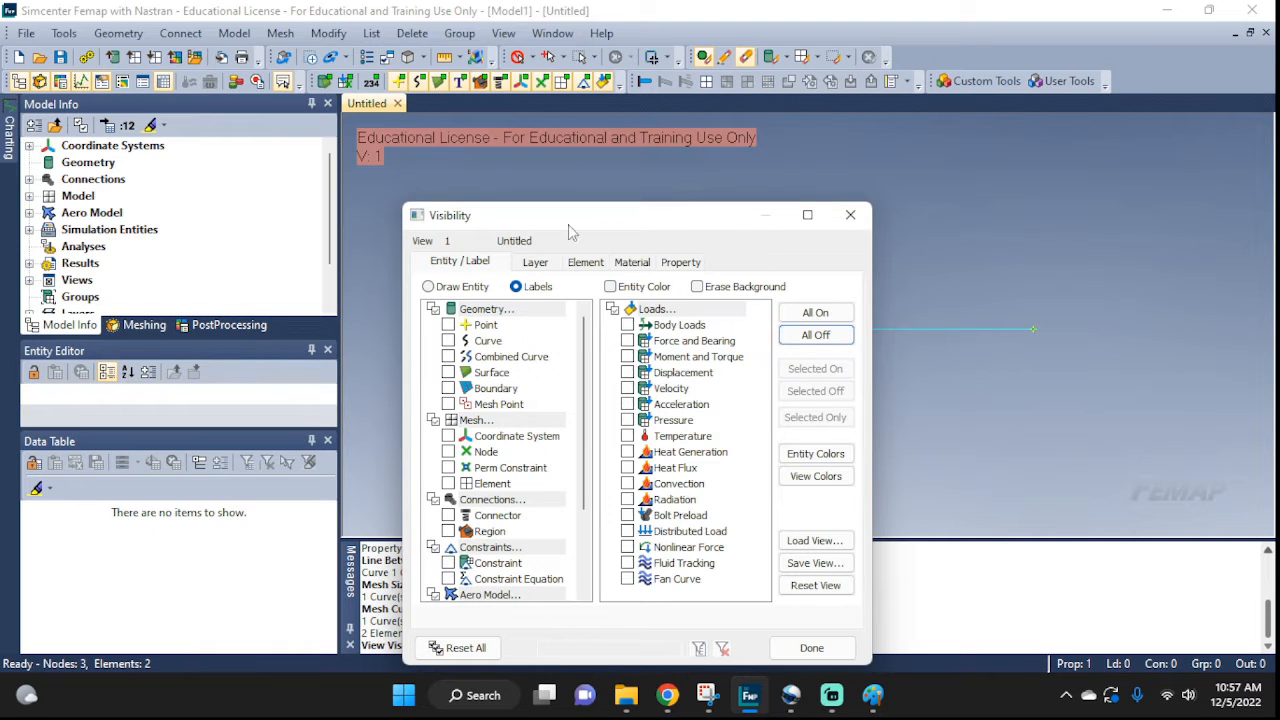
drag(531, 218, 265, 147)
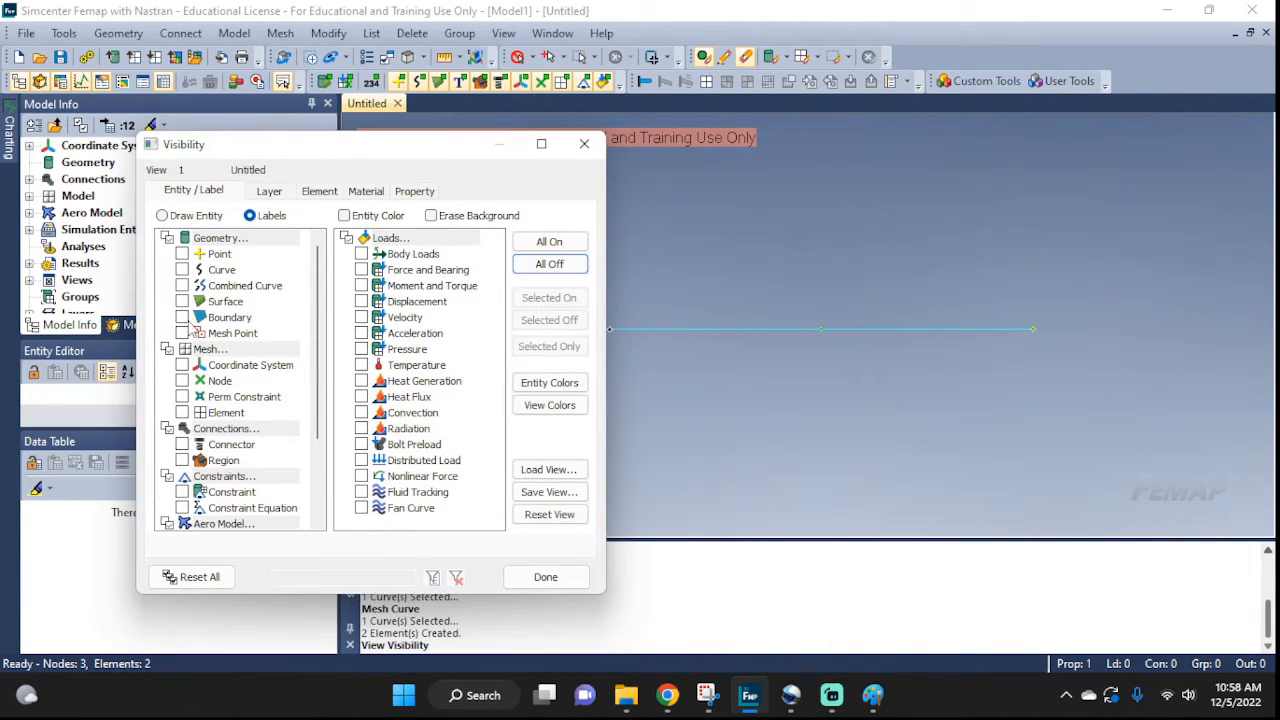
click(182, 254)
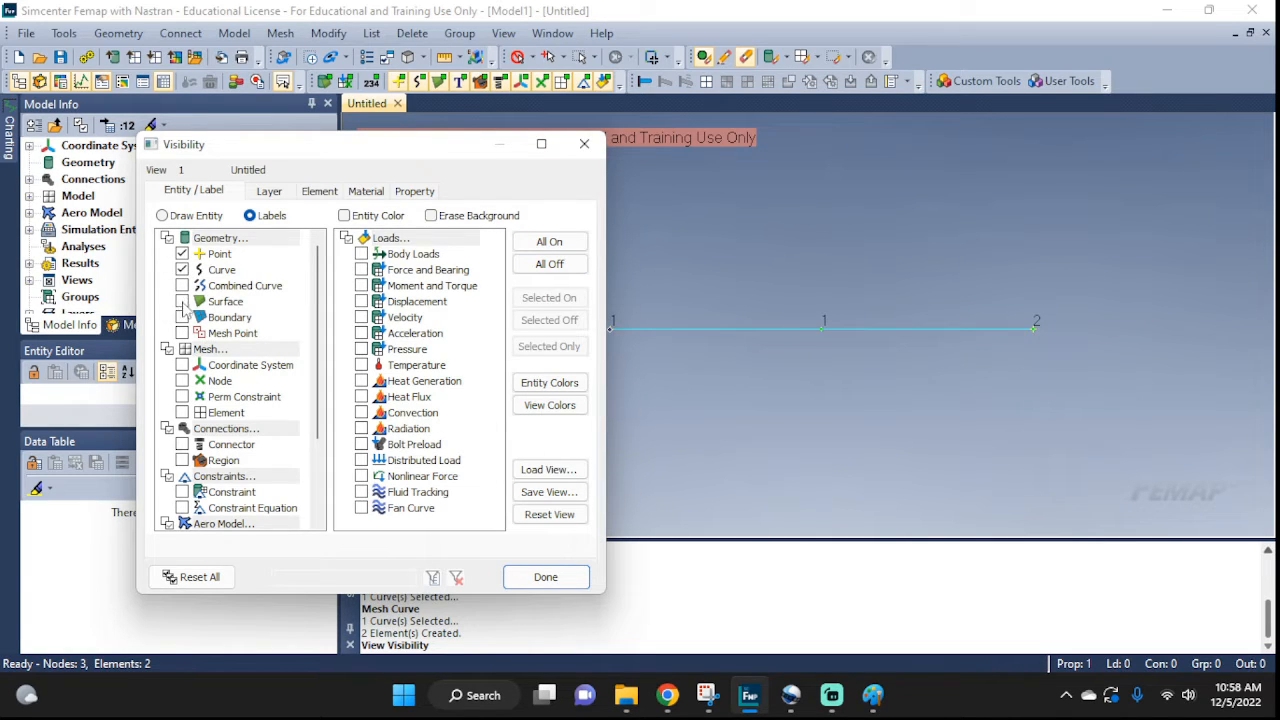
click(182, 301)
click(182, 301)
click(182, 381)
click(546, 578)
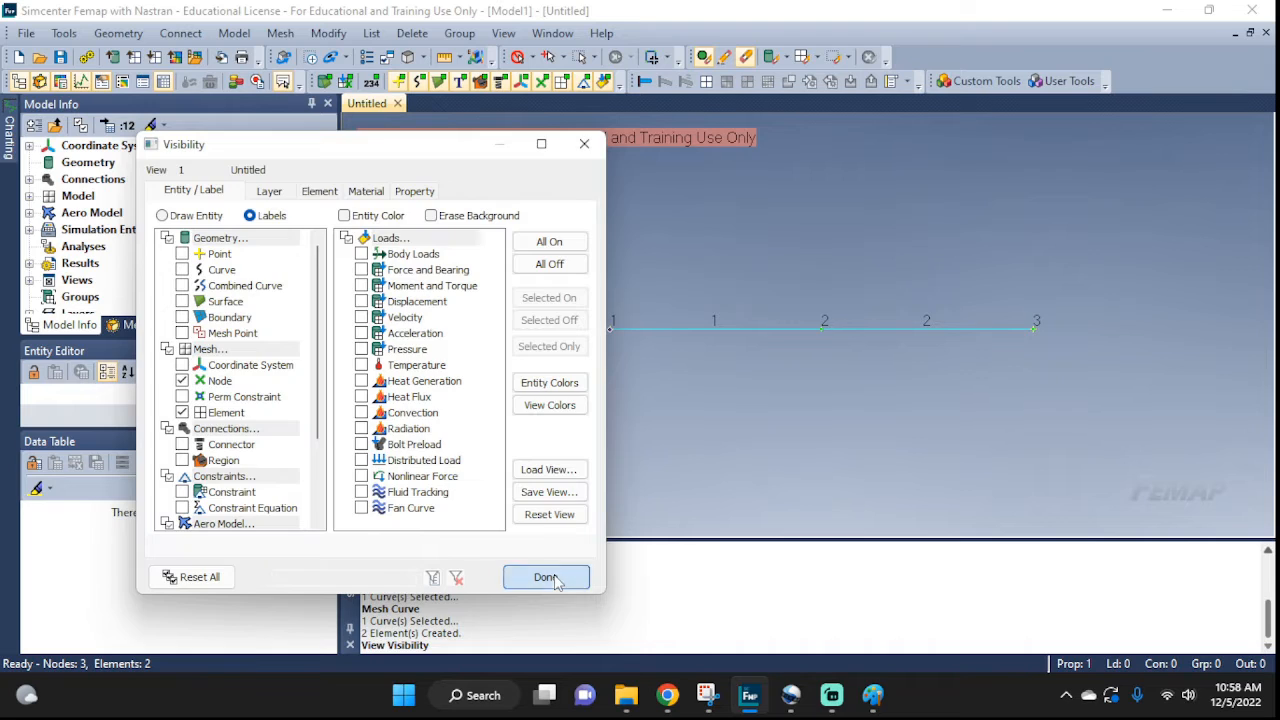
Step: Start a nodal constraint in a new standard constraint set titled Left
middle_drag(815, 397, 560, 331)
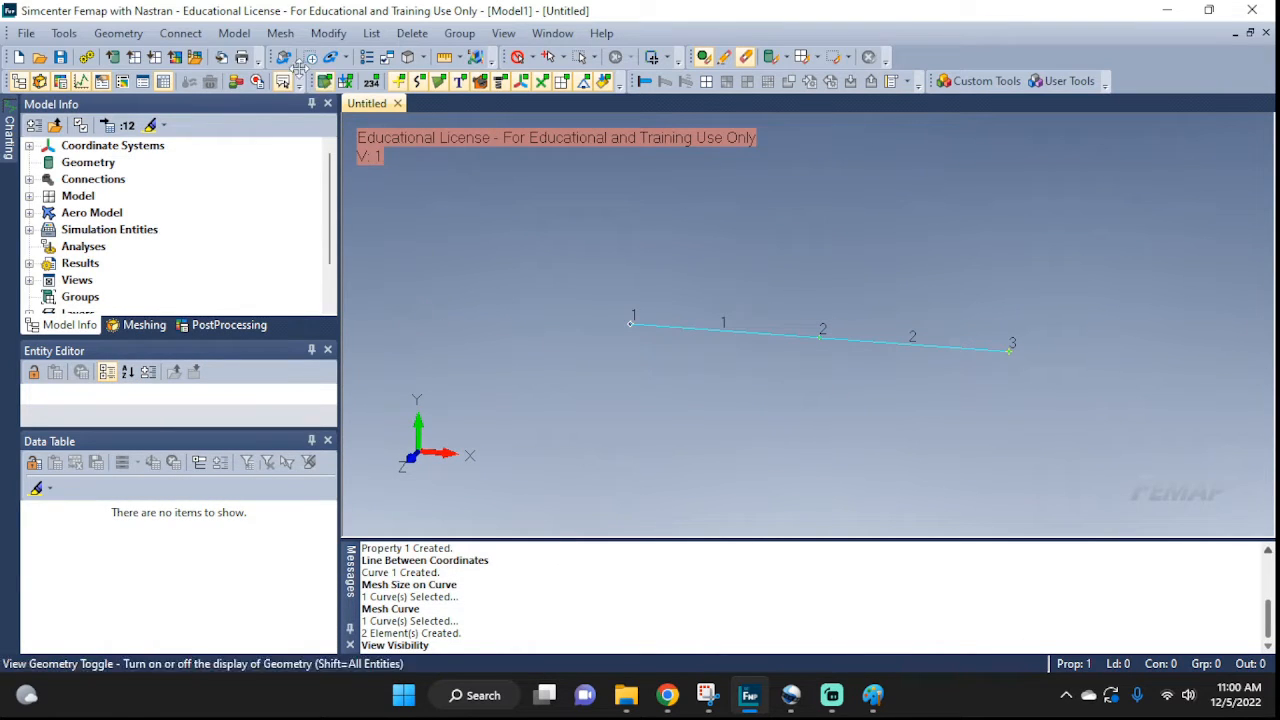
click(237, 35)
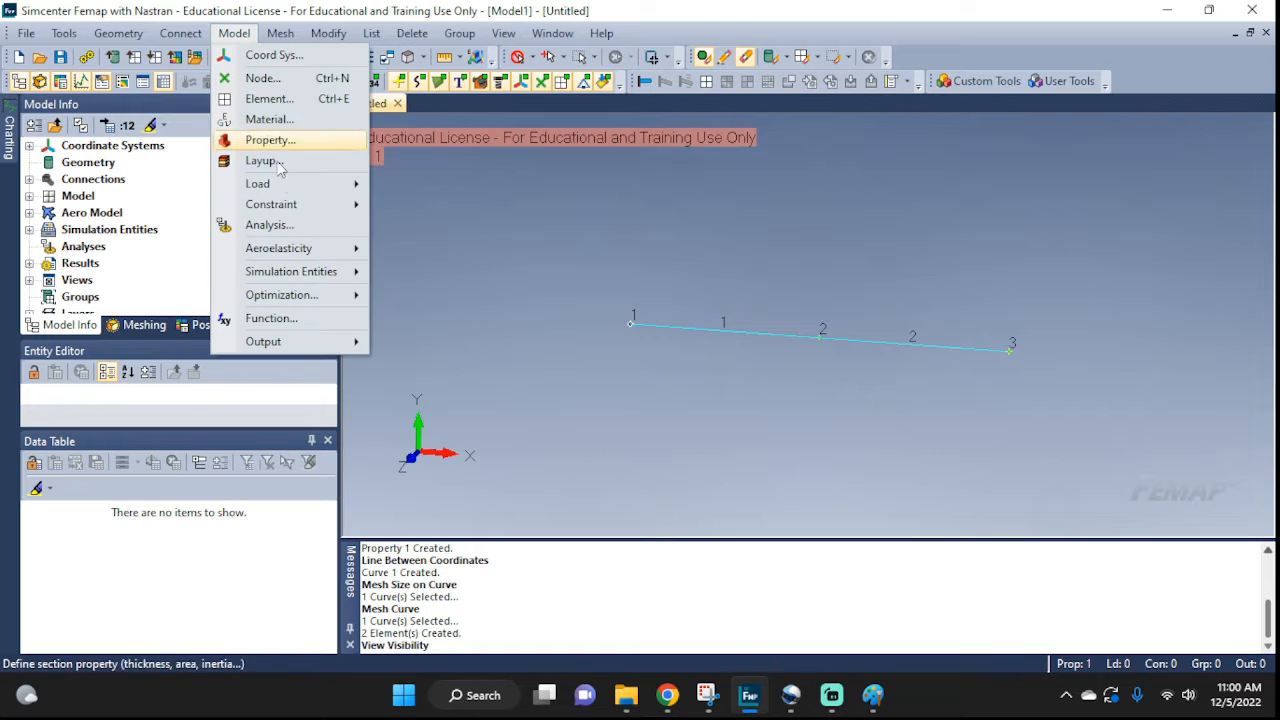
mouse_move(286, 206)
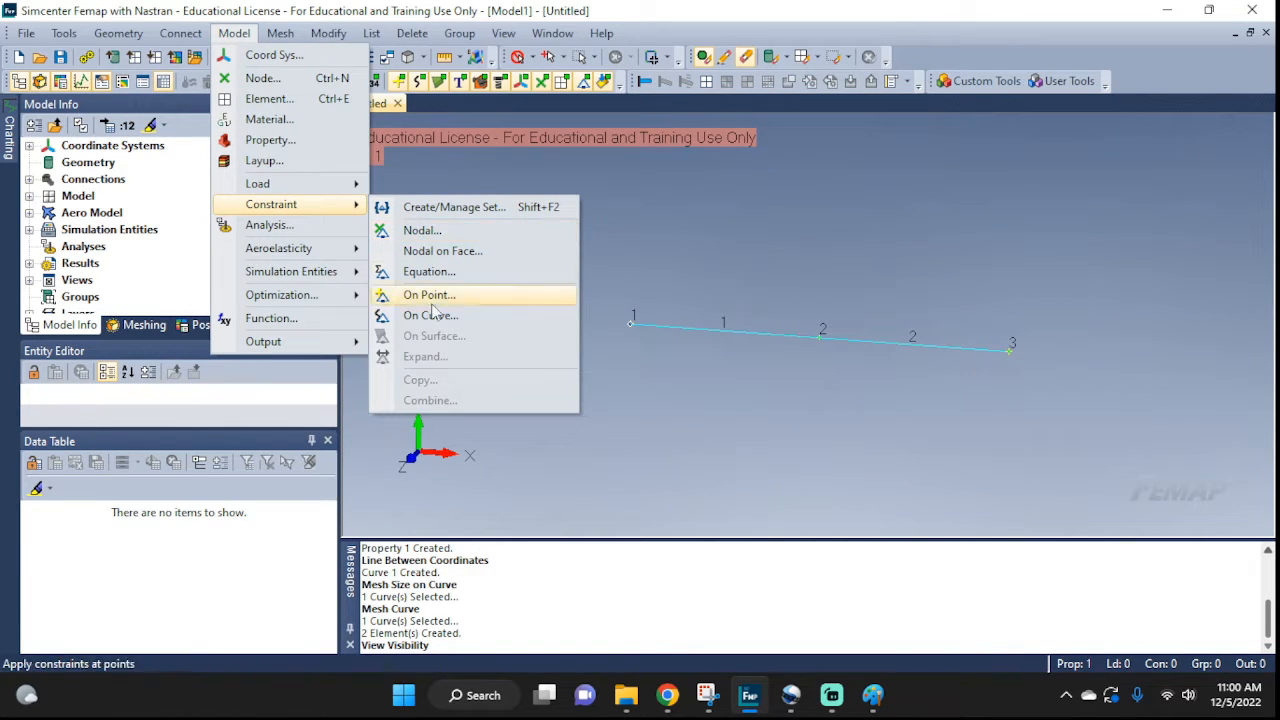
click(449, 236)
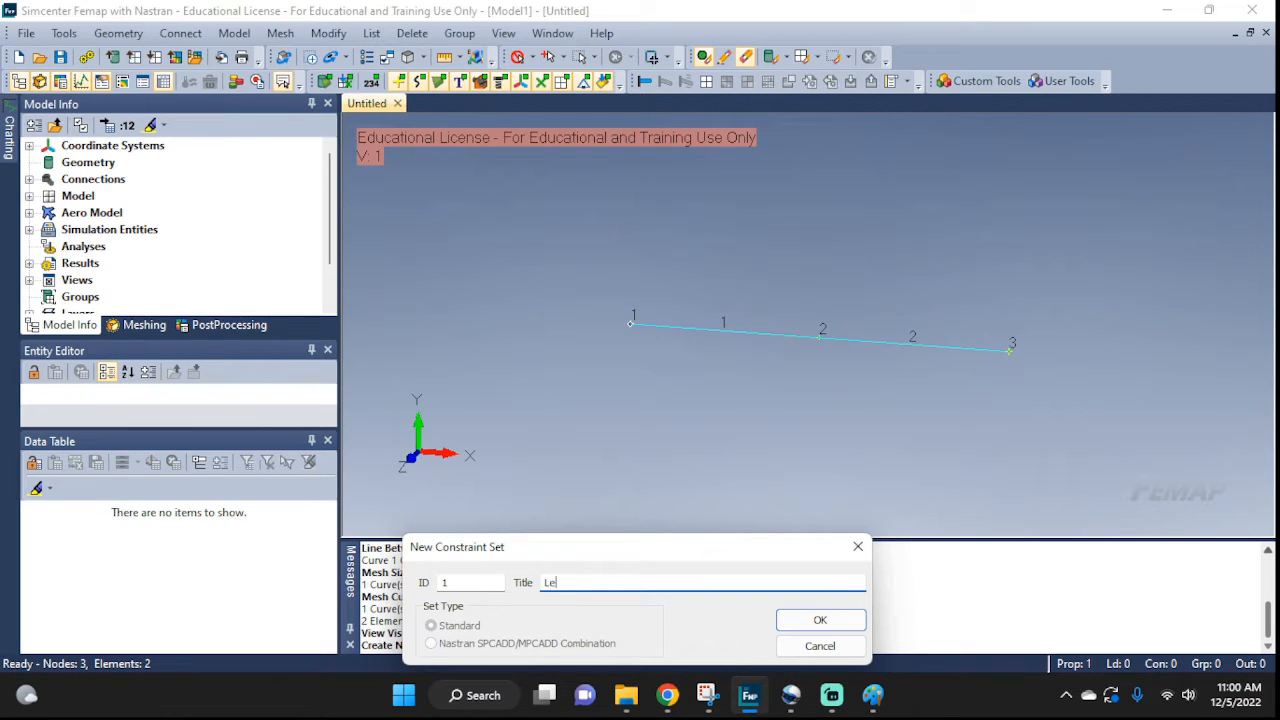
click(816, 620)
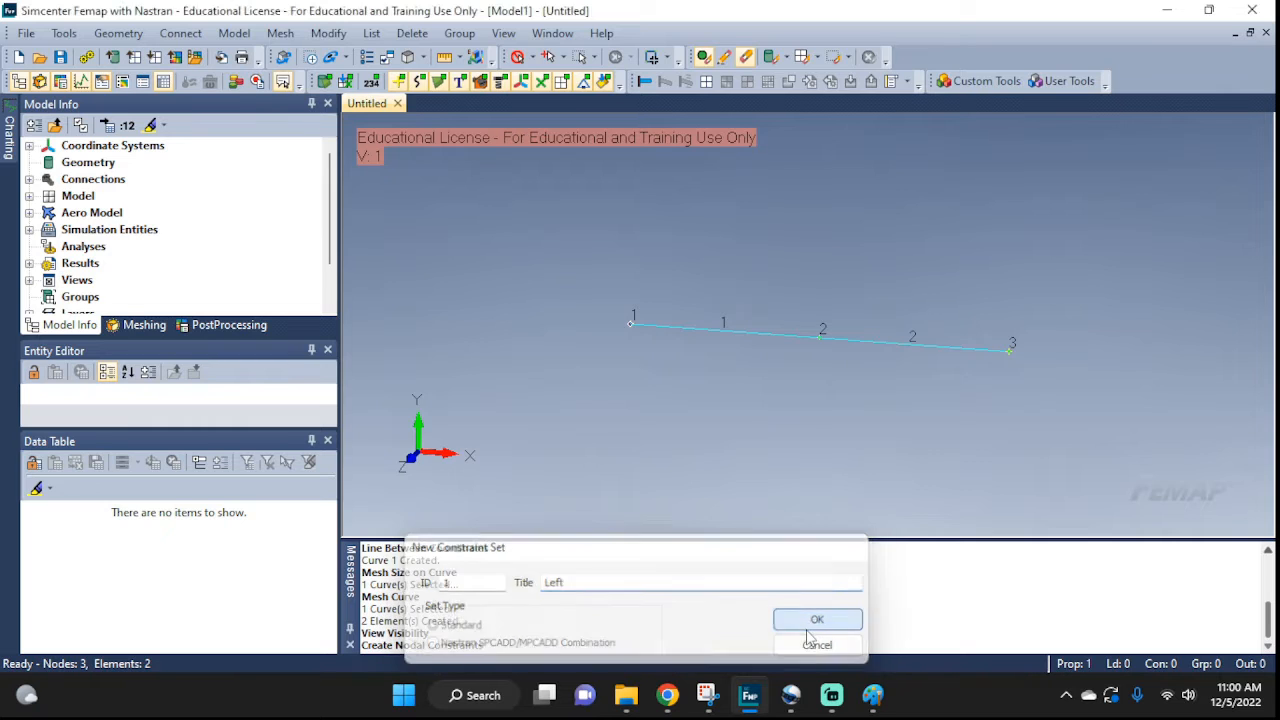
Step: Apply a pinned constraint titled Left to node 1, fixing TX, TY and TZ
click(631, 322)
click(892, 624)
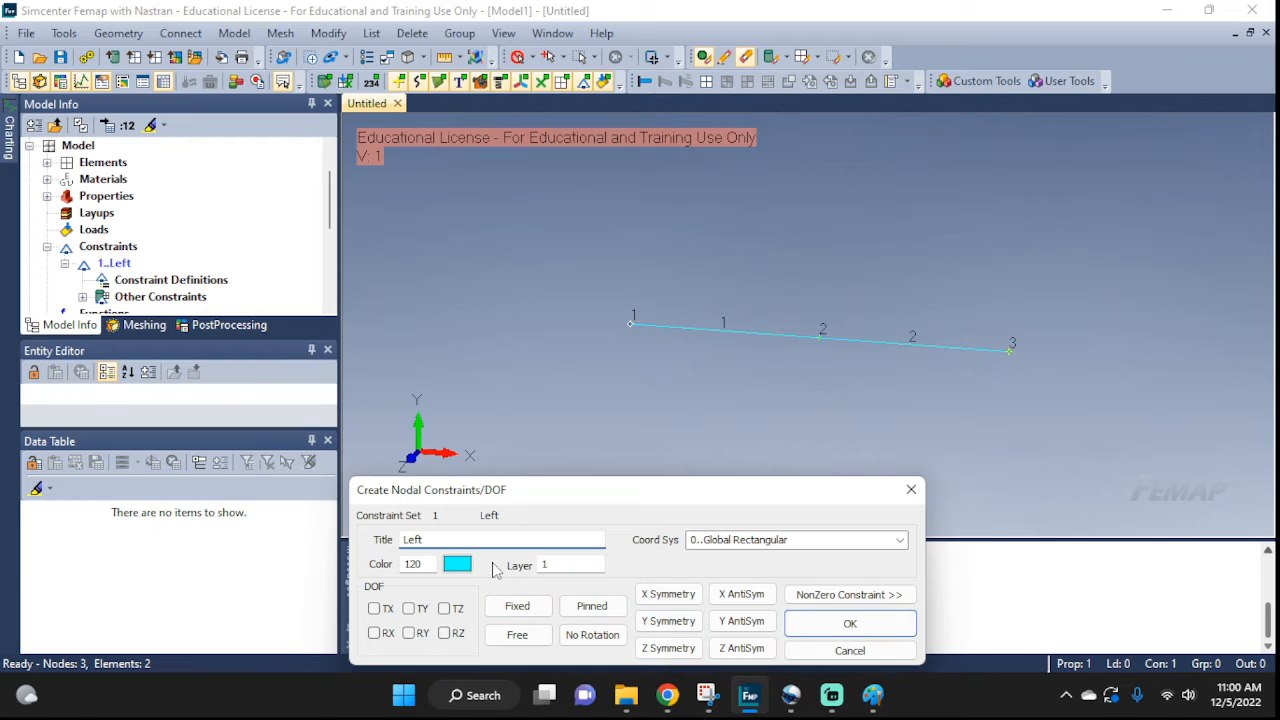
click(591, 606)
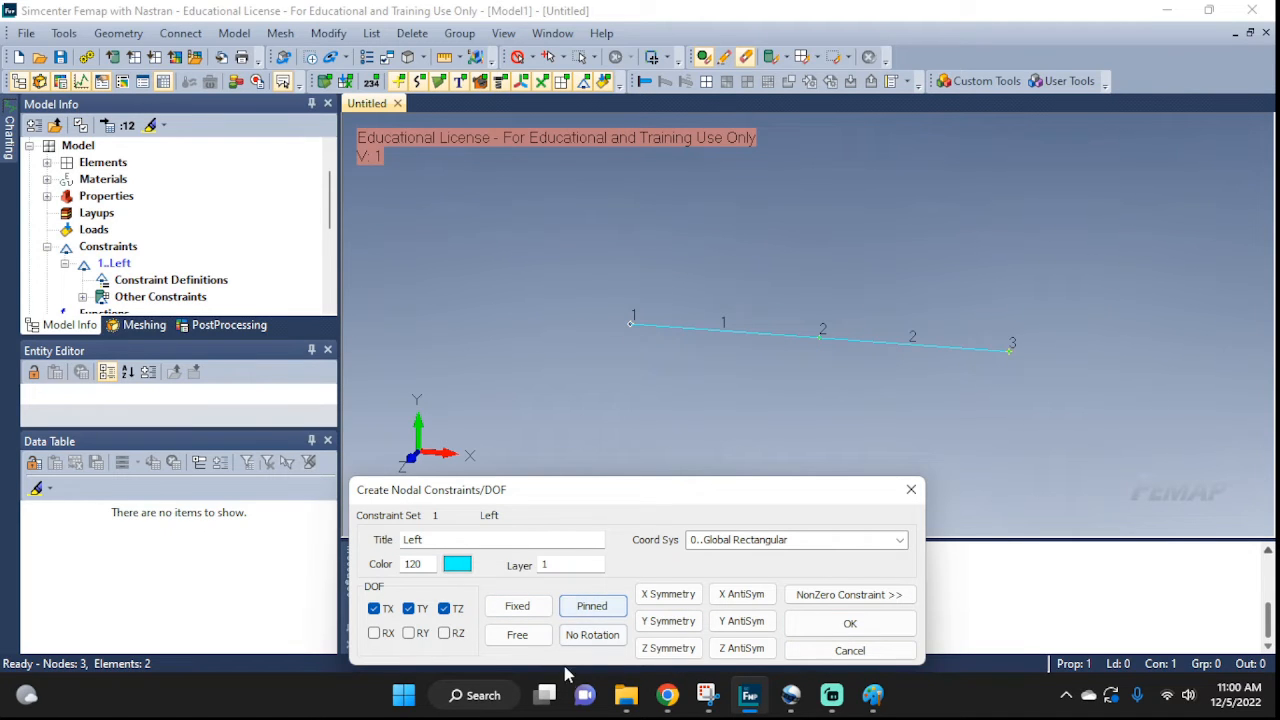
click(848, 623)
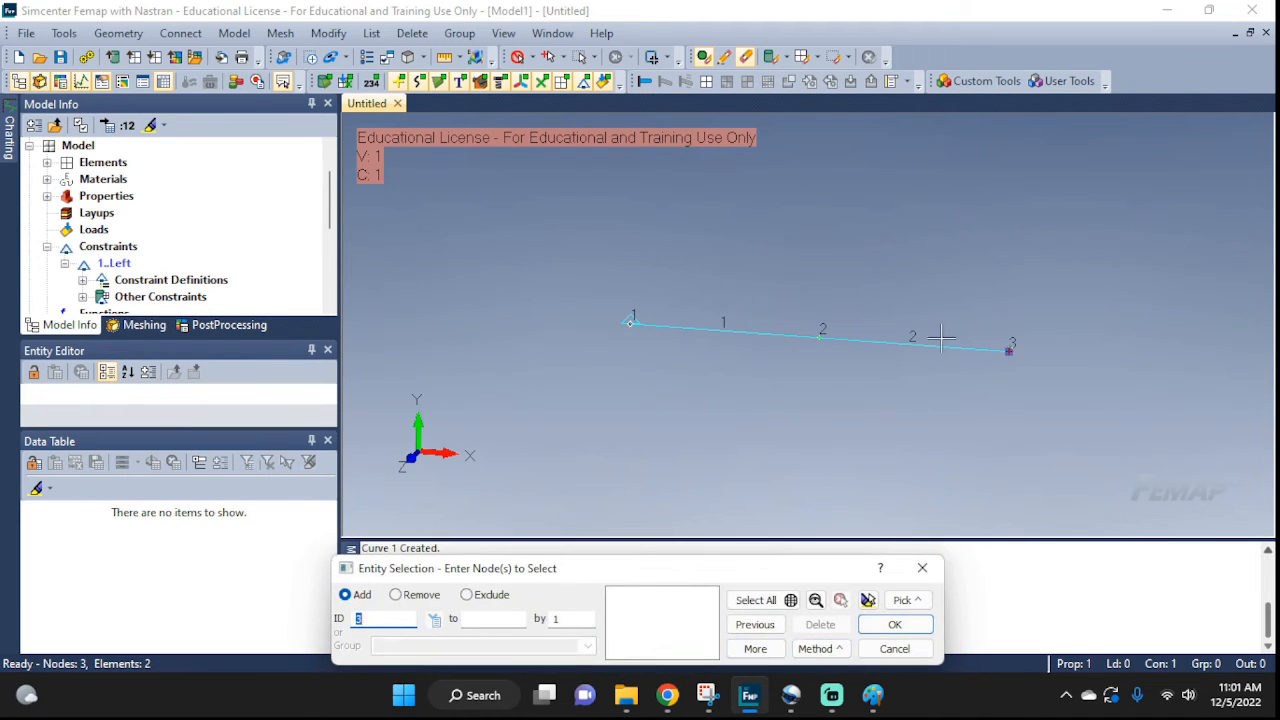
Step: Add a nodal constraint titled Right to node 3 that fixes TY and TZ, and finish creating constraints
click(1008, 350)
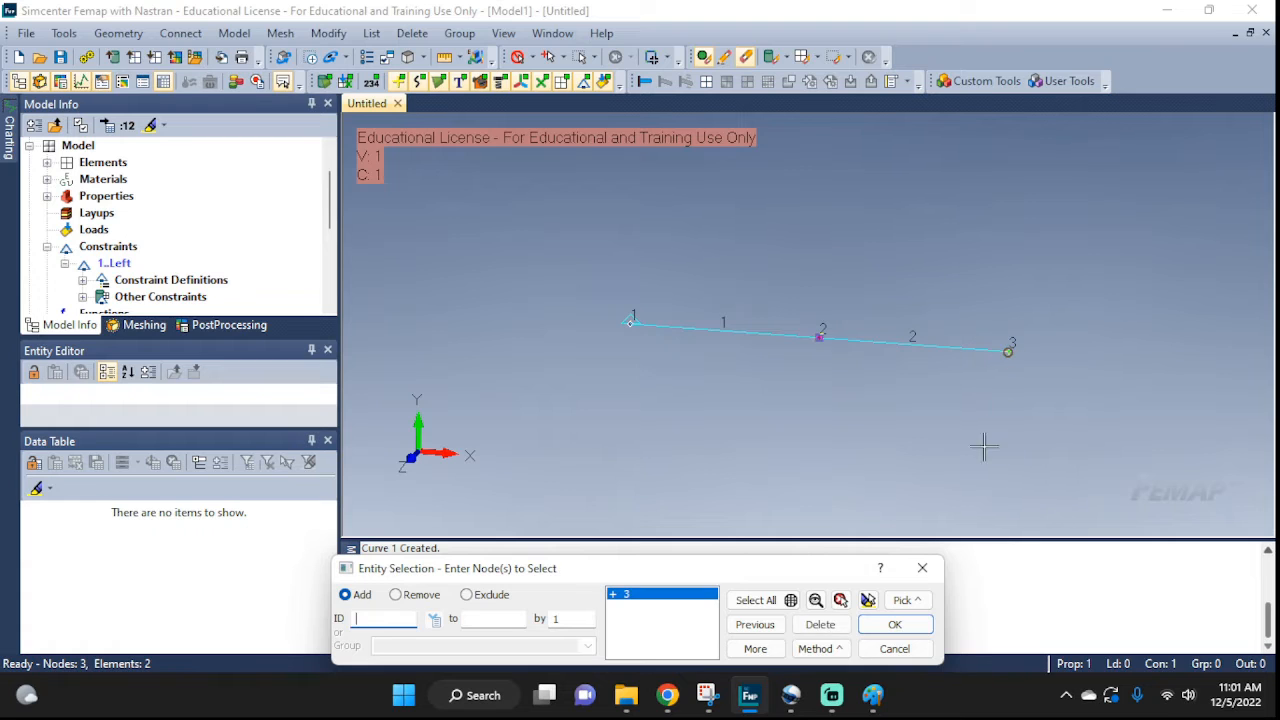
click(880, 626)
click(441, 538)
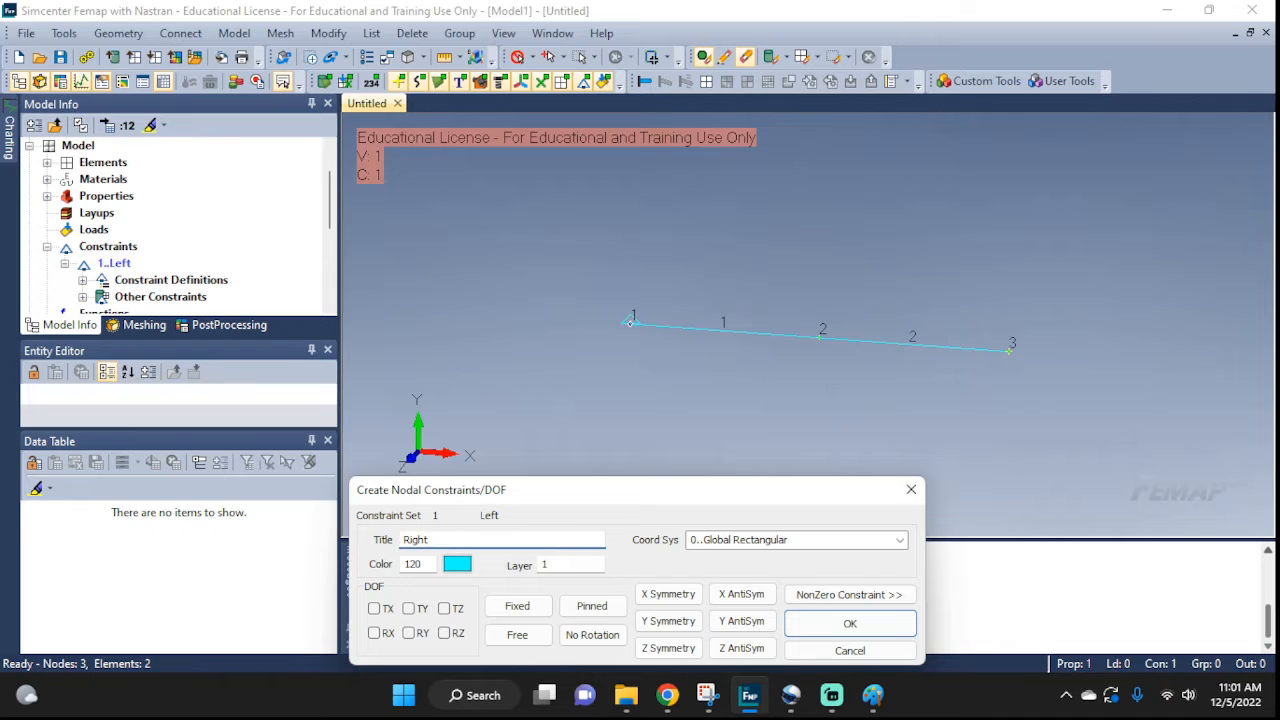
click(409, 609)
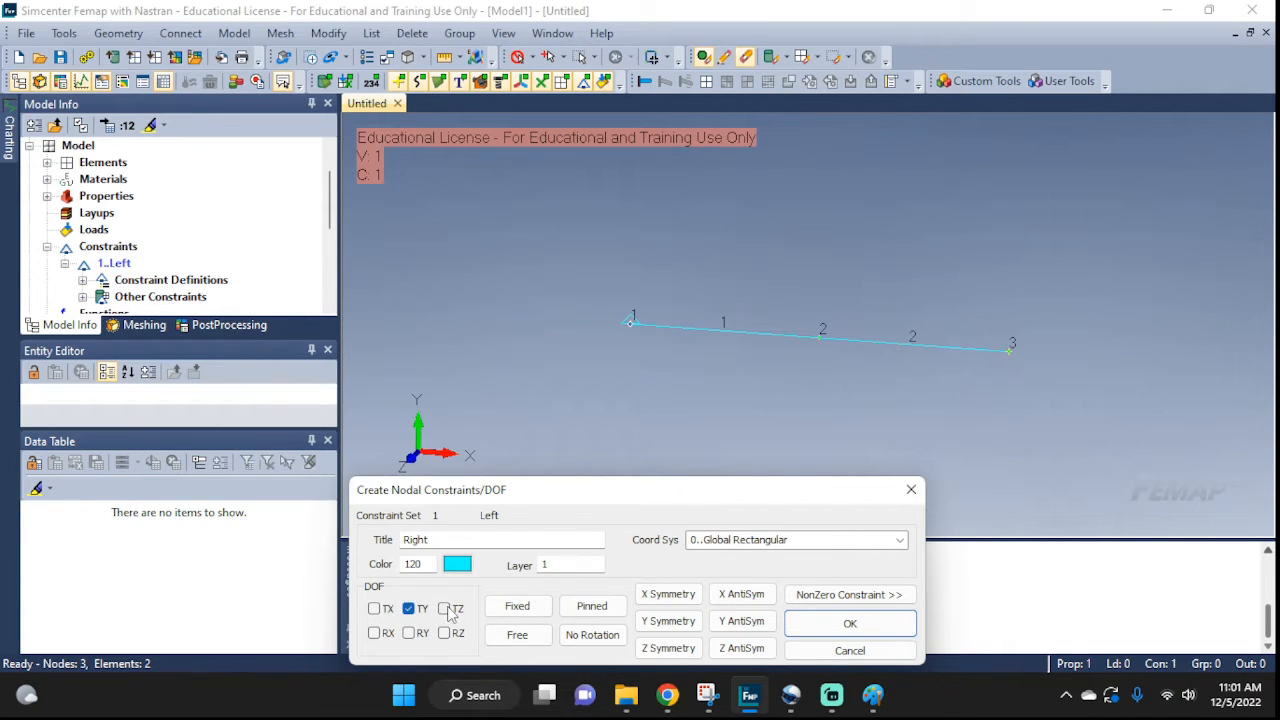
click(860, 623)
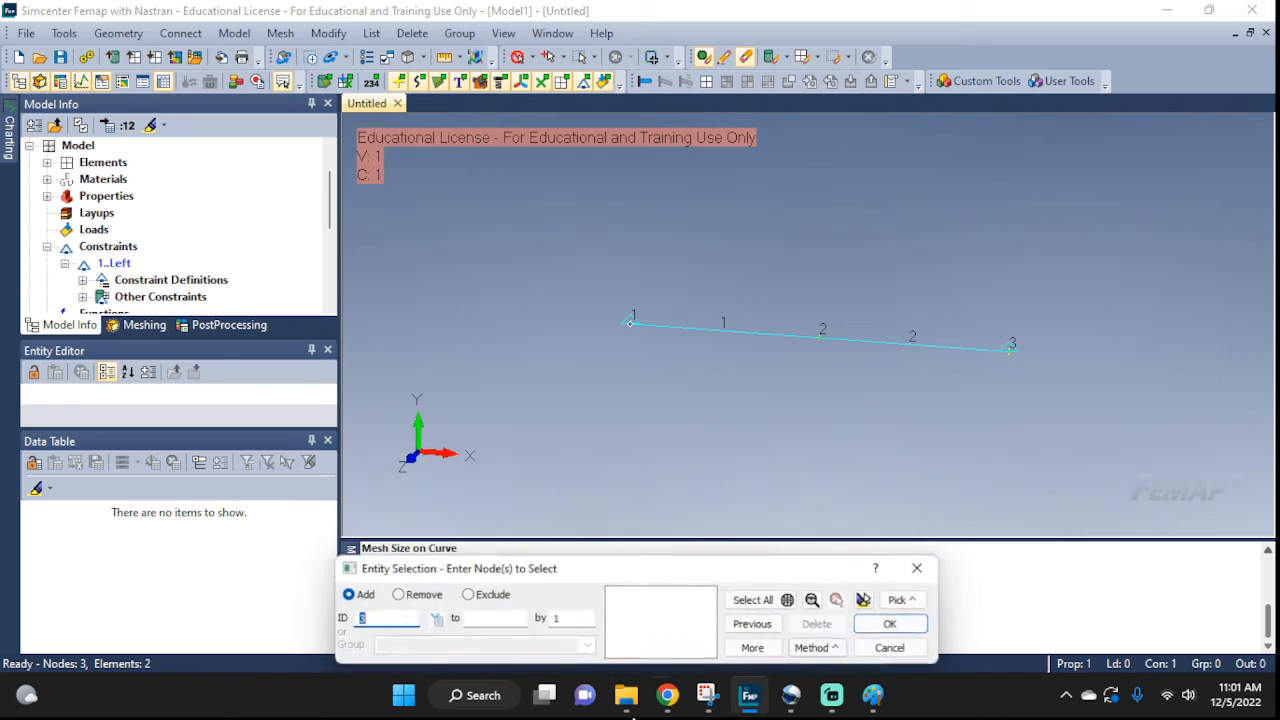
key(Return)
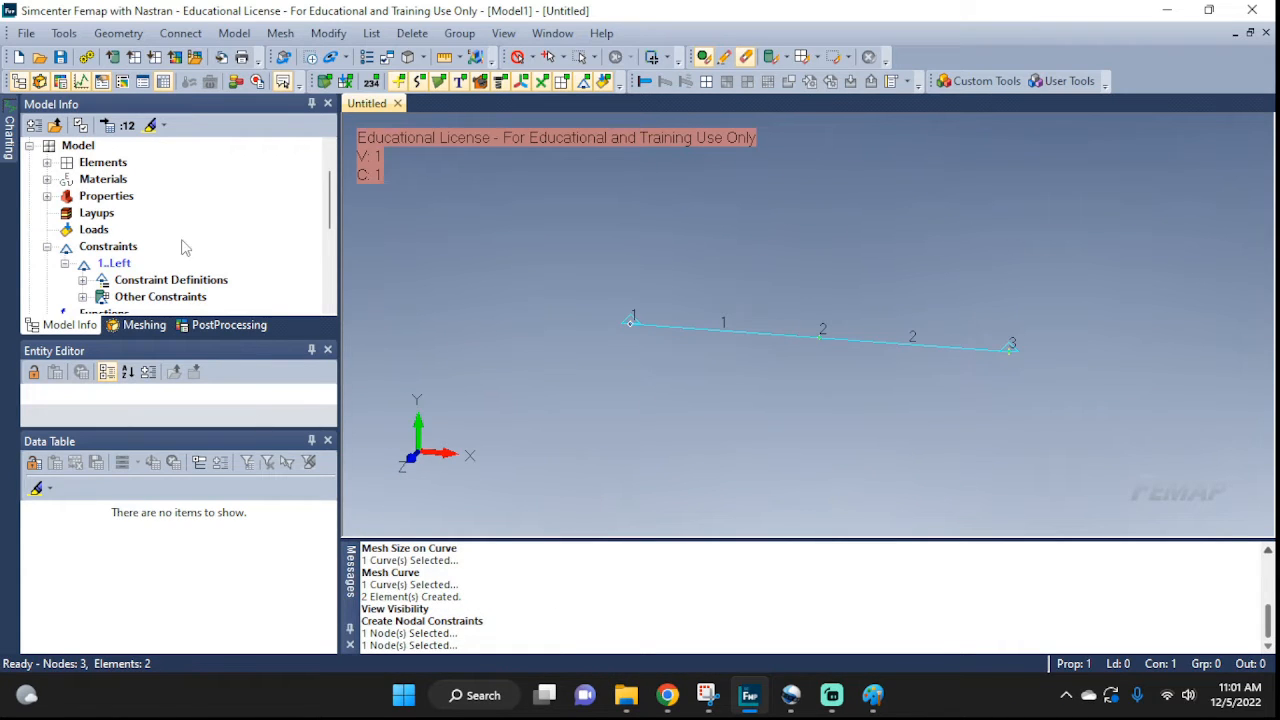
Step: Expand the constraint definitions in the model tree and rename constraint set 1 as BC
scroll(88, 268, down, 2)
scroll(90, 265, up, 1)
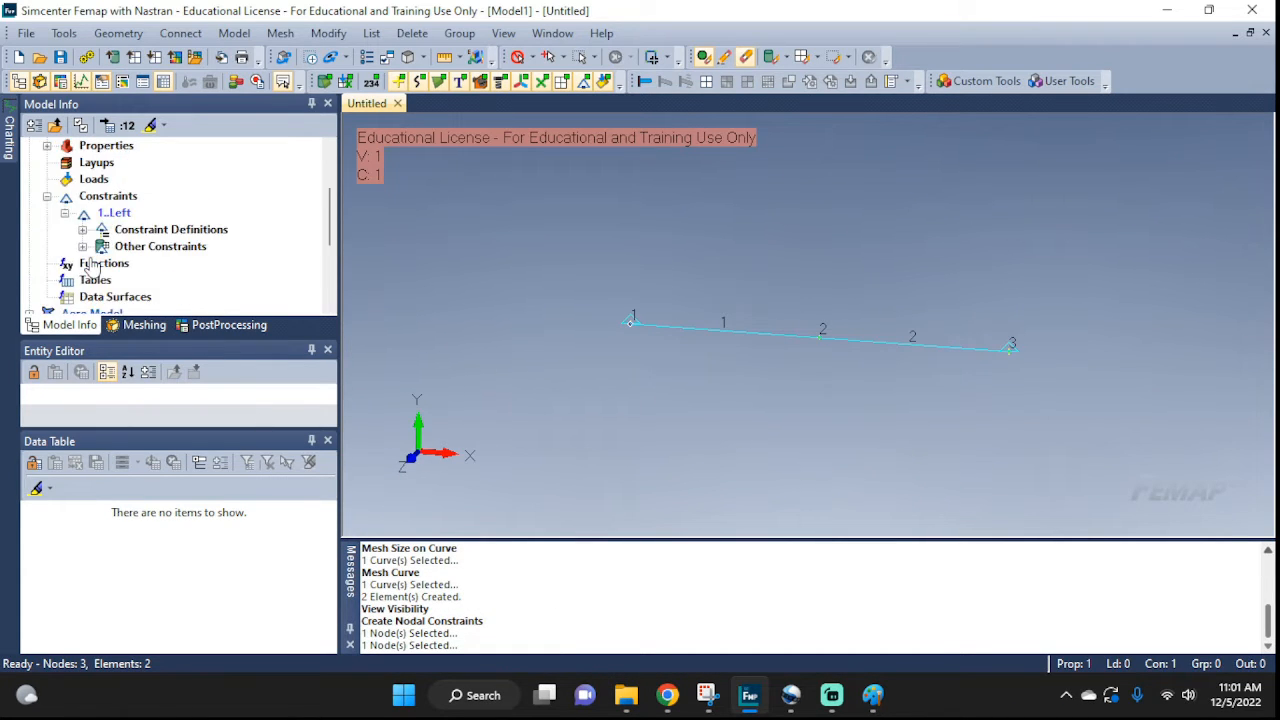
click(82, 229)
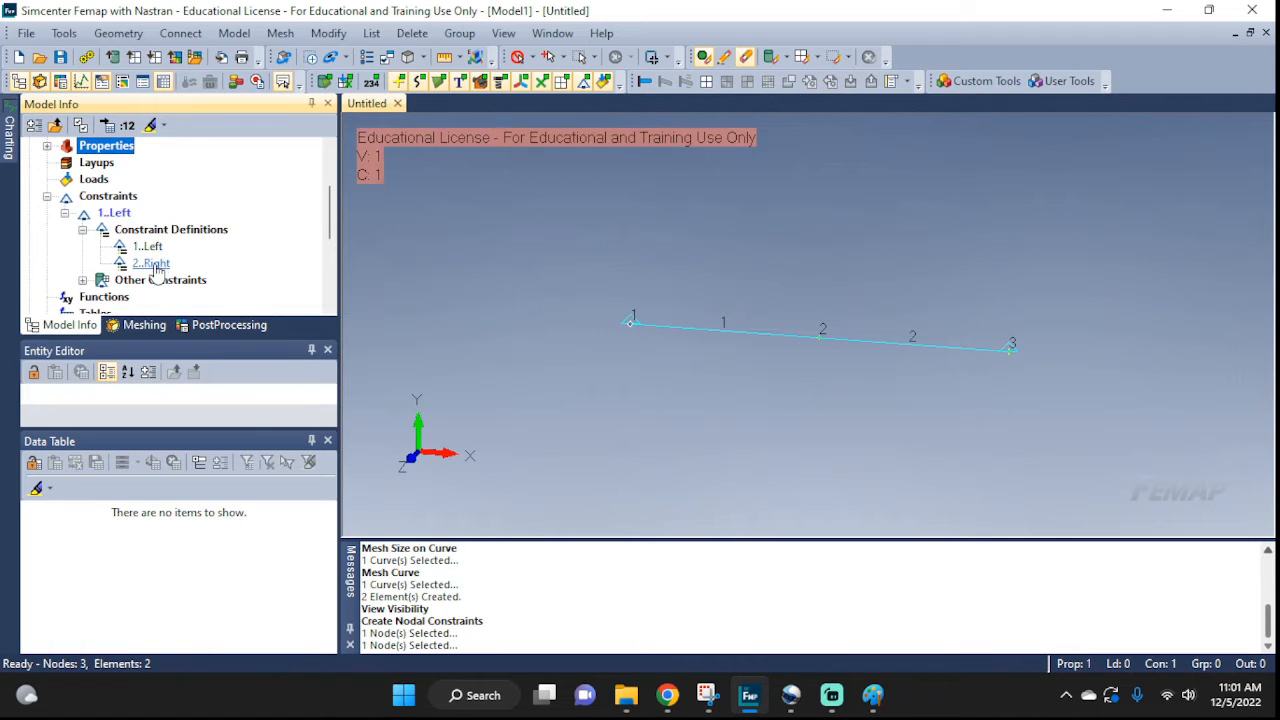
right_click(118, 218)
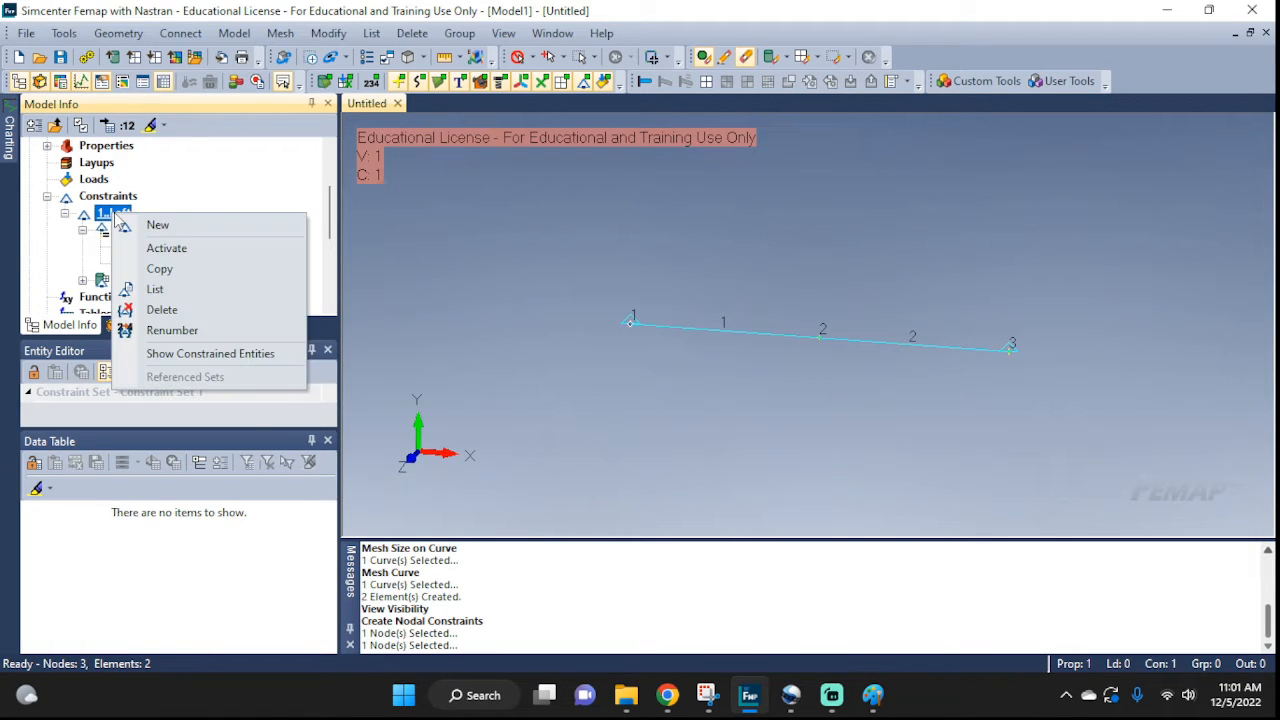
click(104, 218)
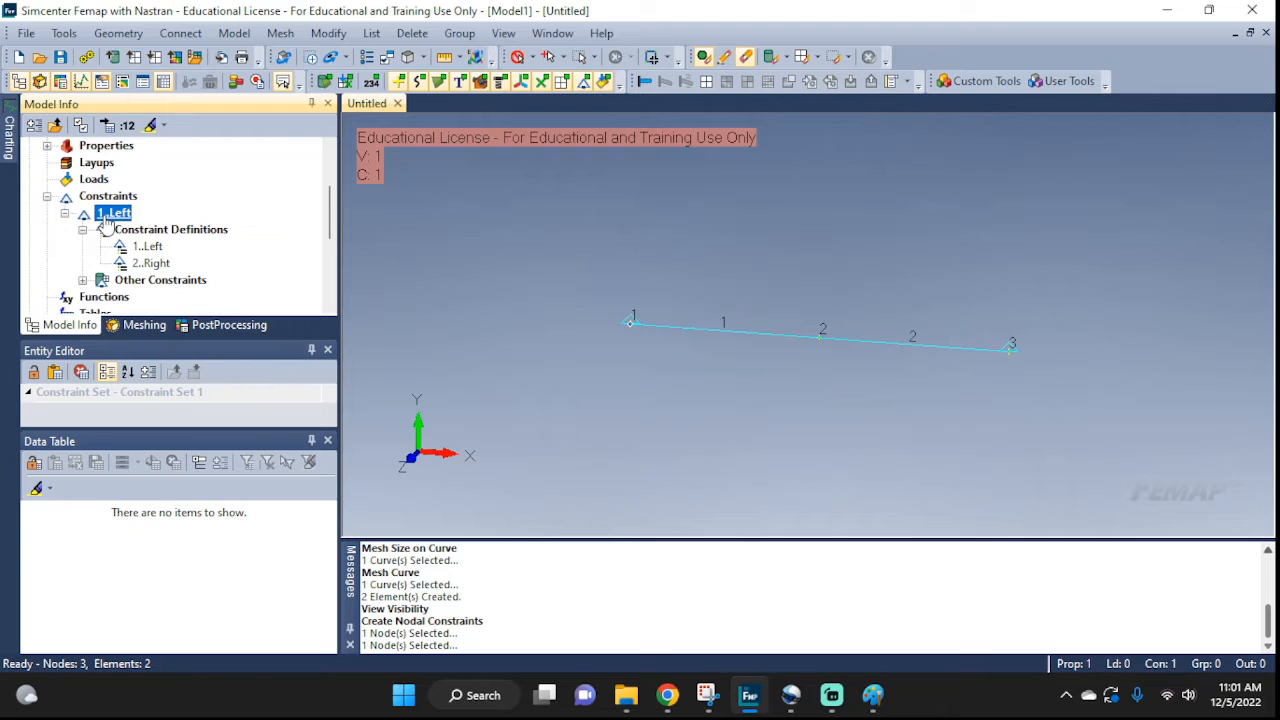
click(118, 214)
drag(131, 215, 124, 216)
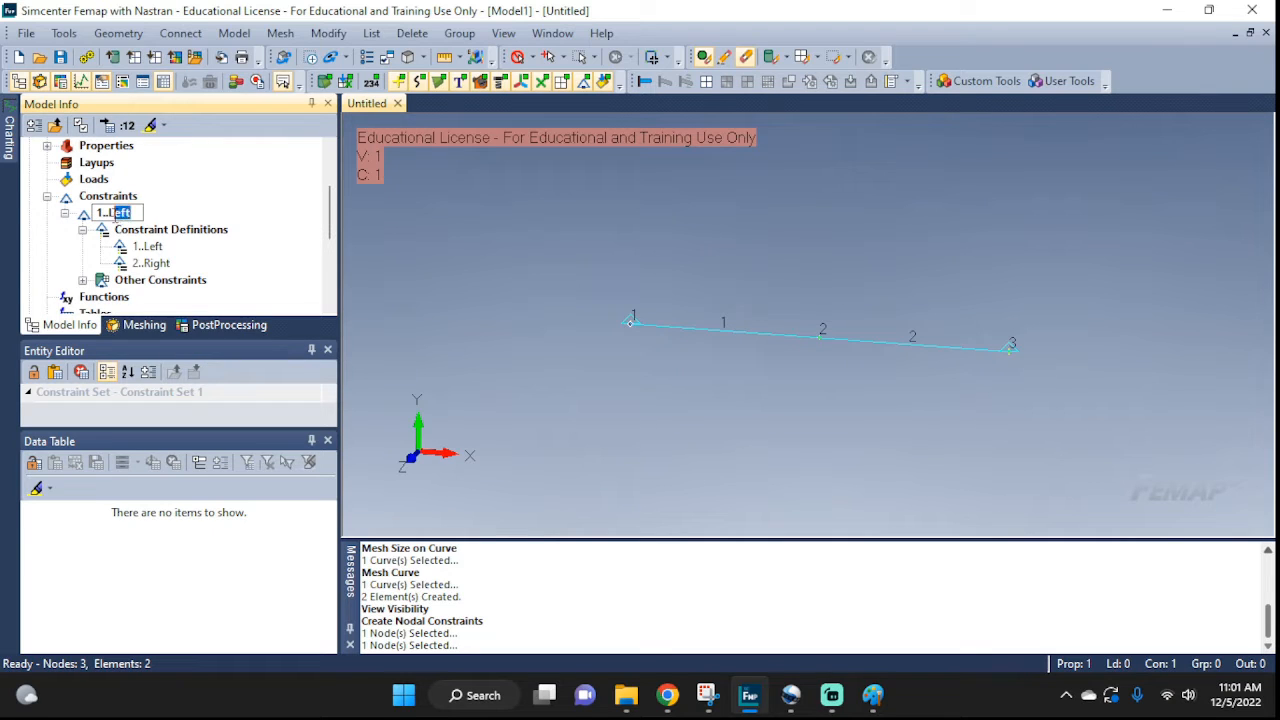
text(BC)
key(Return)
Step: Turn on the constraint labels in the view's visibility settings
key(ctrl+q)
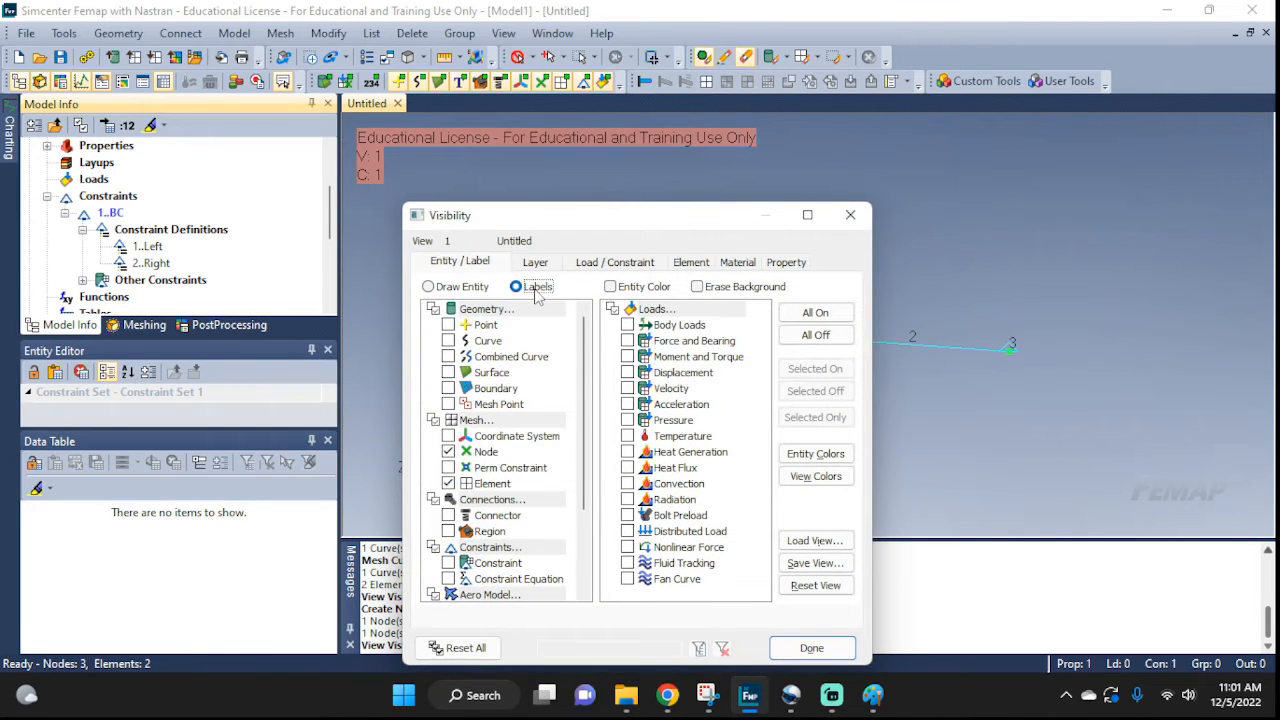
click(536, 289)
drag(537, 220, 311, 151)
click(222, 494)
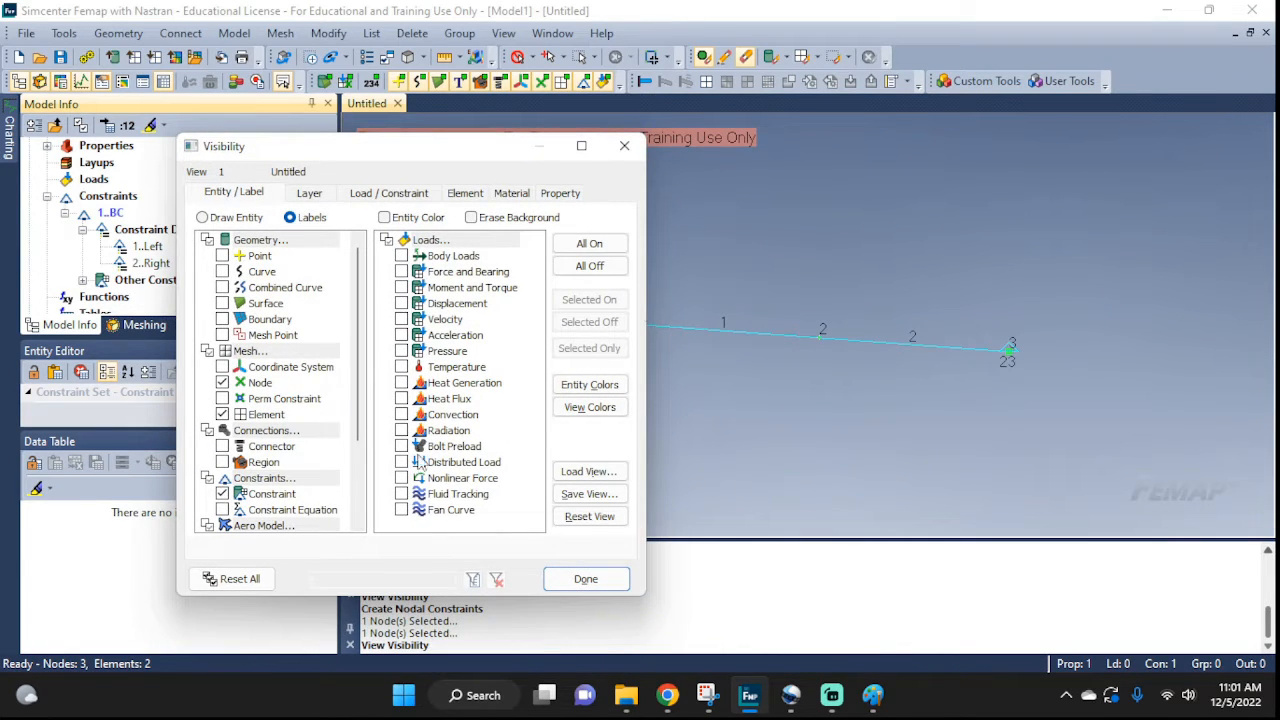
Step: Close the view's visibility settings, keeping the constraint labels on
drag(500, 160, 357, 157)
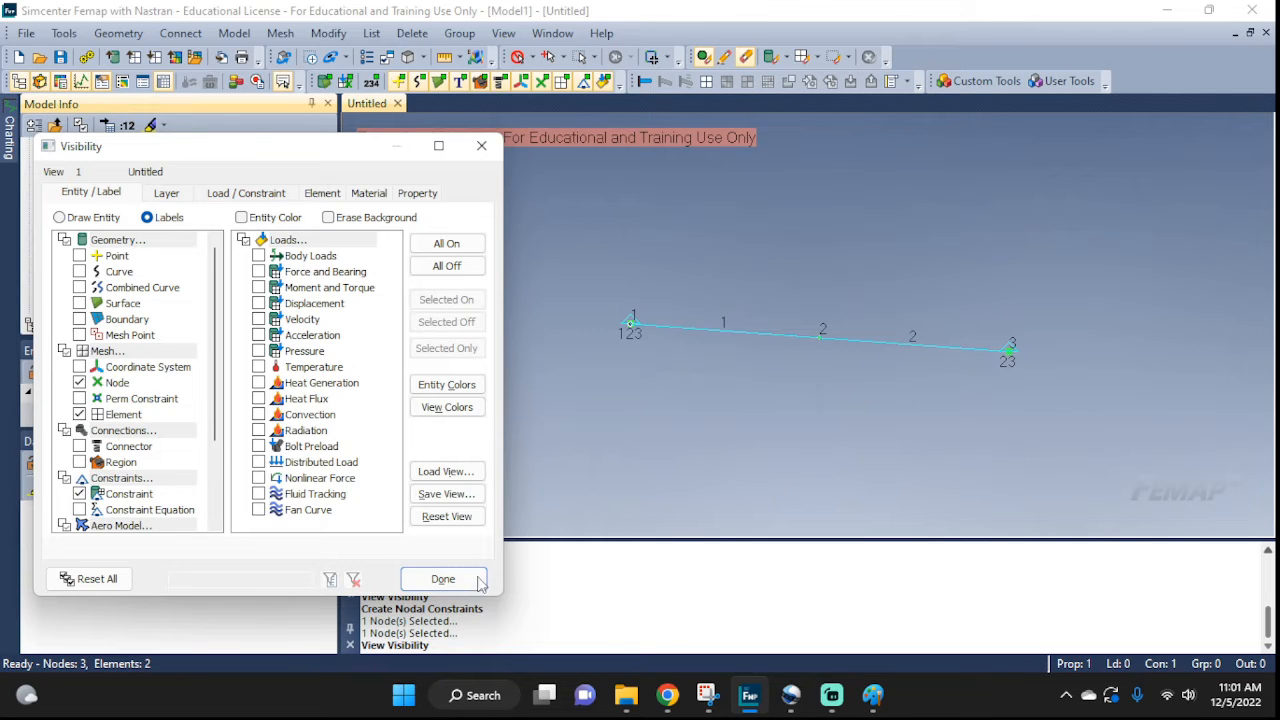
click(443, 579)
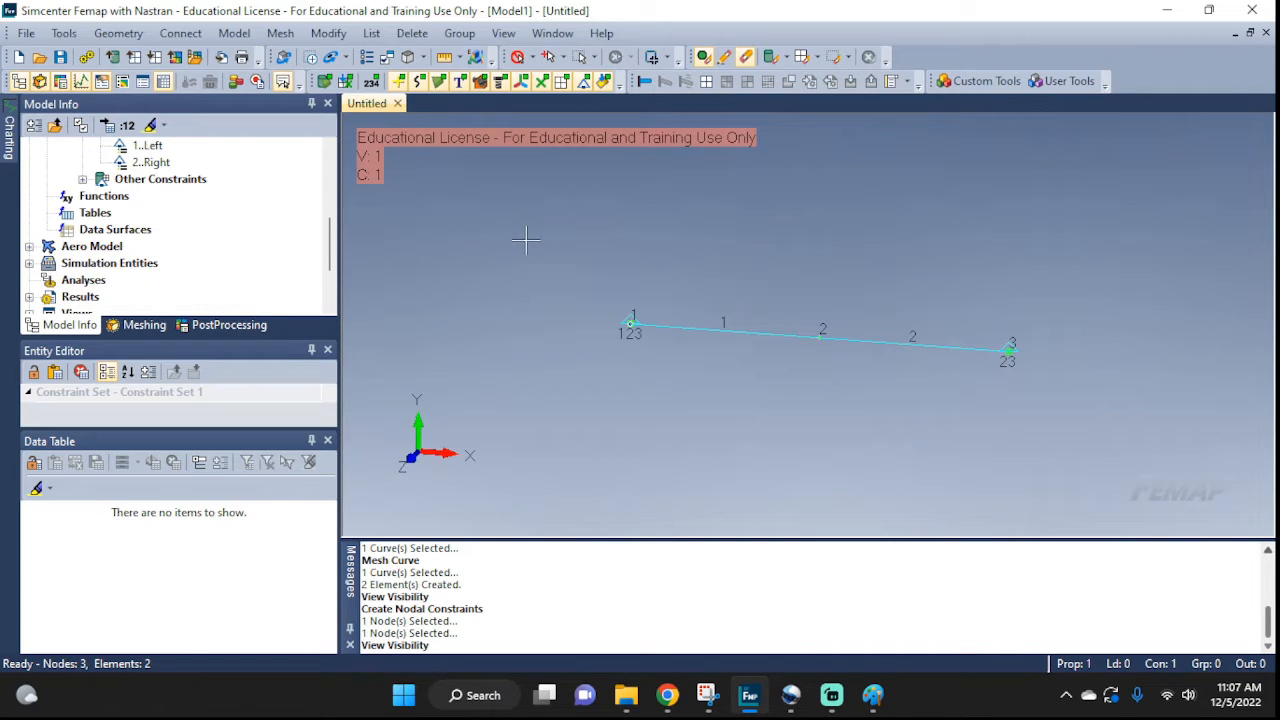
Step: Start a new function titled Force1 and set its type to 1..vs. Time
scroll(88, 260, up, 4)
scroll(88, 260, down, 3)
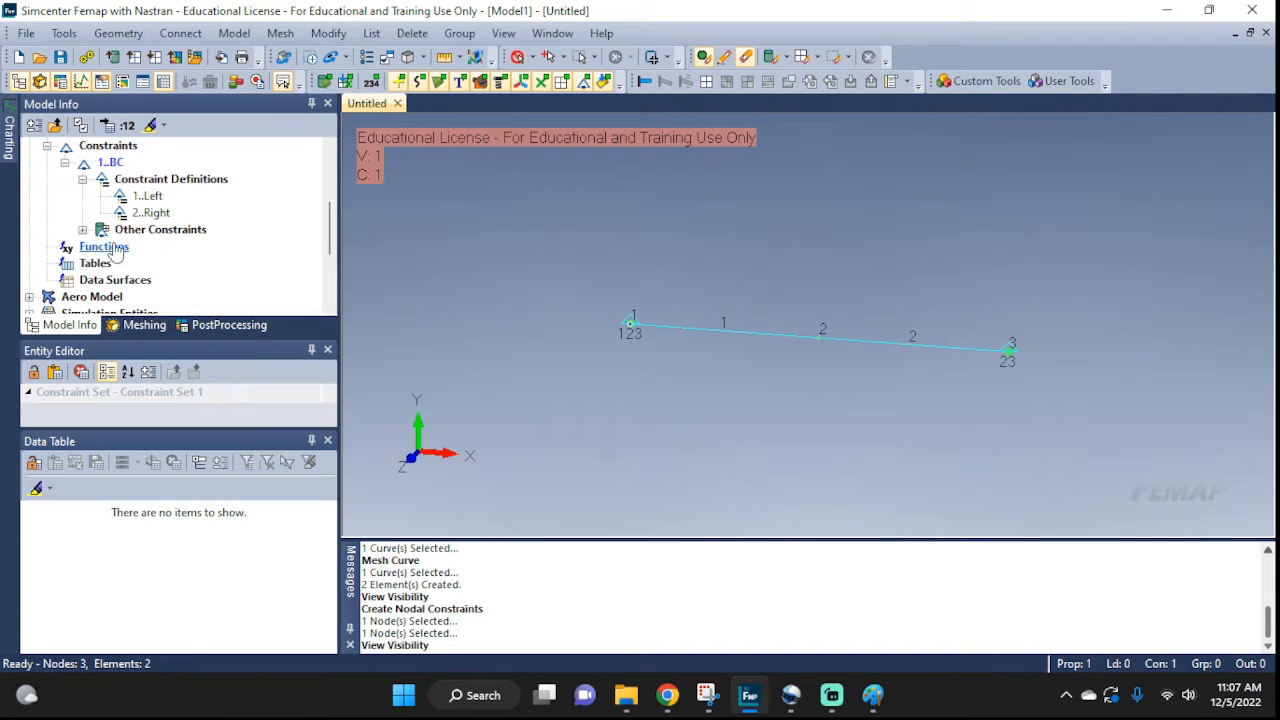
click(234, 33)
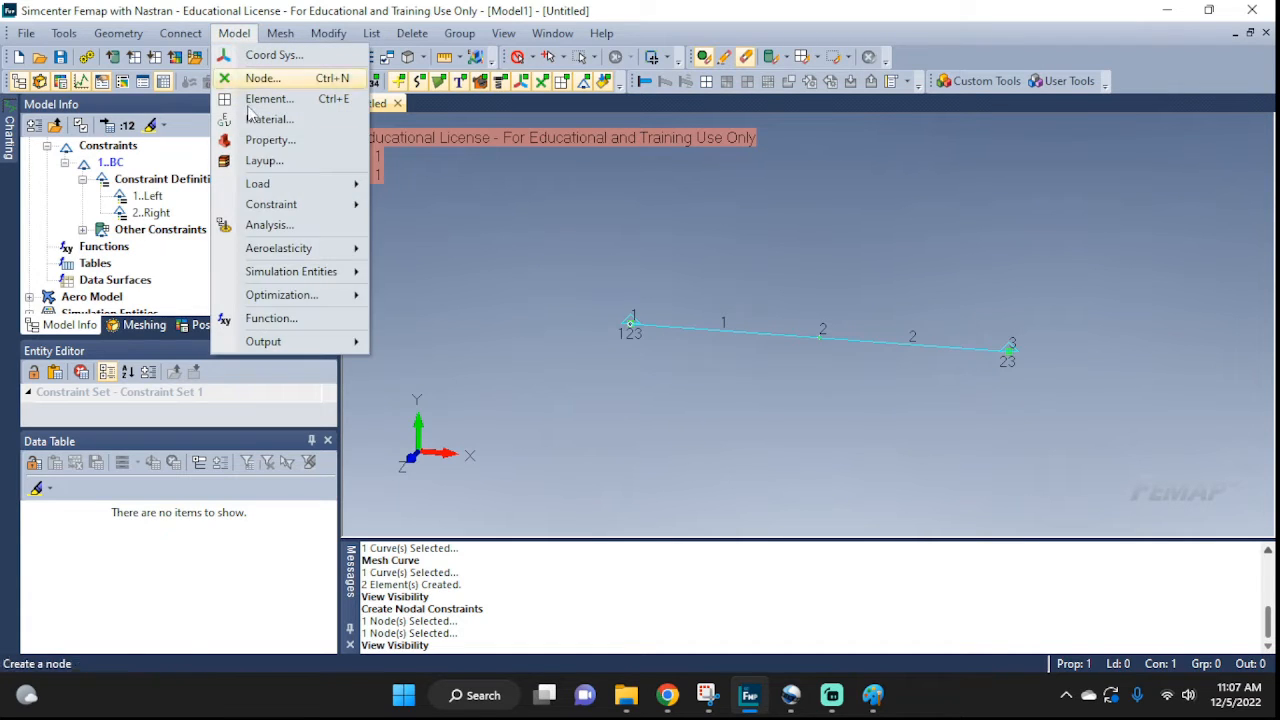
click(268, 320)
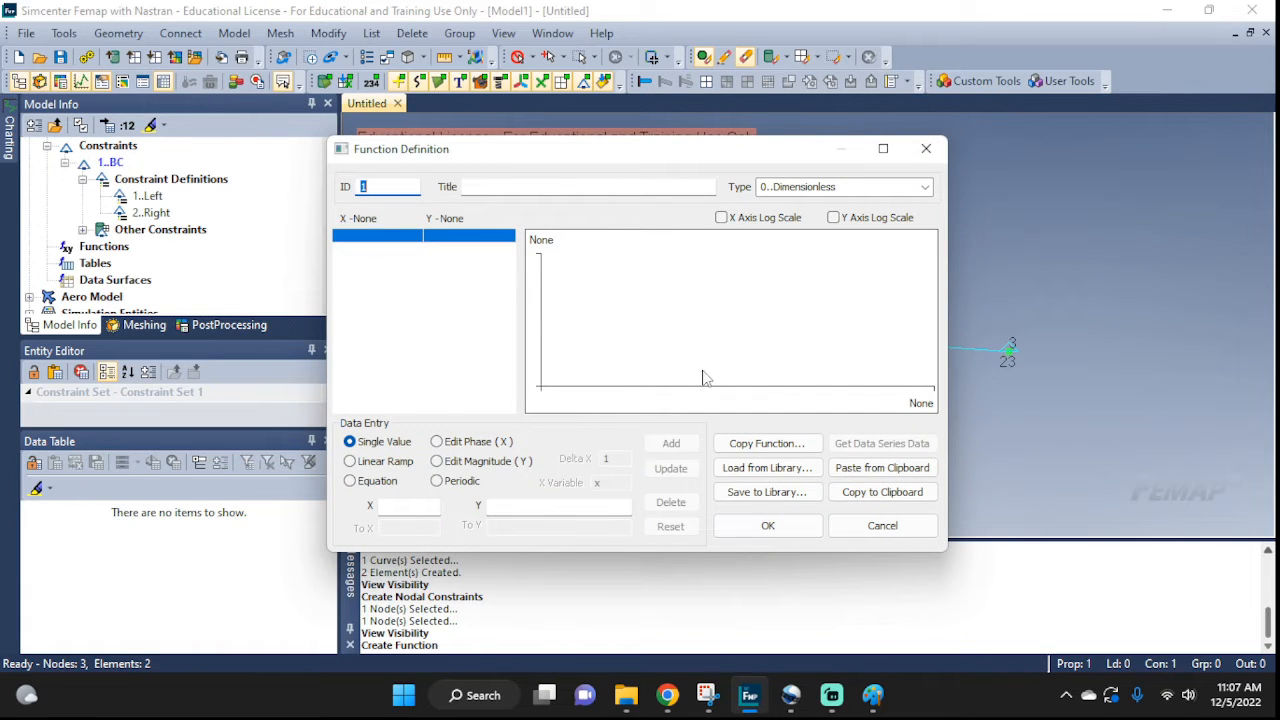
click(490, 186)
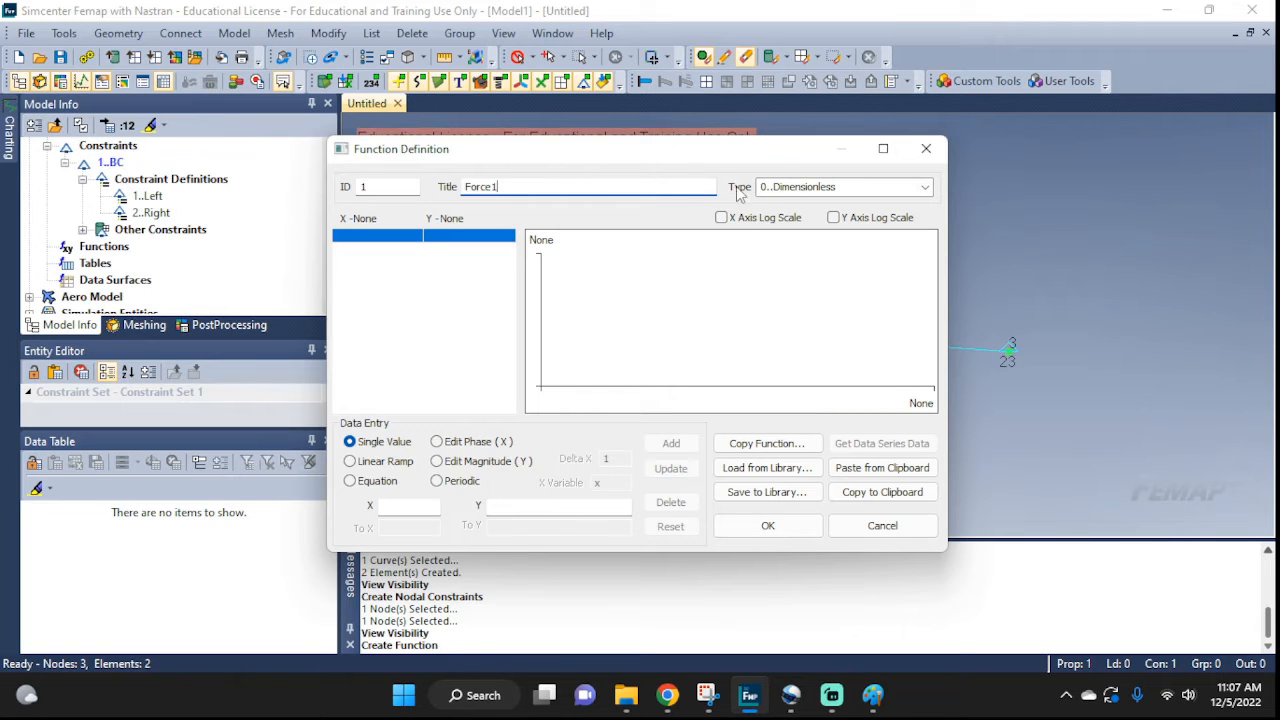
click(924, 187)
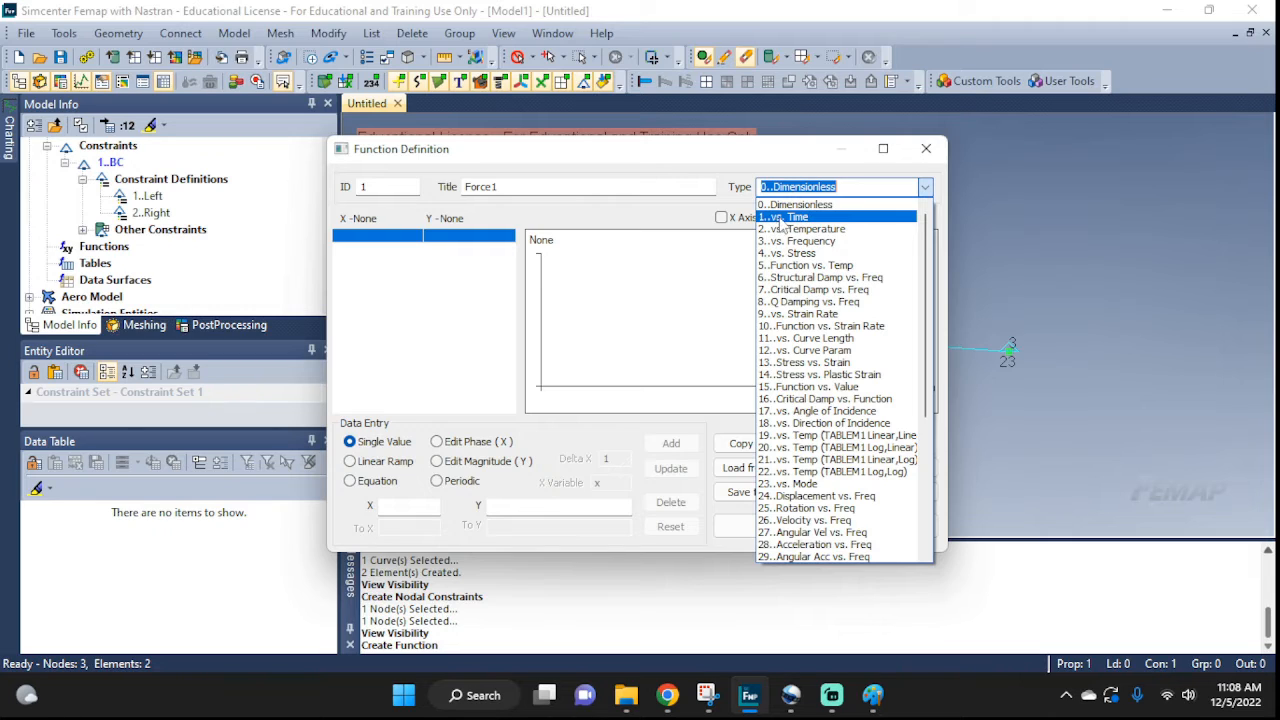
click(808, 218)
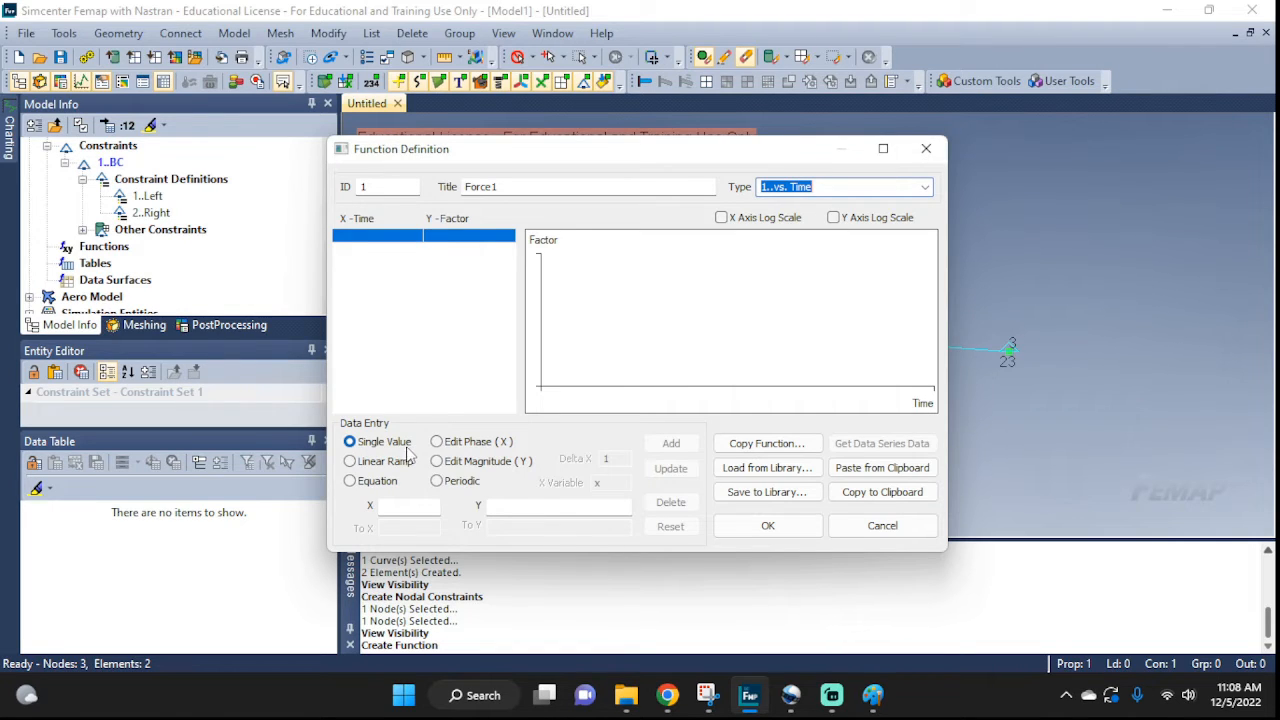
Step: Add the points (0, 1000) and (1, 1000) to the Force1 function, save it and finish creating functions
click(398, 507)
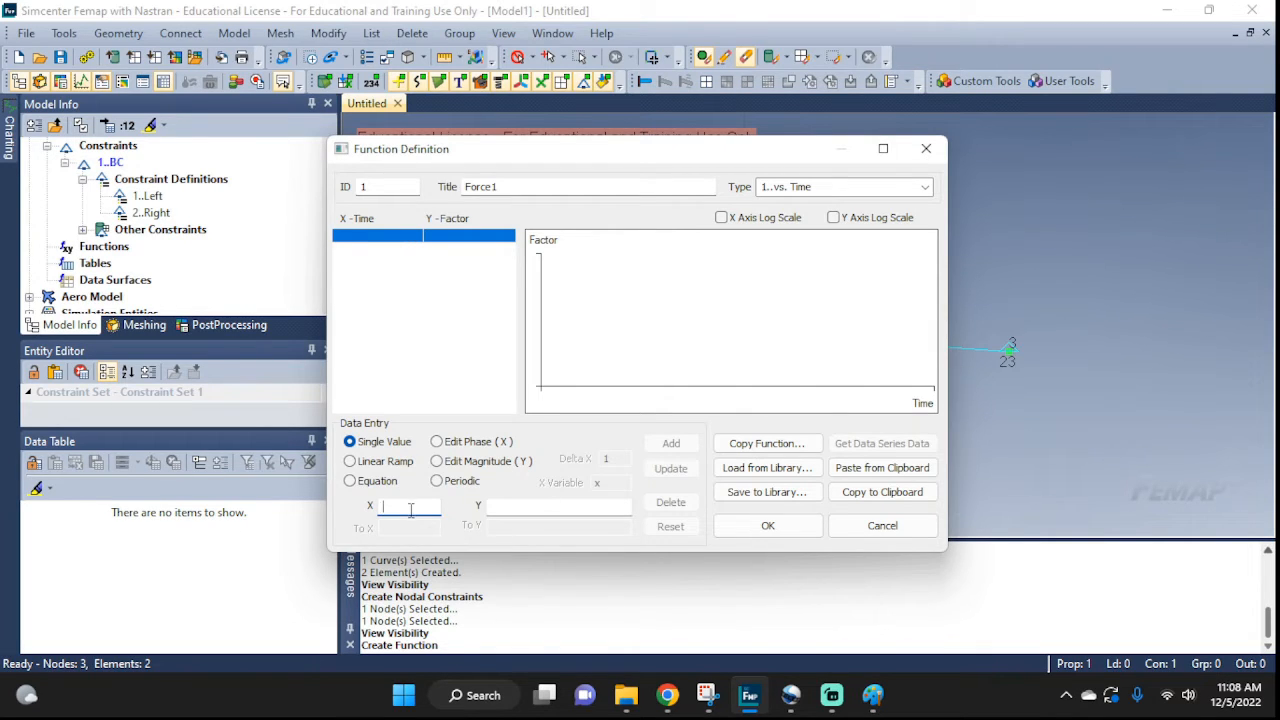
text(0)
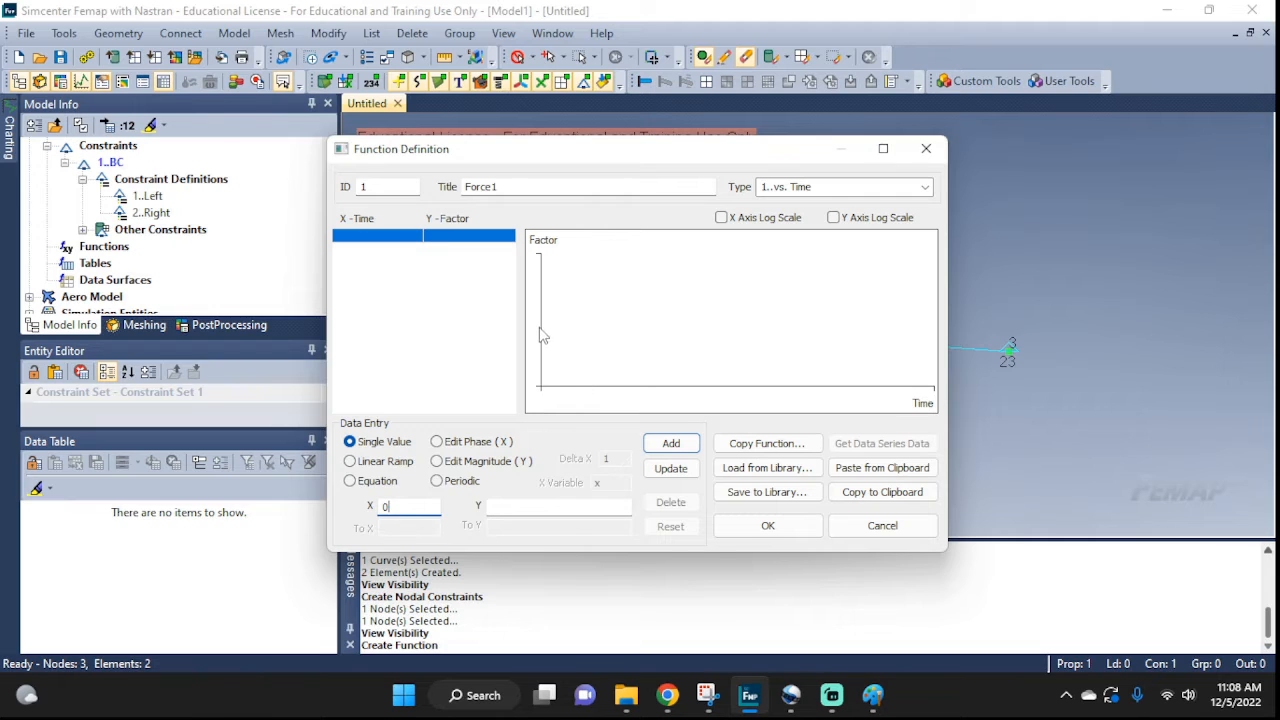
click(533, 506)
text(1000)
click(668, 443)
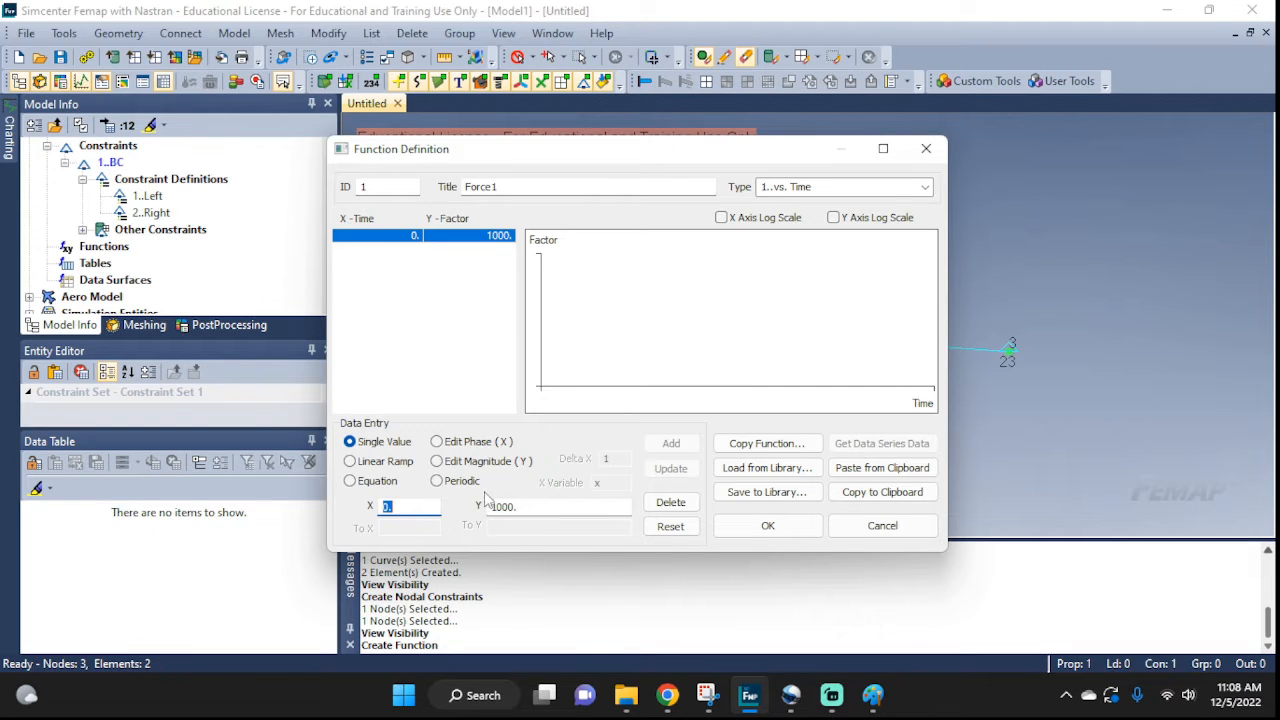
text(1)
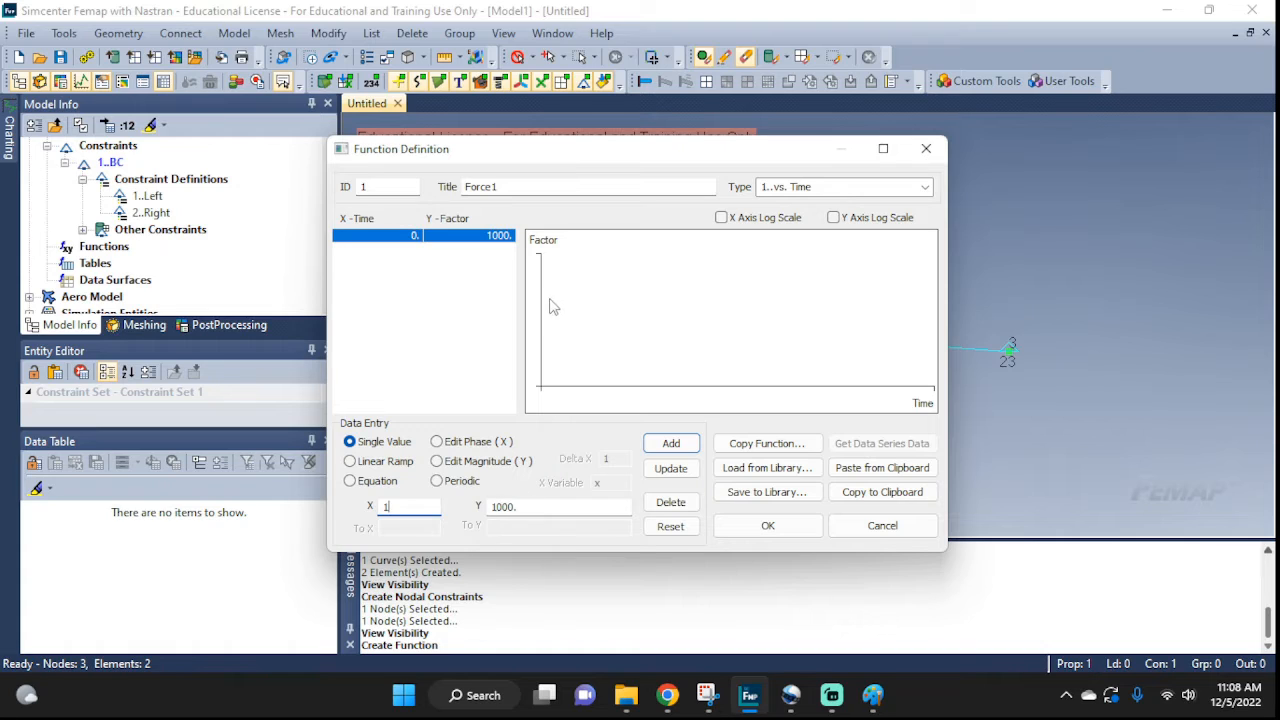
click(667, 445)
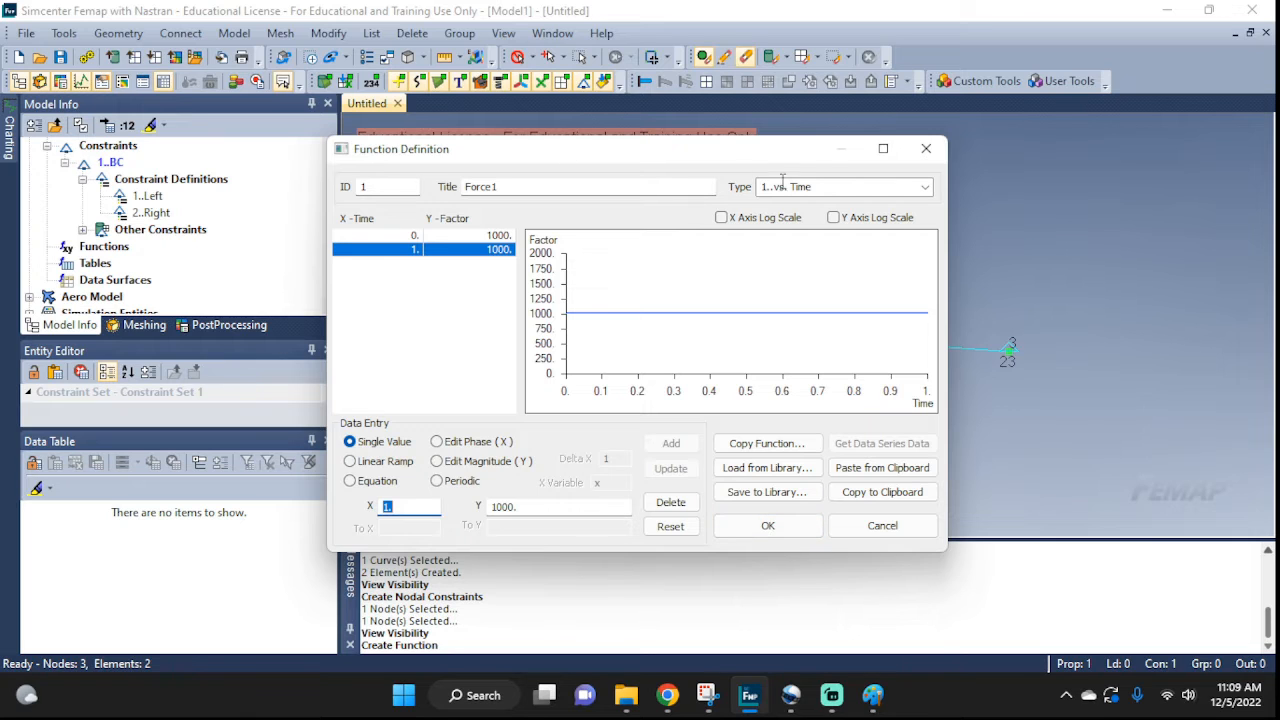
click(743, 530)
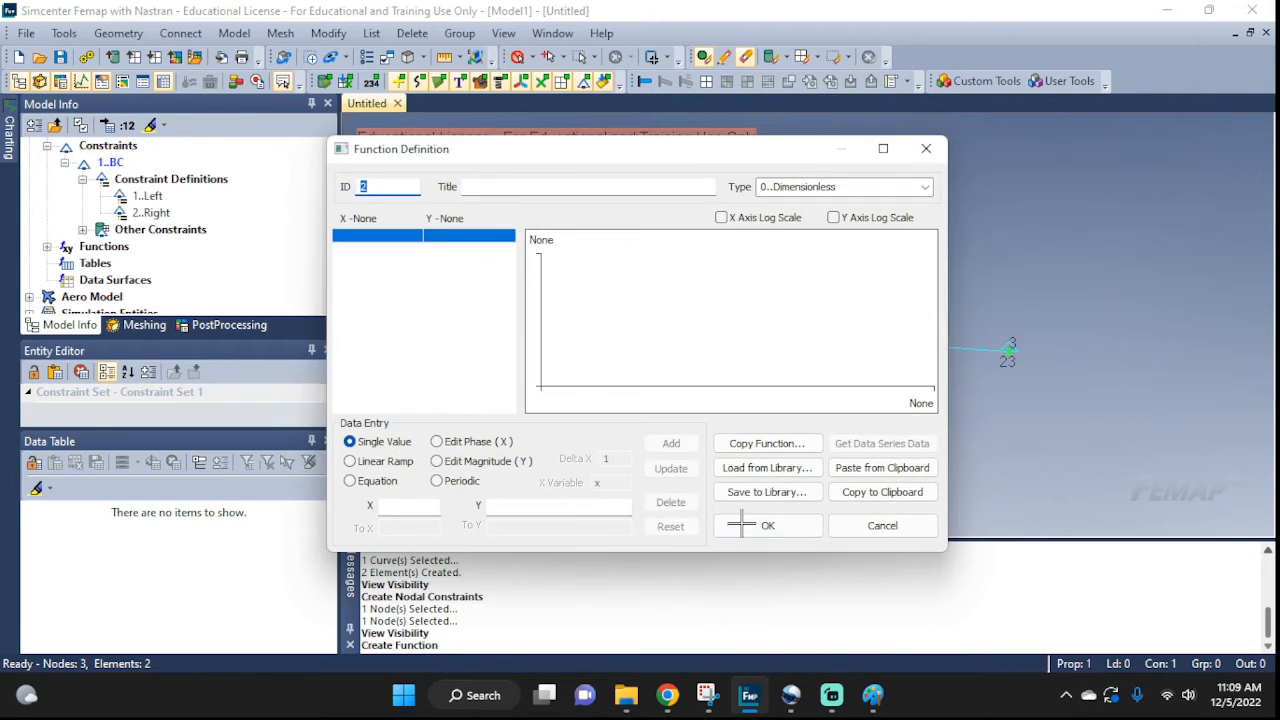
click(866, 524)
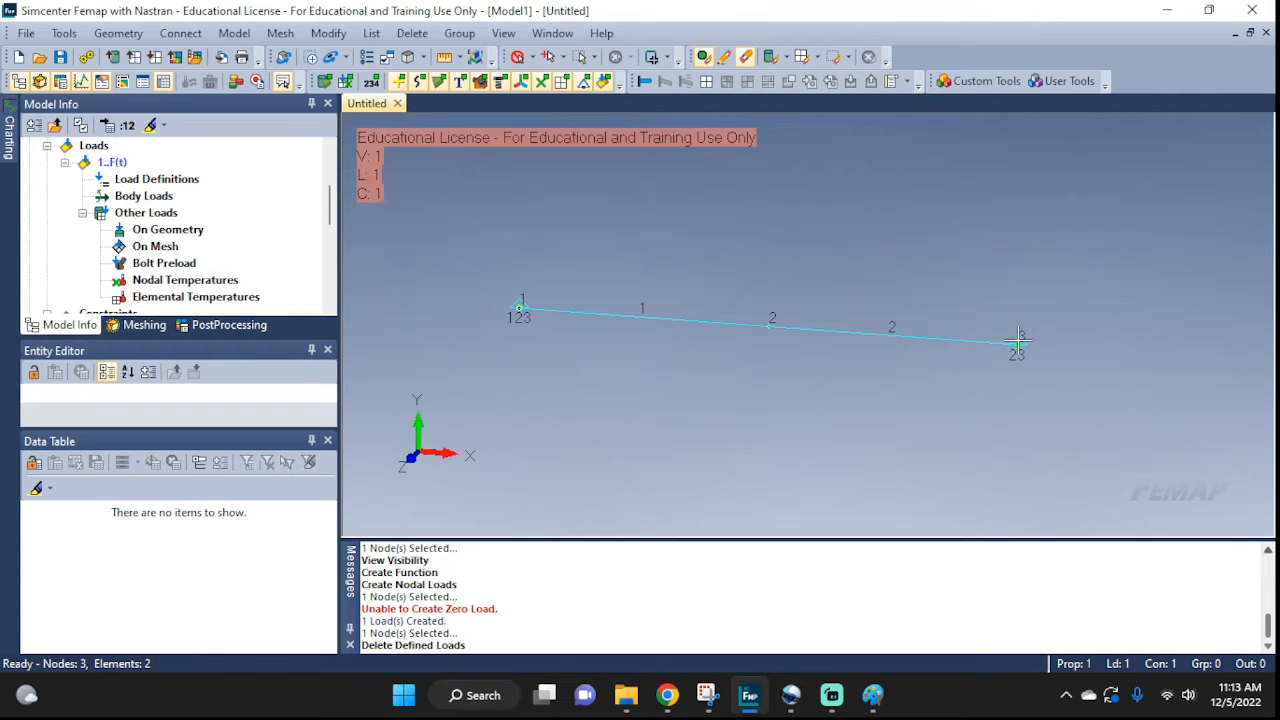
Step: Start a nodal load on node 3, titled F(t)1, with Force as the load type
click(234, 33)
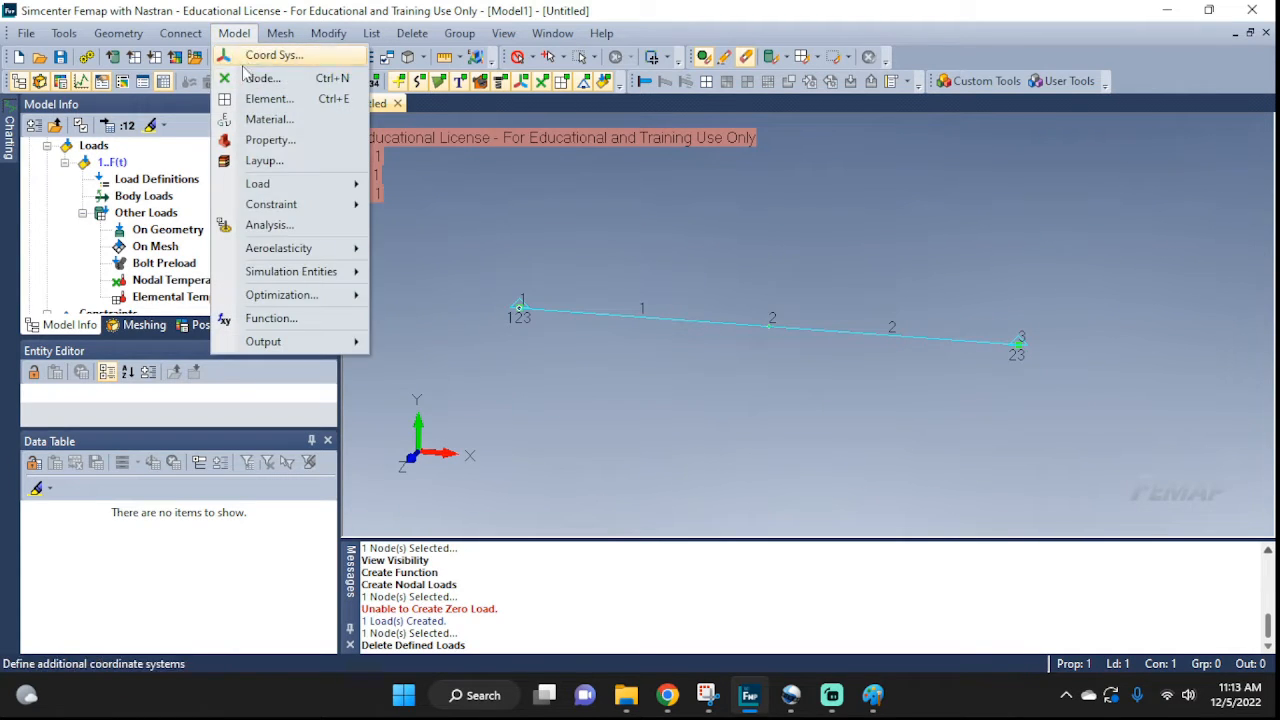
mouse_move(255, 190)
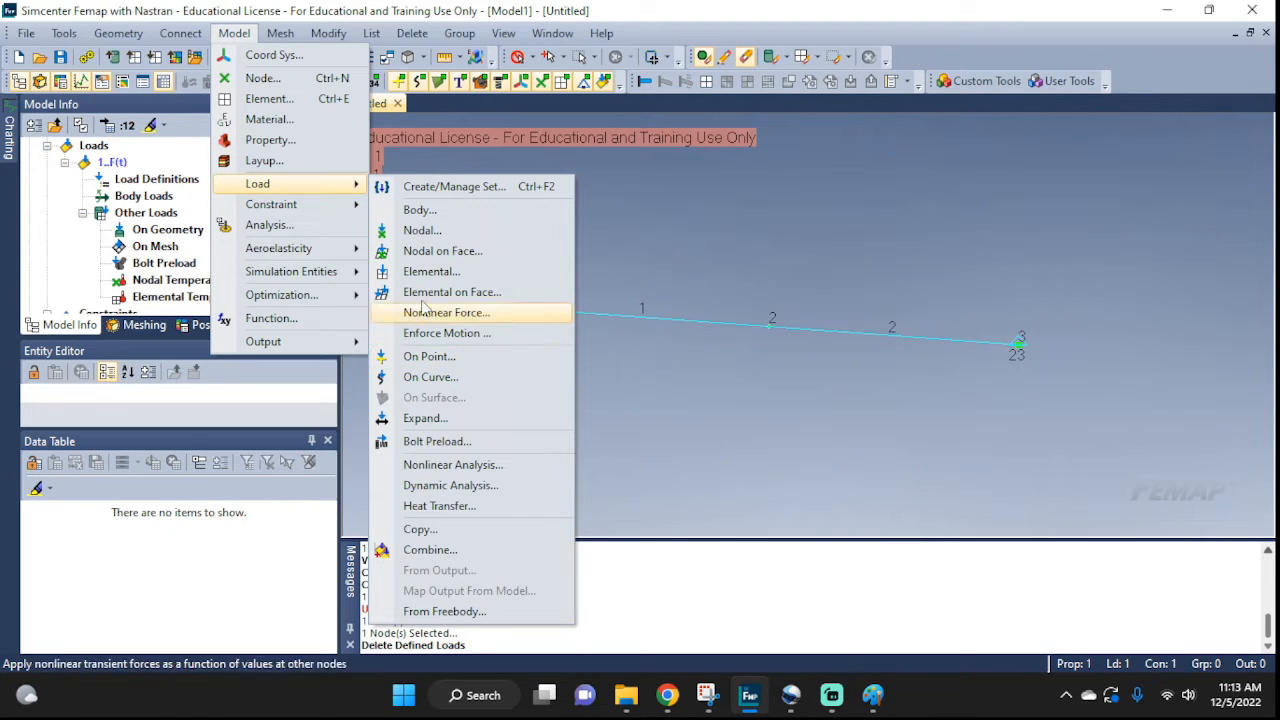
click(438, 232)
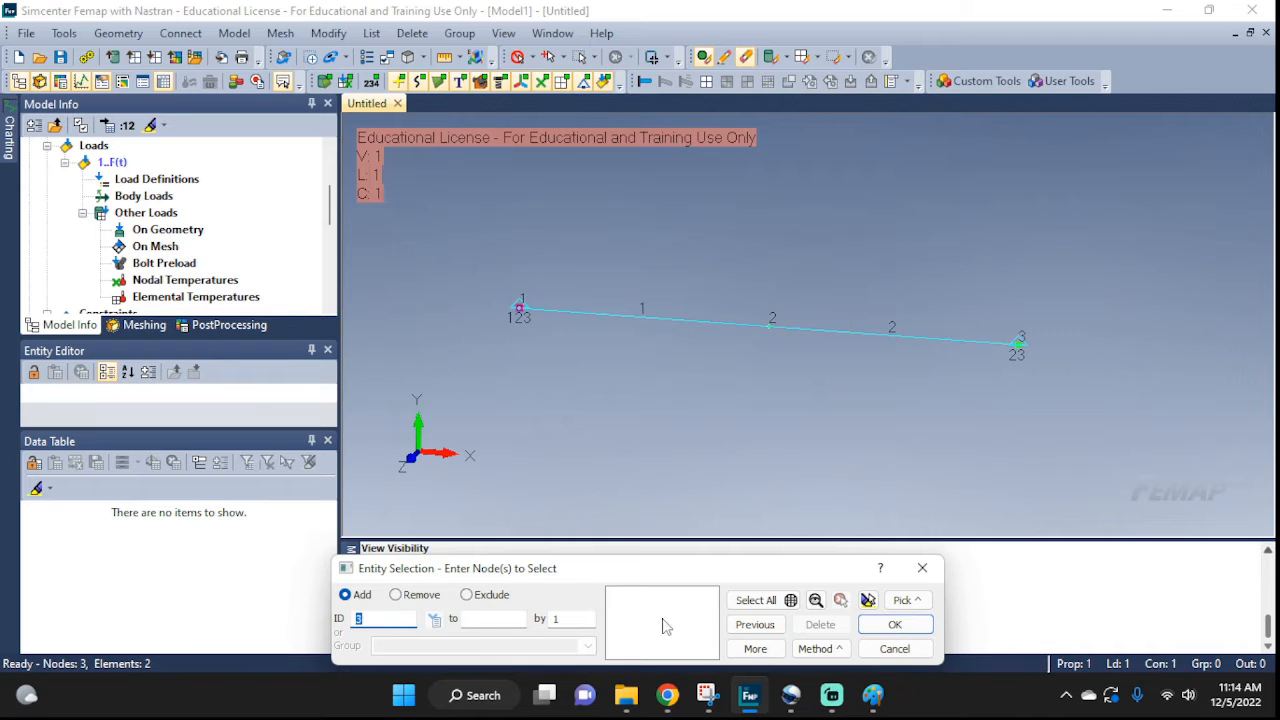
click(1019, 350)
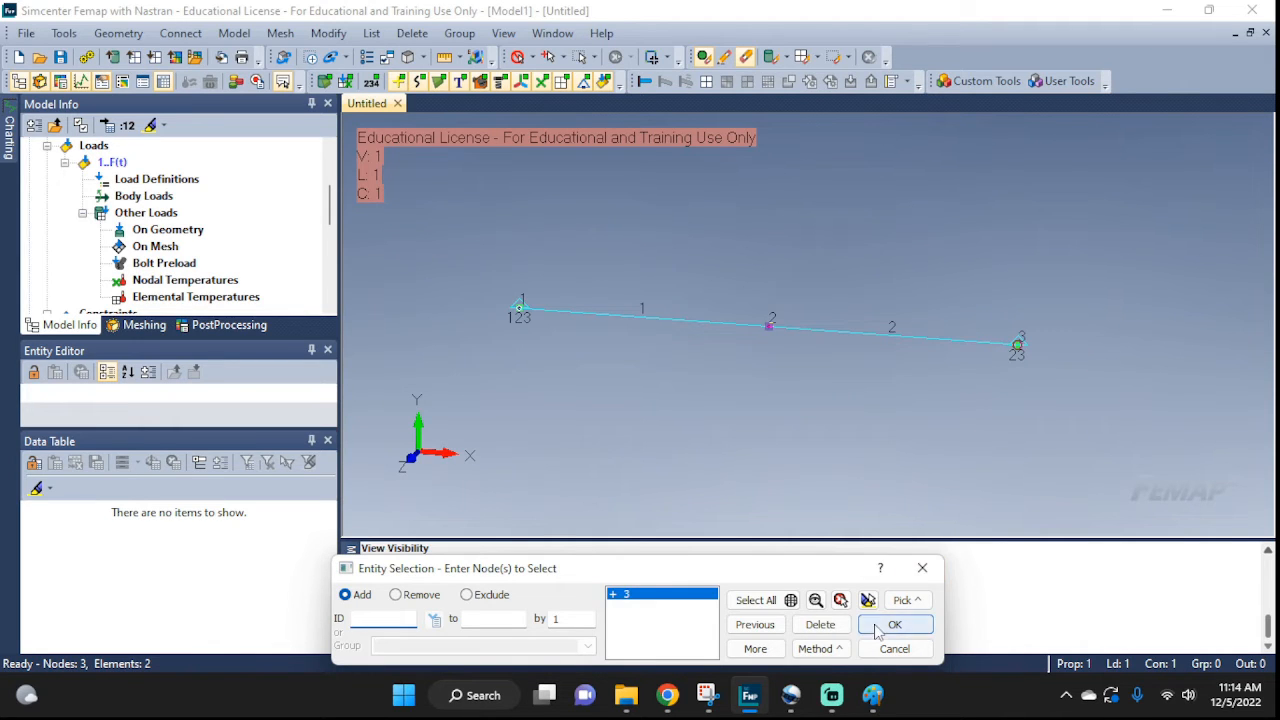
click(880, 628)
click(408, 323)
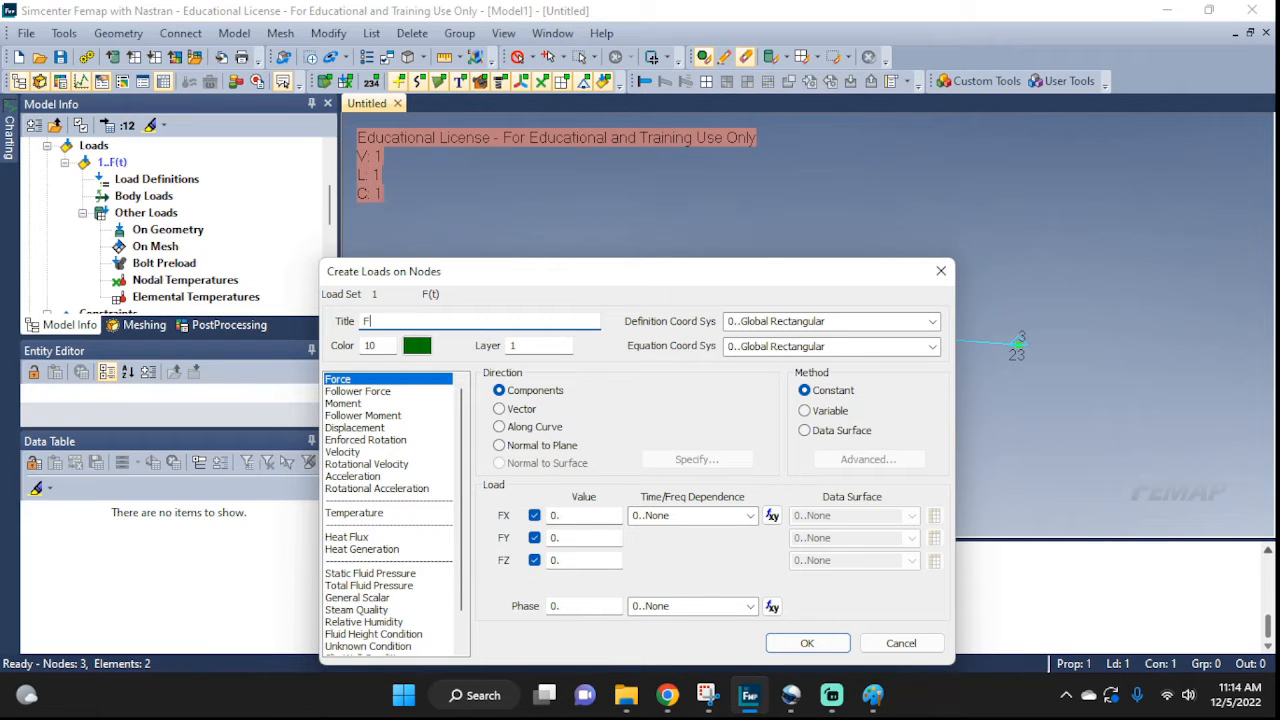
click(336, 382)
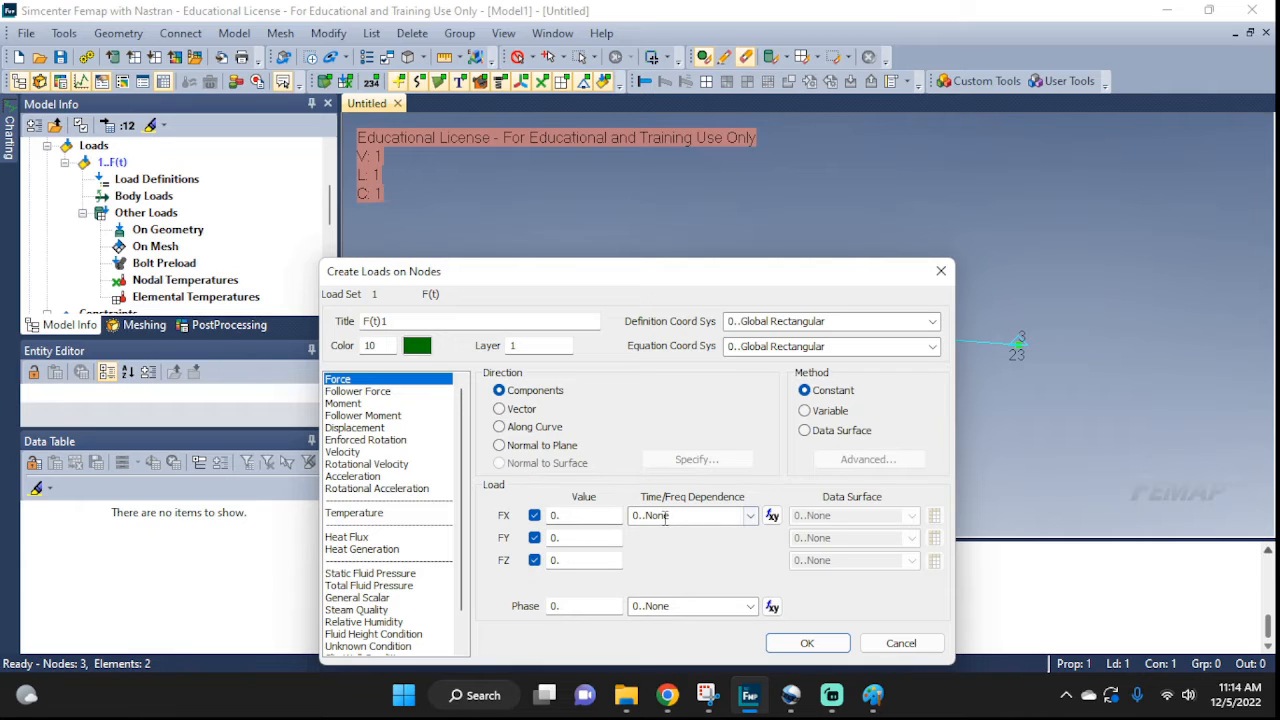
Step: Set FX to 1 with the Force1 function as its time dependence, create the load and finish creating nodal loads
click(751, 515)
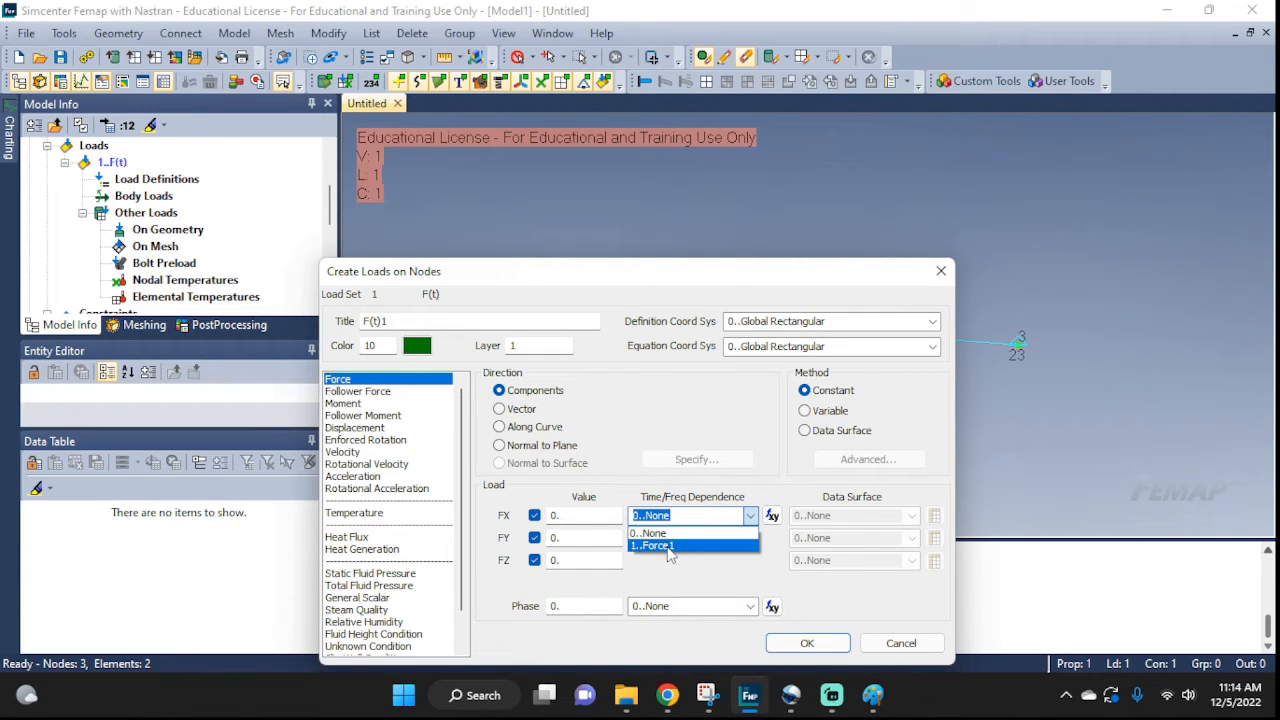
click(663, 546)
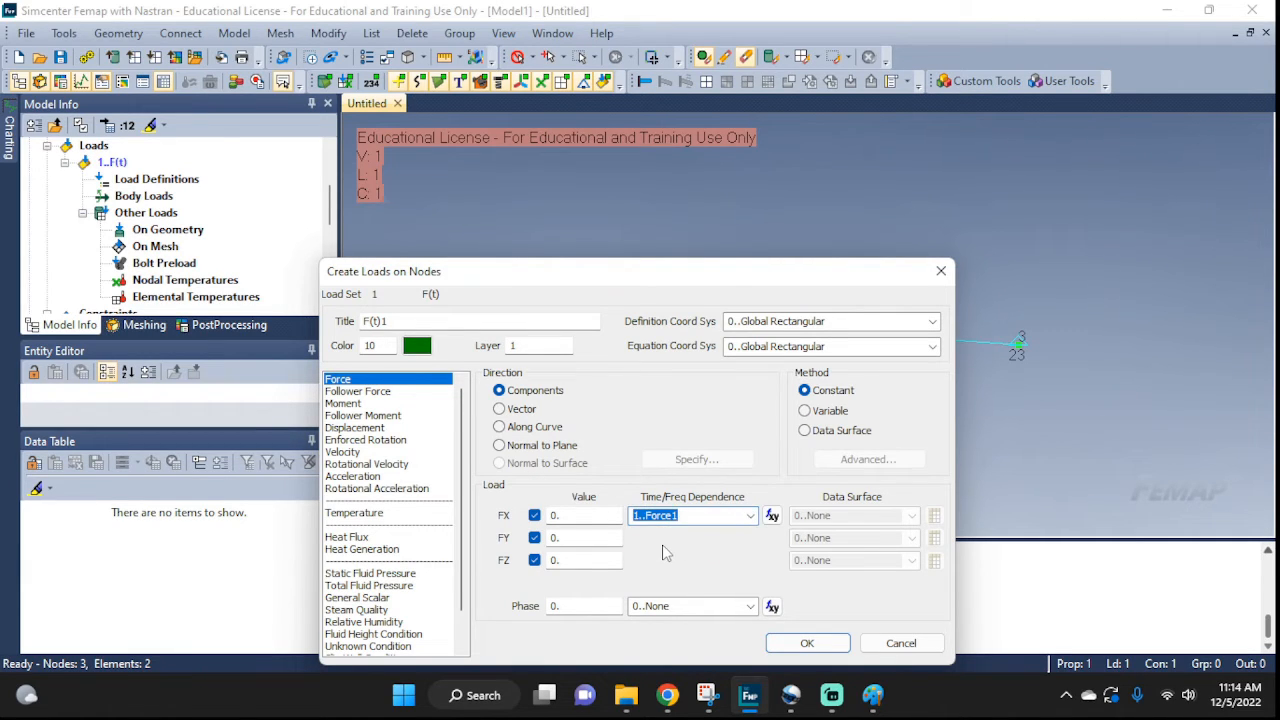
click(673, 517)
drag(580, 517, 536, 518)
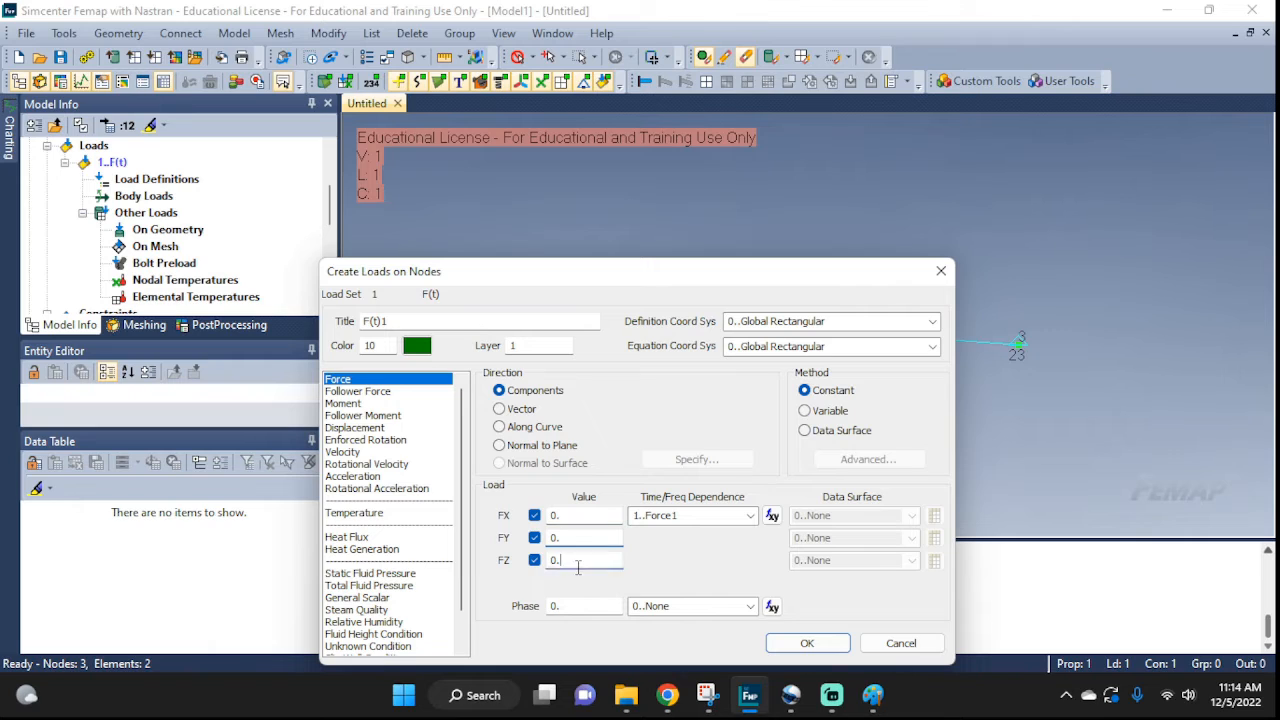
click(567, 515)
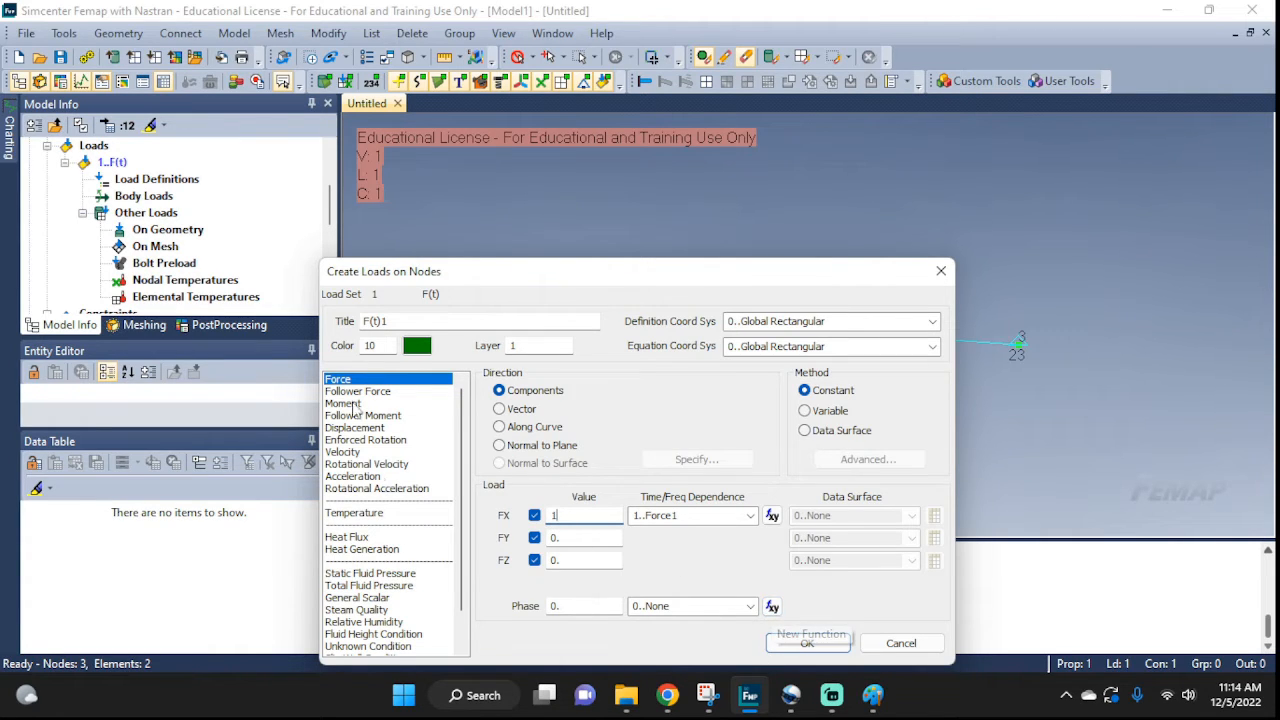
click(832, 646)
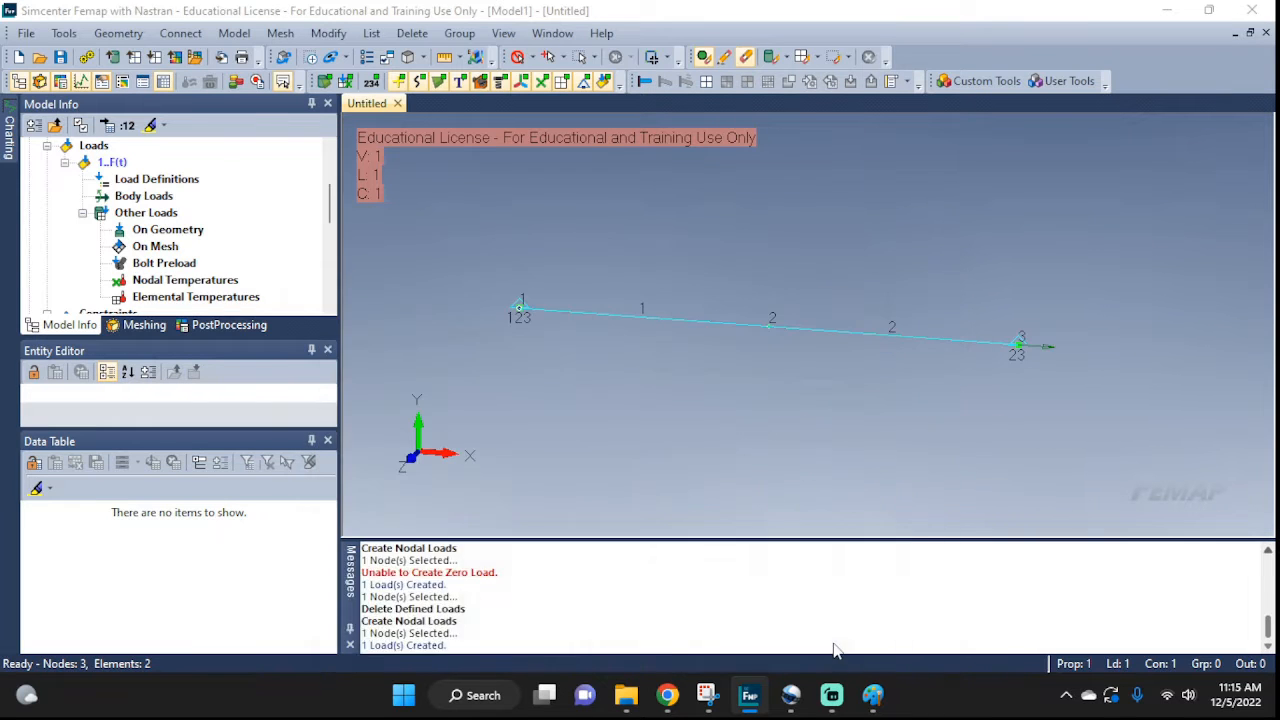
click(894, 649)
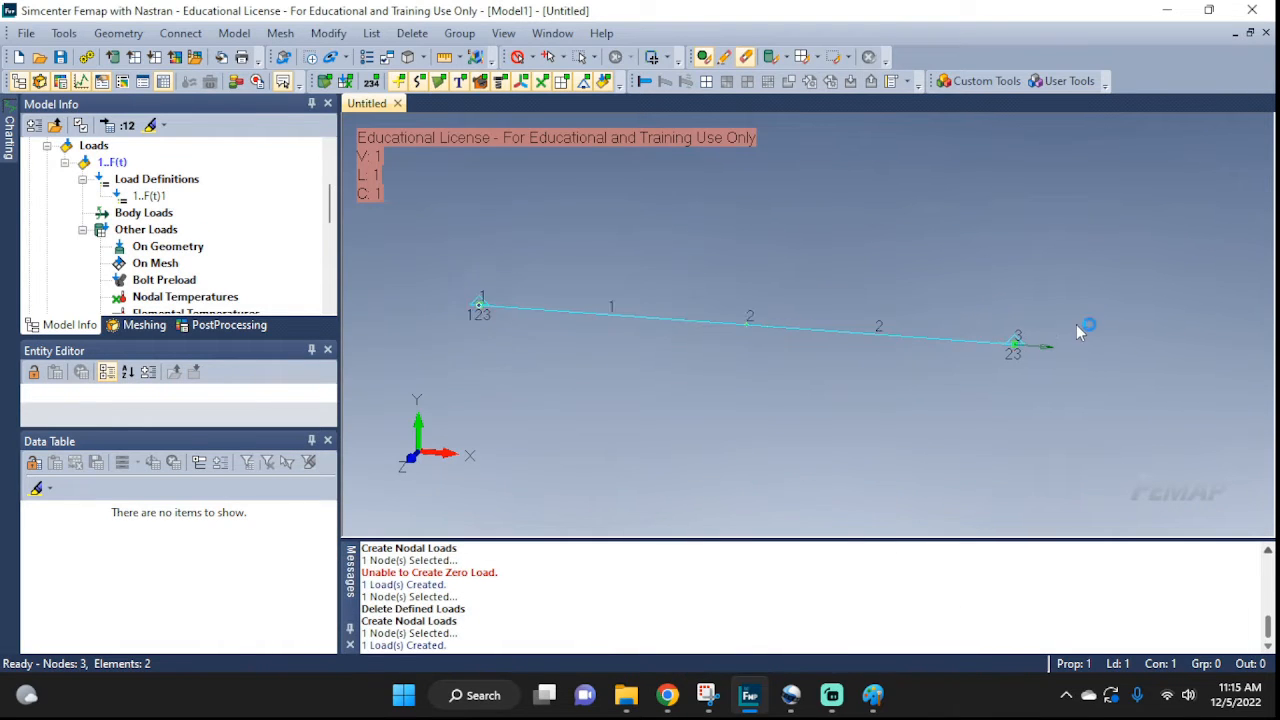
Step: Turn on the Force and Bearing labels in the view's visibility settings
scroll(1062, 340, up, 4)
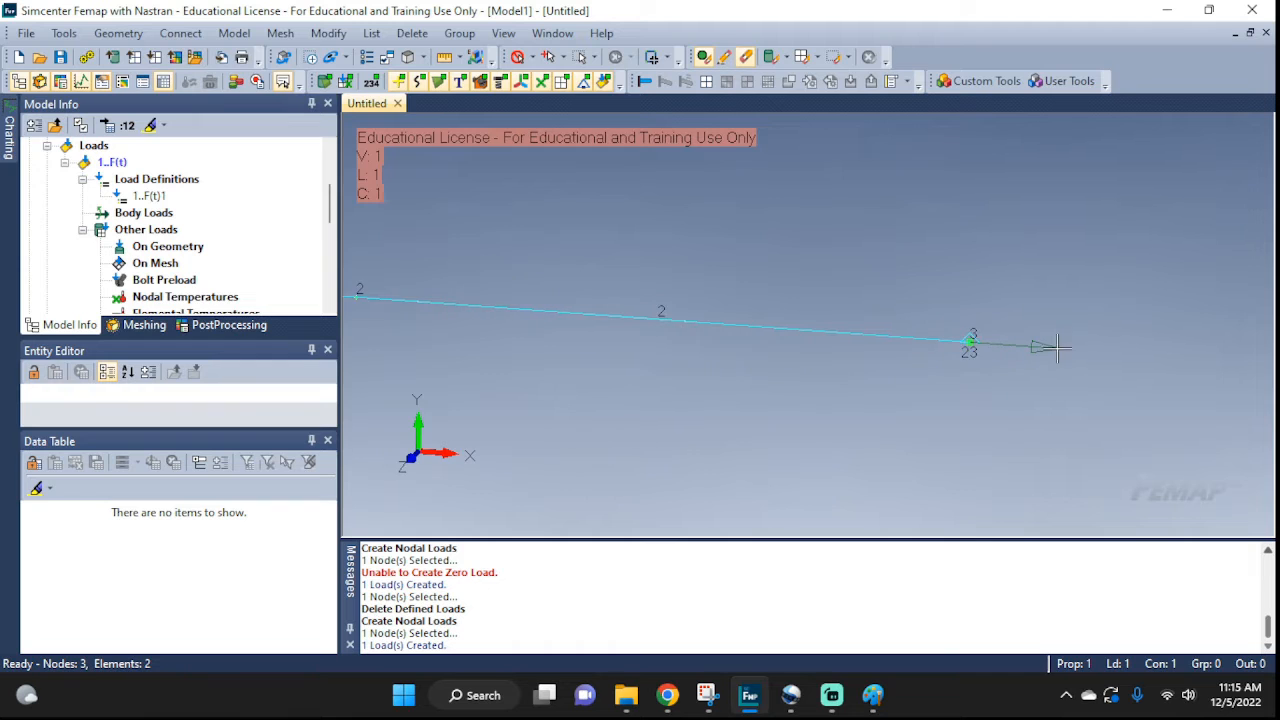
key(ctrl+q)
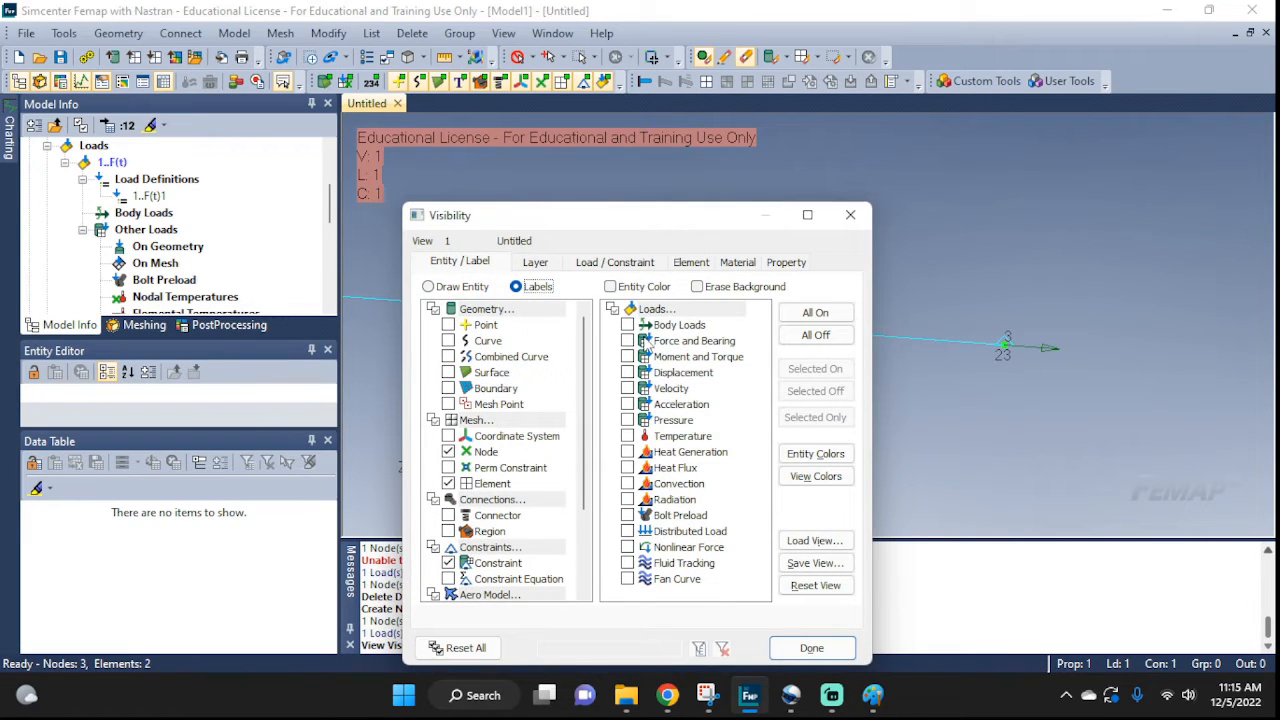
drag(666, 222, 583, 184)
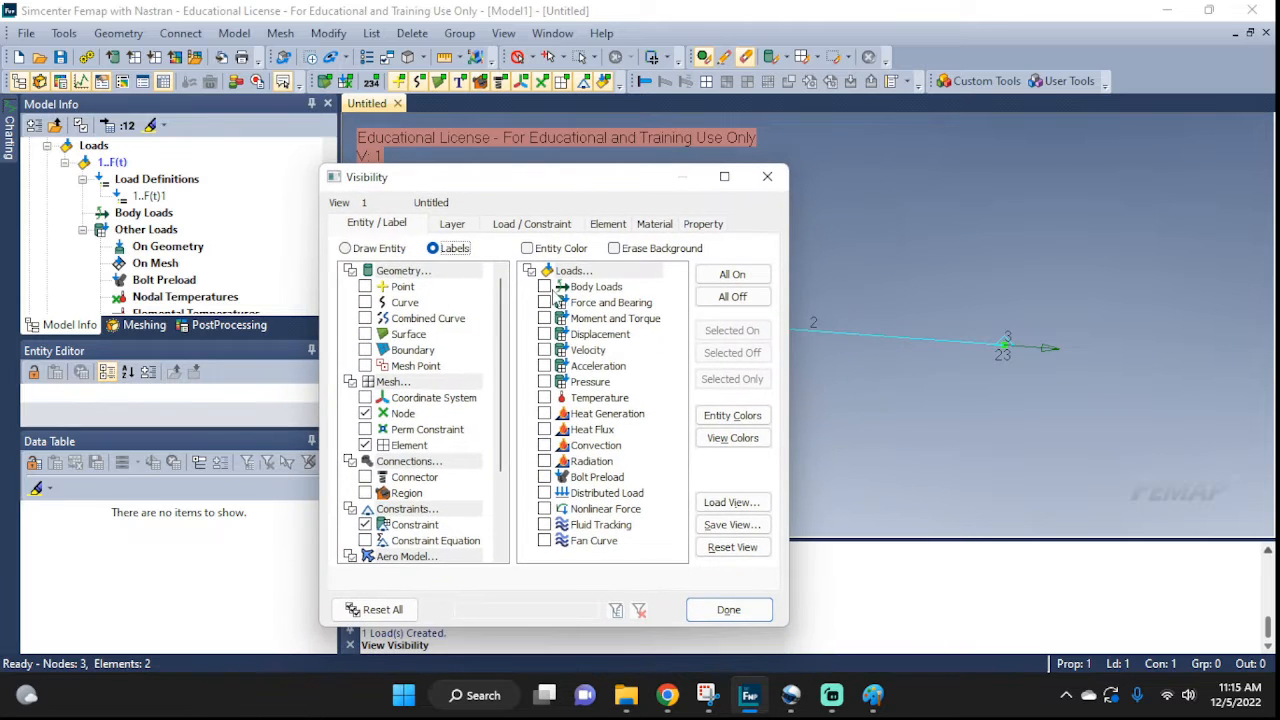
click(545, 303)
click(700, 614)
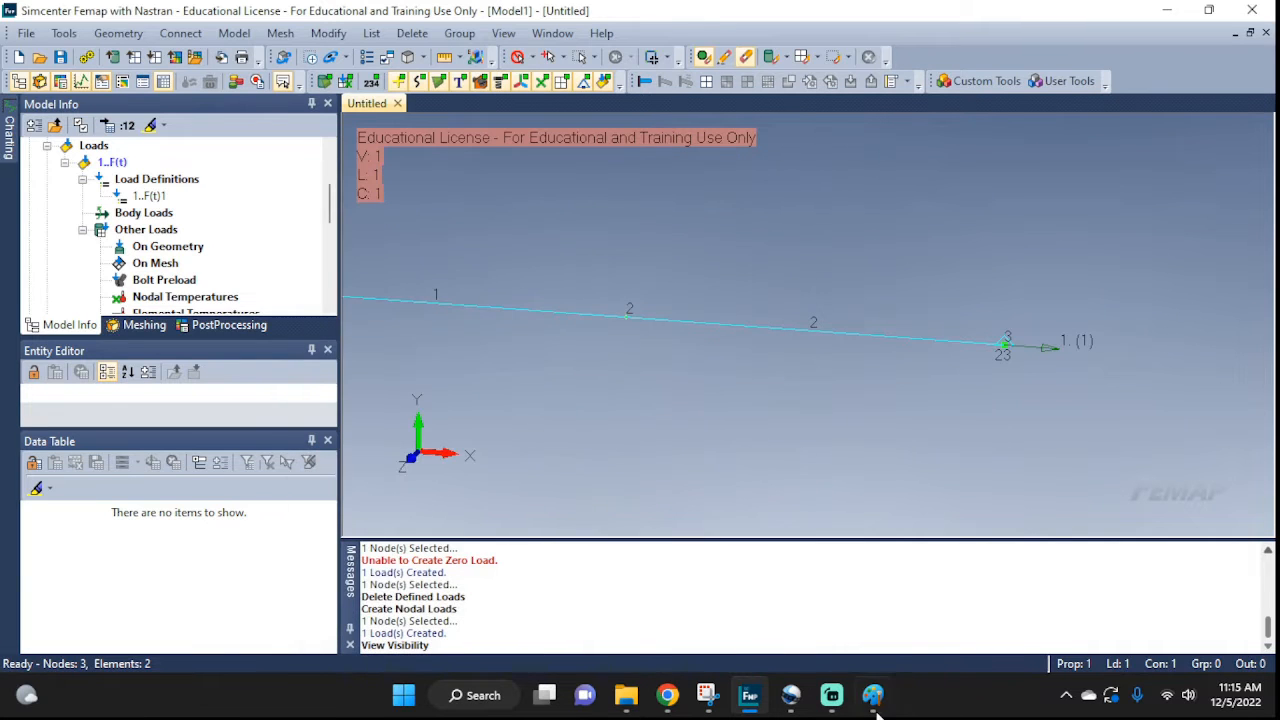
Step: Display the Charting pane beside the model tree
middle_drag(686, 403, 871, 425)
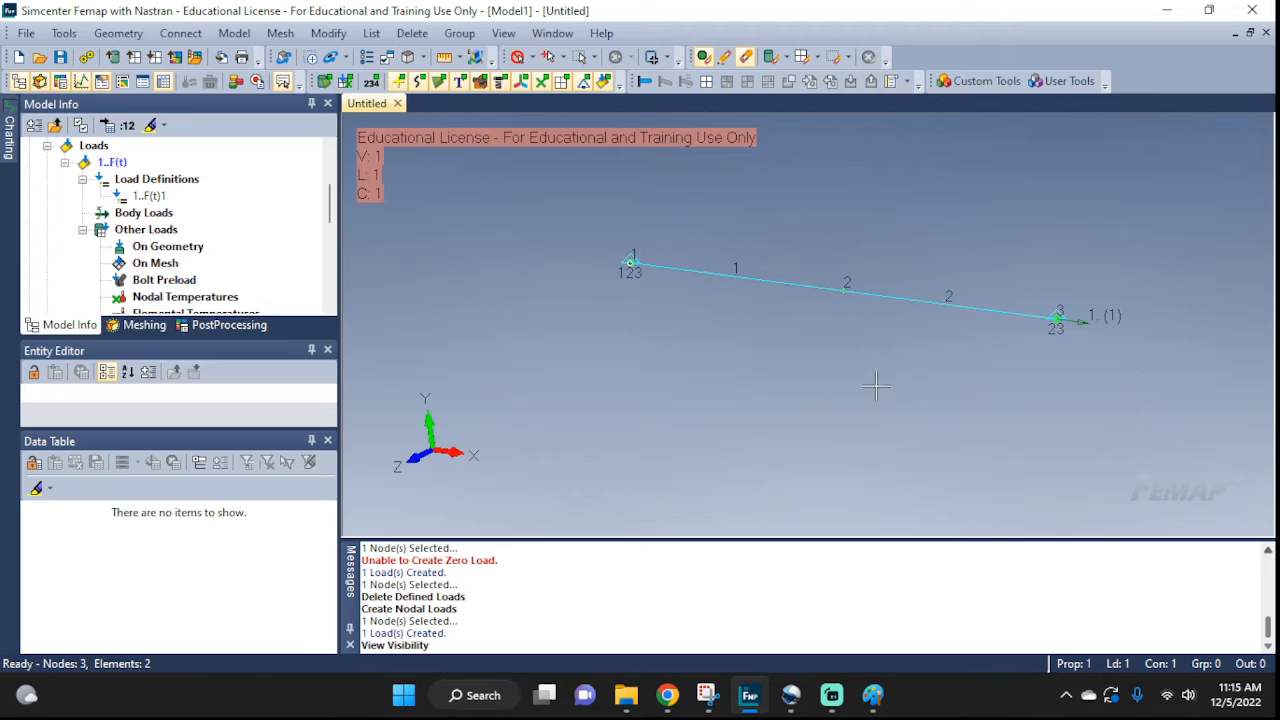
middle_drag(907, 262, 907, 266)
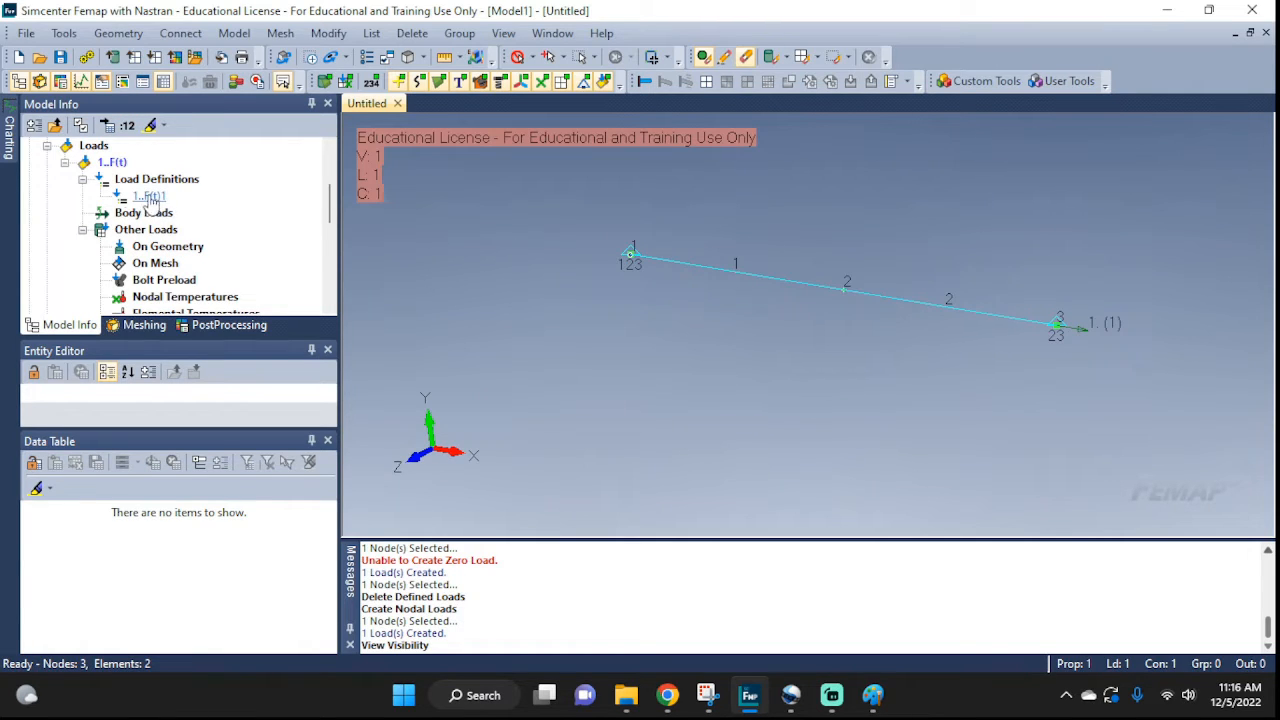
click(85, 83)
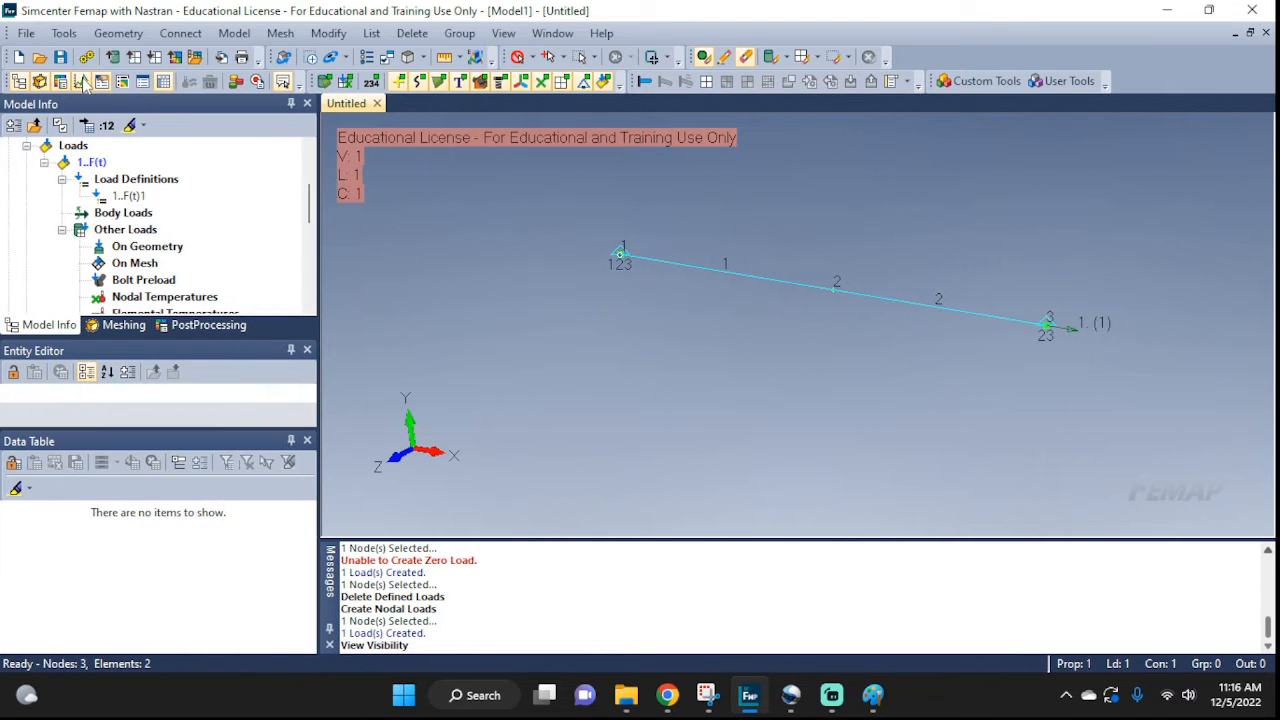
click(83, 83)
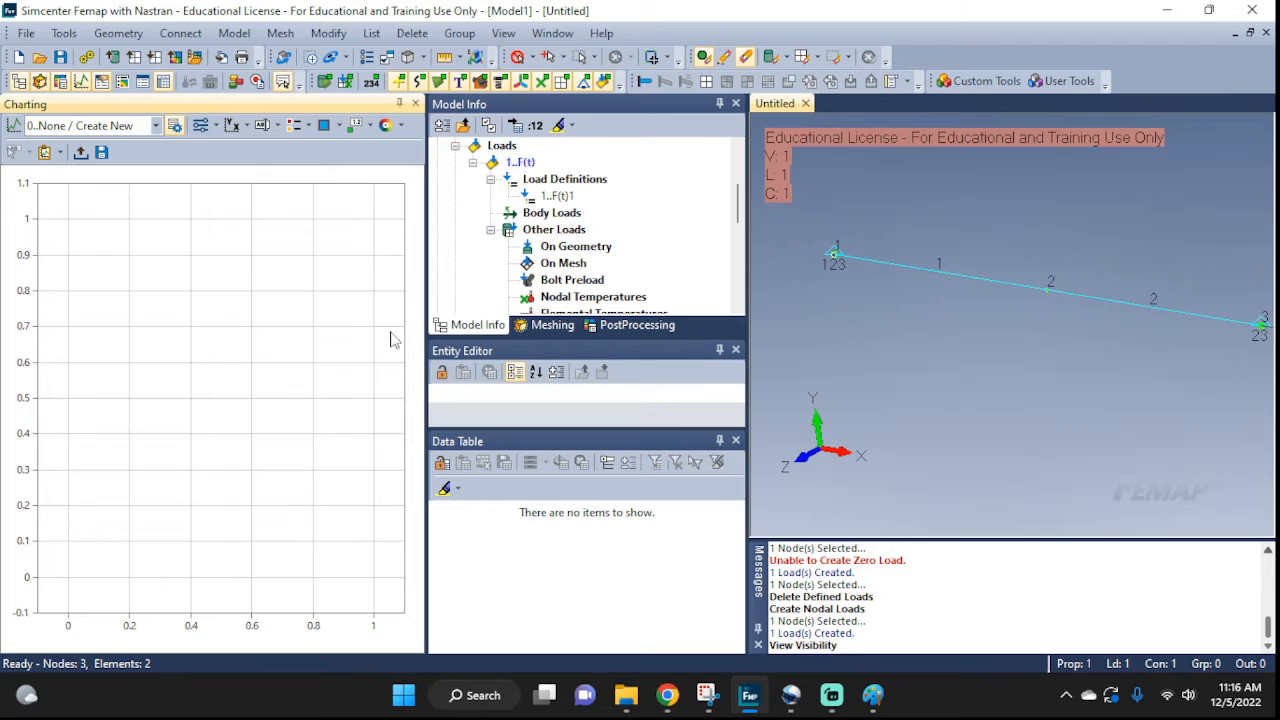
Step: Start a new chart data series titled F and set its type to Function
click(175, 128)
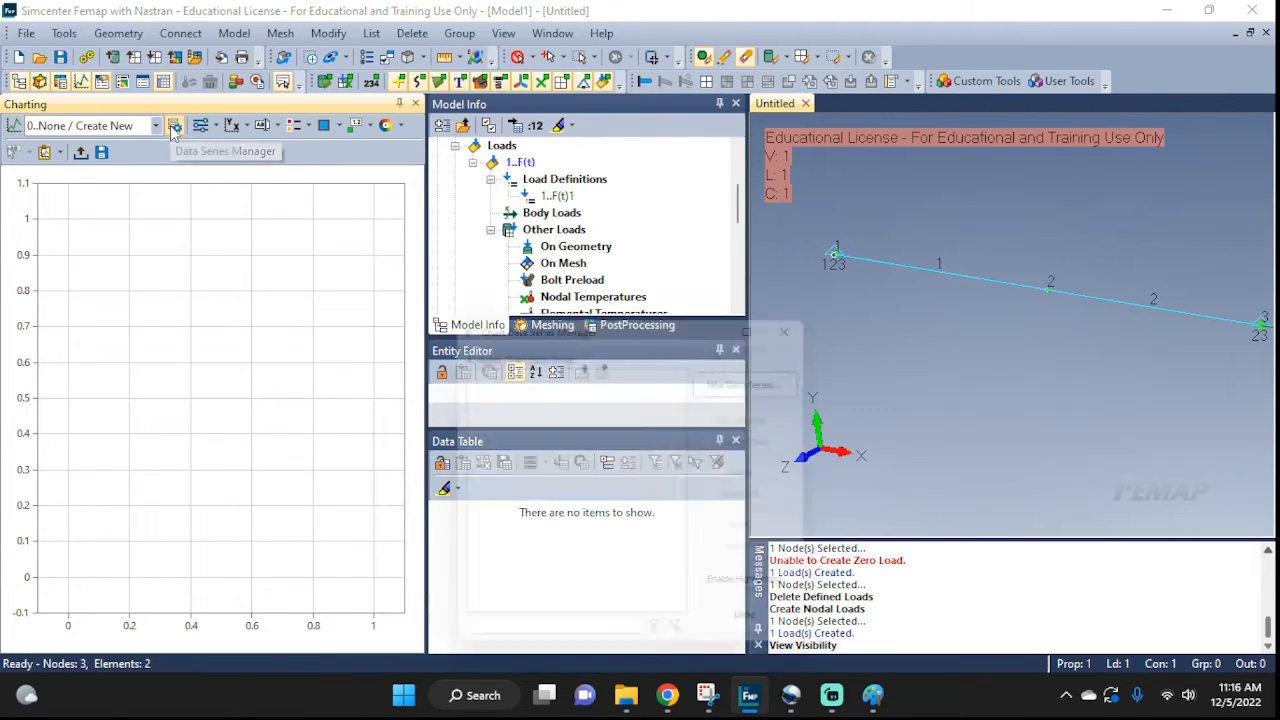
click(745, 377)
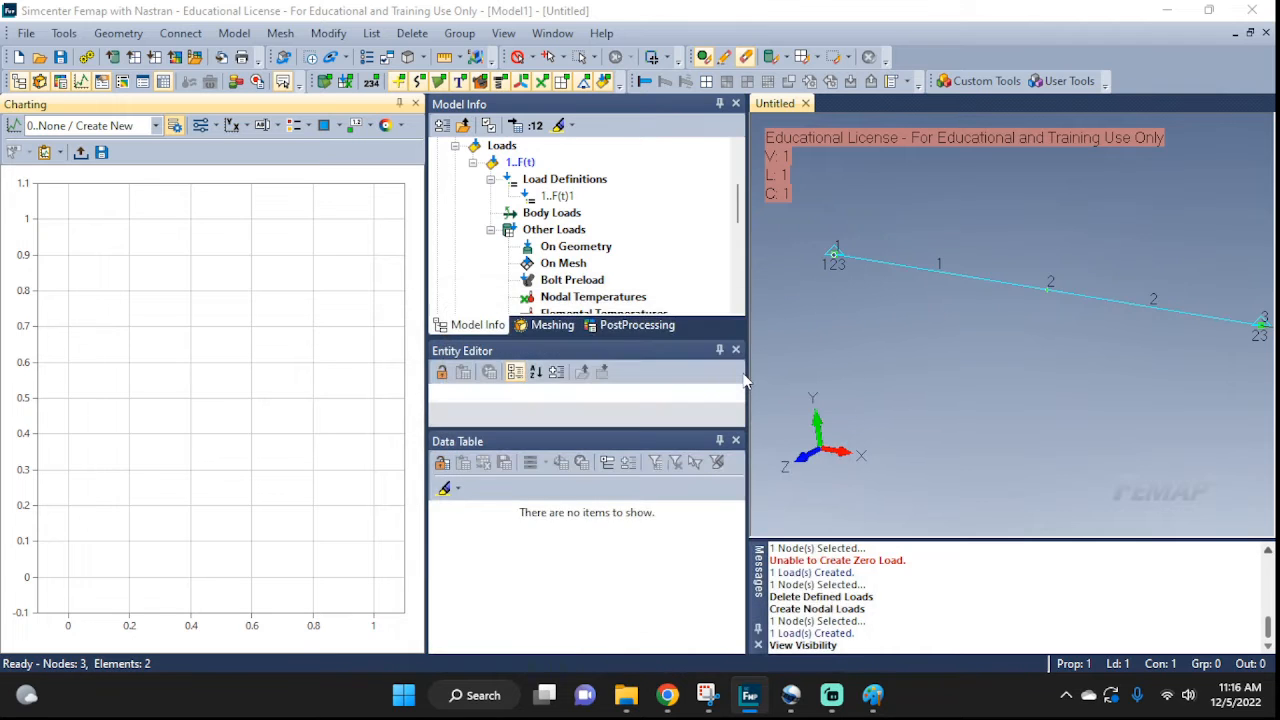
click(620, 104)
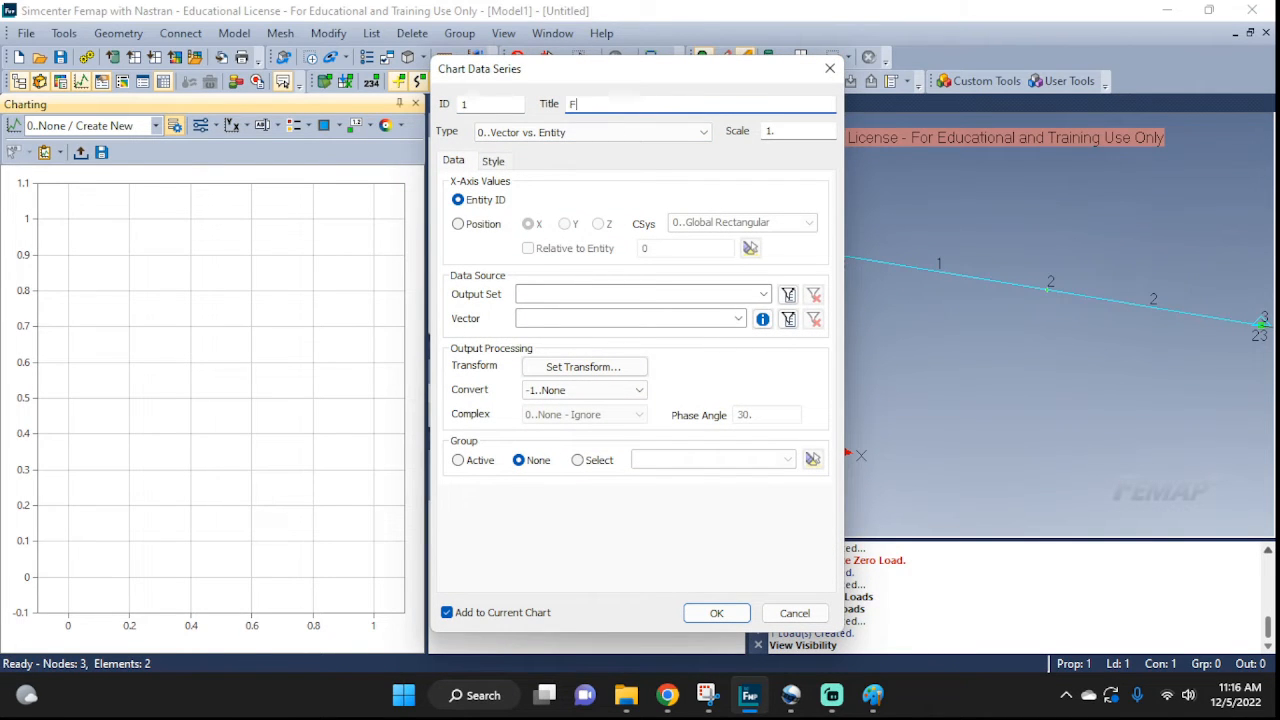
click(630, 132)
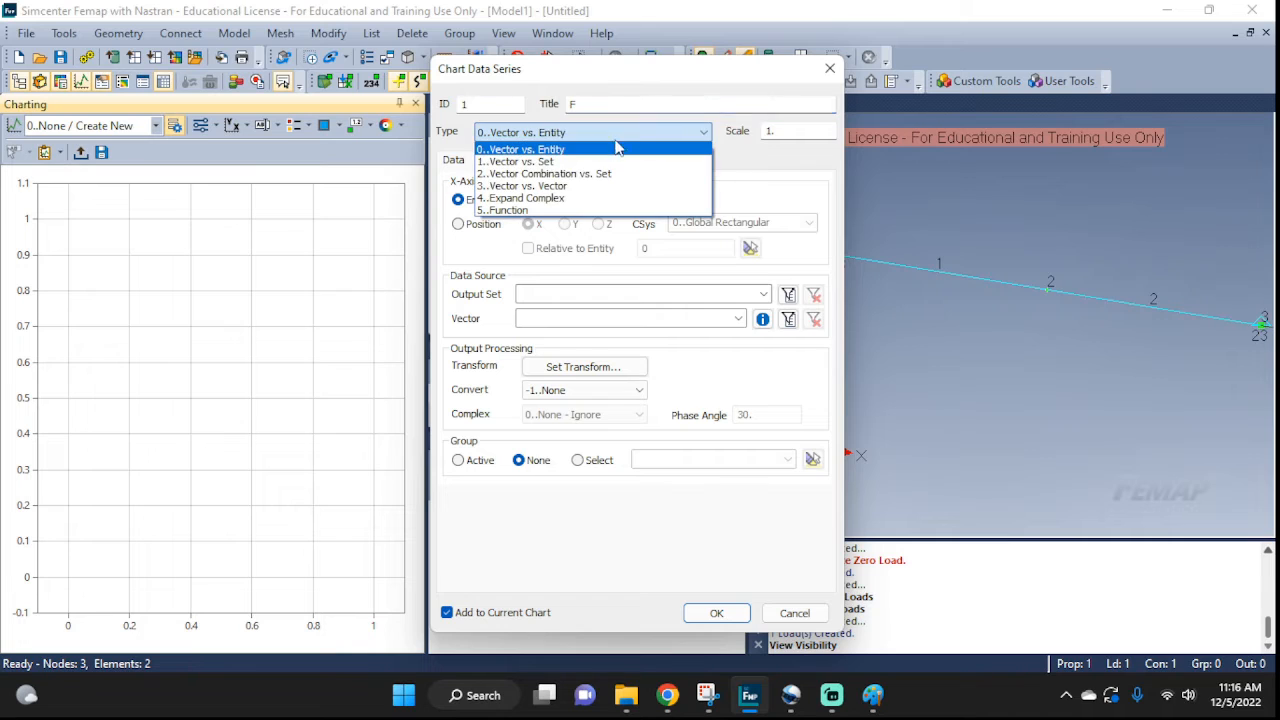
click(548, 163)
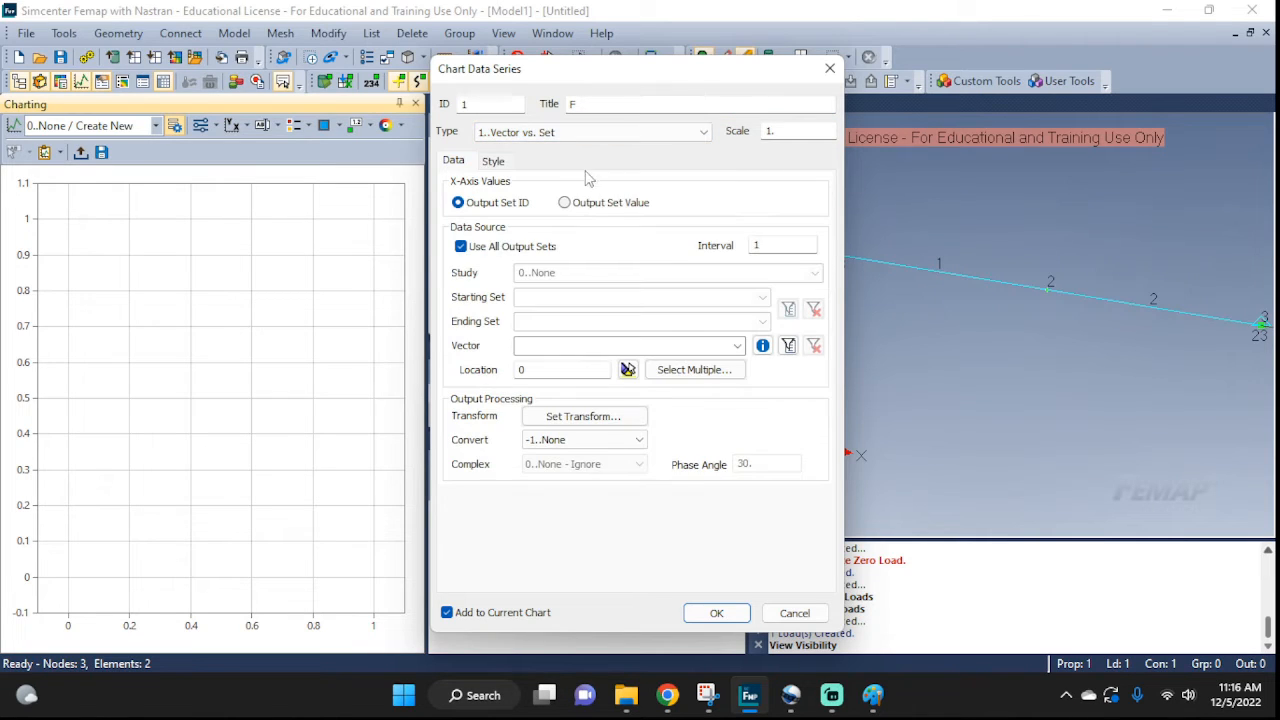
click(630, 138)
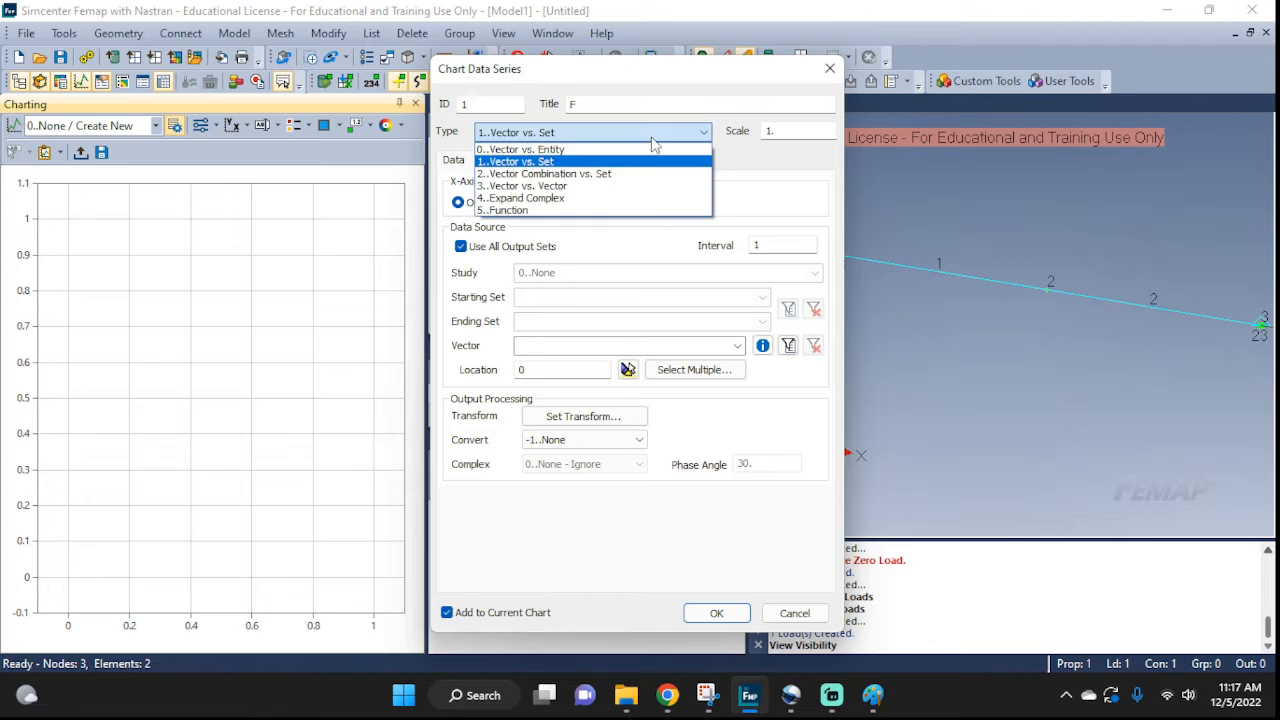
click(506, 212)
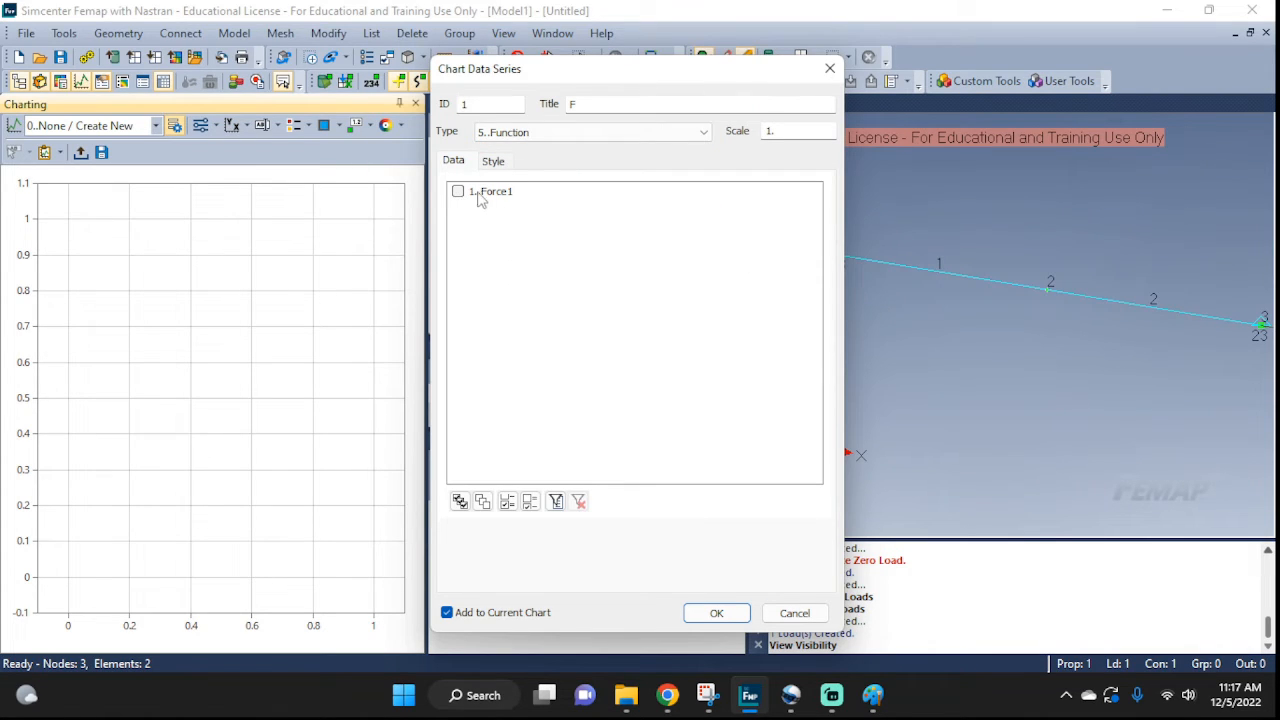
Step: Plot the Force1 function in the F series, finish adding data series and close the Charting pane
click(459, 191)
click(716, 614)
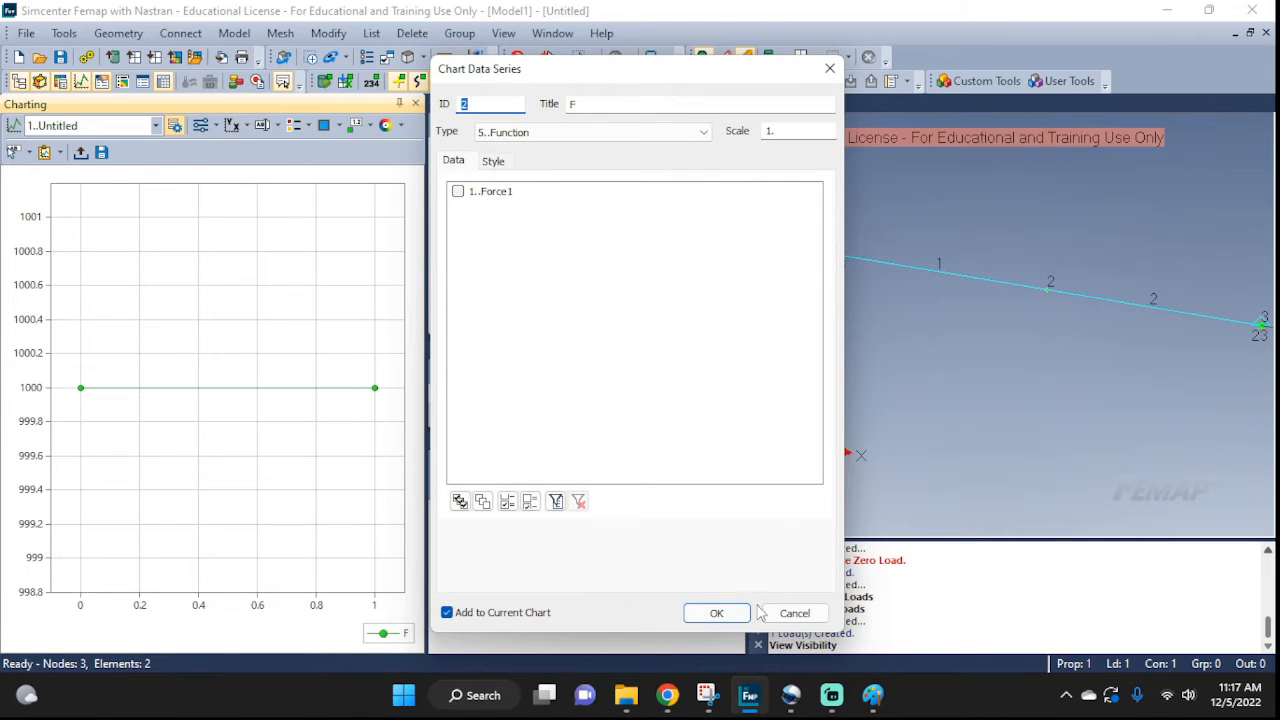
click(762, 613)
click(740, 631)
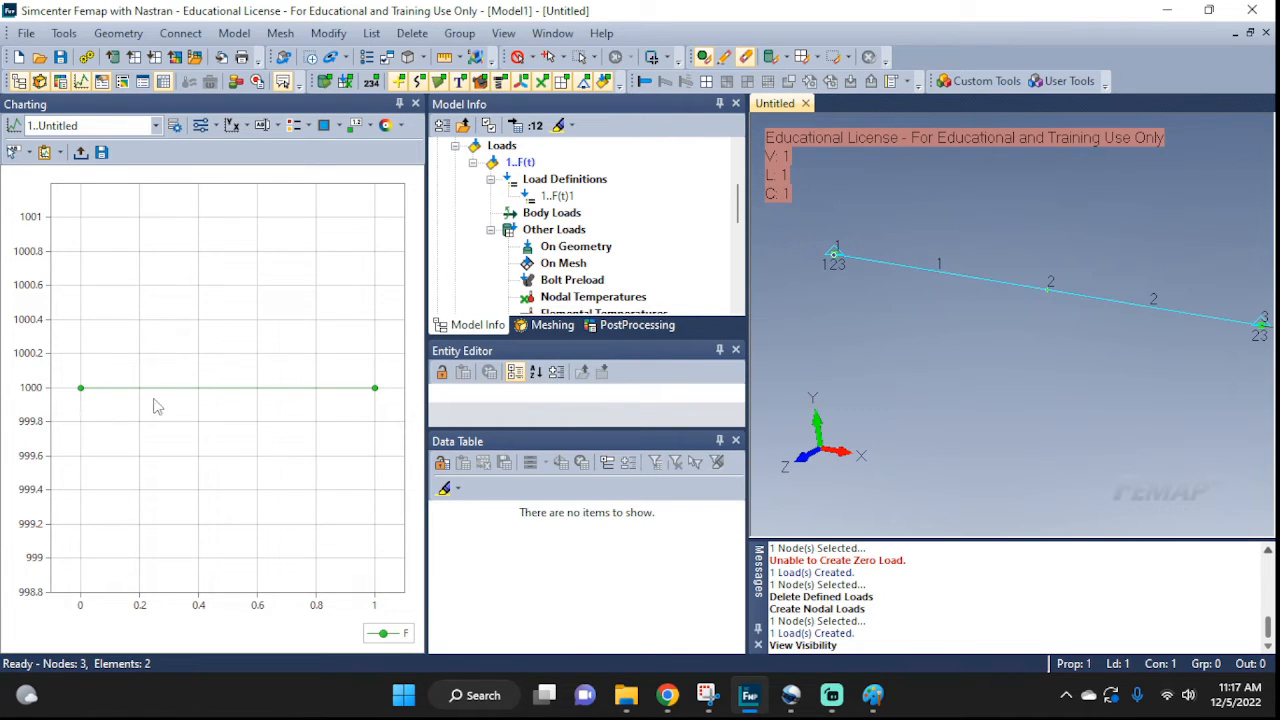
click(416, 103)
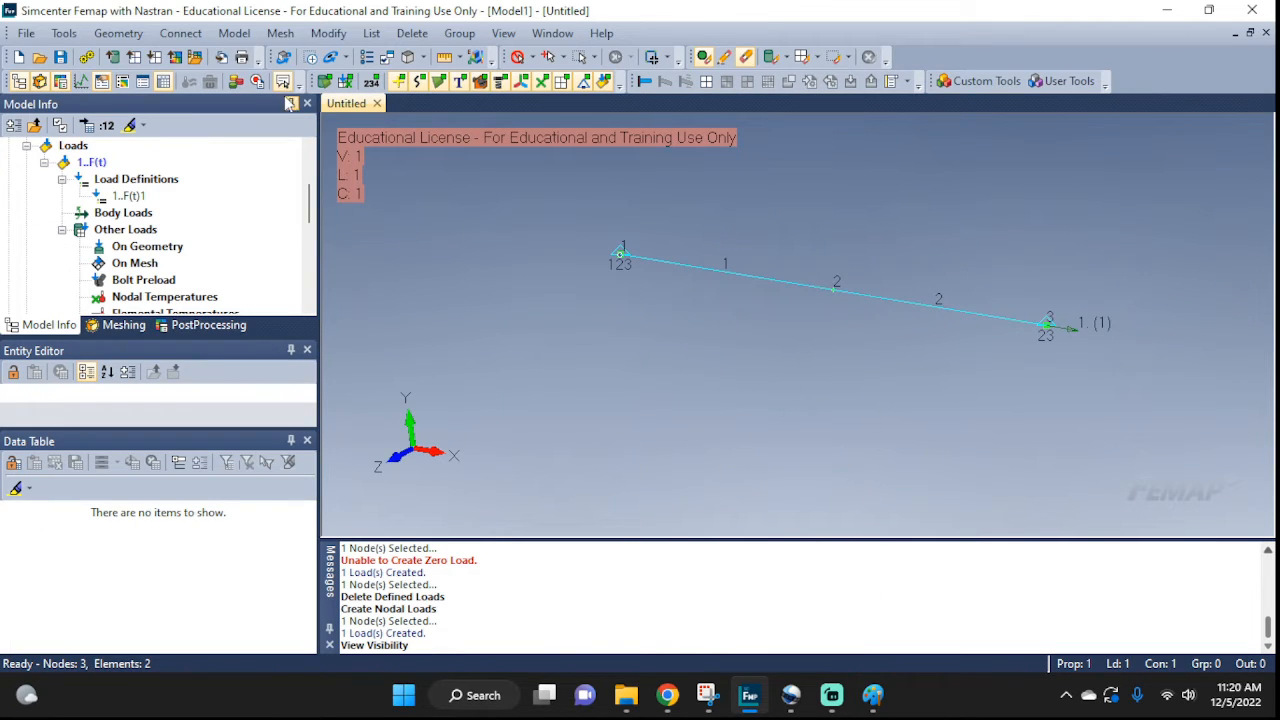
Step: Create a Simcenter Nastran analysis set titled Rod-Sol109 with Transient Dynamic/Time History as the analysis type
click(234, 33)
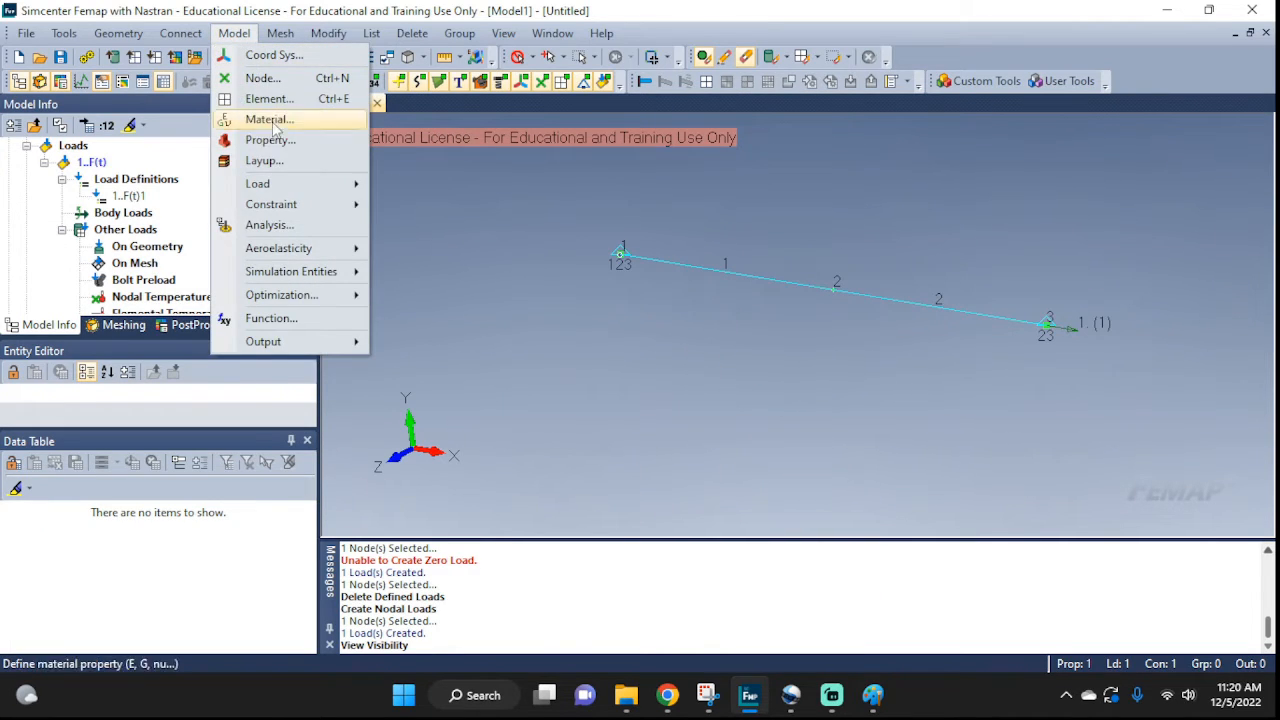
click(296, 225)
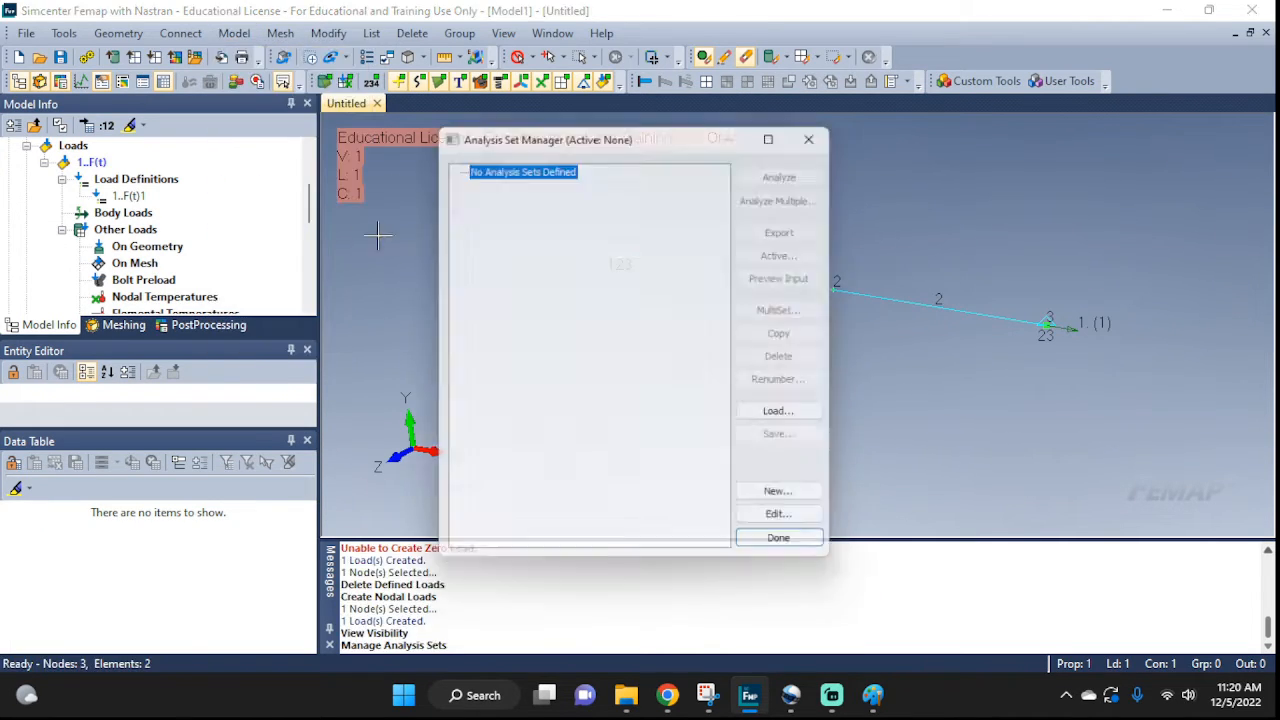
click(790, 501)
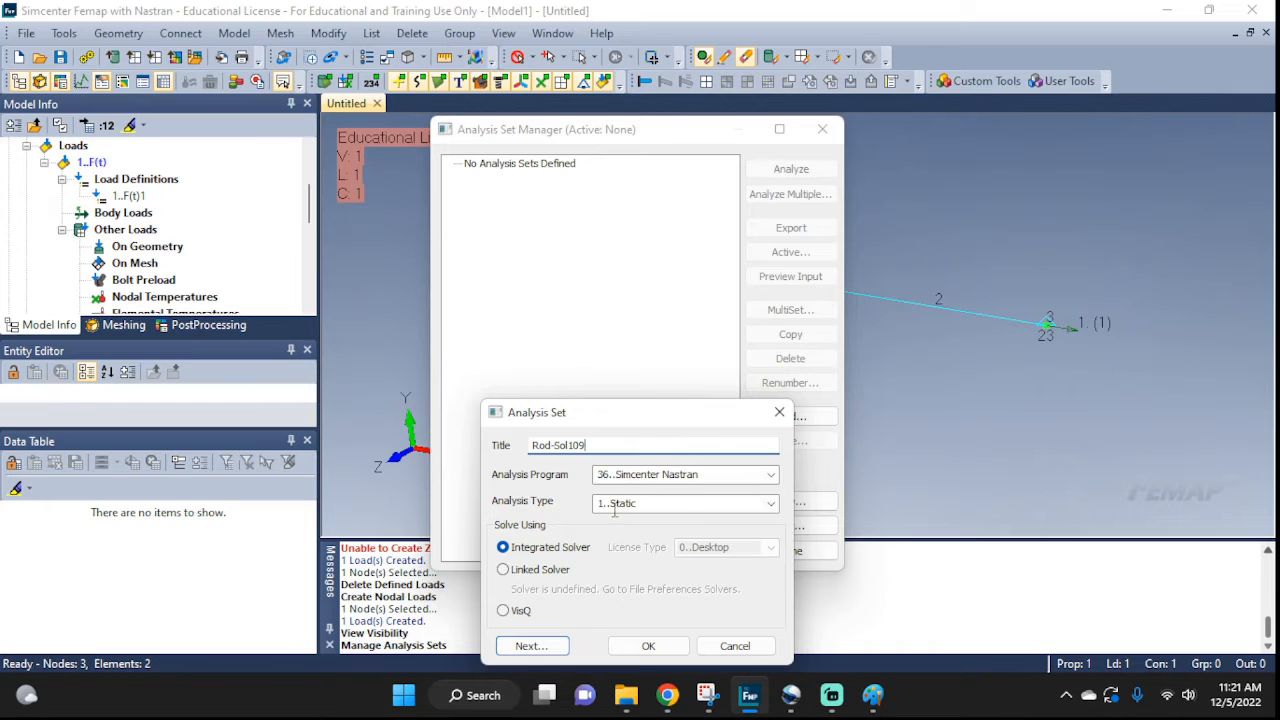
click(771, 504)
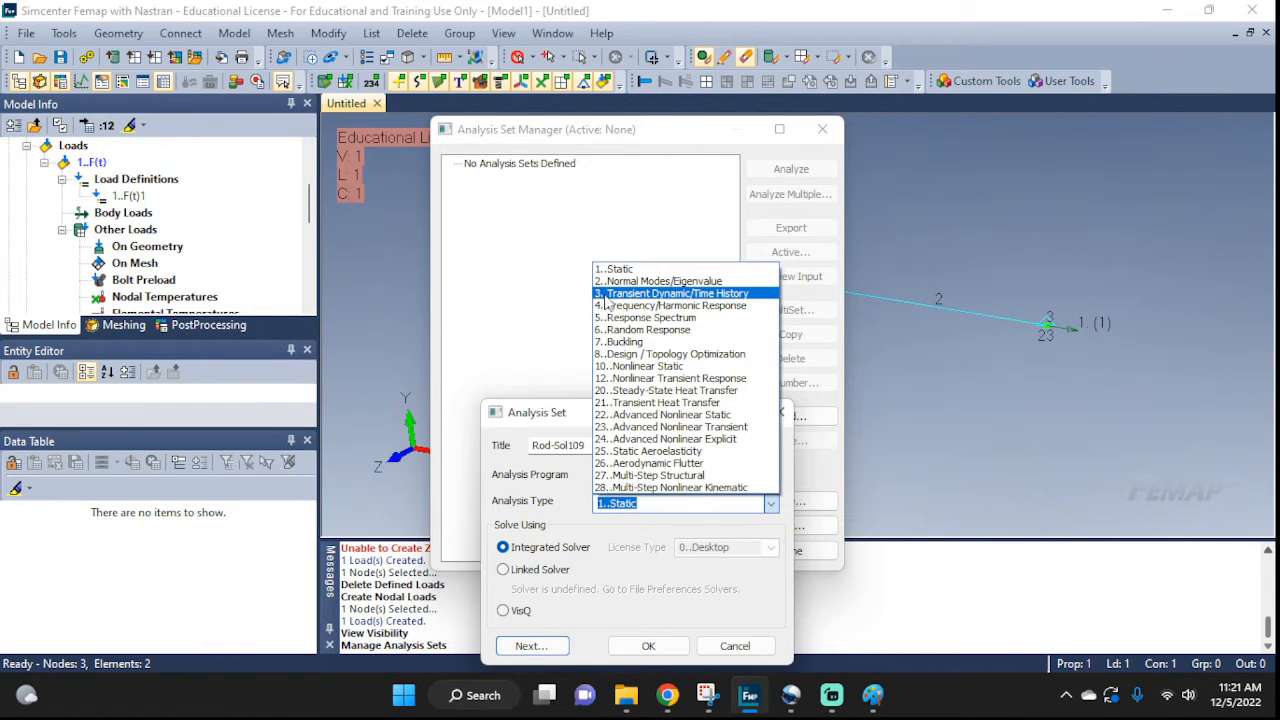
click(703, 300)
click(670, 646)
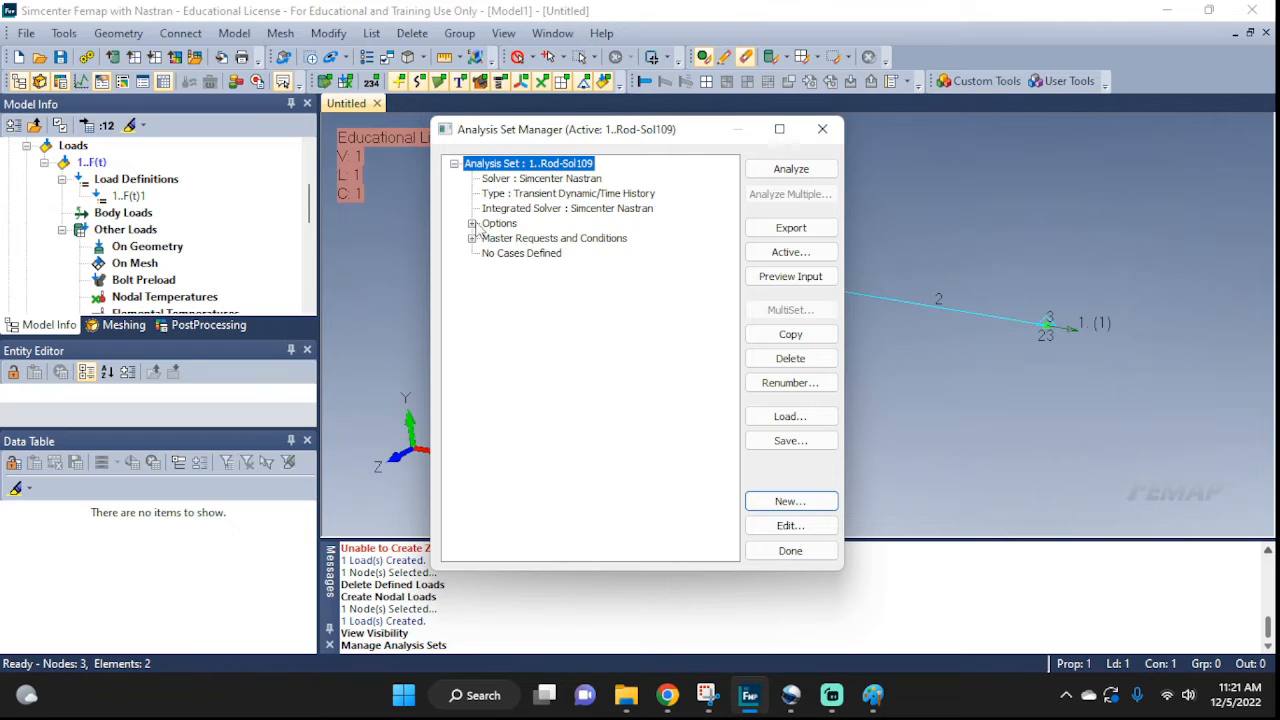
Step: Define the analysis set's dynamics options with 1000 time steps, 0.001 time per step and an output interval of 1
click(474, 225)
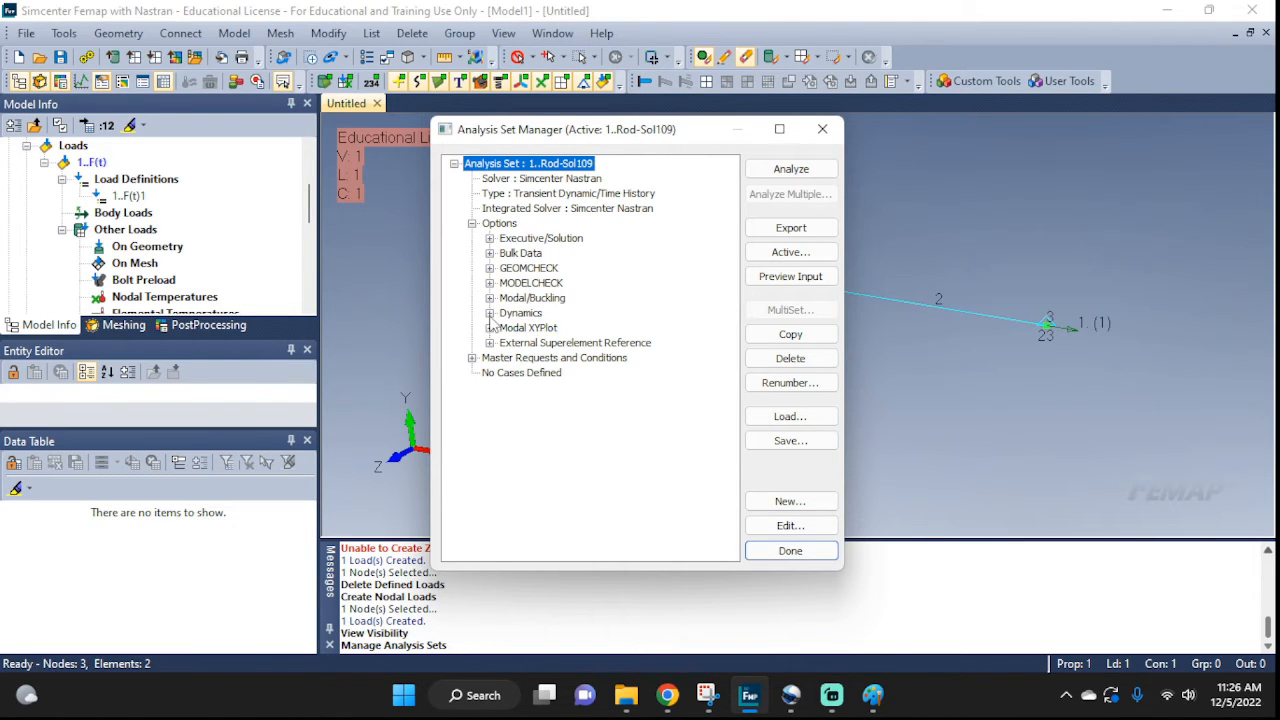
click(489, 313)
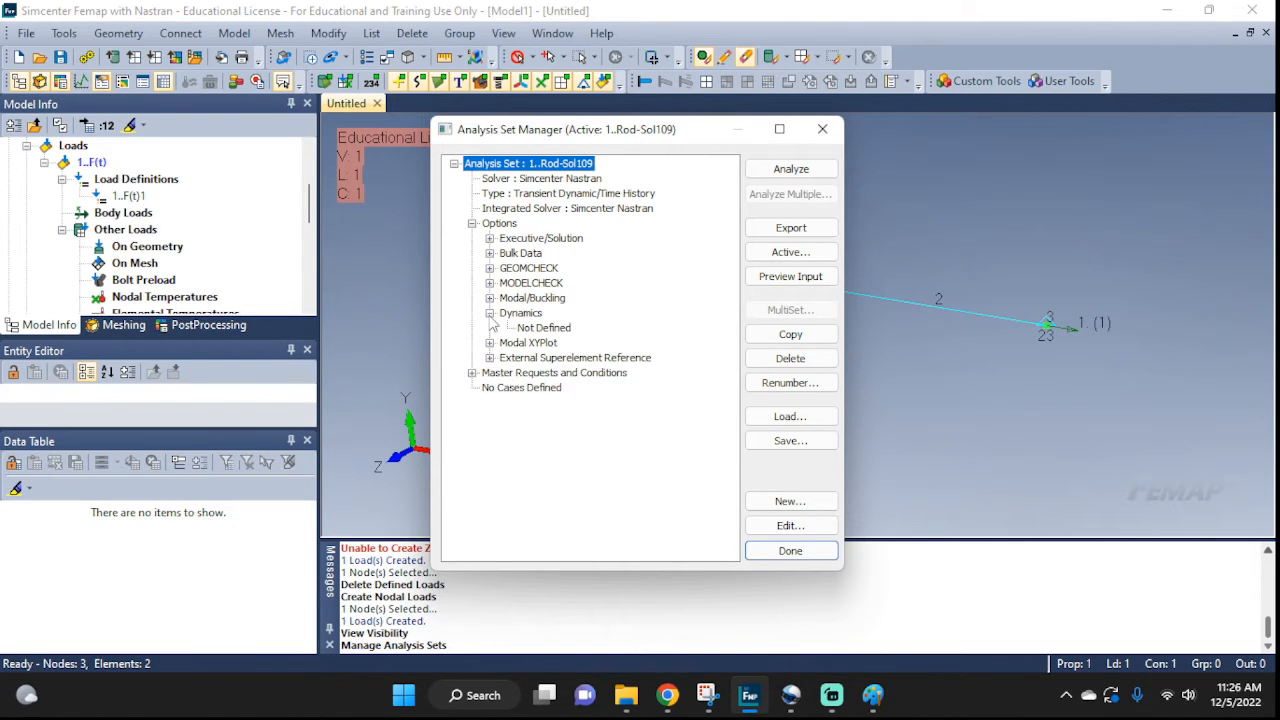
double_click(541, 329)
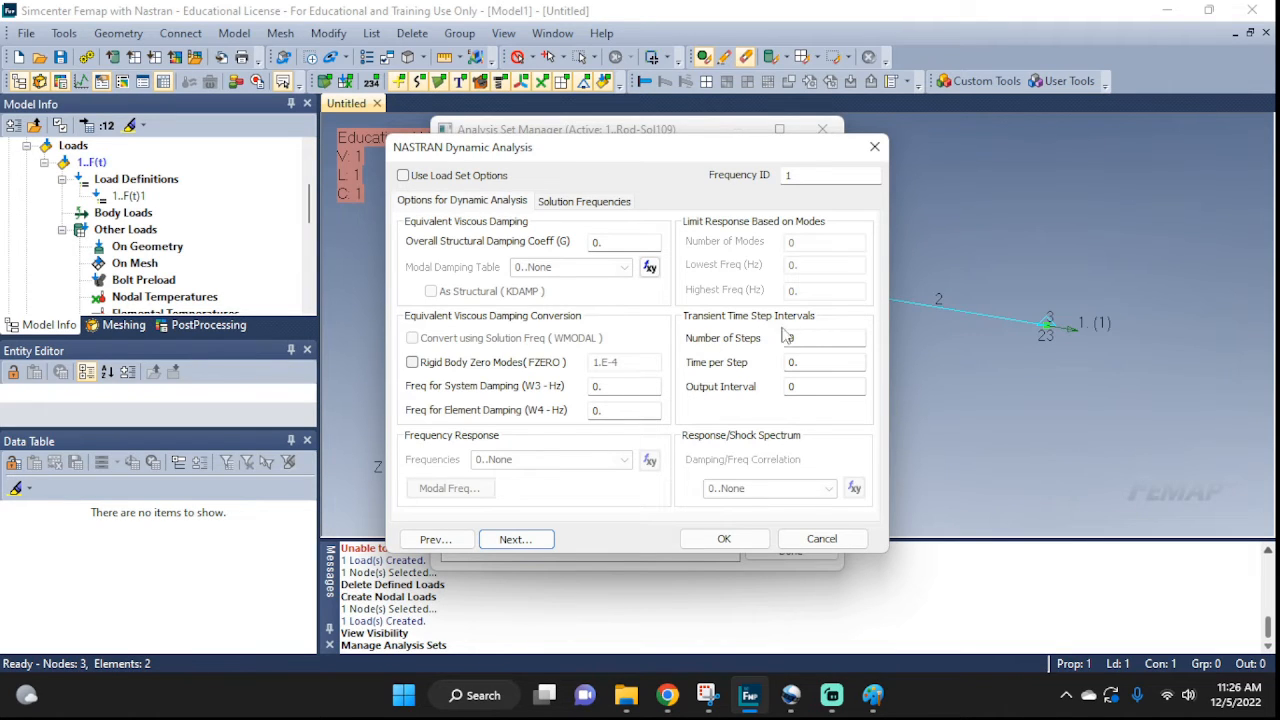
drag(810, 342, 785, 347)
click(801, 362)
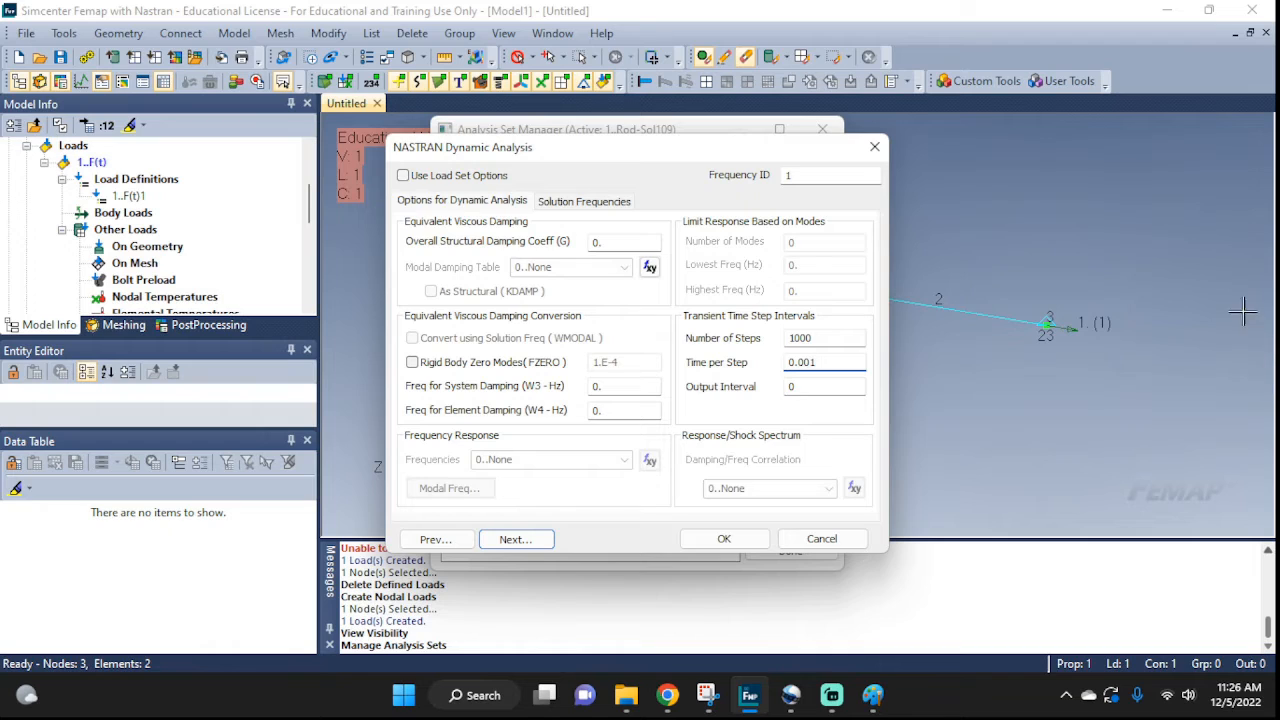
key(Tab)
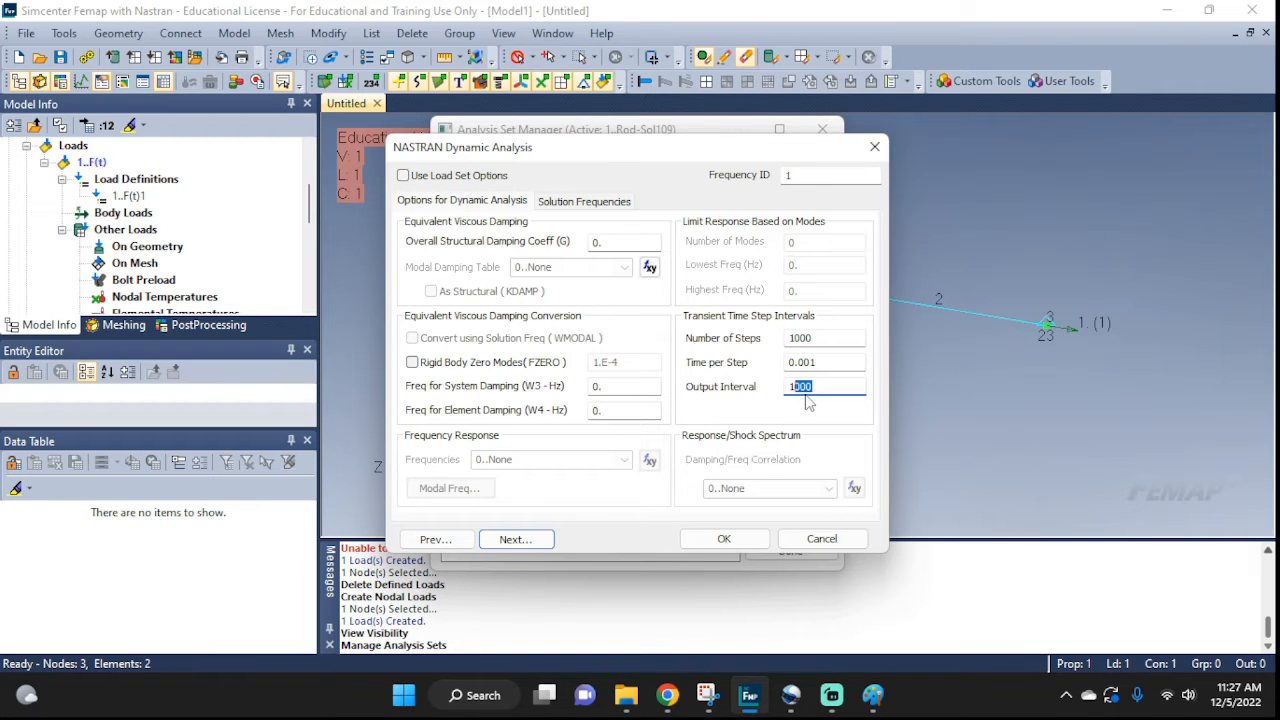
key(BackSpace)
drag(642, 160, 397, 156)
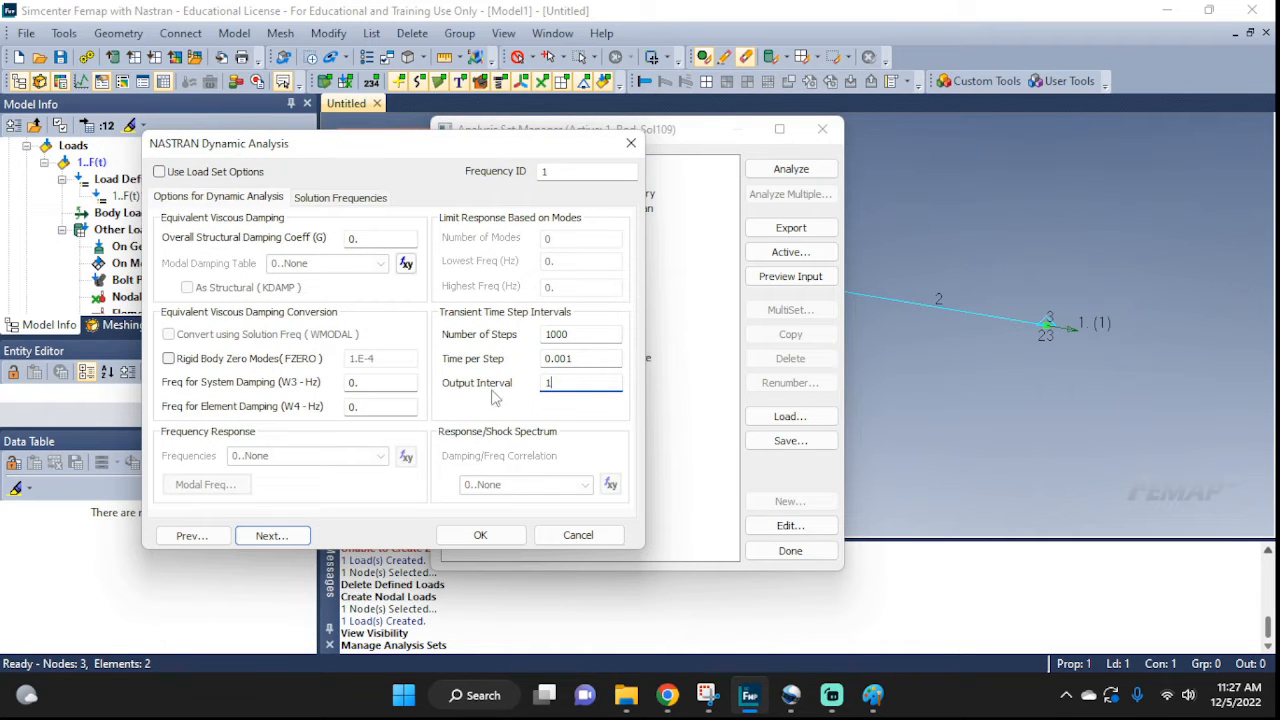
click(488, 537)
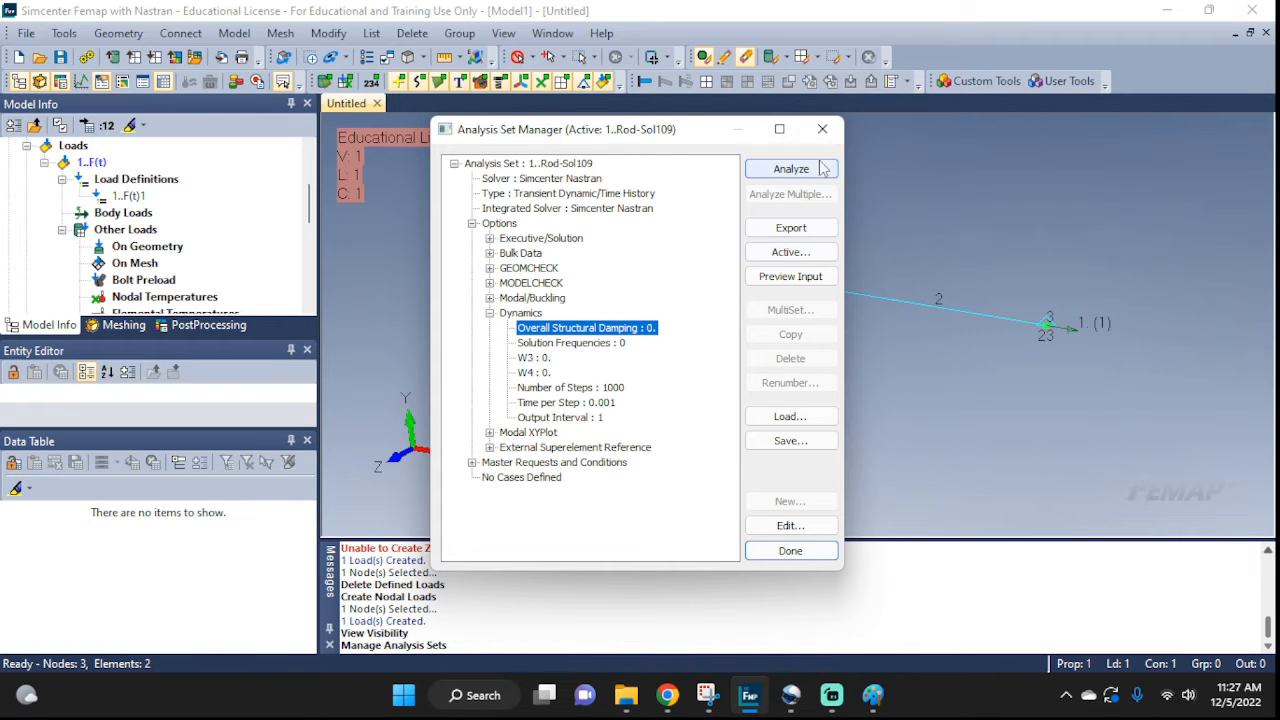
Step: Run the Rod-Sol109 analysis, following the solver messages until the results are loaded, and close the analysis monitor
click(790, 169)
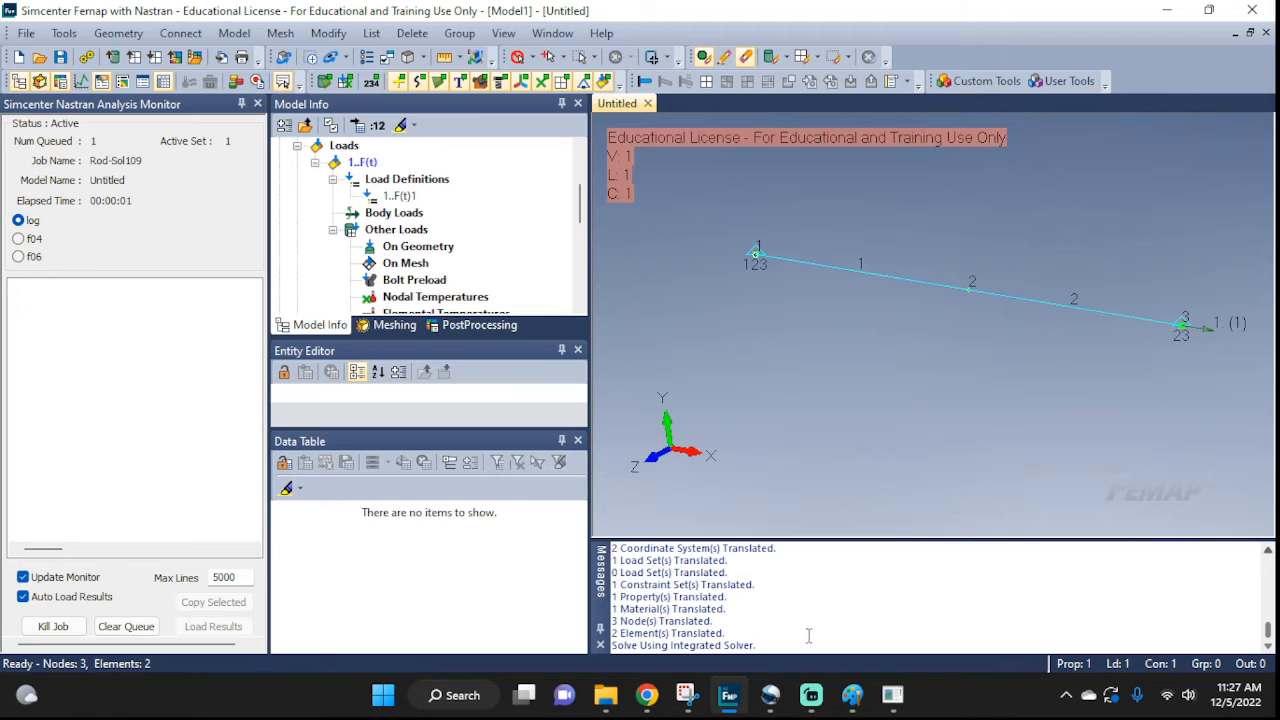
drag(764, 646, 643, 651)
scroll(916, 632, up, 1)
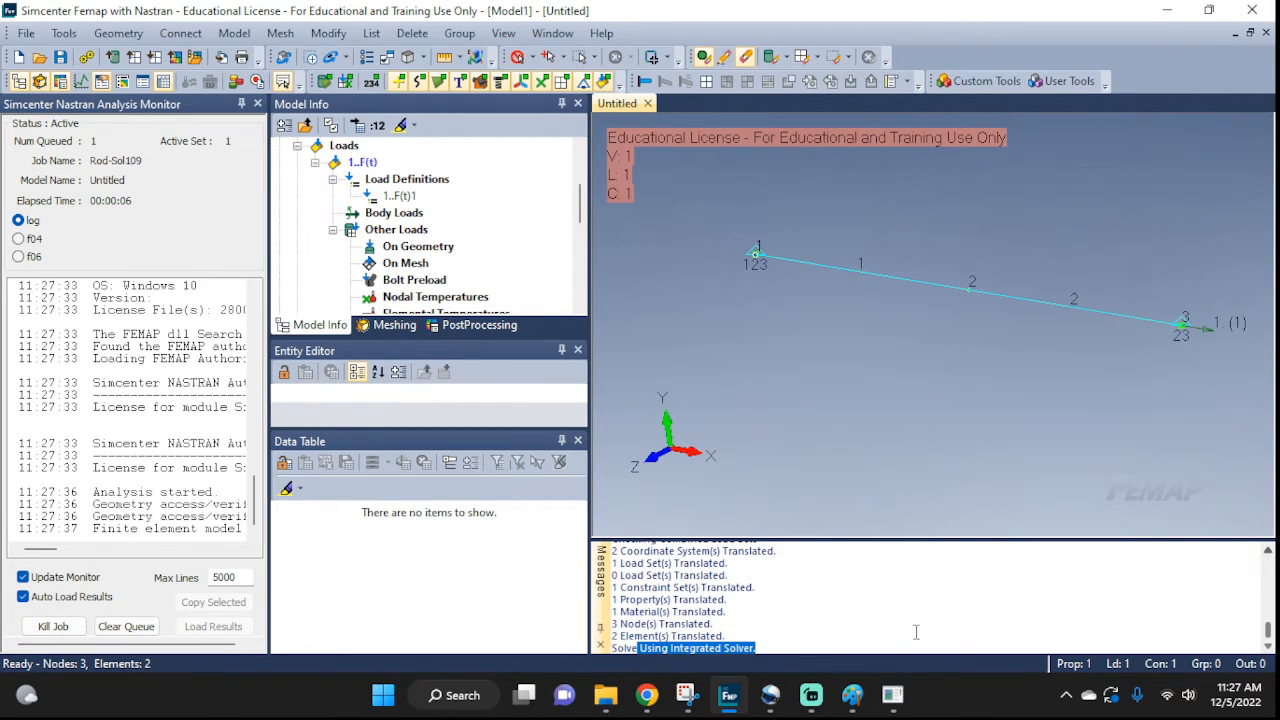
scroll(916, 632, up, 2)
scroll(916, 632, down, 2)
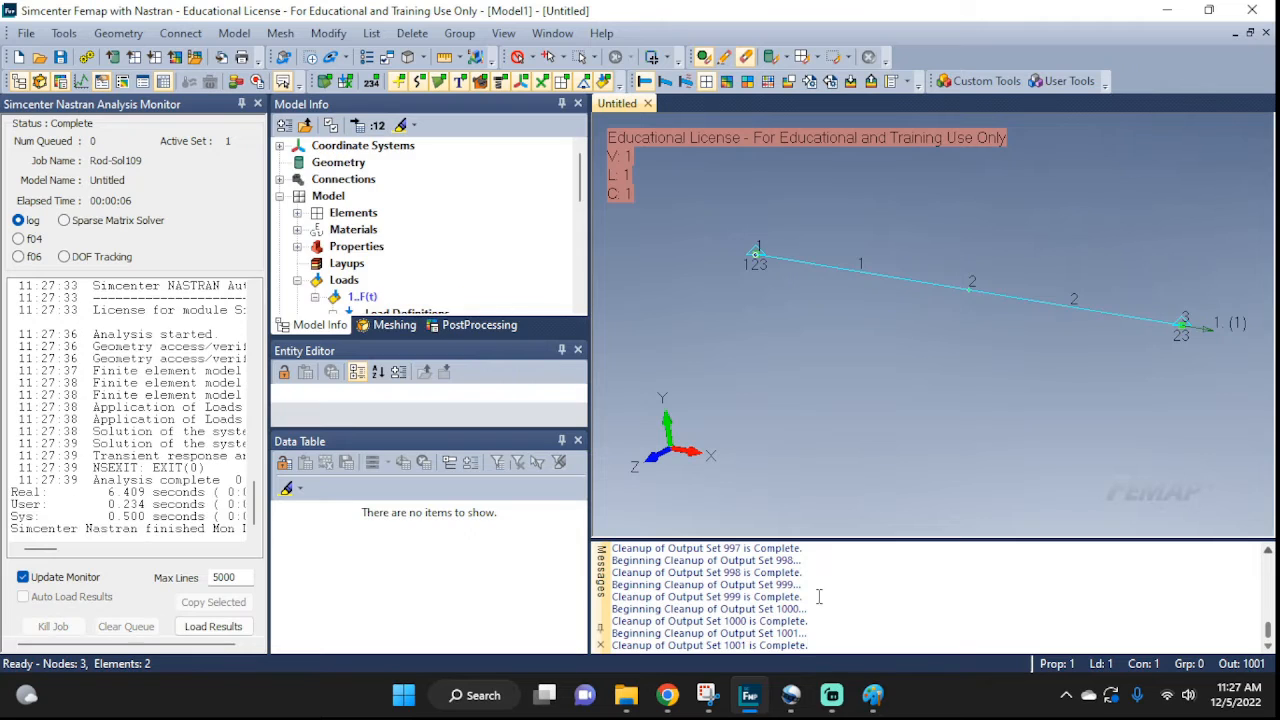
drag(810, 646, 697, 648)
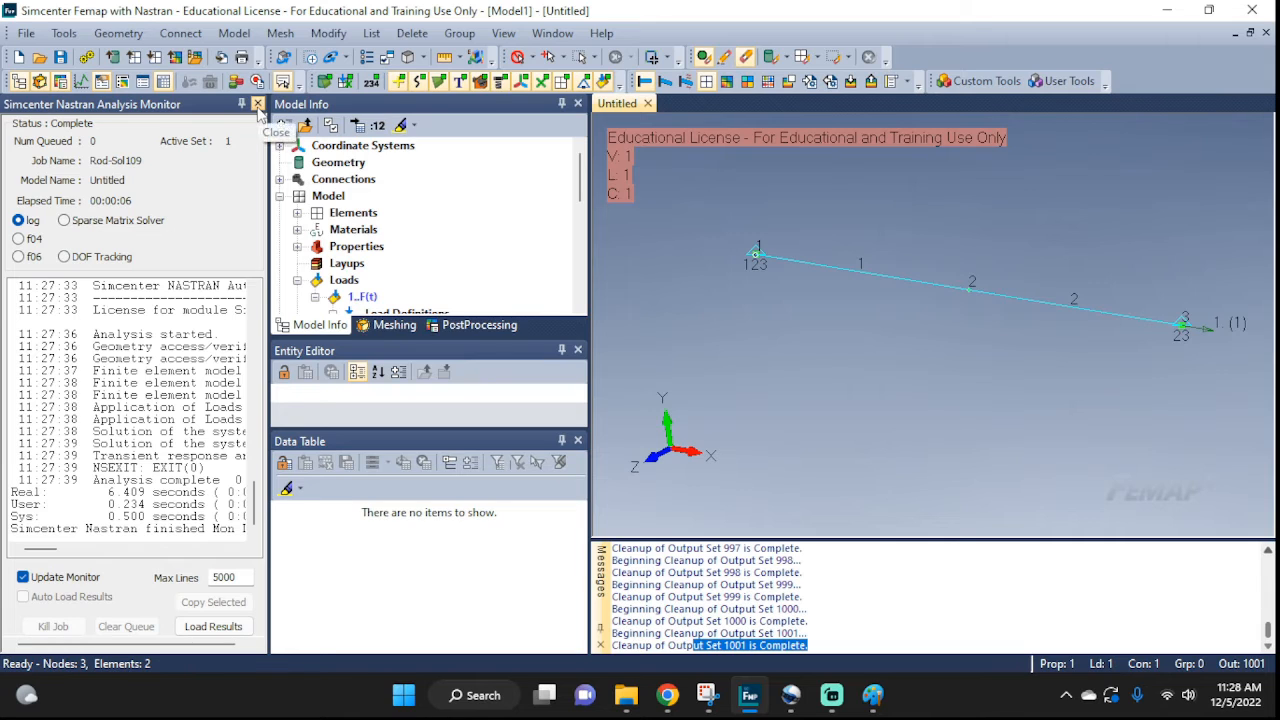
click(257, 105)
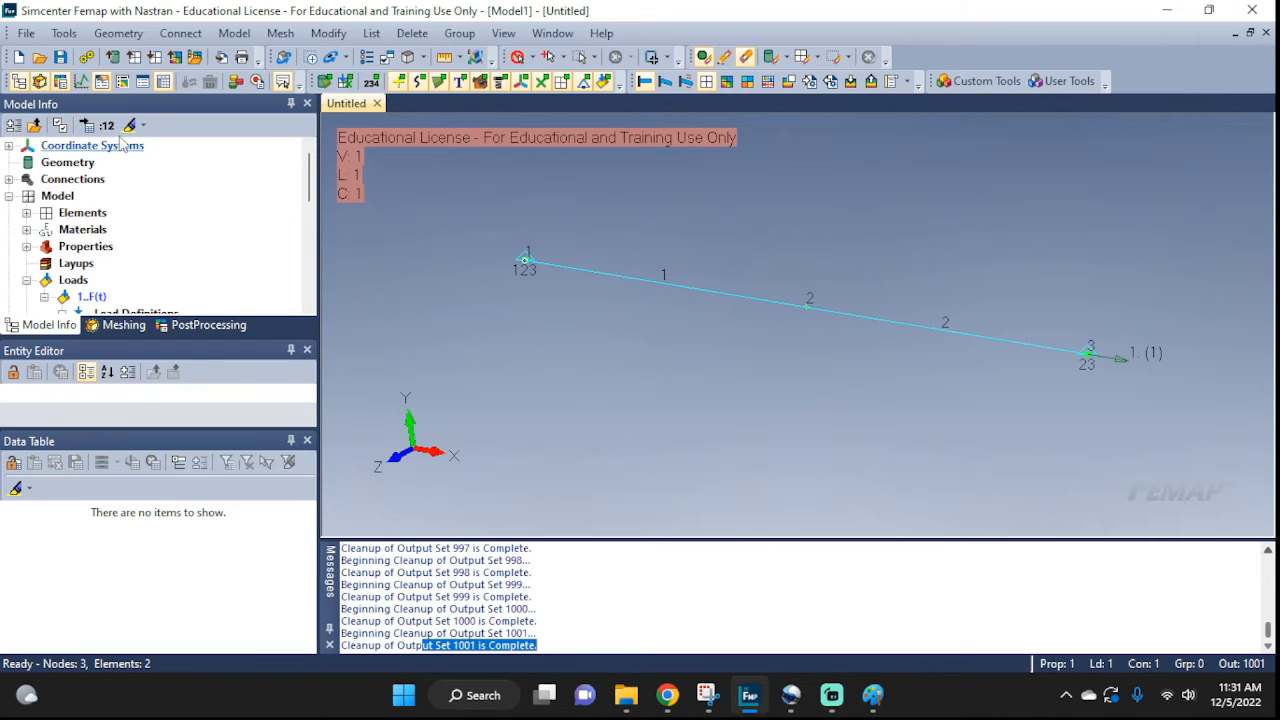
Step: Reopen the Charting pane and start a new chart data series titled Disp, keeping the whole bar in view
click(82, 82)
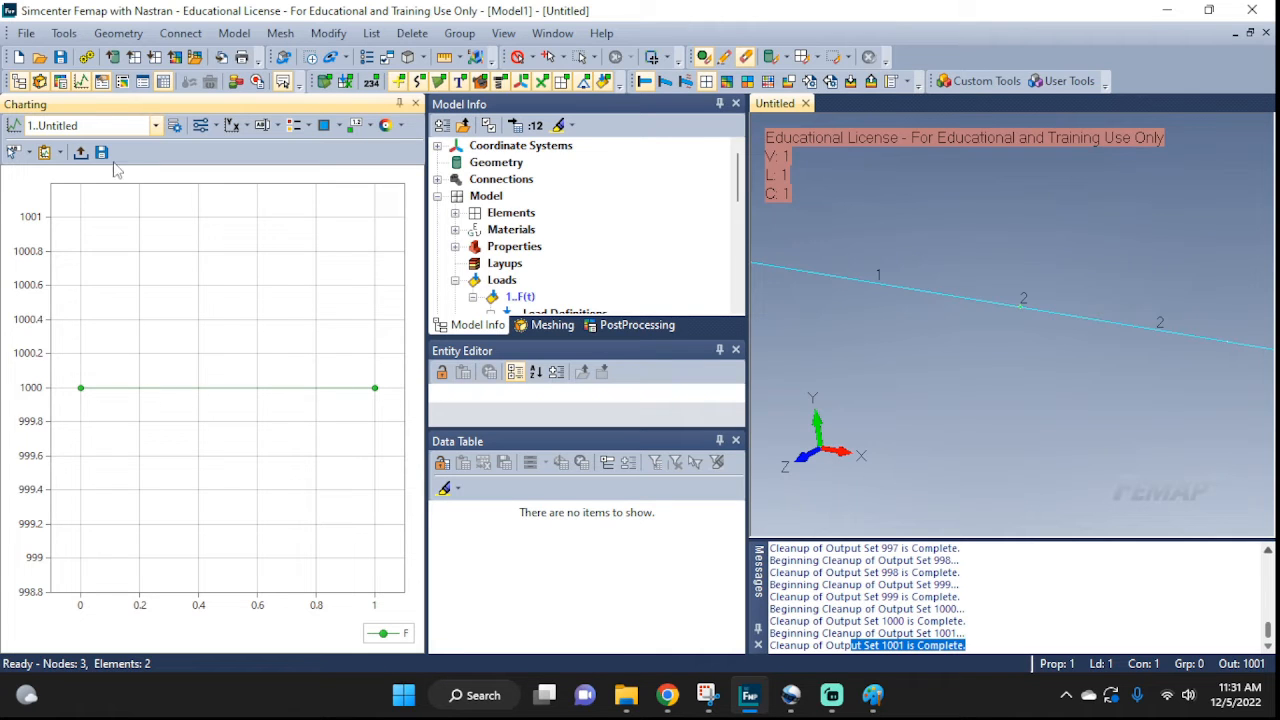
click(175, 126)
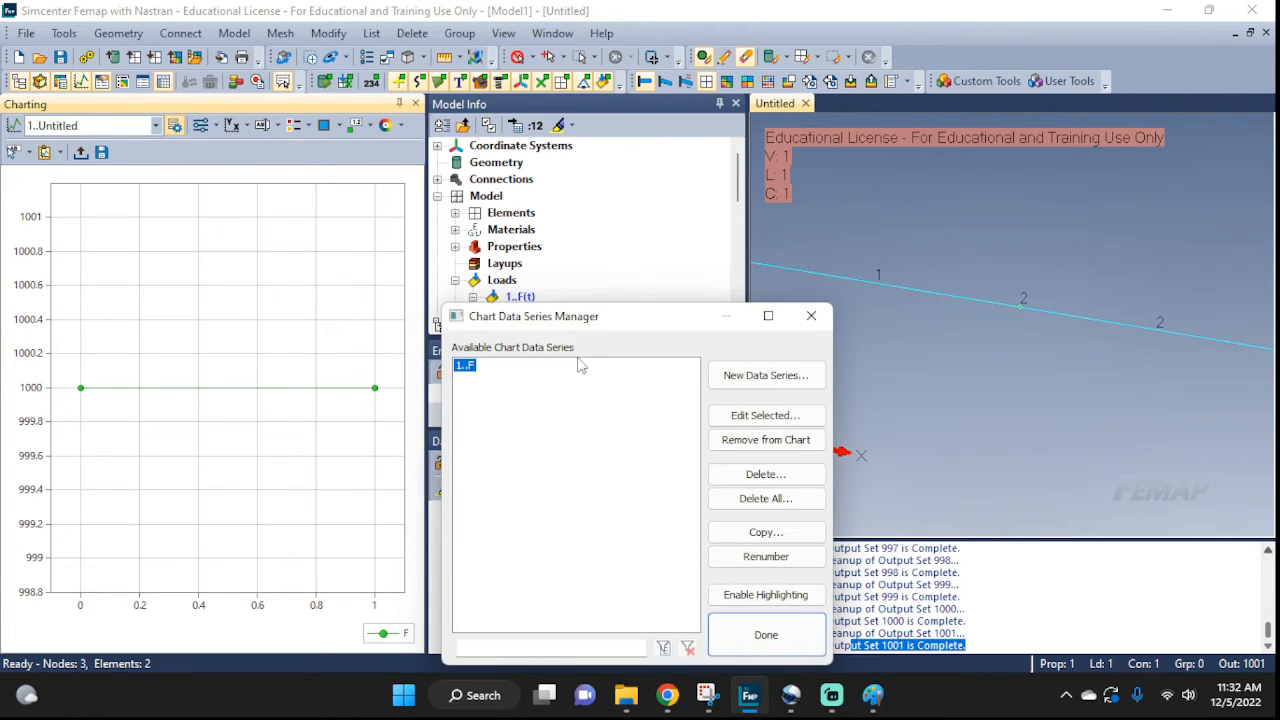
click(762, 379)
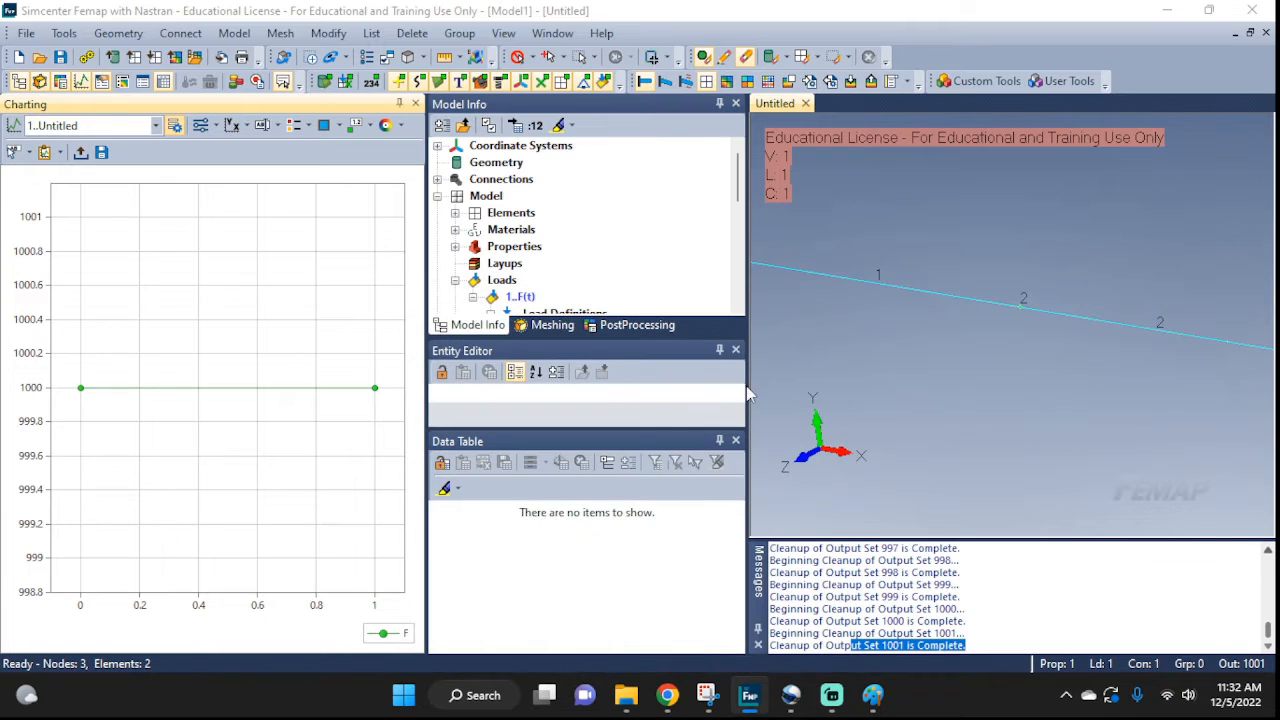
click(579, 101)
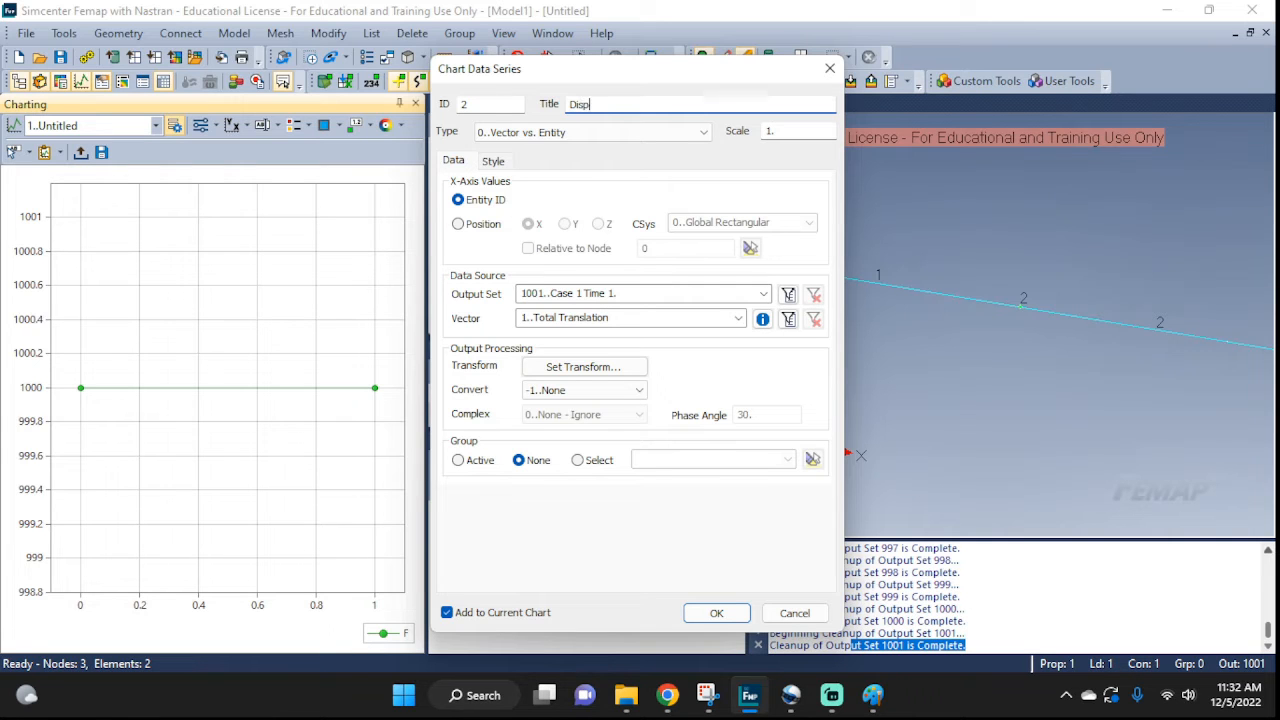
drag(648, 67, 329, 63)
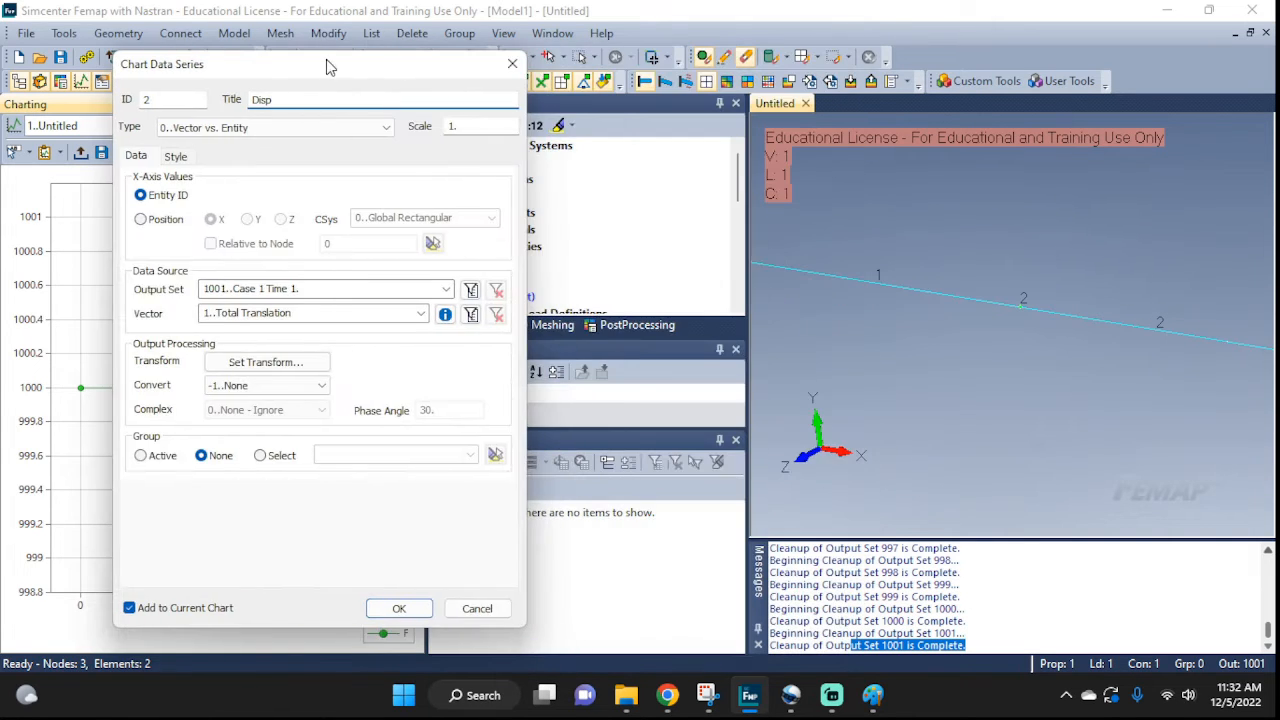
scroll(1200, 386, down, 5)
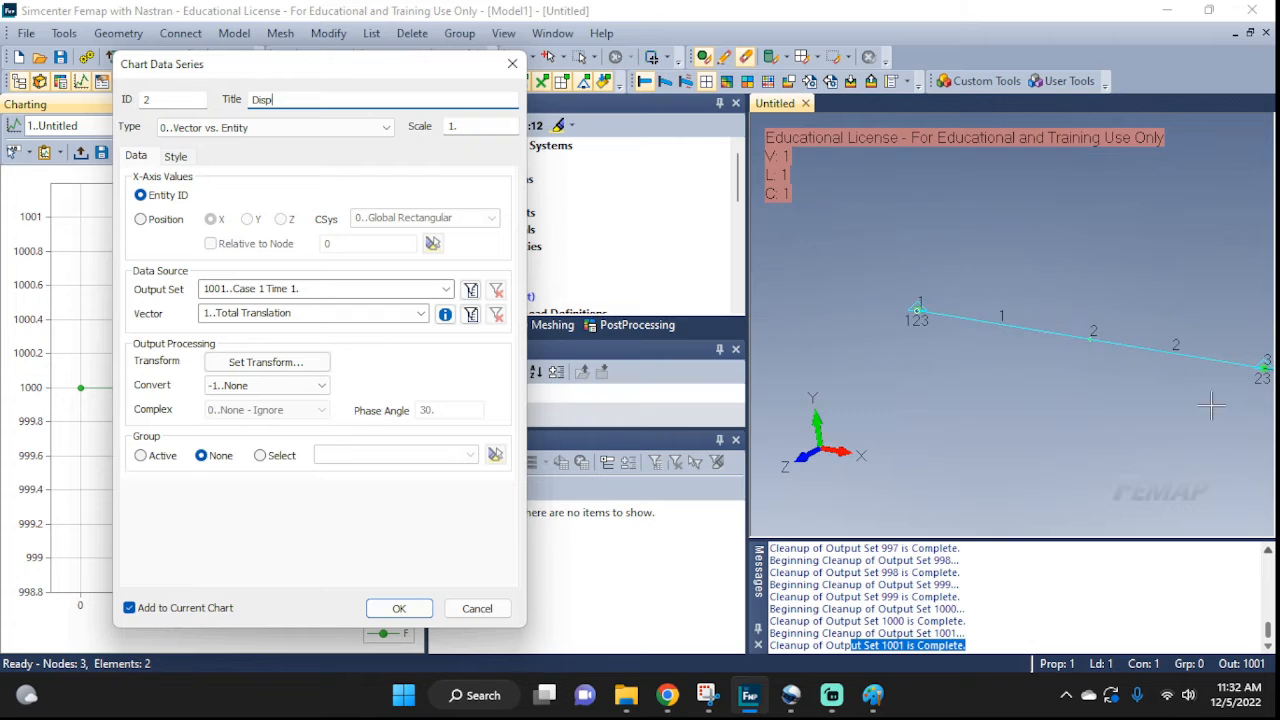
ctrl+middle_drag(1211, 408, 1138, 392)
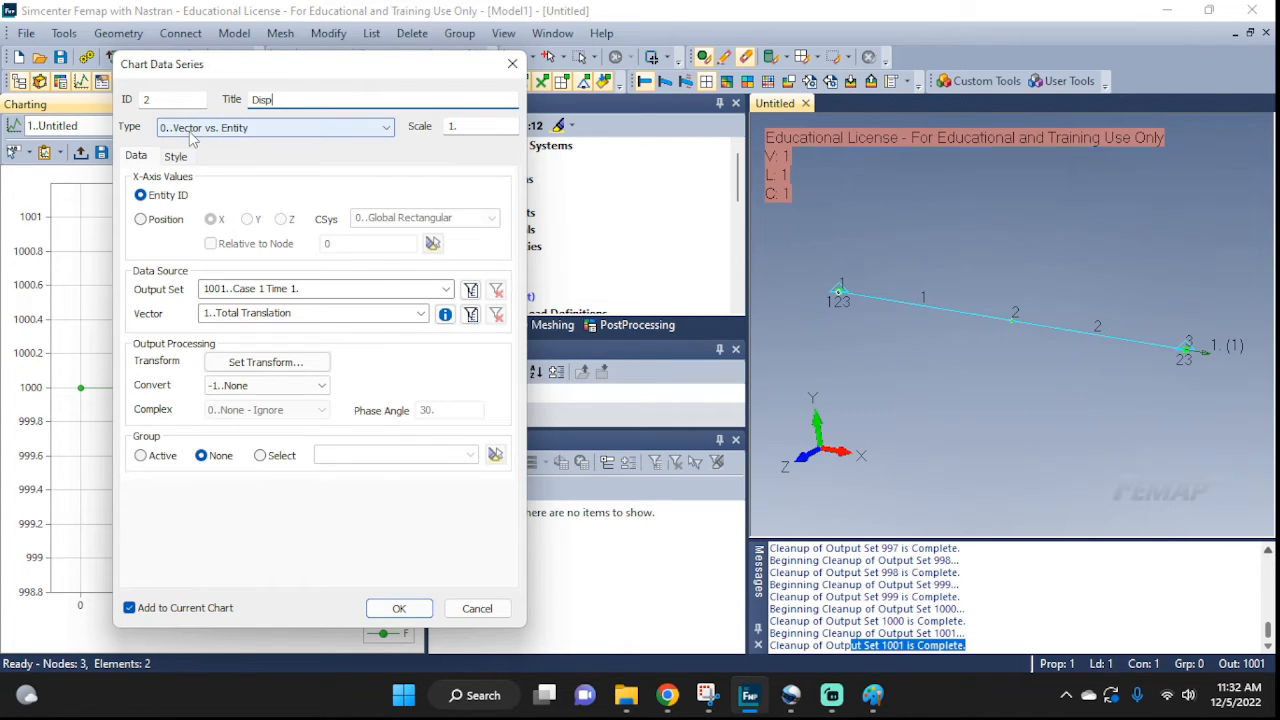
Step: Define the Disp series as Vector vs. Set, plotting T1 Translation at node 3 against Output Set Value, and finish adding data series
click(227, 131)
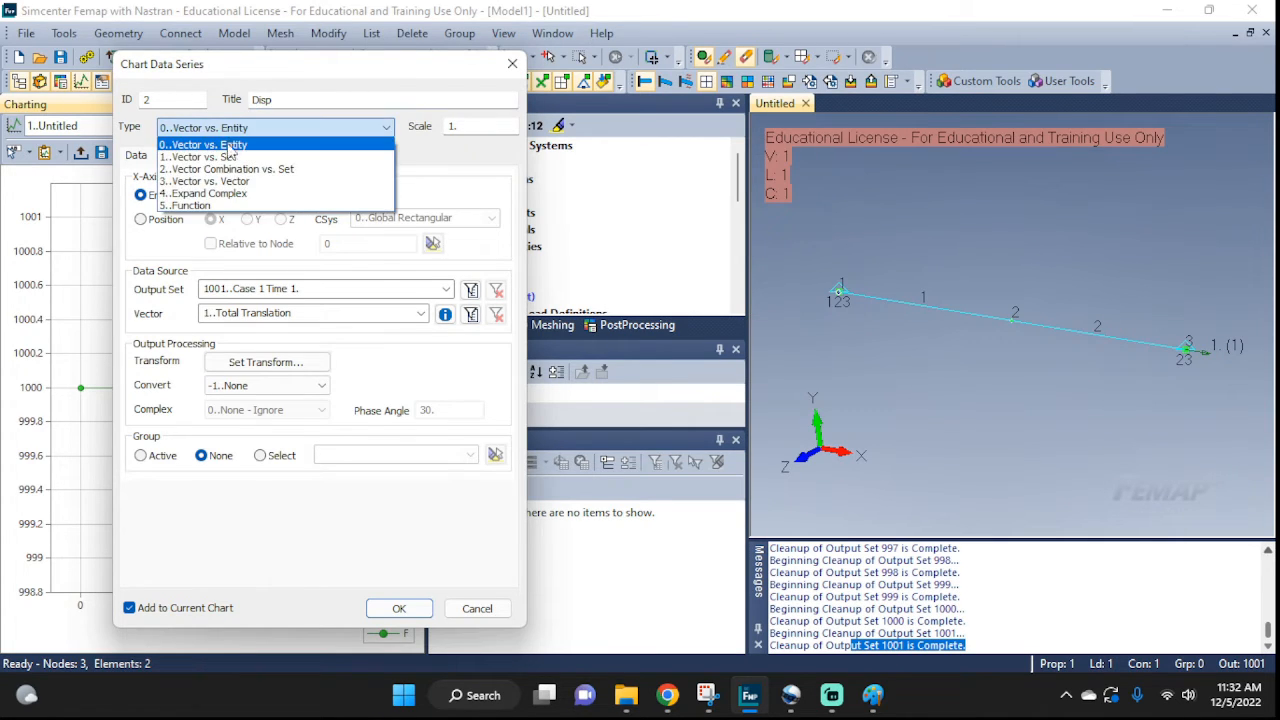
click(234, 149)
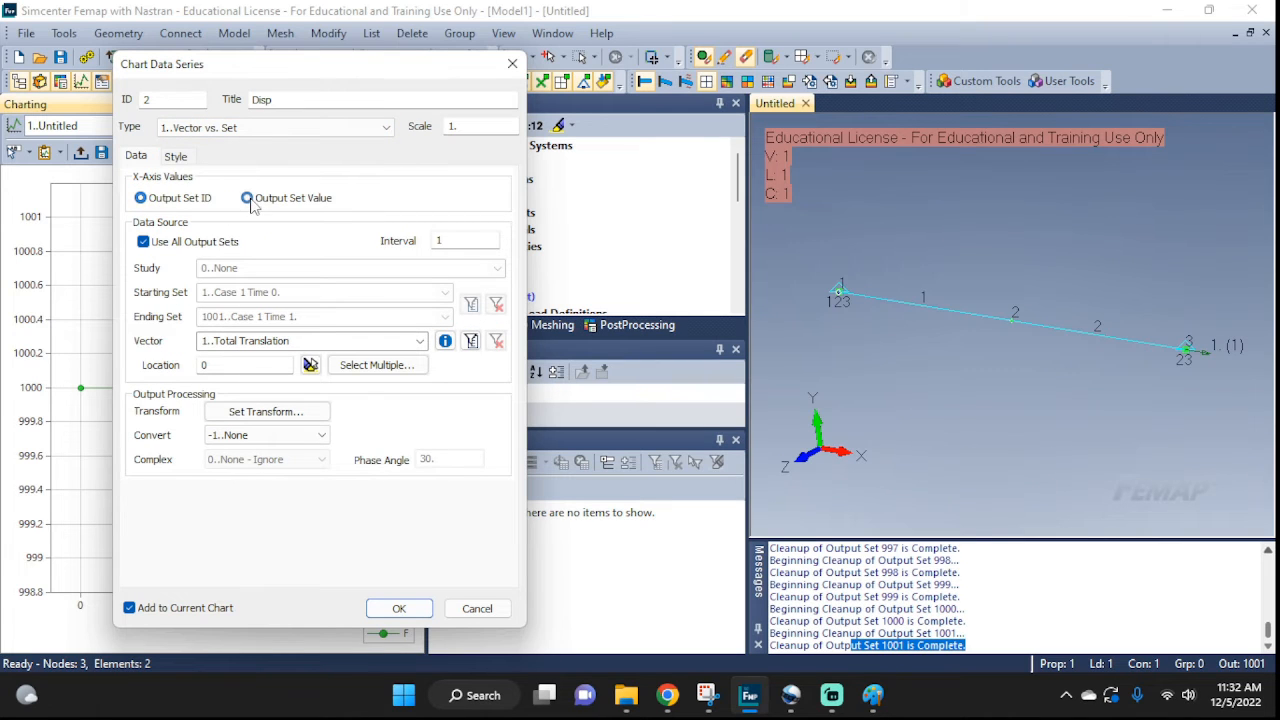
click(250, 199)
click(419, 341)
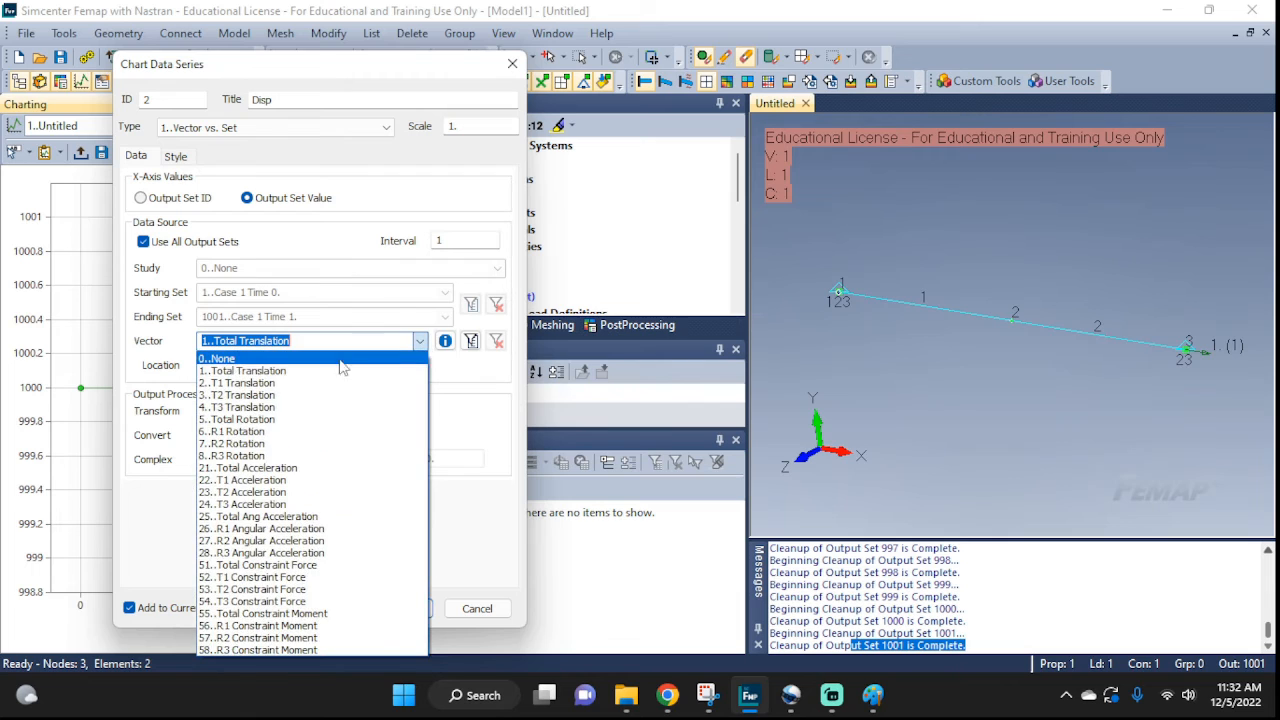
click(249, 384)
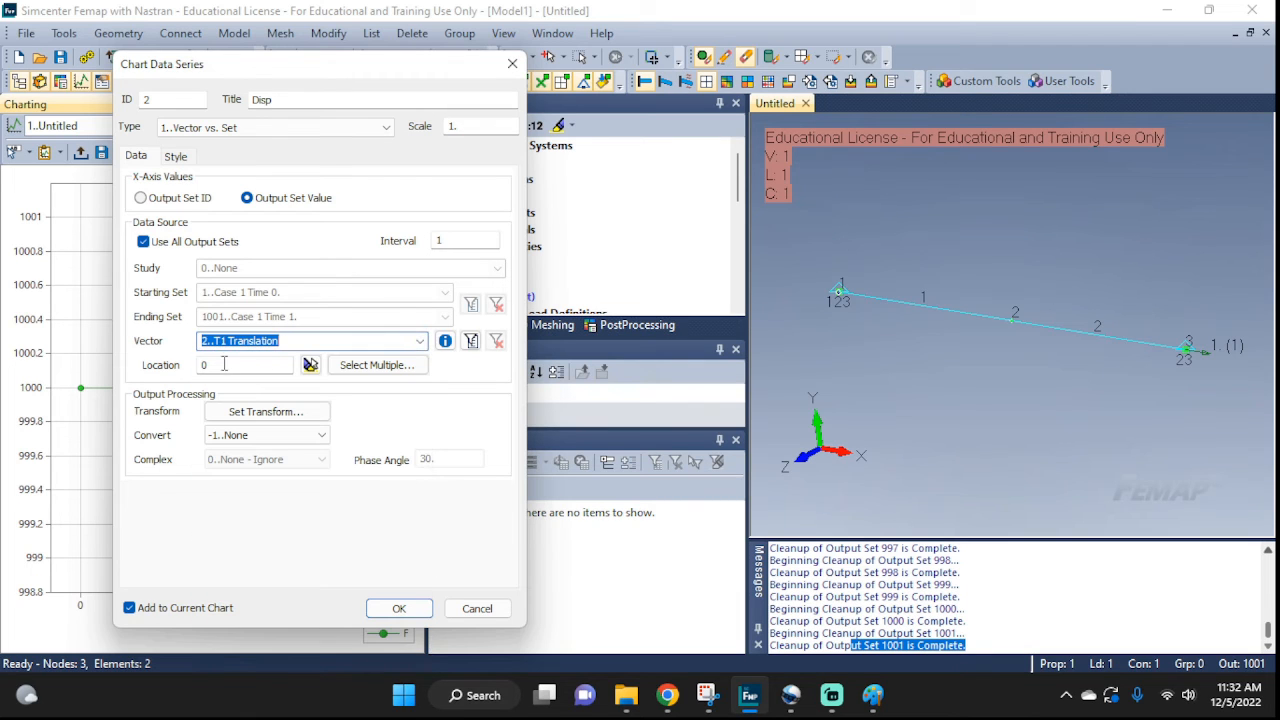
click(224, 364)
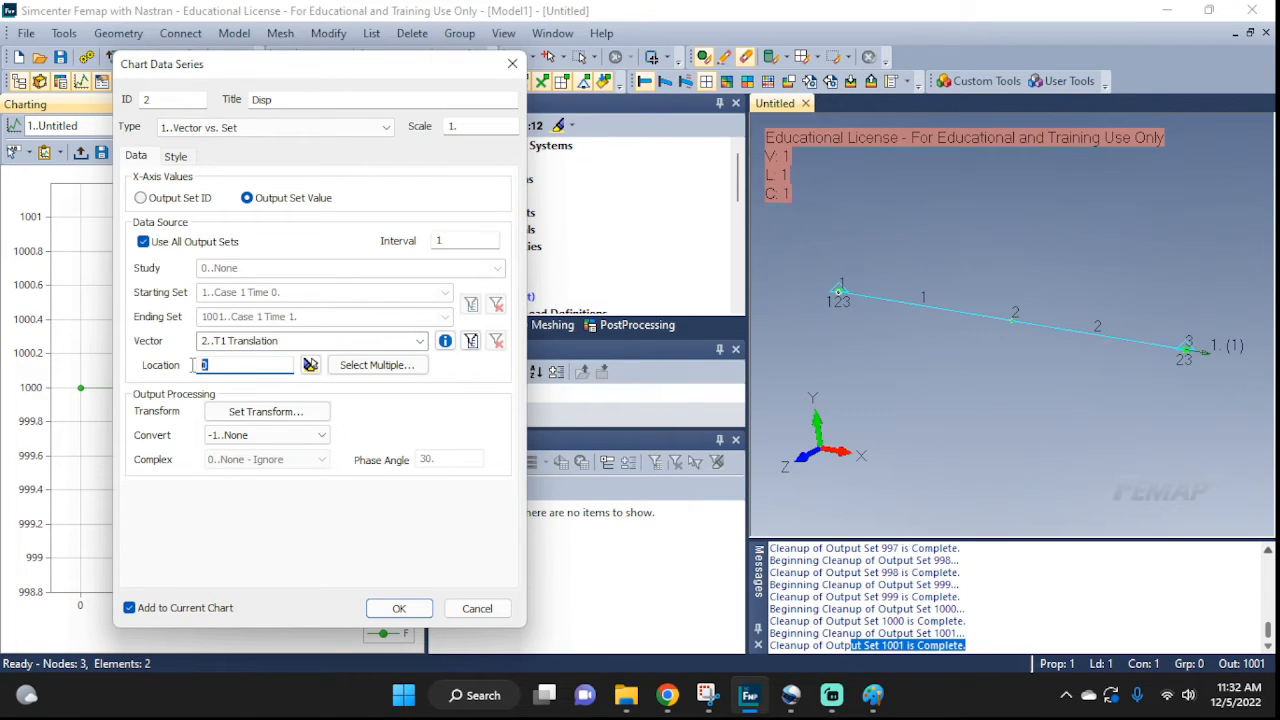
click(1185, 351)
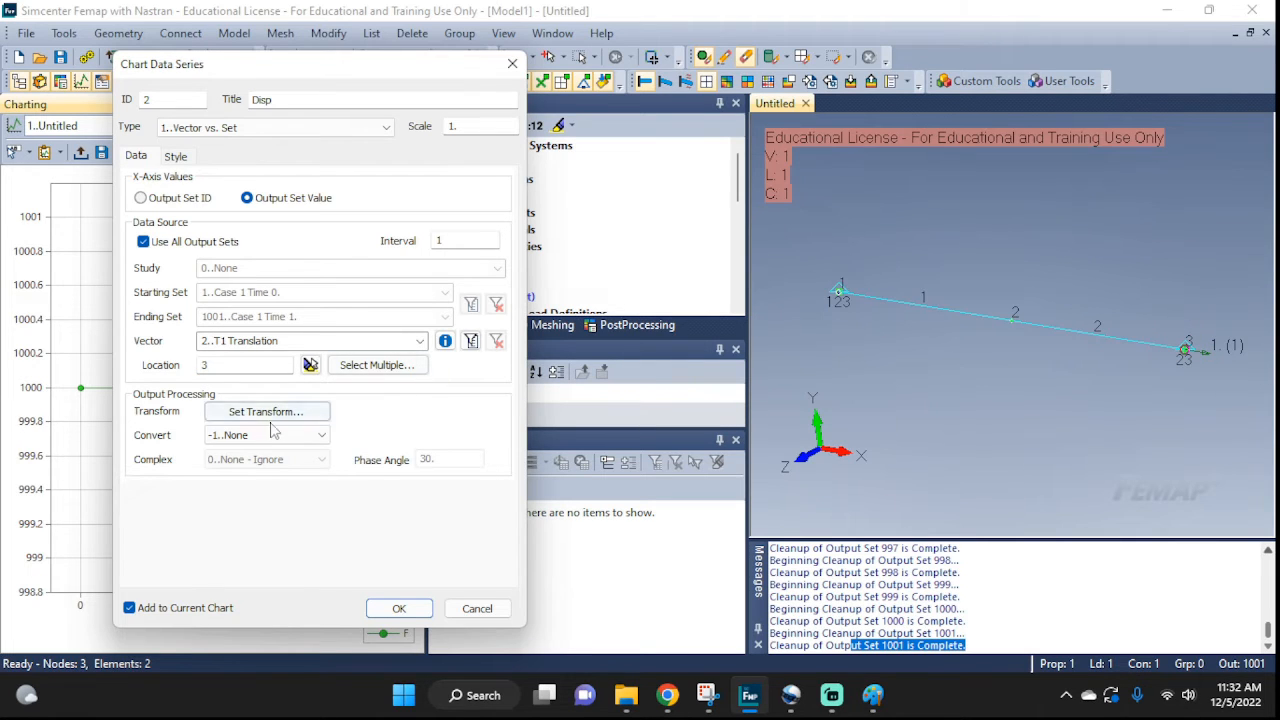
click(380, 608)
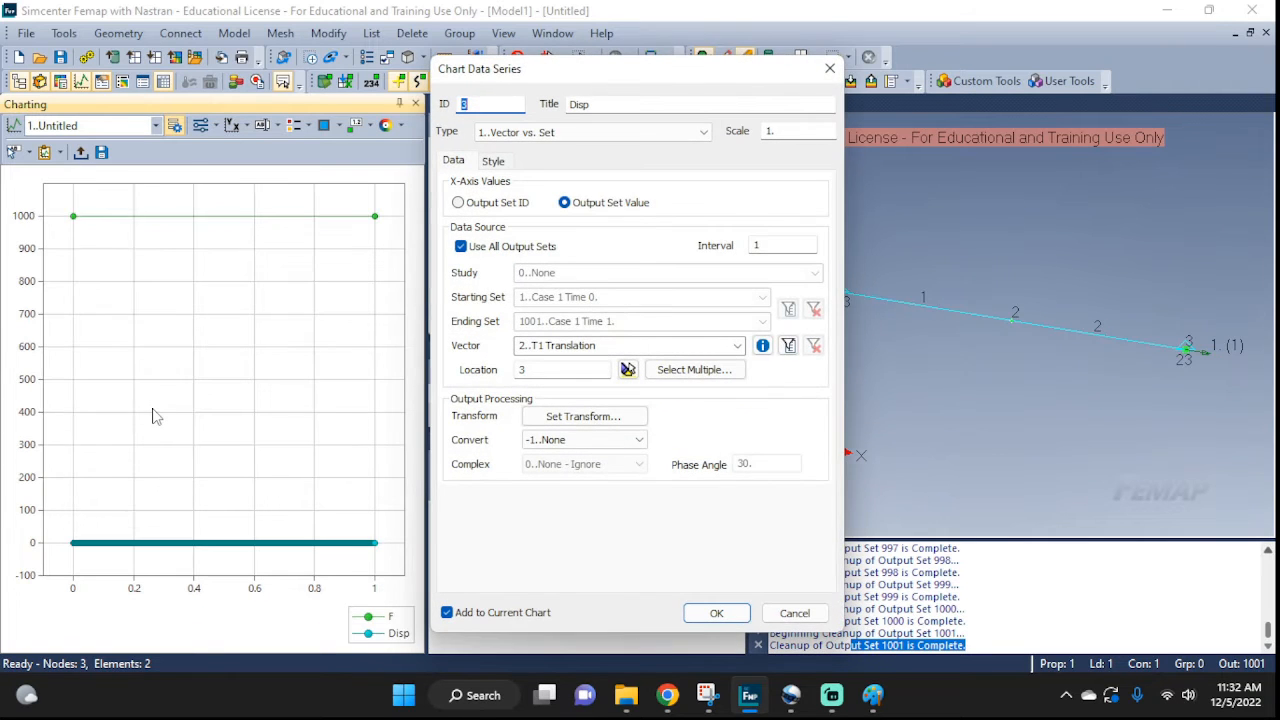
click(795, 613)
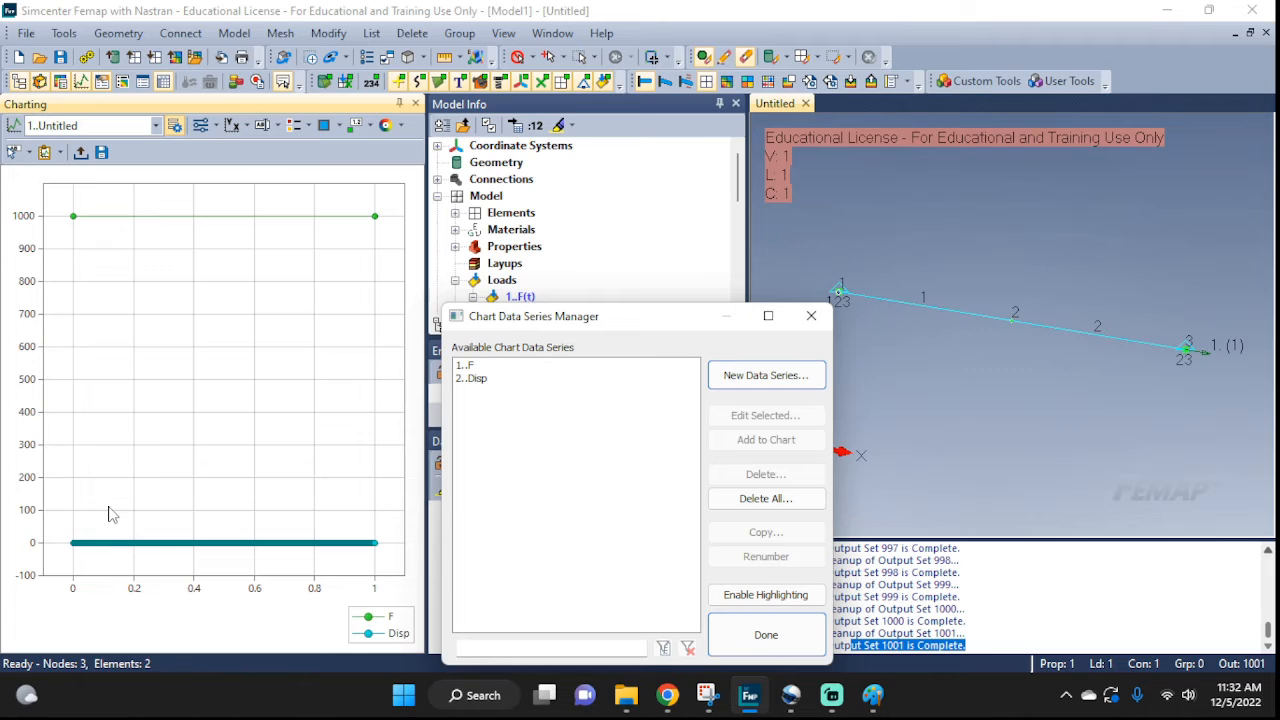
Step: Delete the F data series so that the chart plots only the Disp series
click(467, 367)
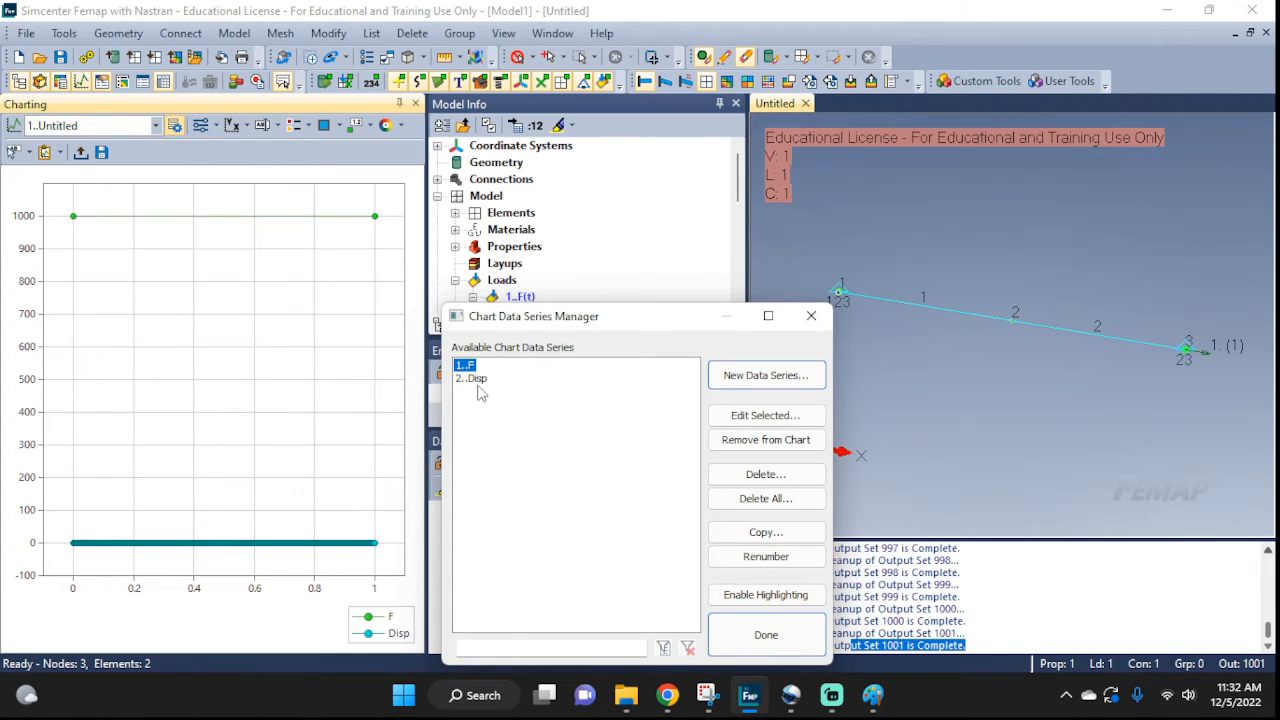
click(766, 474)
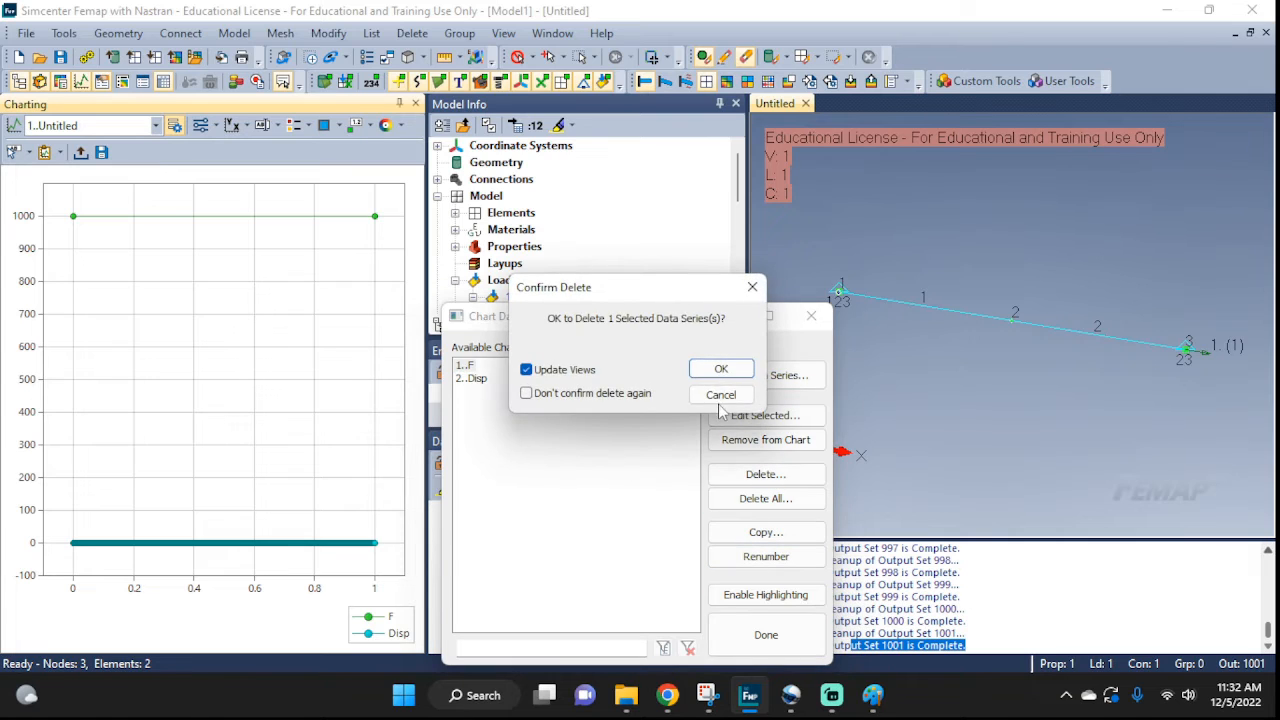
click(711, 366)
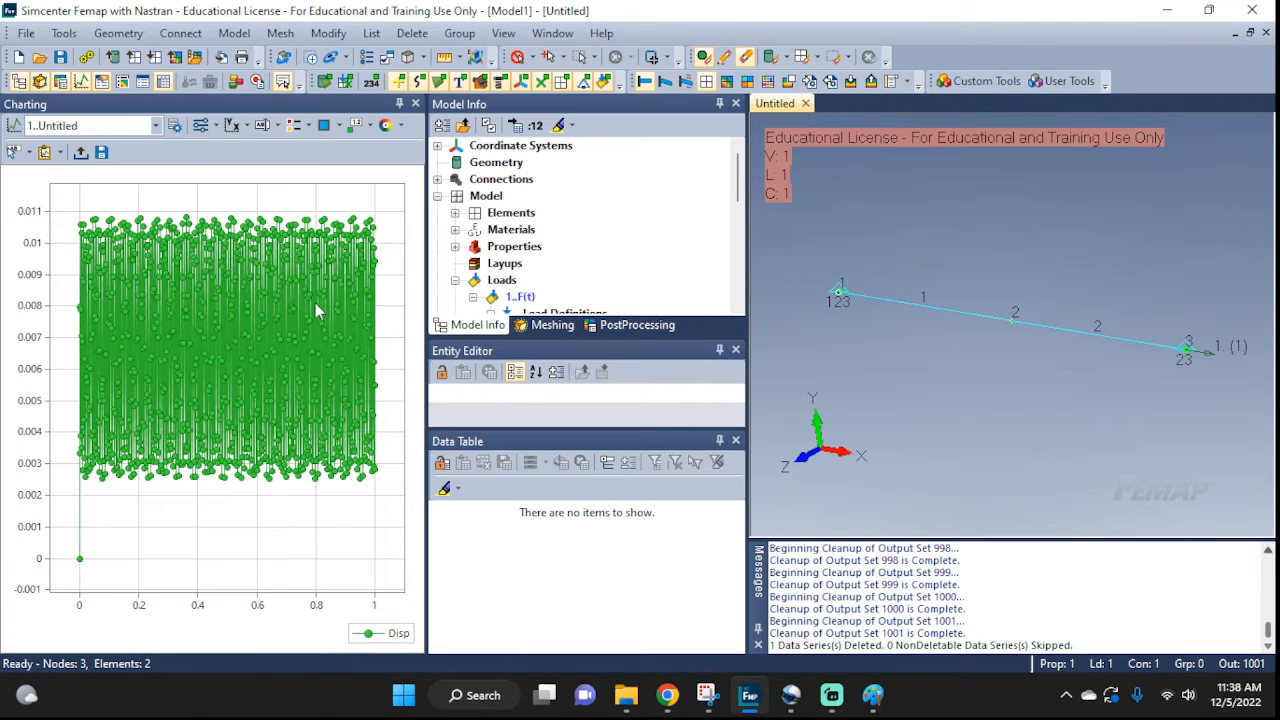
Step: Check which output vectors are available for a new chart data series and close the dialogs without adding one
click(174, 126)
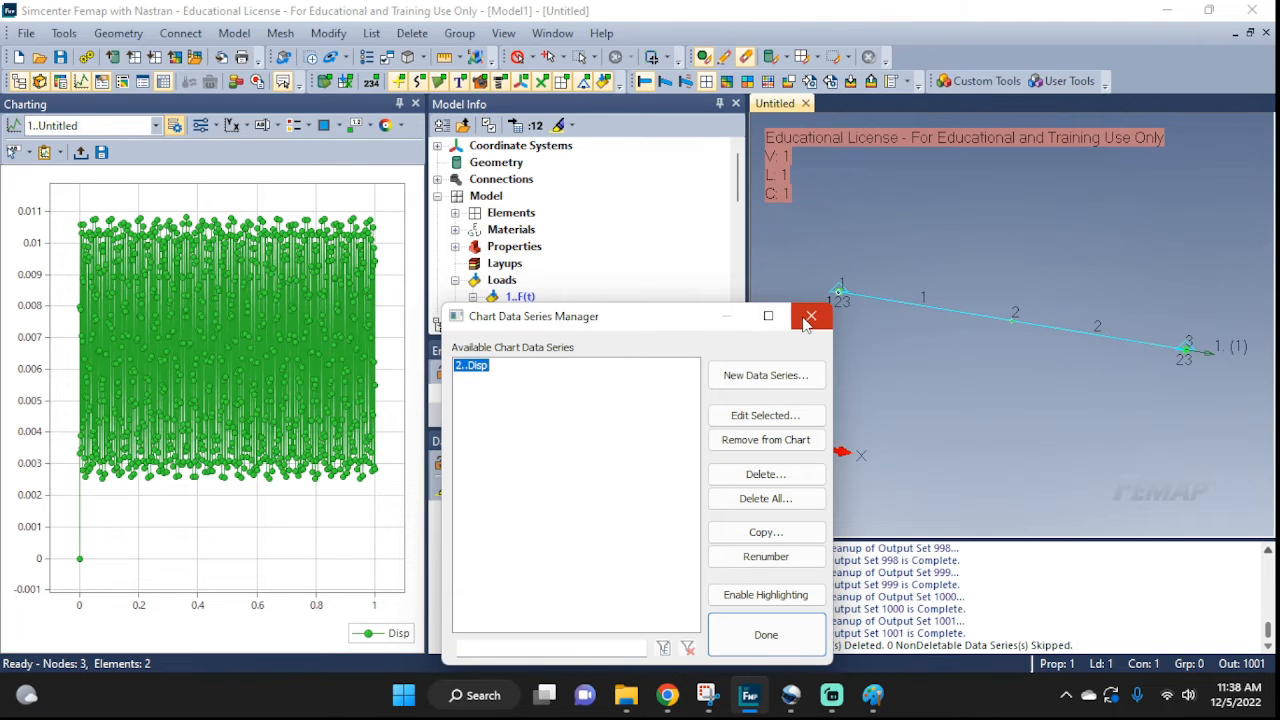
click(766, 634)
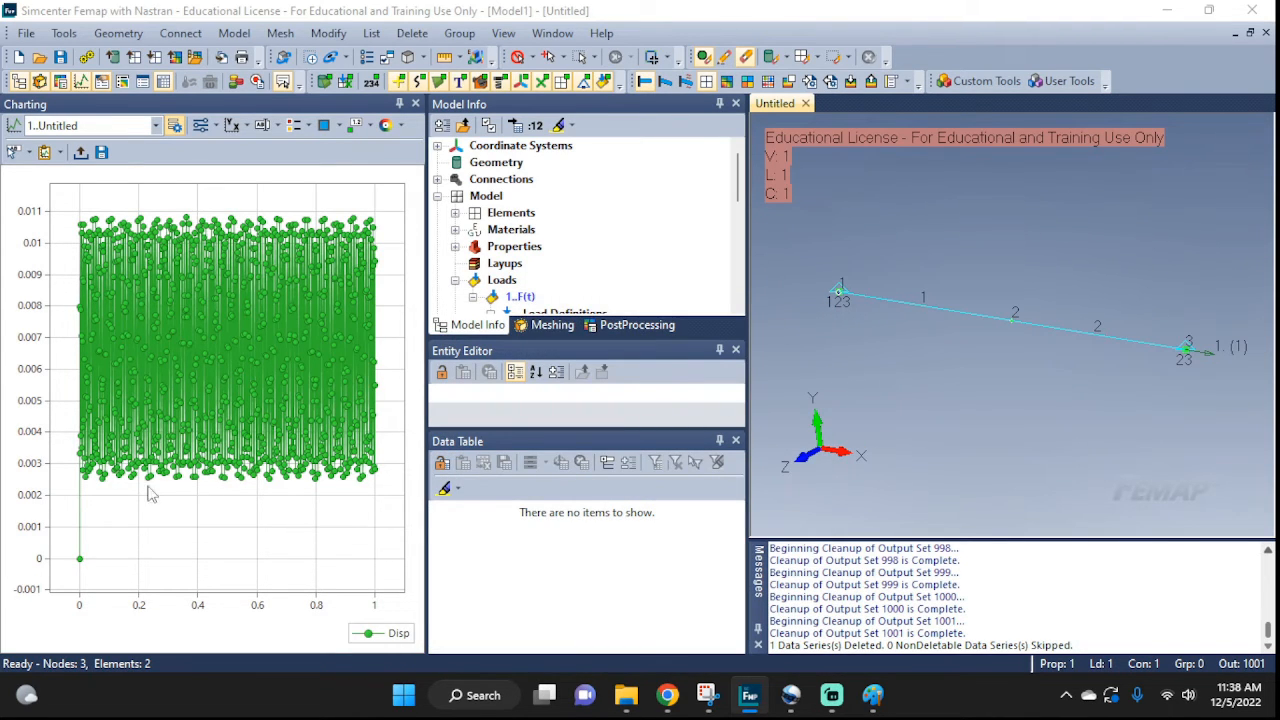
click(175, 125)
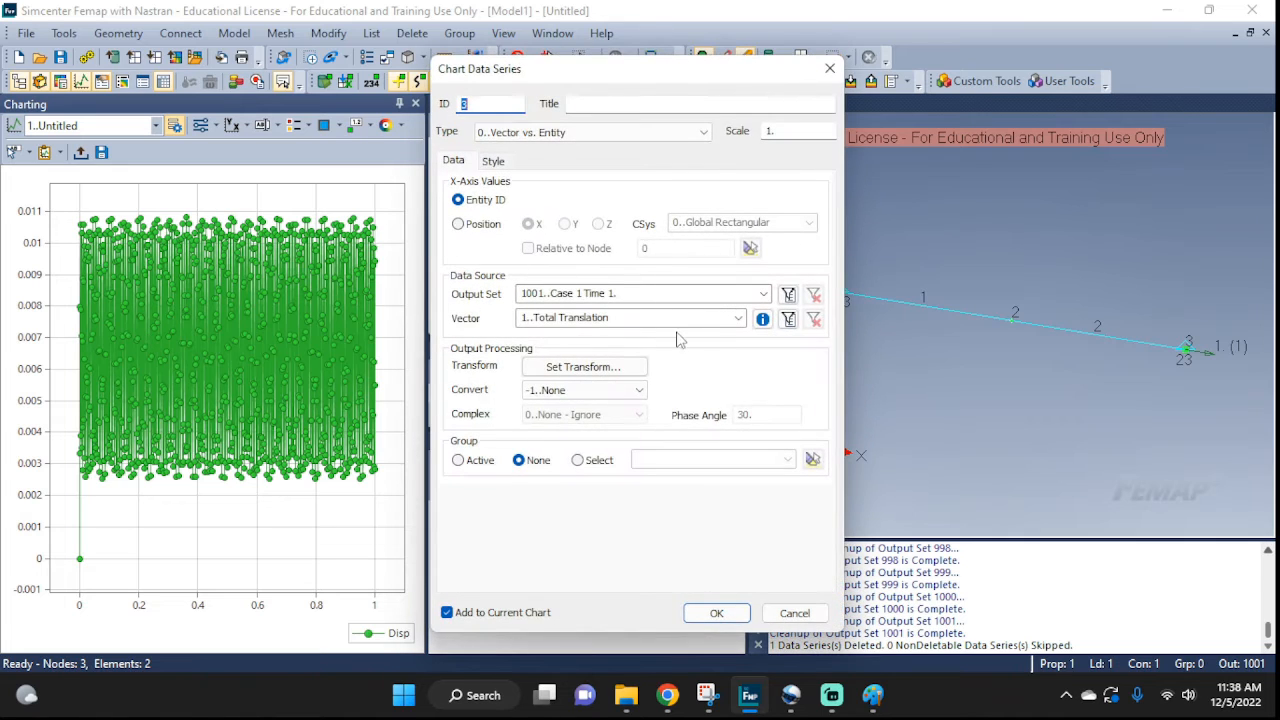
click(737, 318)
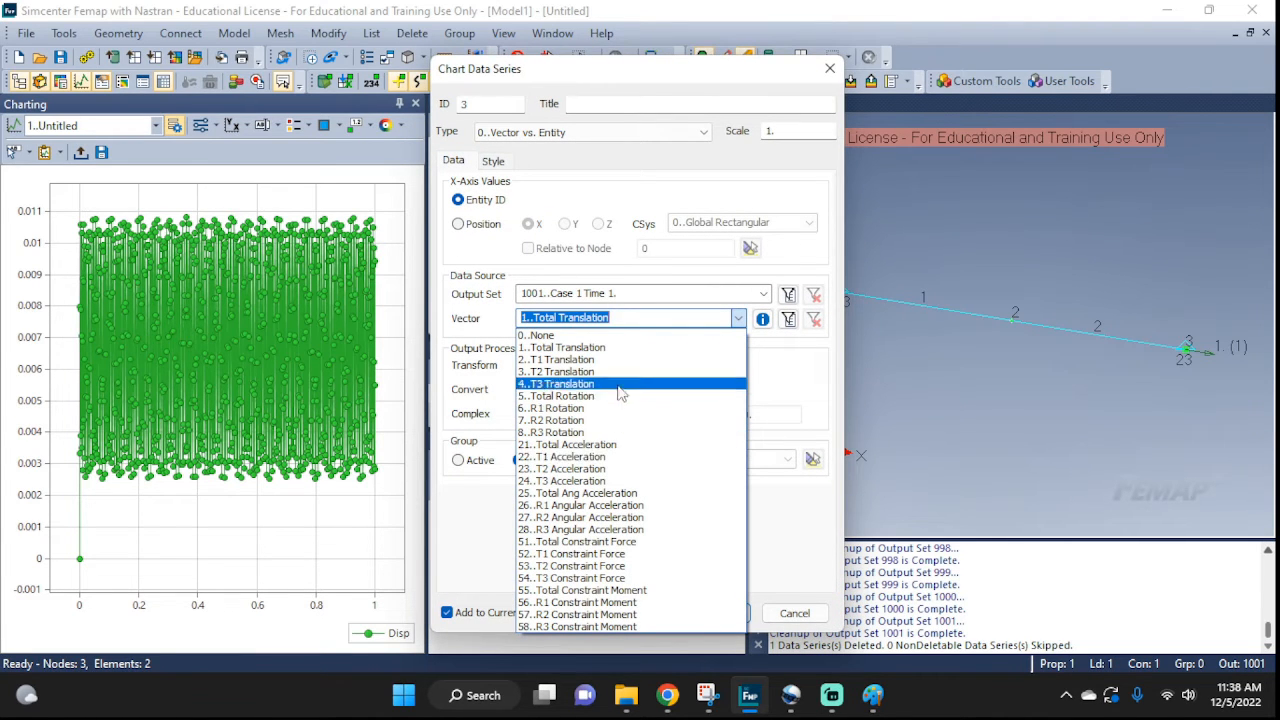
click(785, 77)
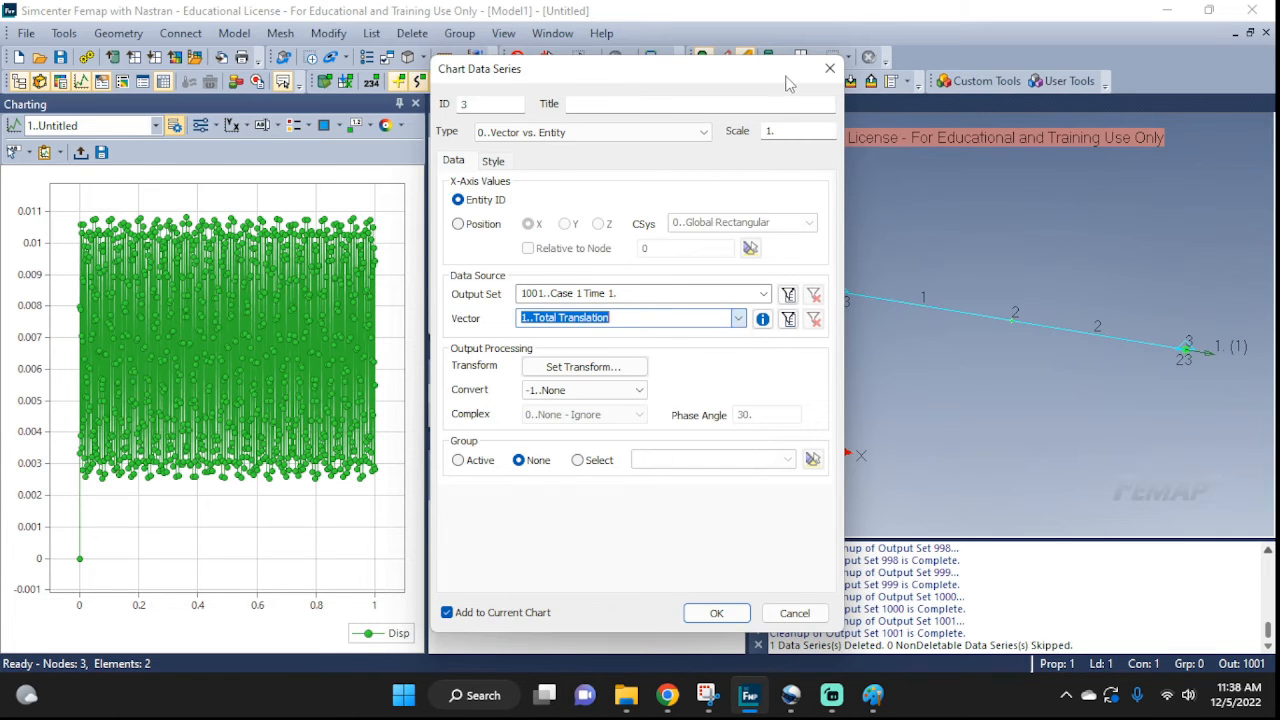
click(829, 70)
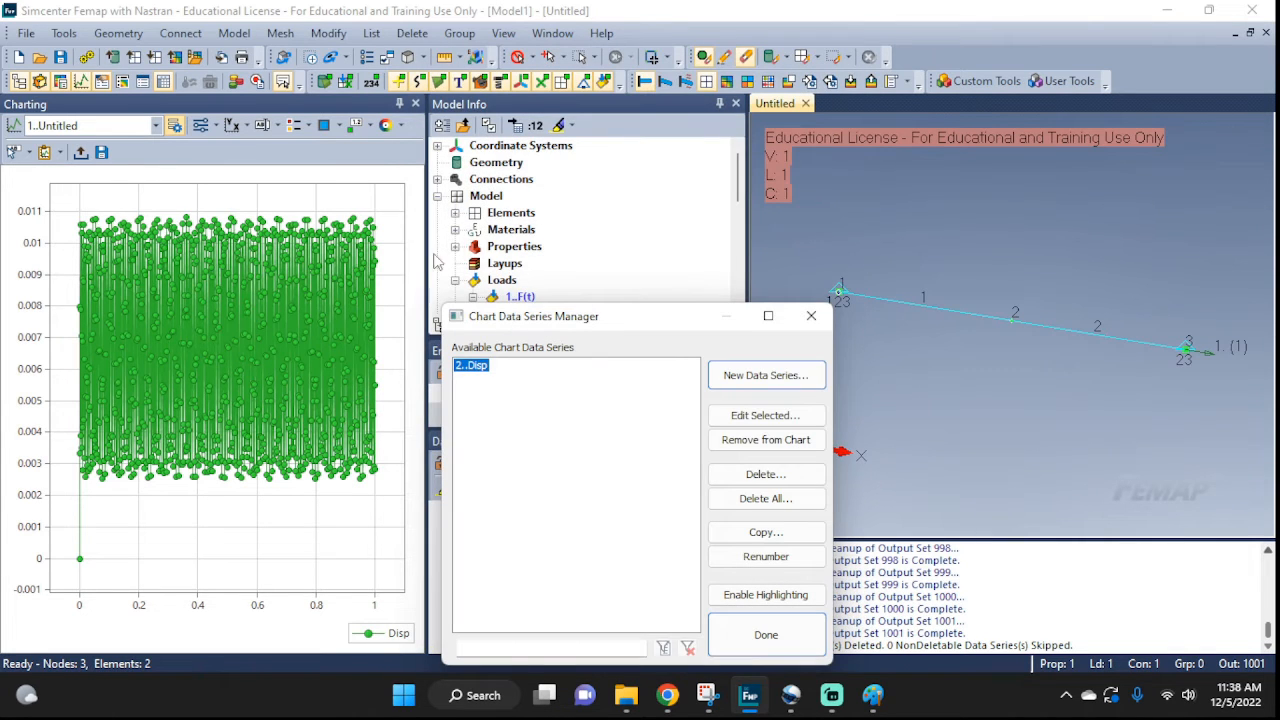
click(811, 315)
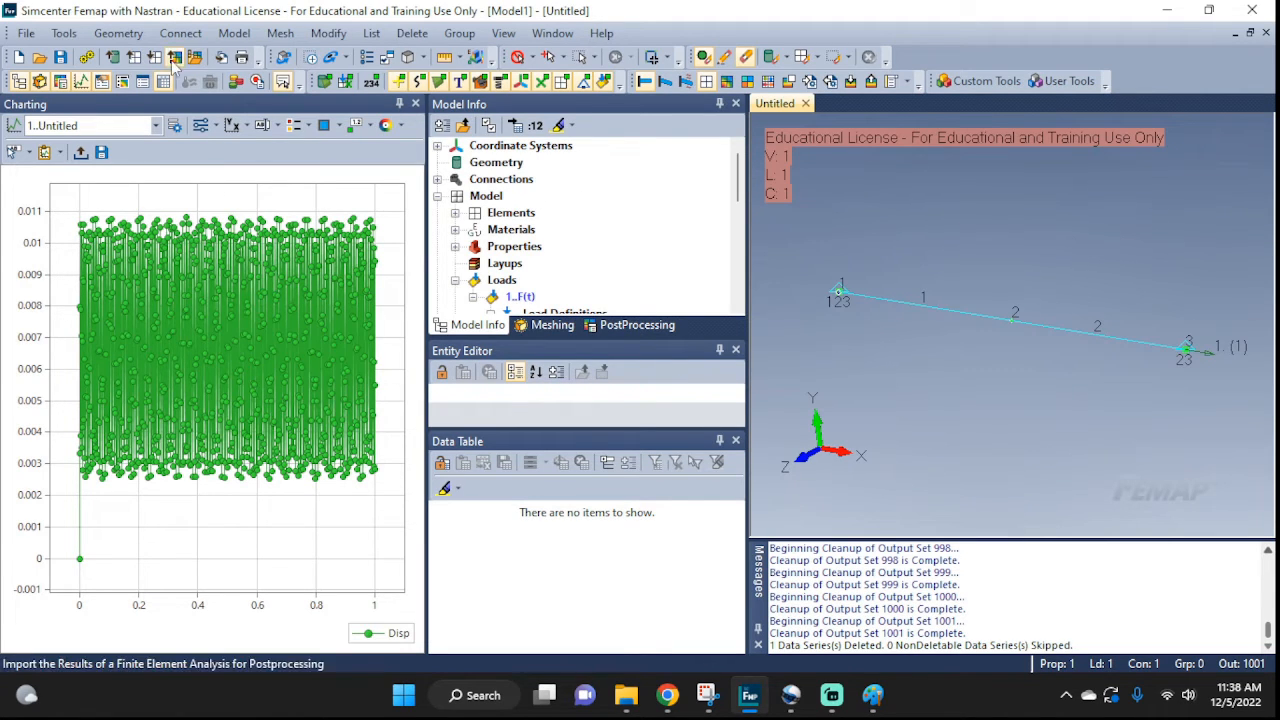
Step: Create a second Simcenter Nastran analysis set titled Rod-Sol109(2) with Transient Dynamic/Time History as the analysis type
click(236, 34)
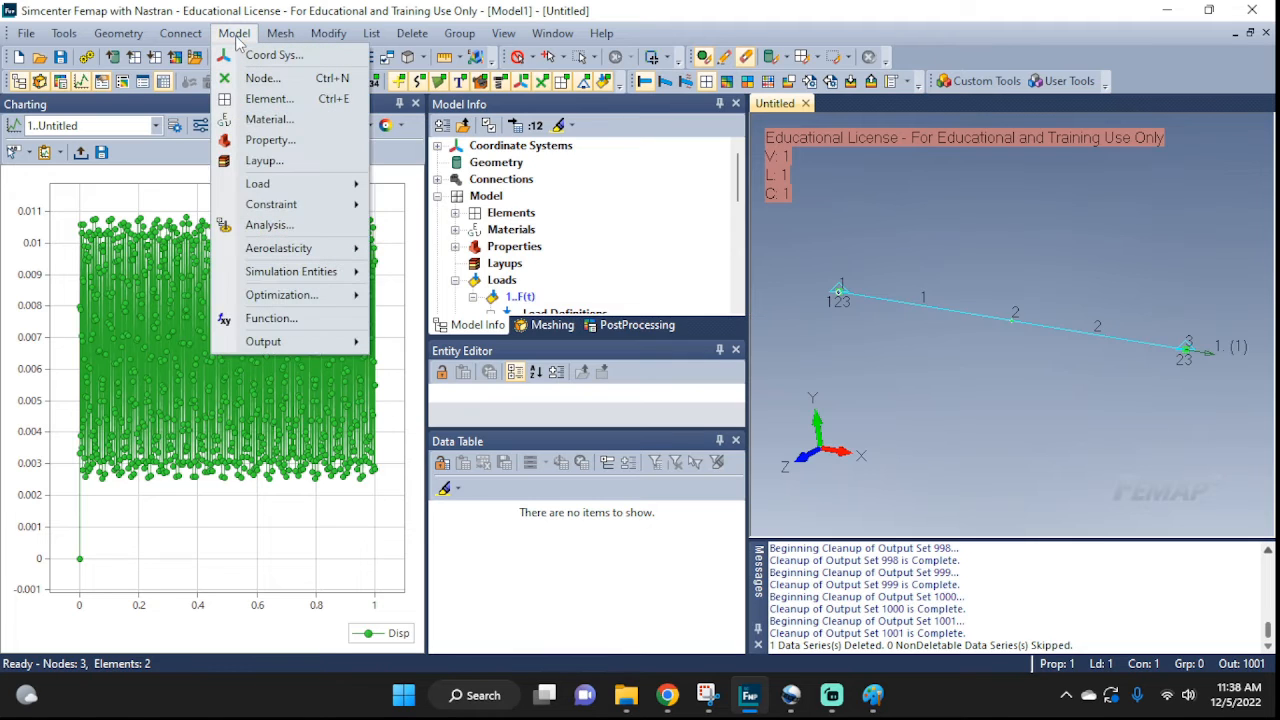
click(250, 228)
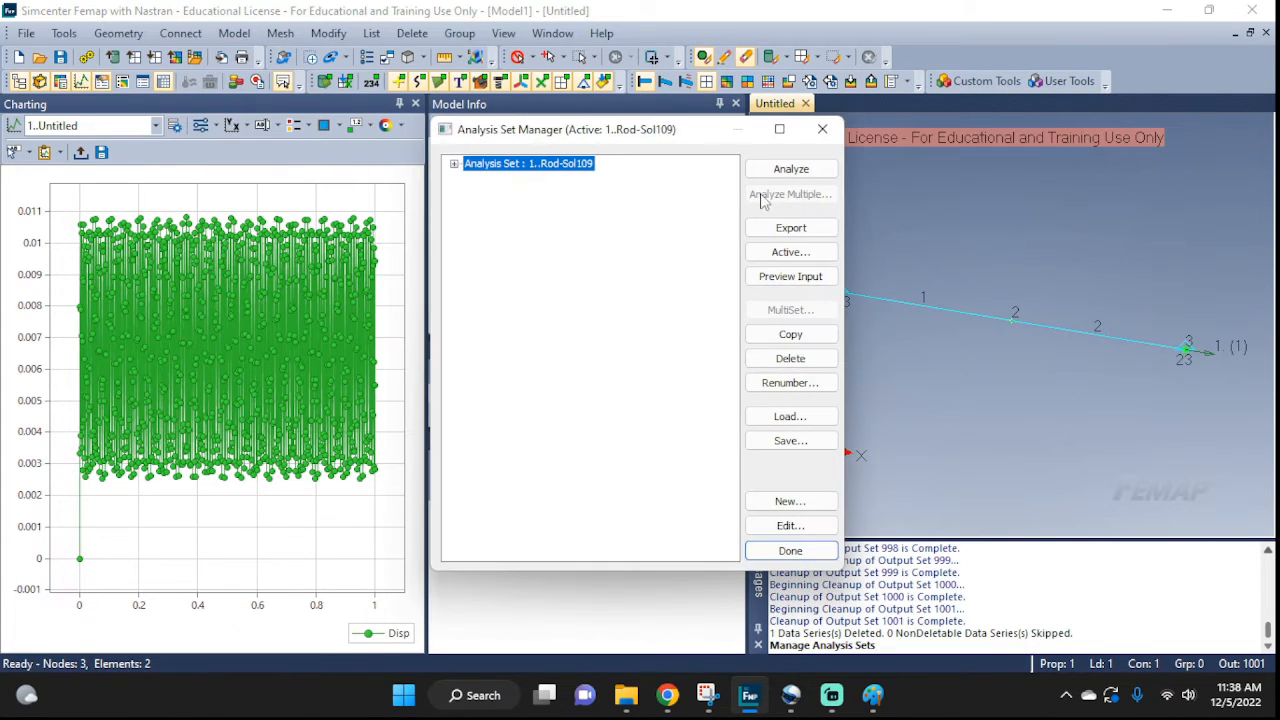
click(790, 501)
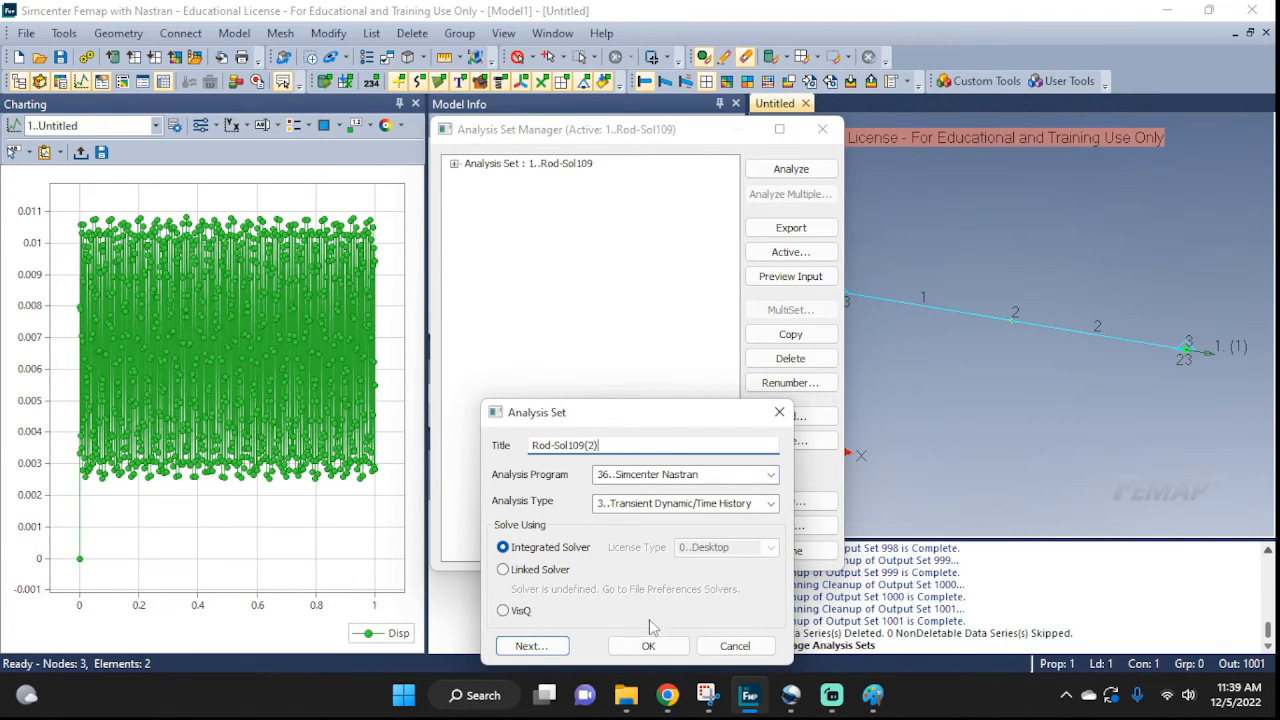
click(650, 641)
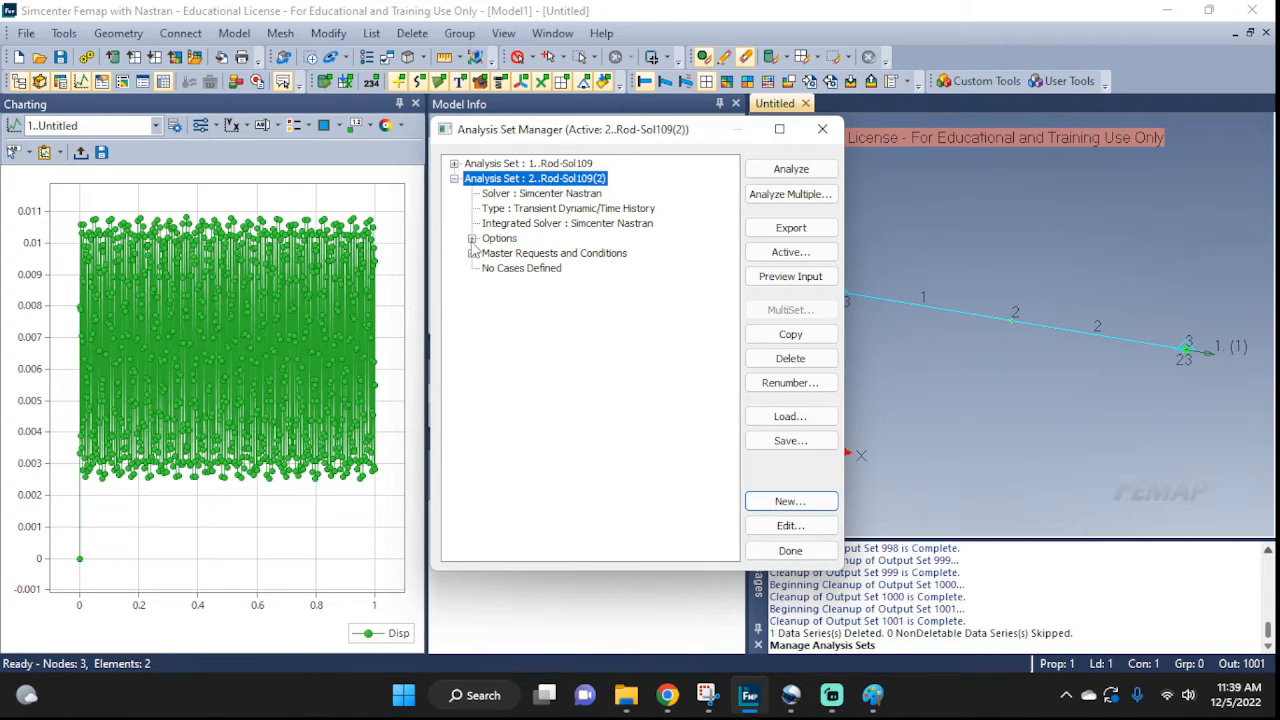
Step: Define the dynamics options of Rod-Sol109(2) with 1000 time steps, 0.001 time per step and an output interval of 1
click(471, 239)
click(489, 328)
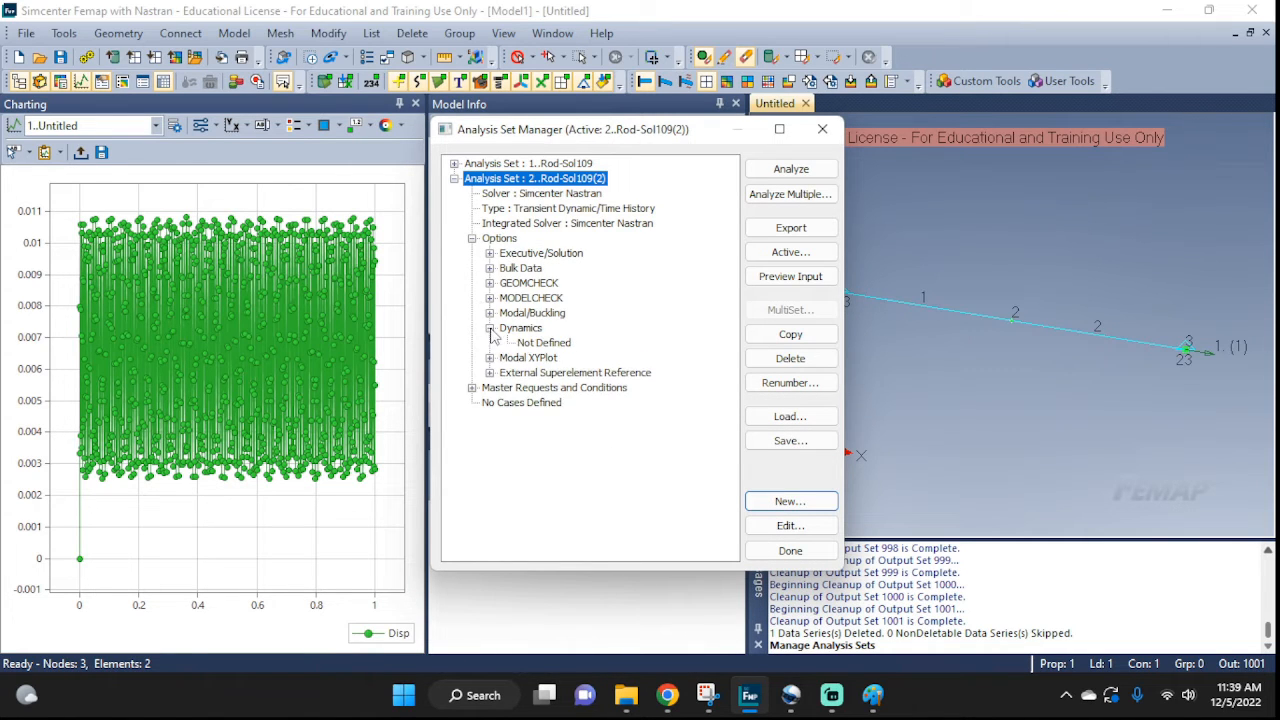
double_click(528, 343)
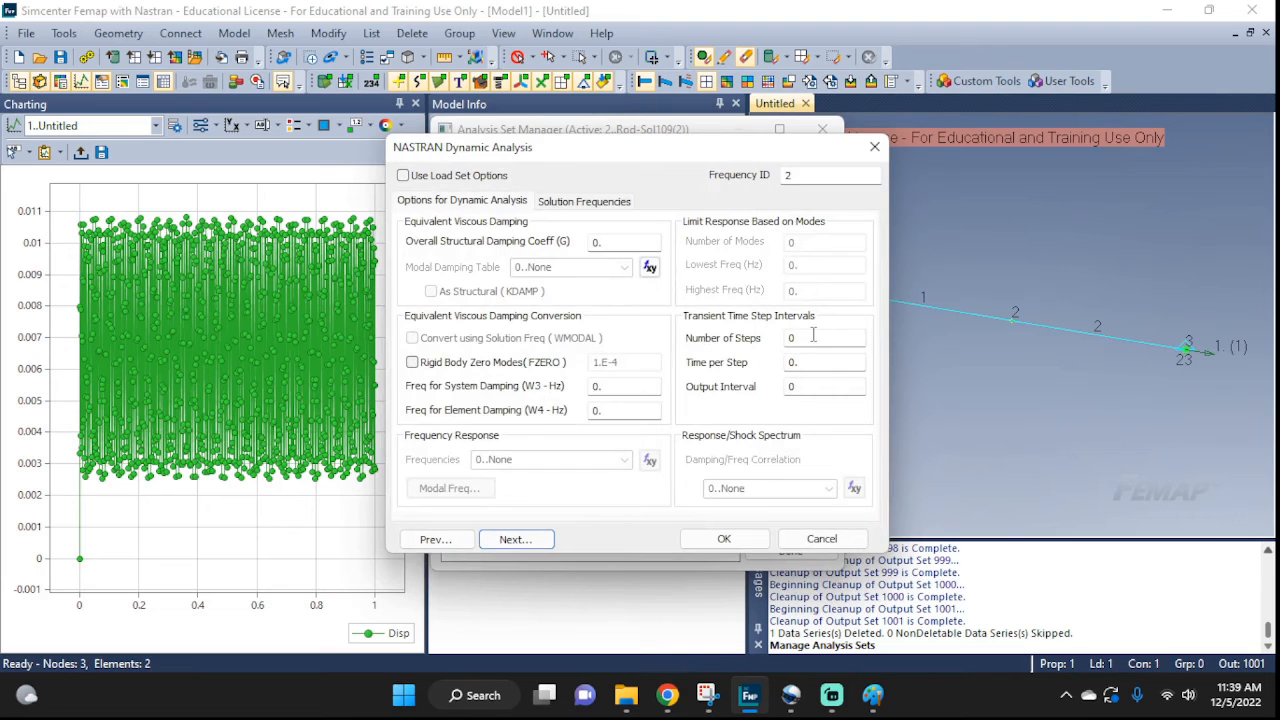
double_click(813, 335)
text(1000)
click(815, 362)
text(01)
key(Tab)
text(1)
click(722, 540)
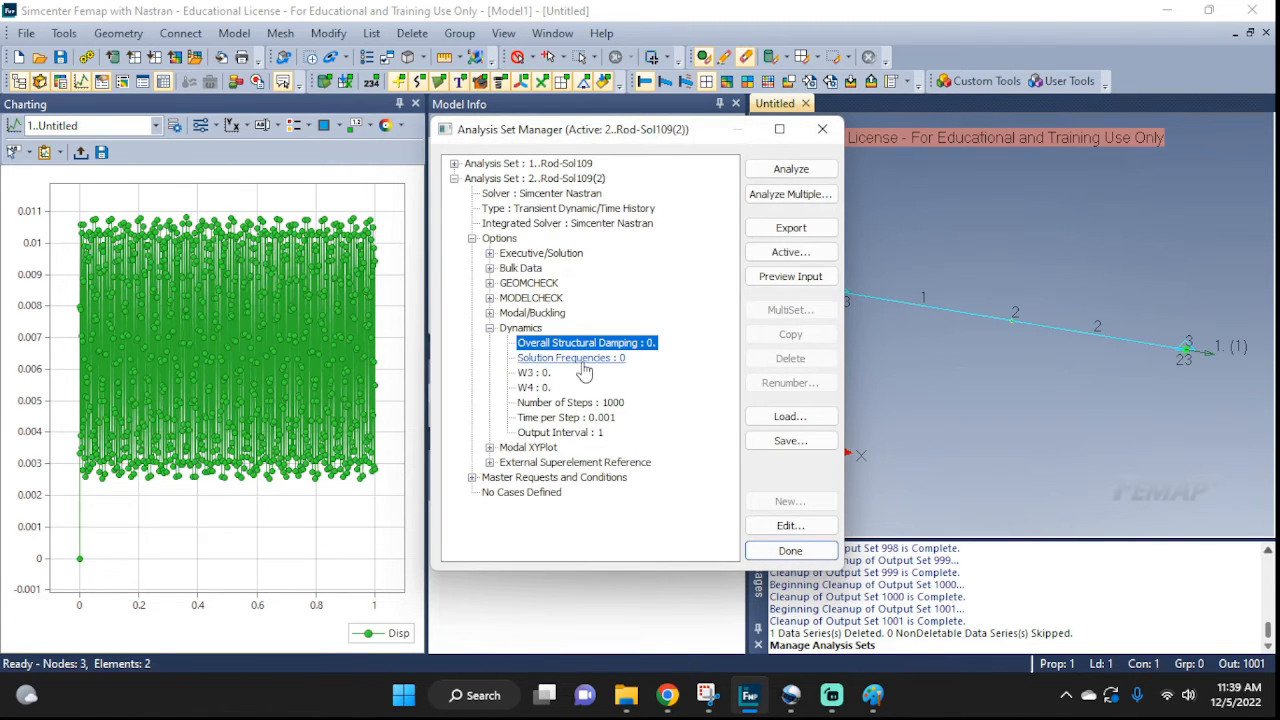
Step: Add nodal Velocity for the full model to the output requests of analysis set Rod-Sol109(2)
click(471, 478)
scroll(493, 489, down, 1)
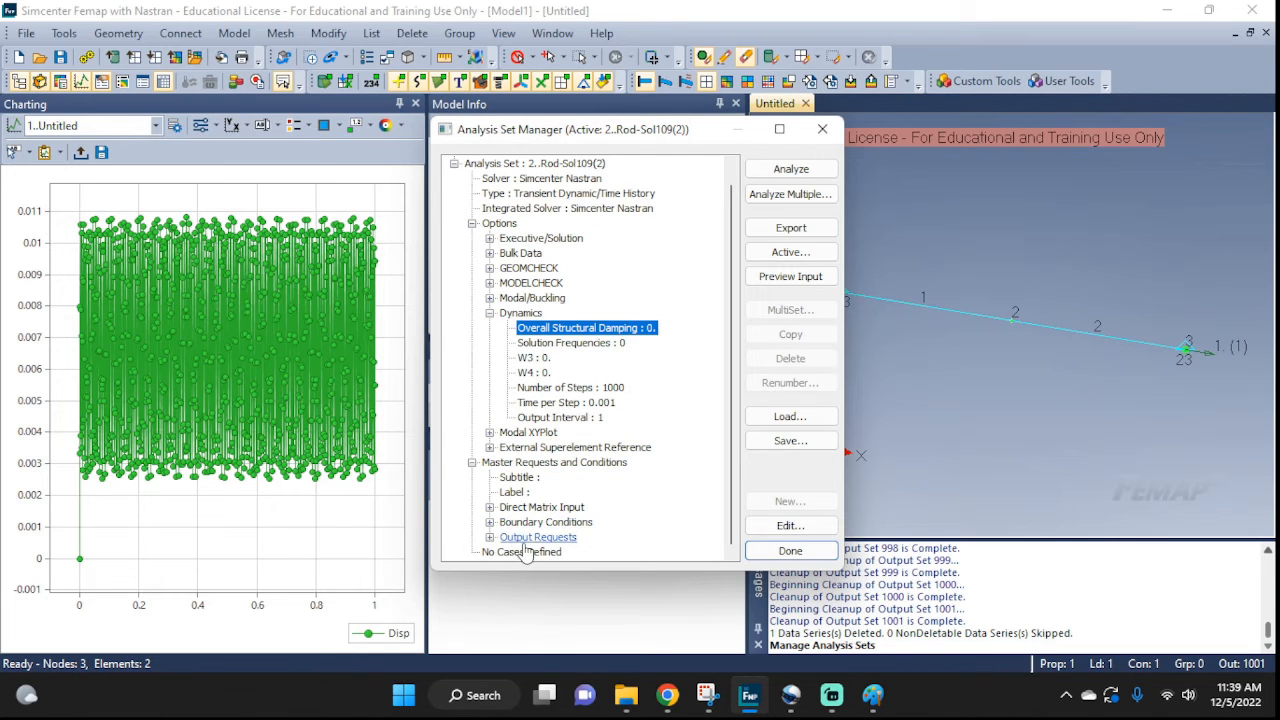
click(490, 537)
scroll(530, 500, down, 1)
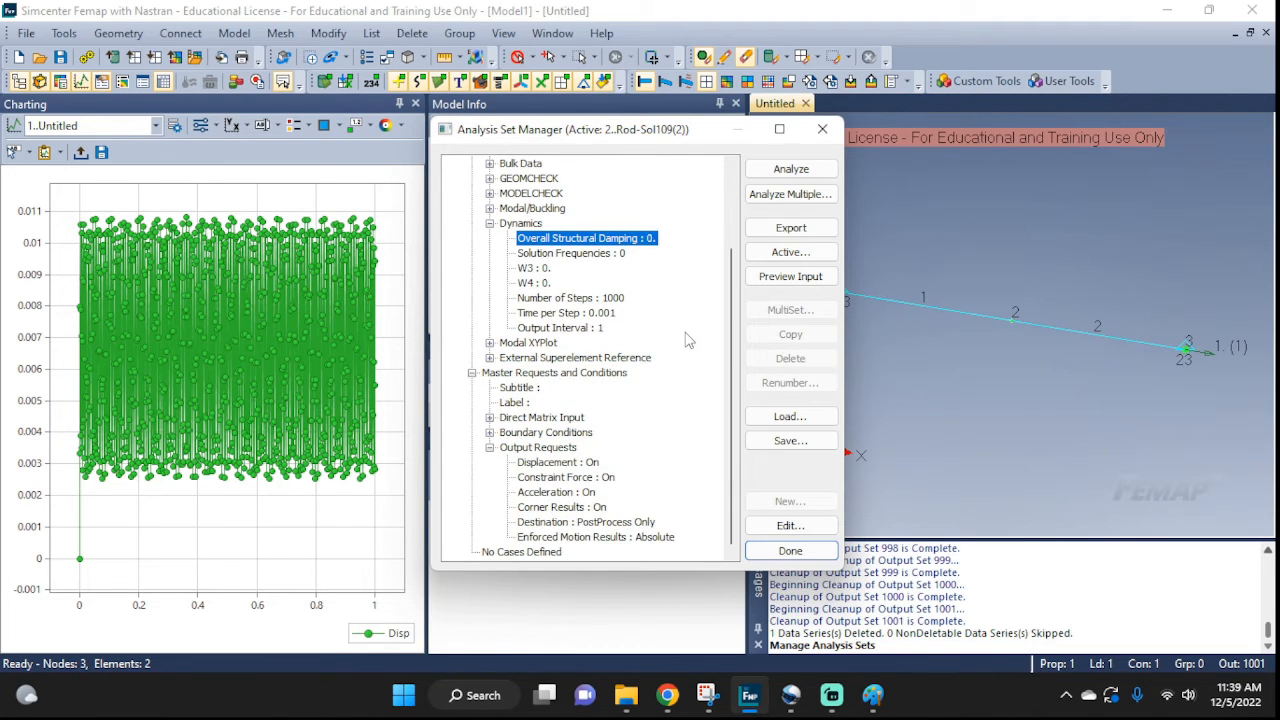
double_click(537, 450)
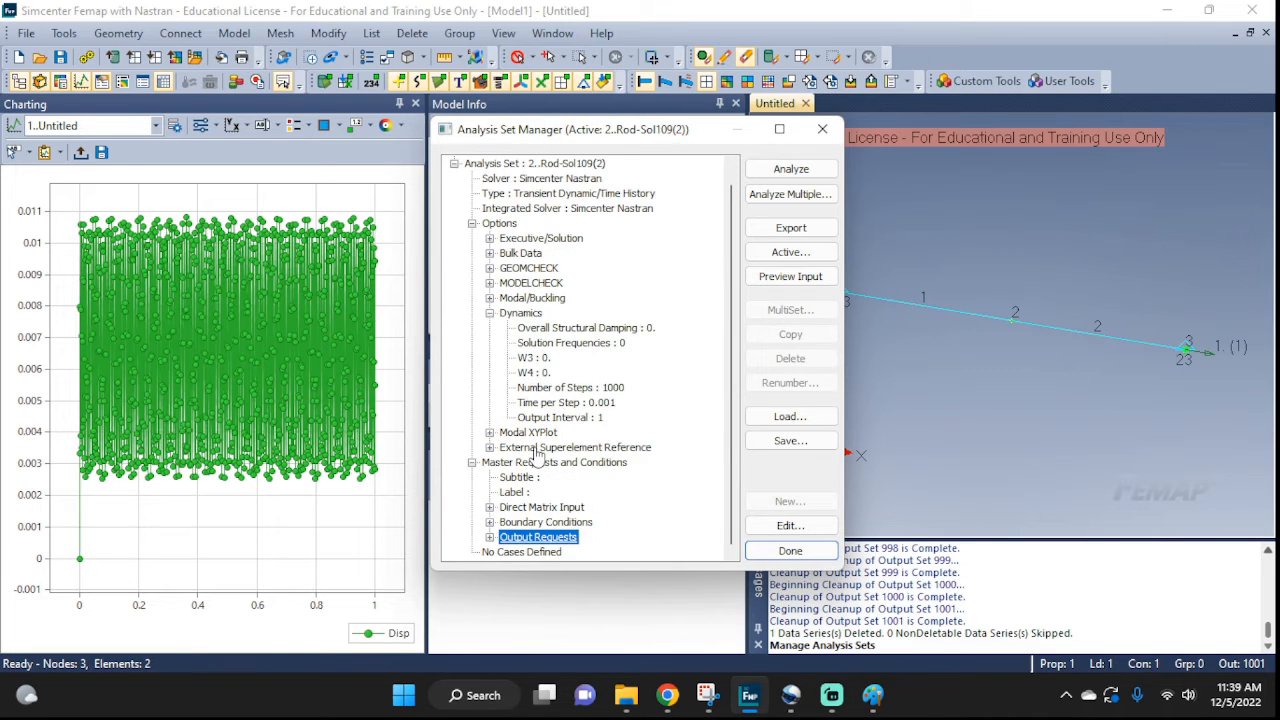
click(490, 537)
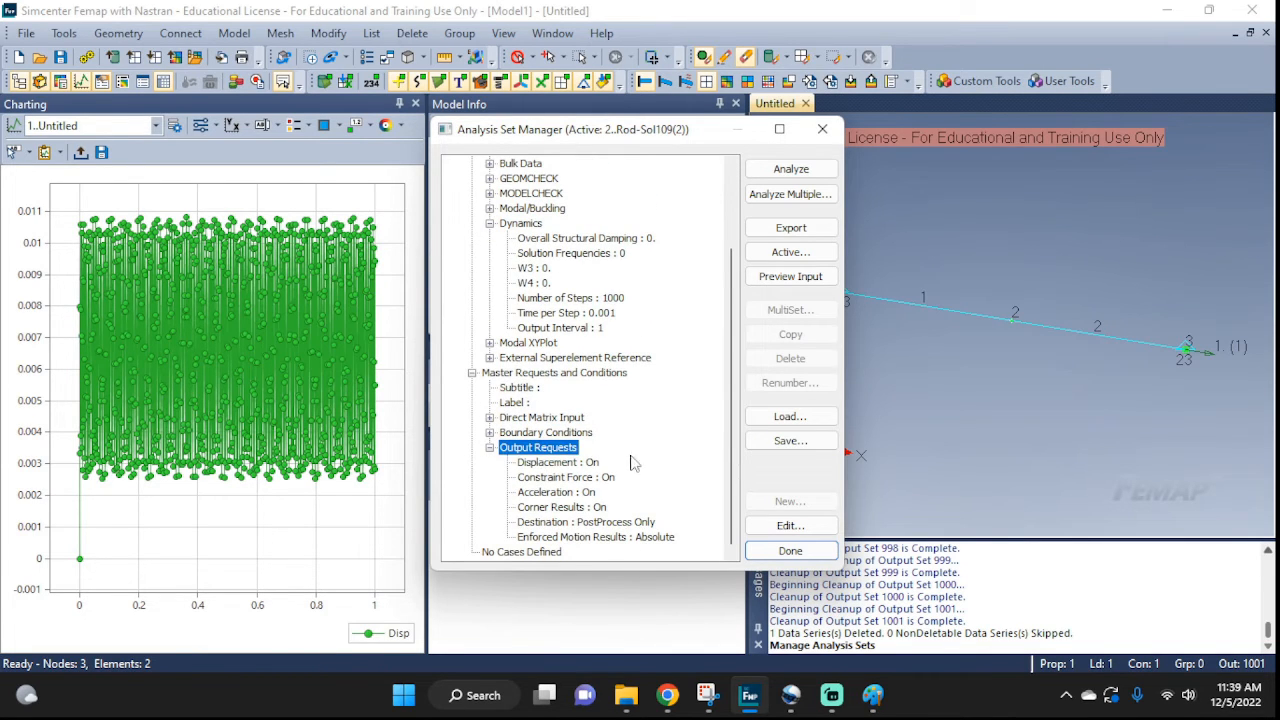
double_click(556, 463)
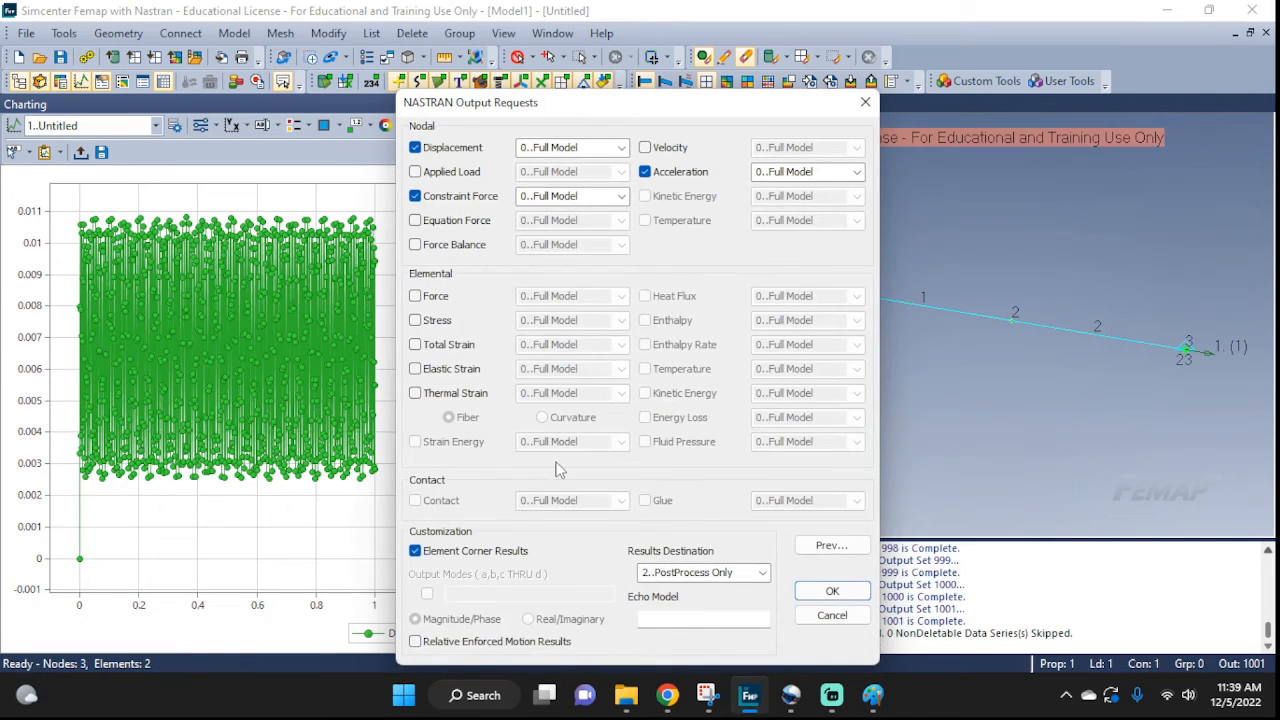
drag(523, 112, 911, 107)
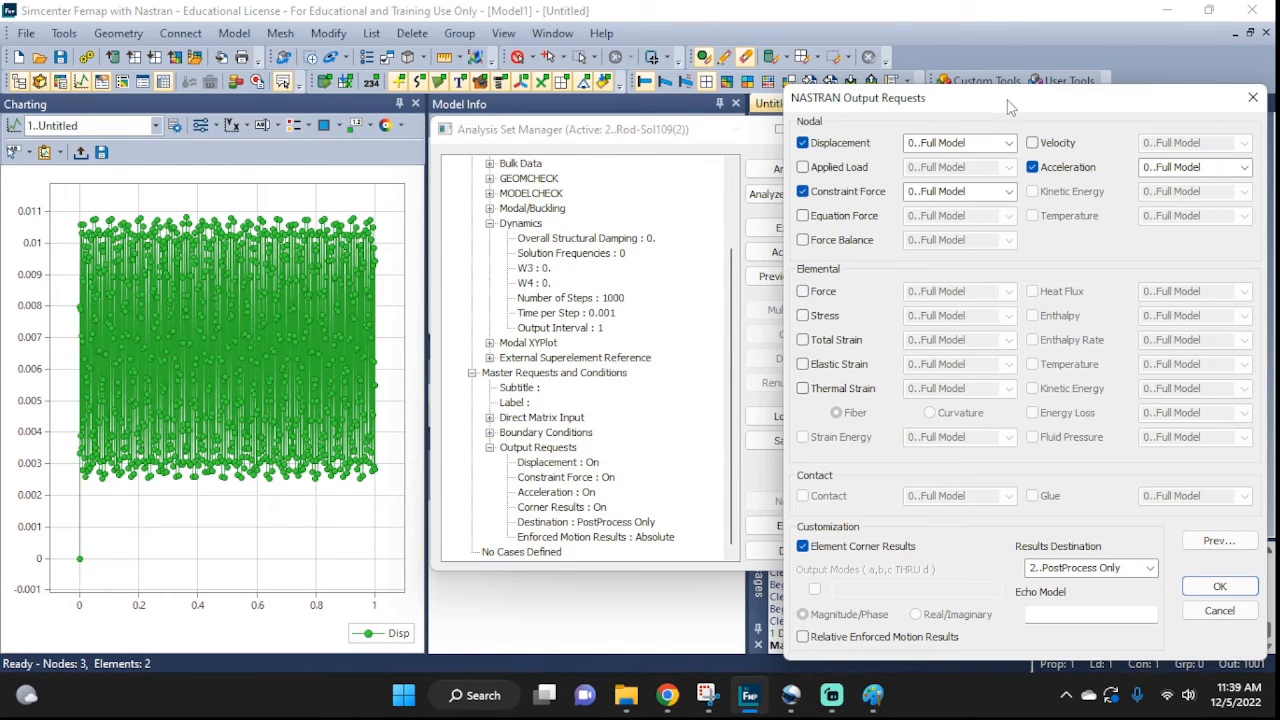
drag(1011, 108, 698, 60)
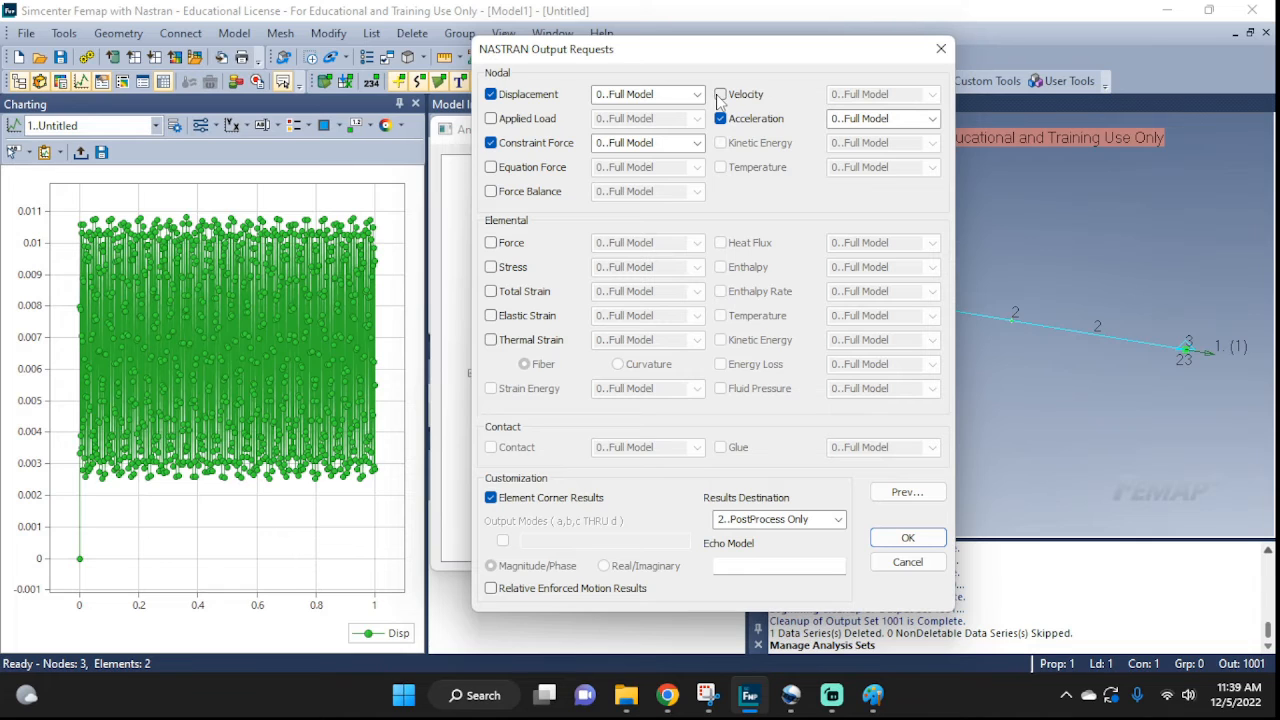
click(720, 95)
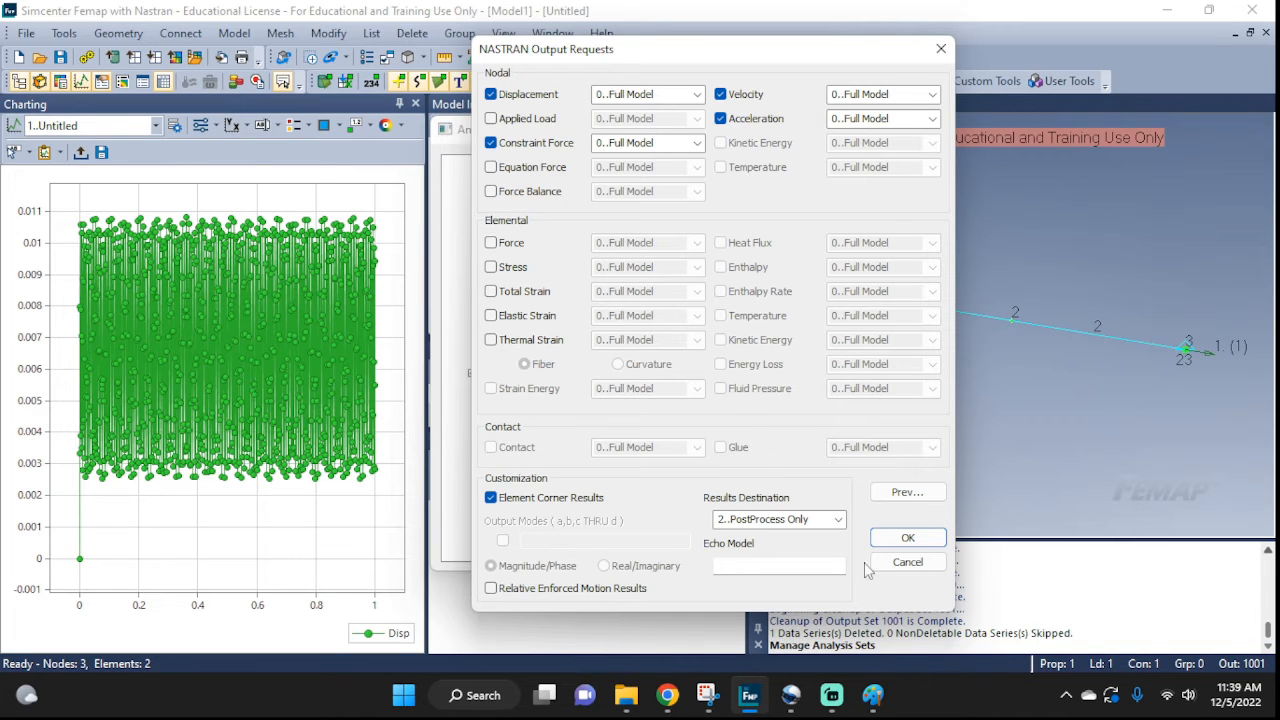
click(910, 540)
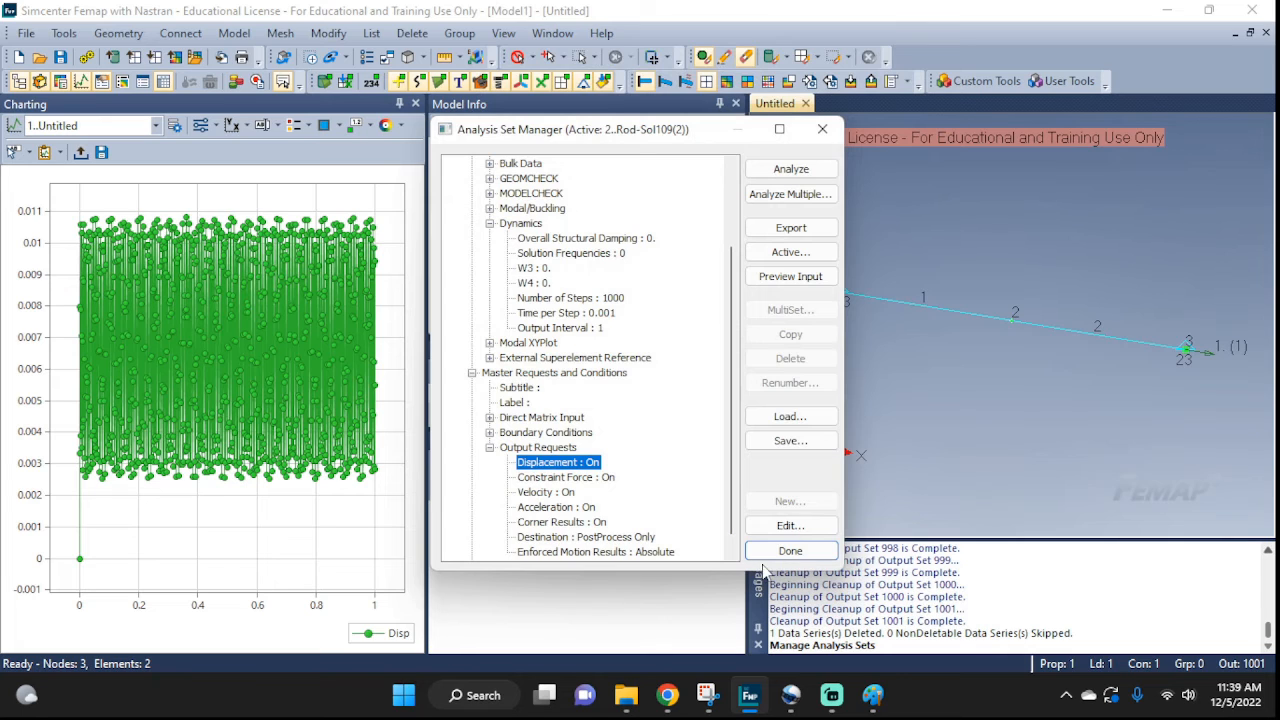
Step: Run the analysis of Rod-Sol109(2) and close the analysis monitor once the results are loaded
scroll(660, 455, up, 3)
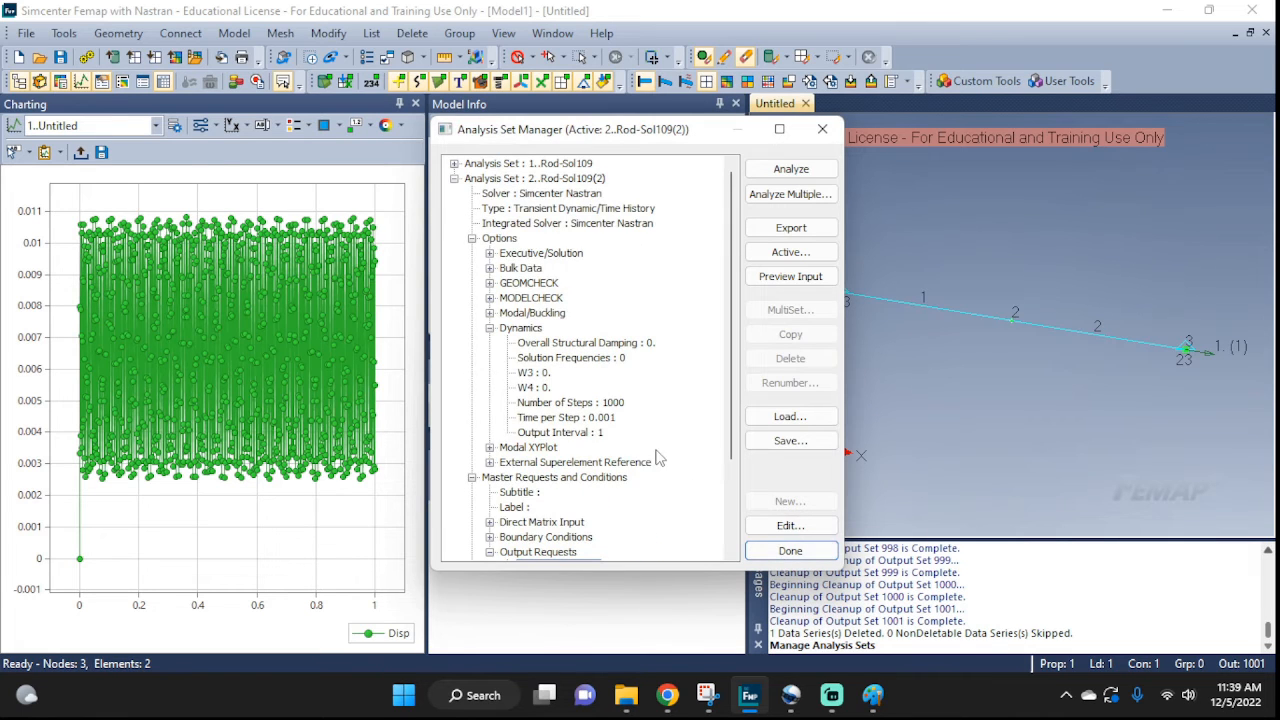
click(454, 178)
click(520, 182)
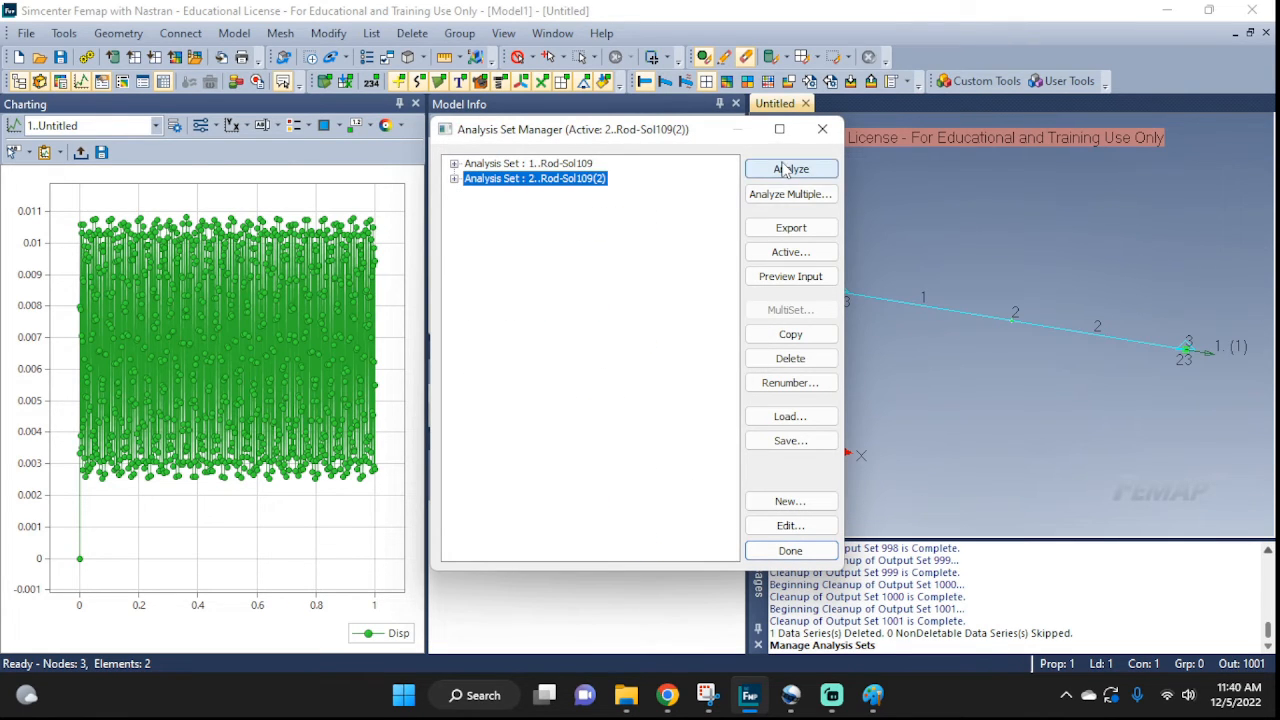
click(787, 170)
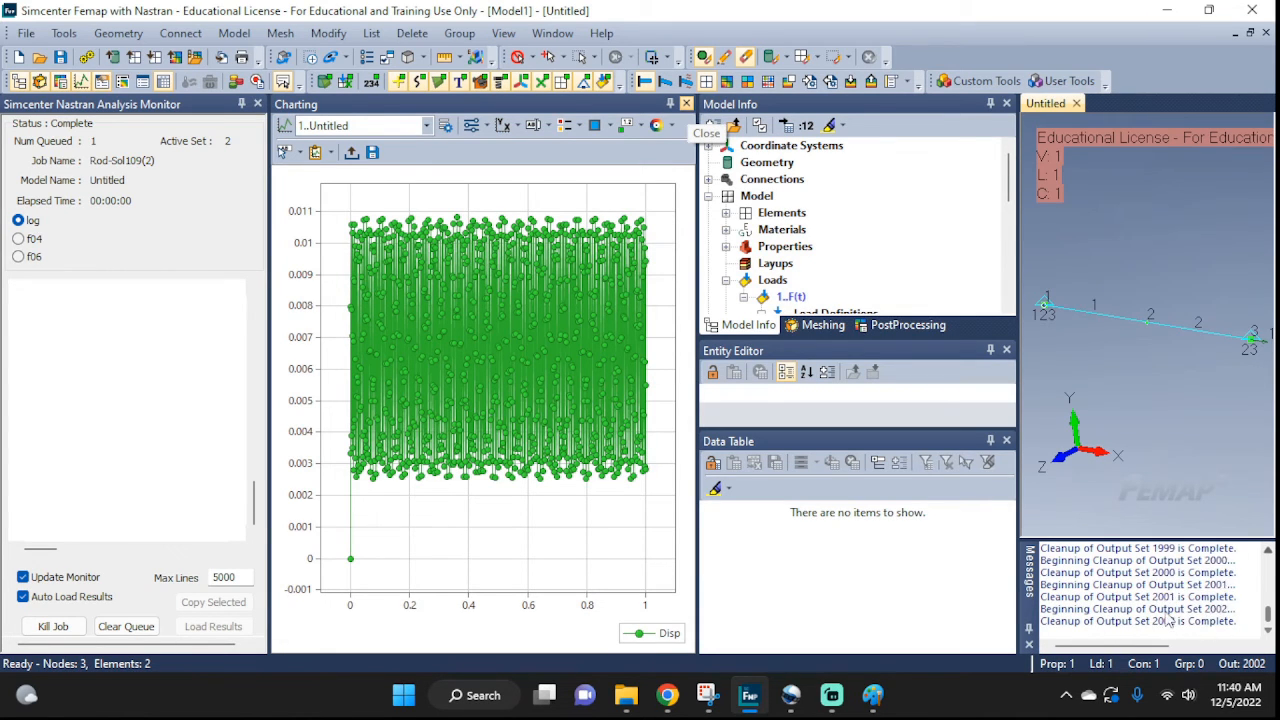
drag(1236, 621, 1157, 621)
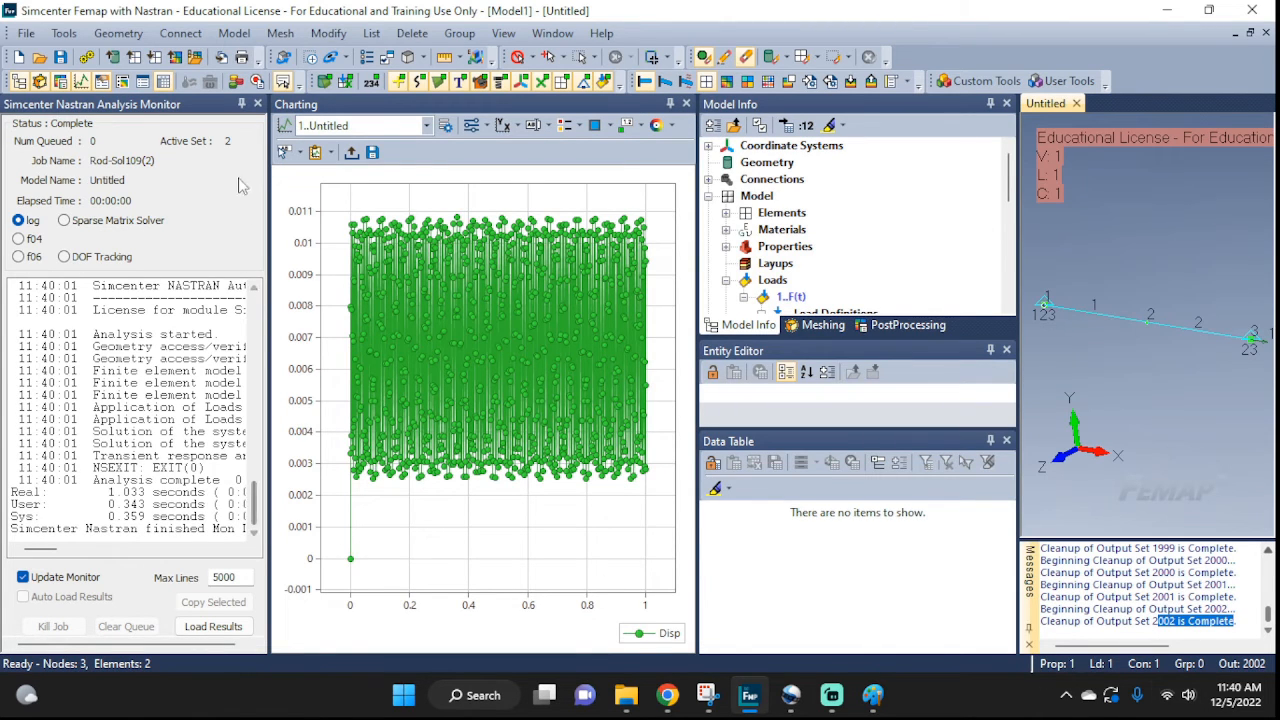
click(257, 103)
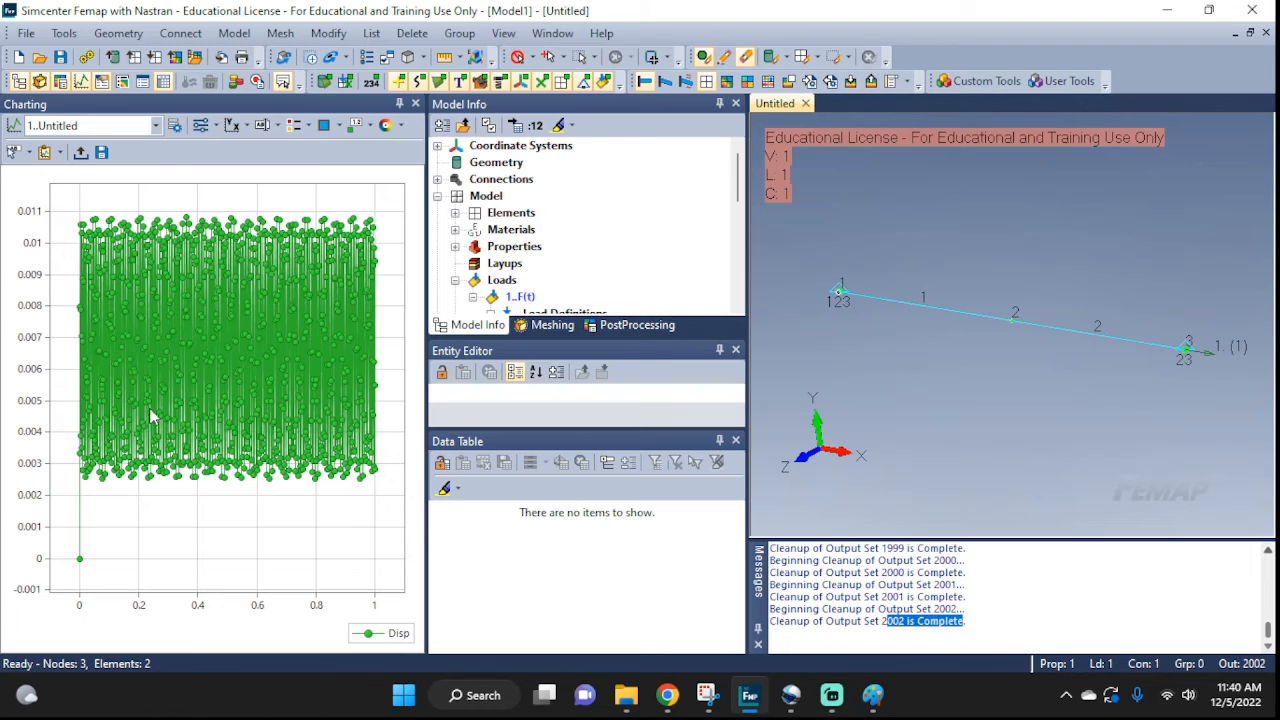
Step: Start a new chart data series titled V of type Vector vs. Set, with Output Set Value on the x-axis
click(174, 126)
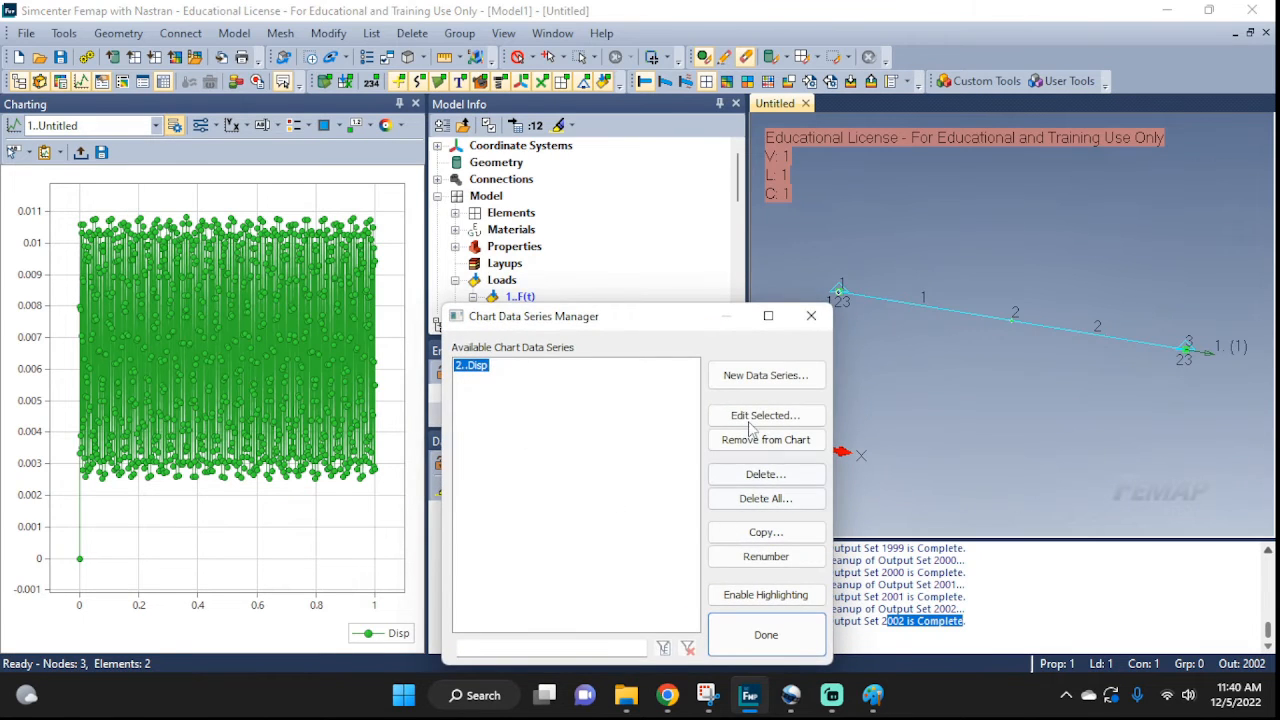
click(455, 400)
click(800, 378)
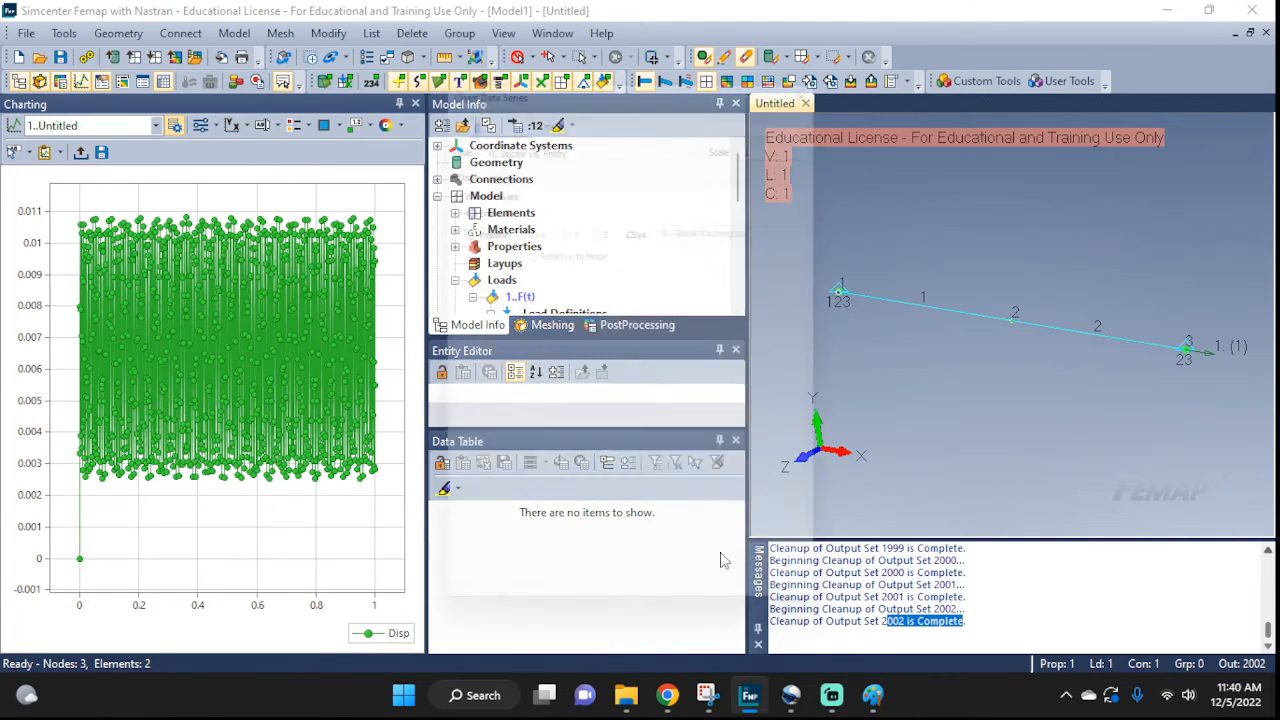
click(610, 104)
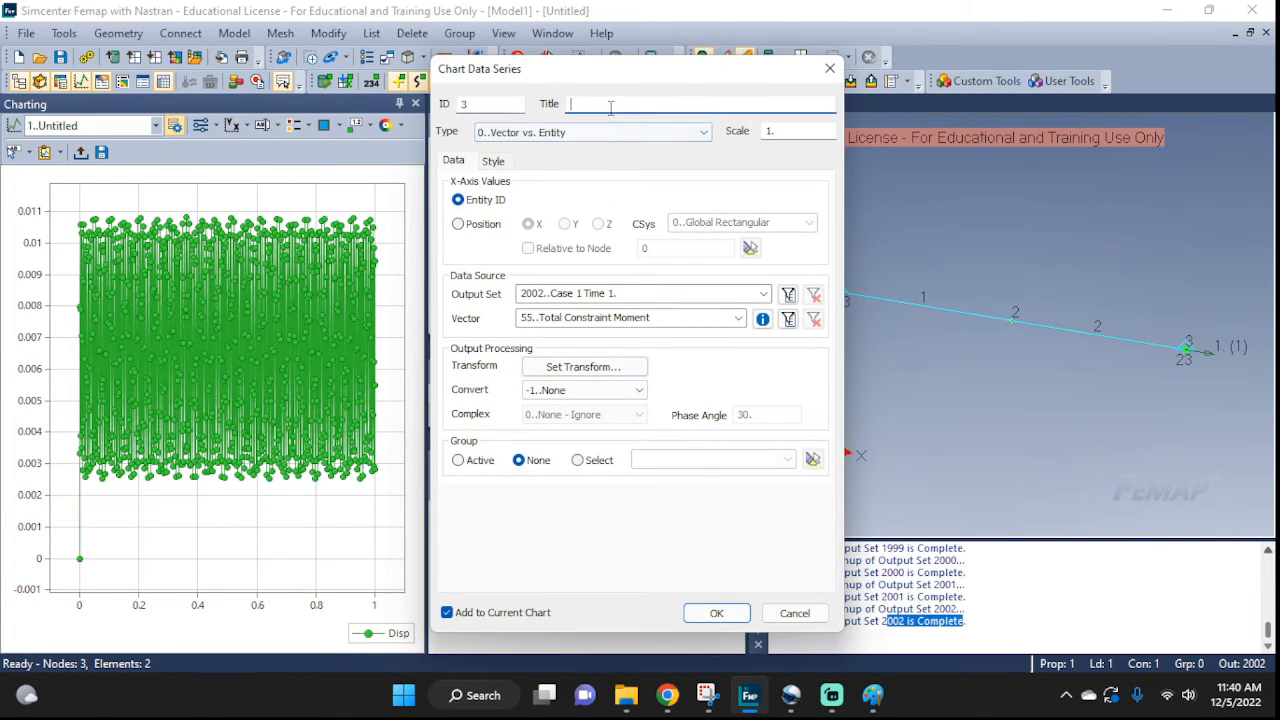
text(V)
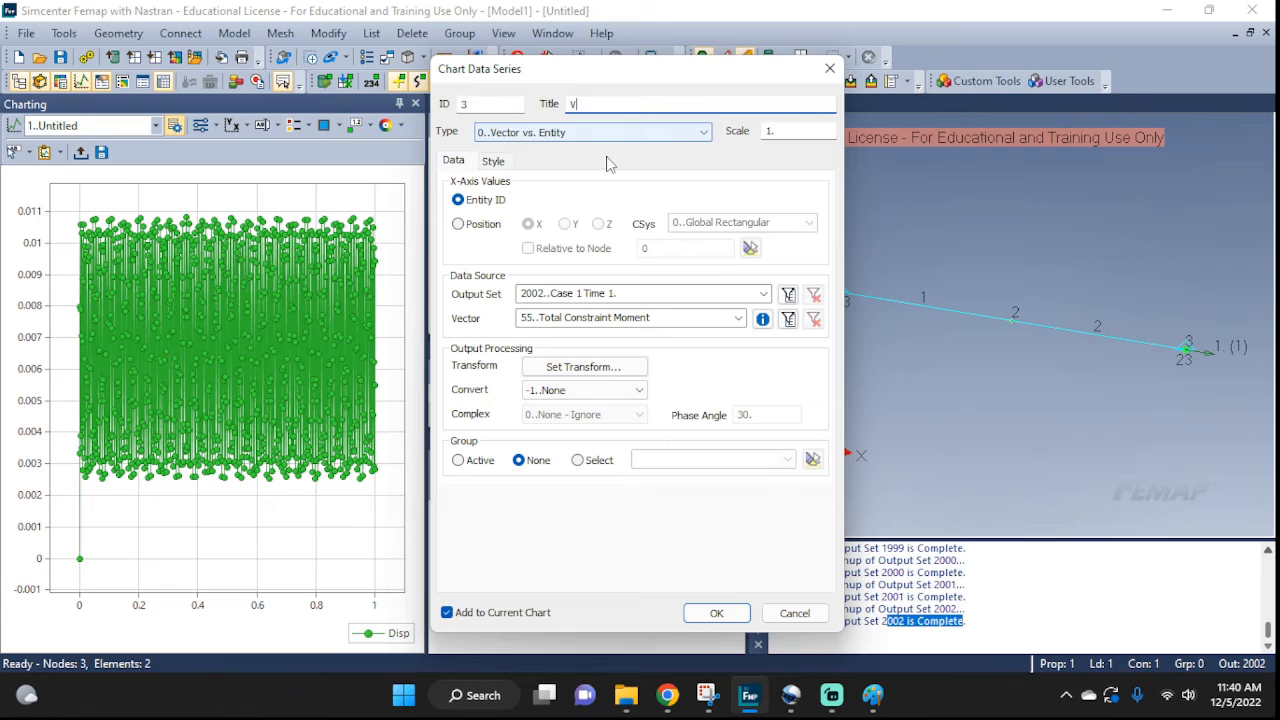
click(500, 132)
click(524, 162)
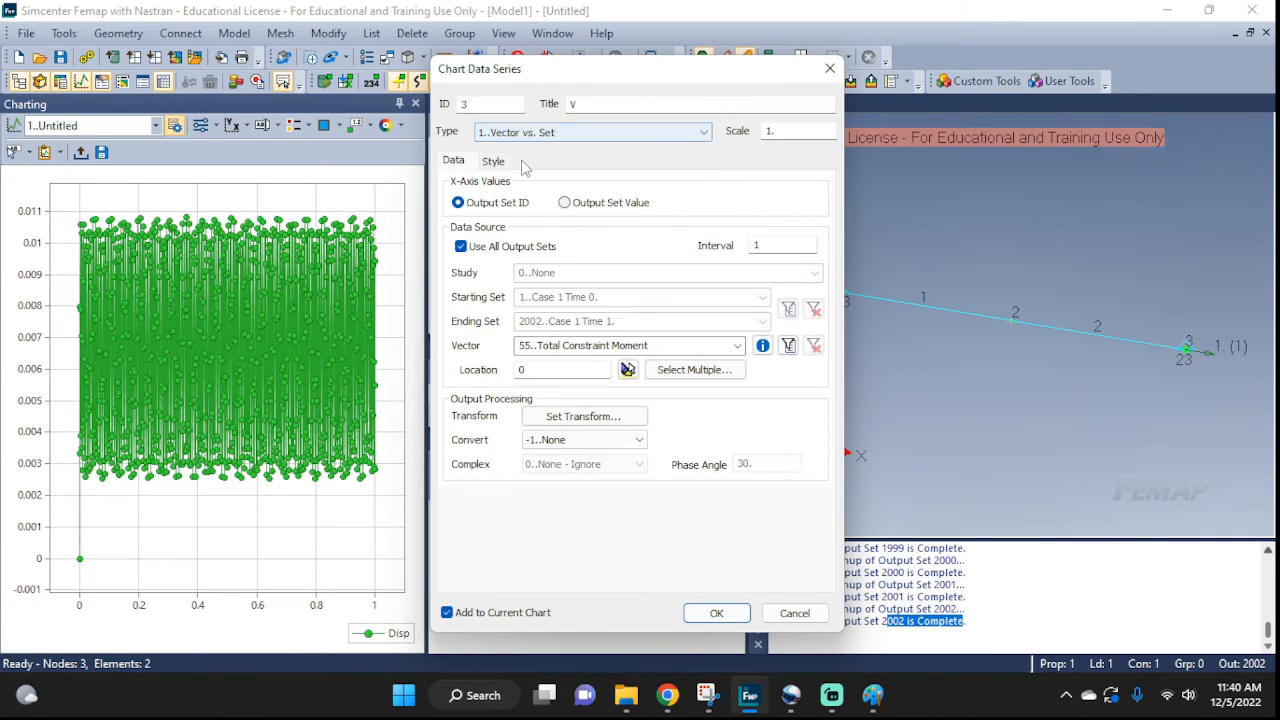
click(564, 203)
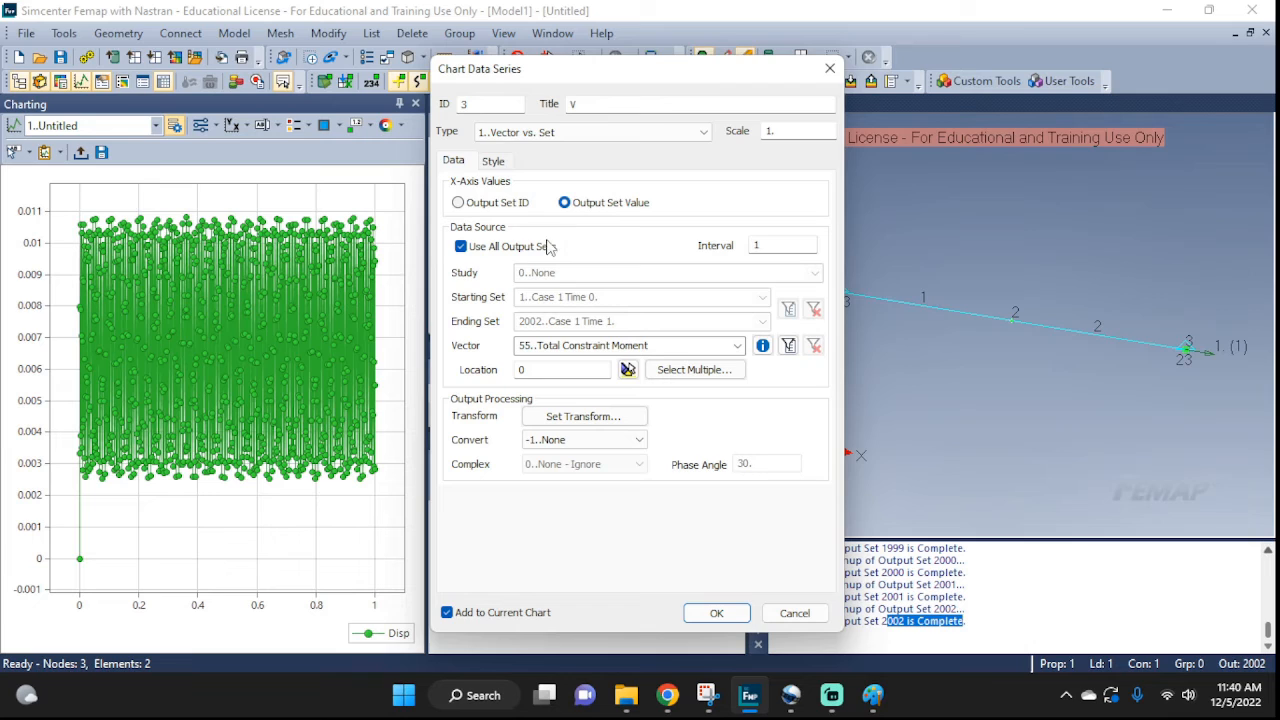
Step: Limit the V series to study 2..Rod-Sol109(2) instead of all output sets and choose 12..T1 Velocity as its vector
click(461, 247)
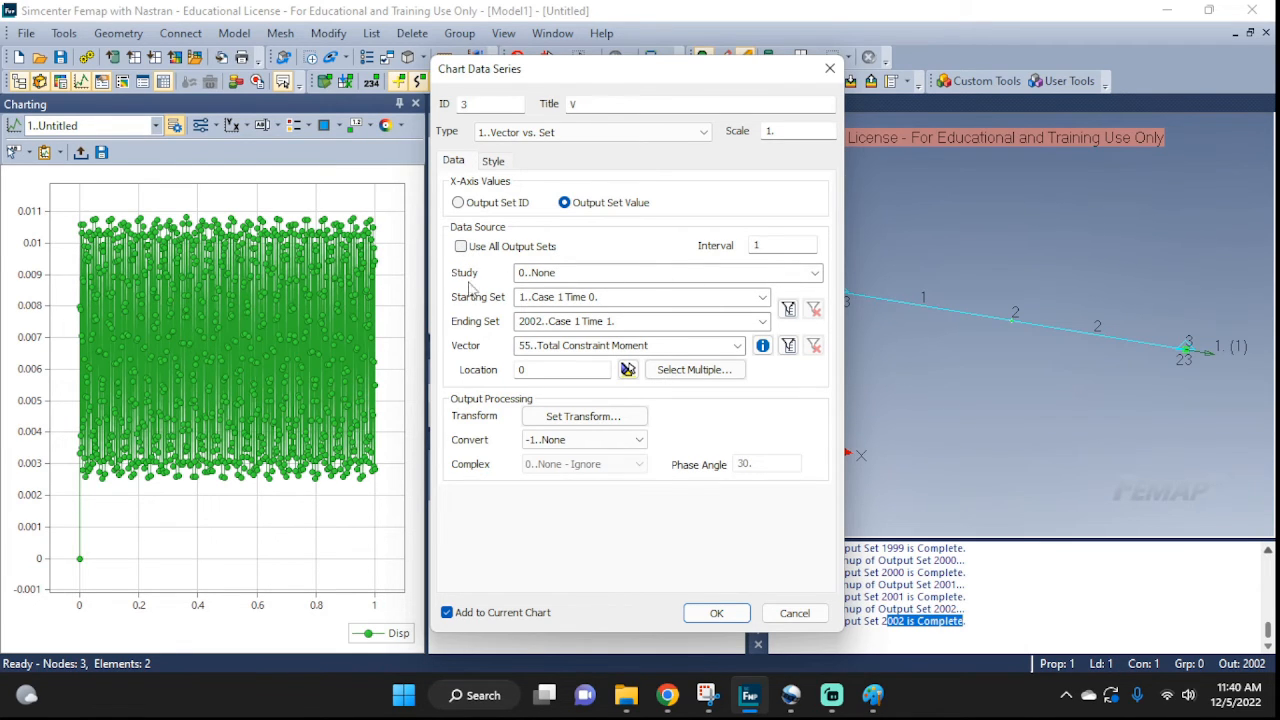
click(819, 279)
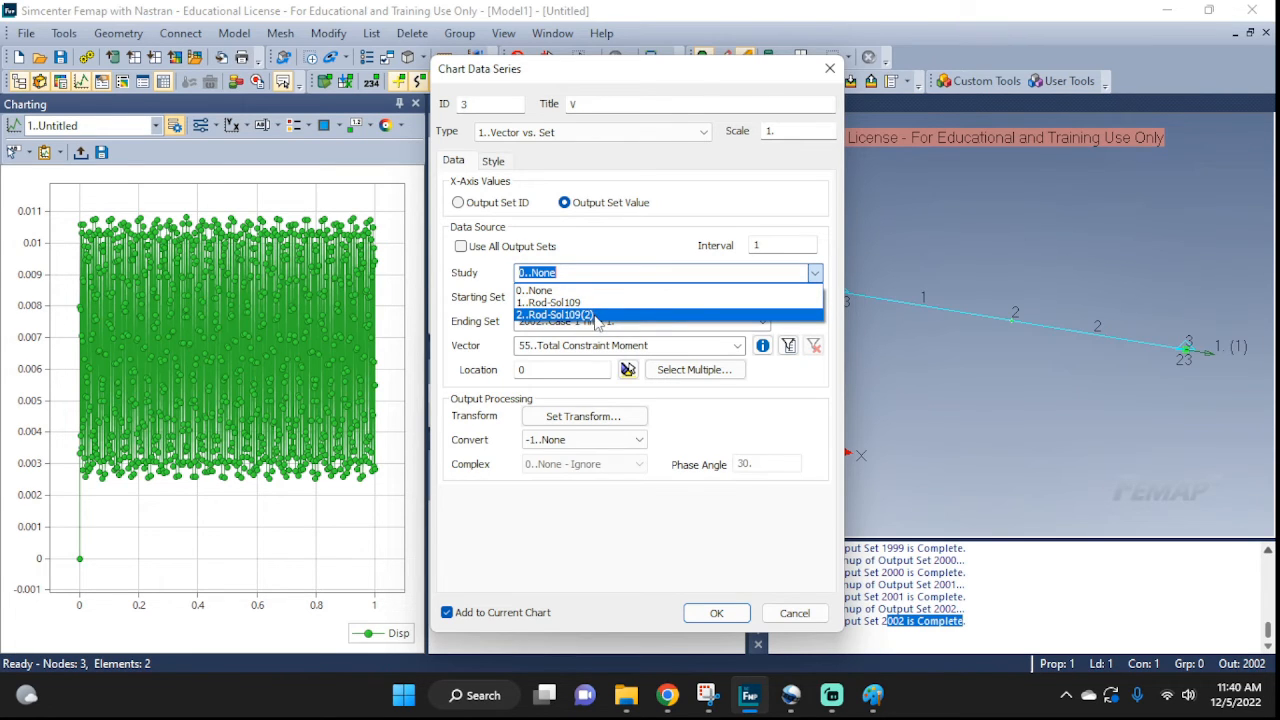
click(595, 316)
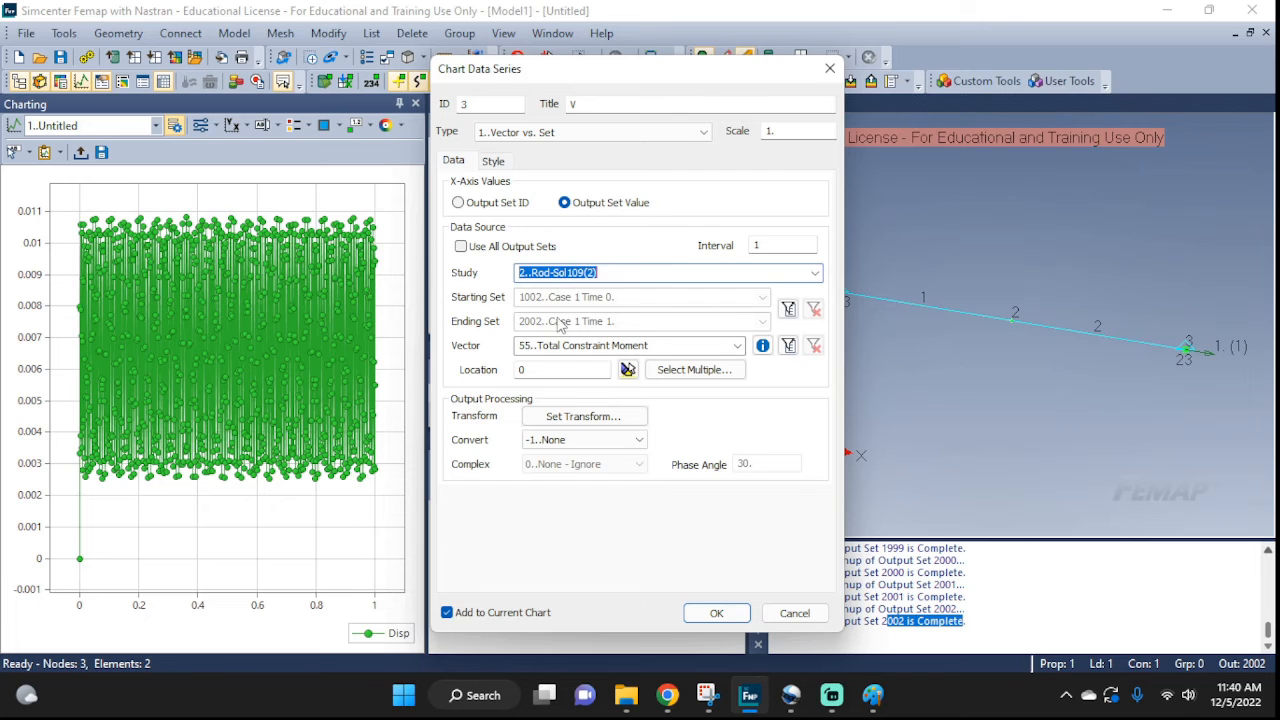
click(740, 346)
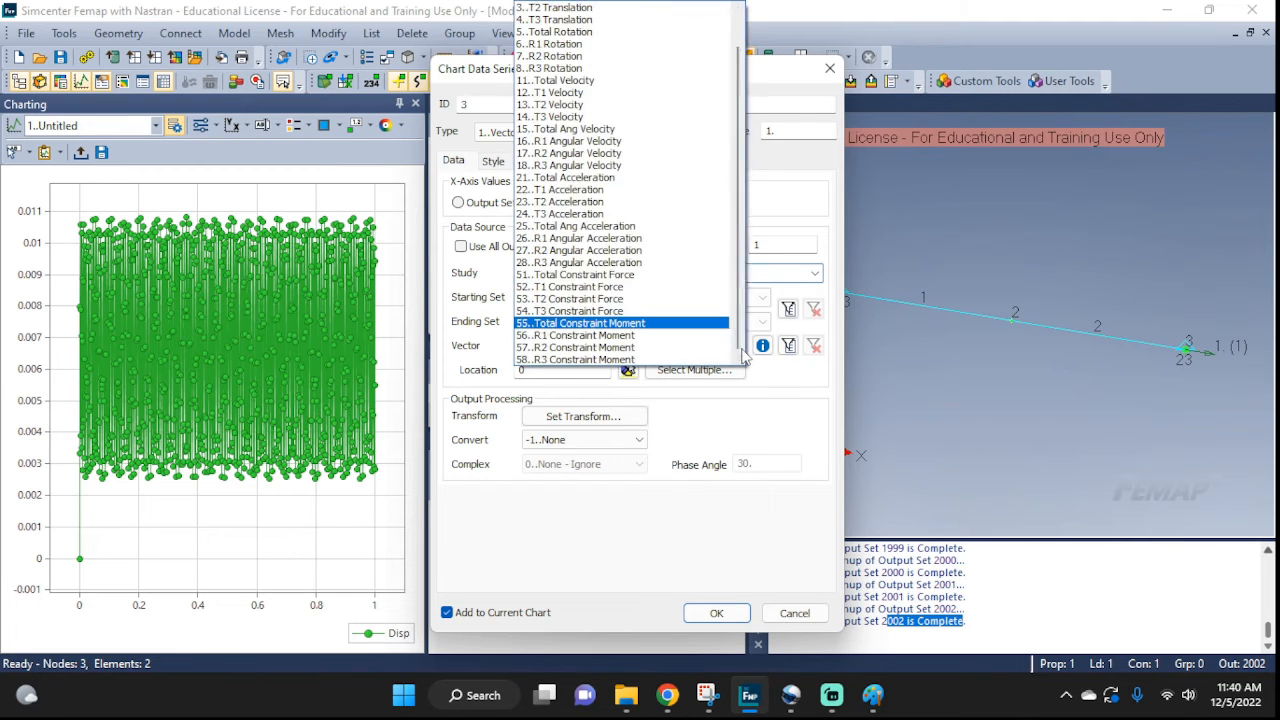
scroll(640, 272, up, 1)
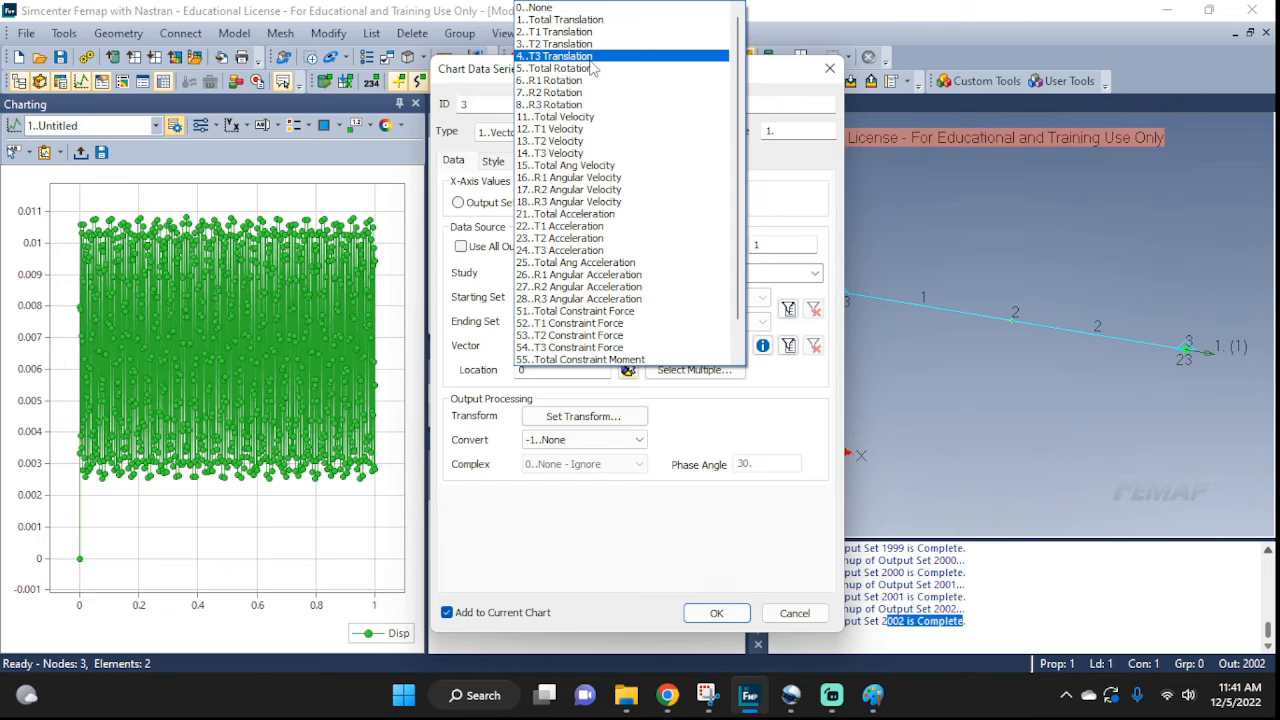
click(590, 130)
Step: Set the V series location to node 3, add it to the current chart and close the data series dialogs
double_click(538, 370)
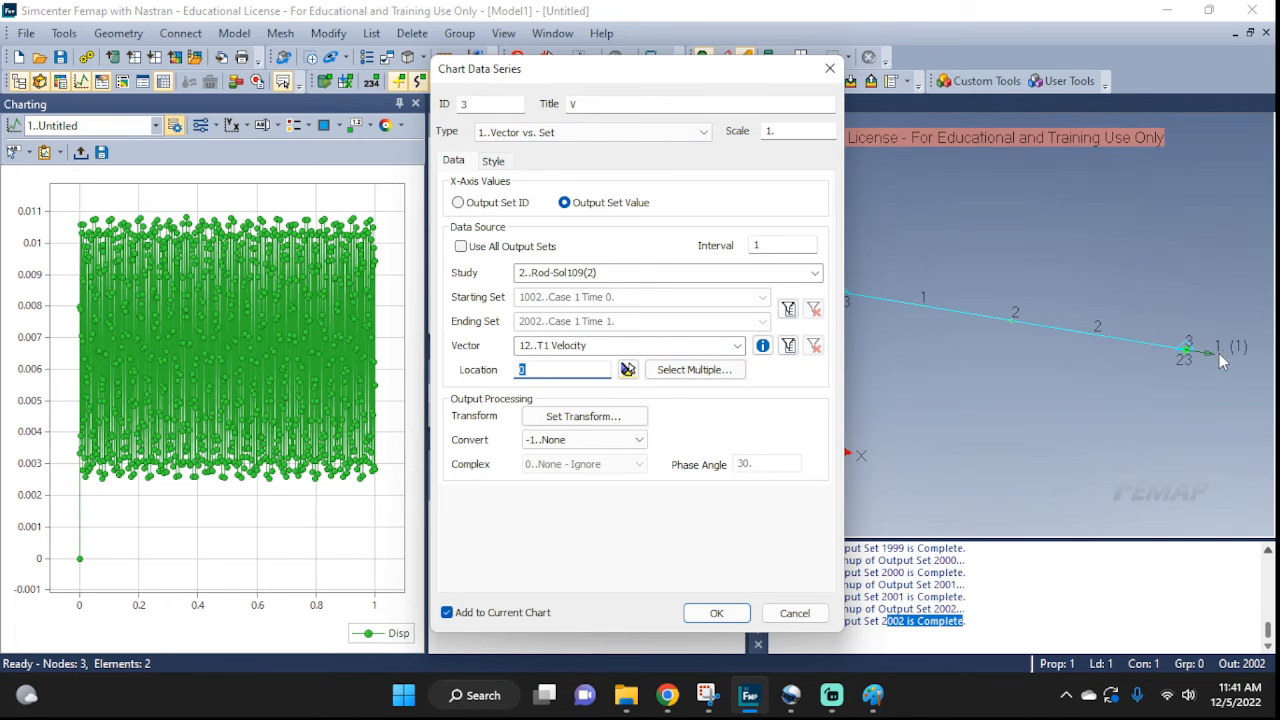
text(3)
key(Tab)
click(724, 613)
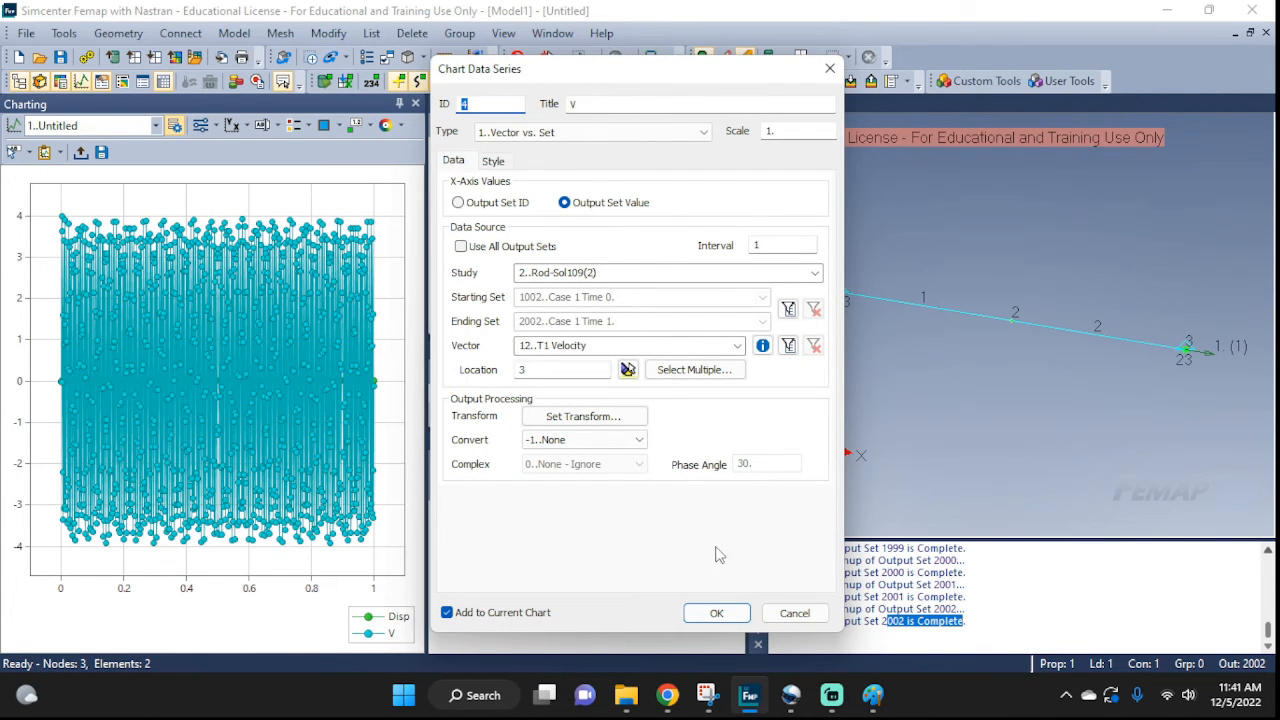
click(797, 616)
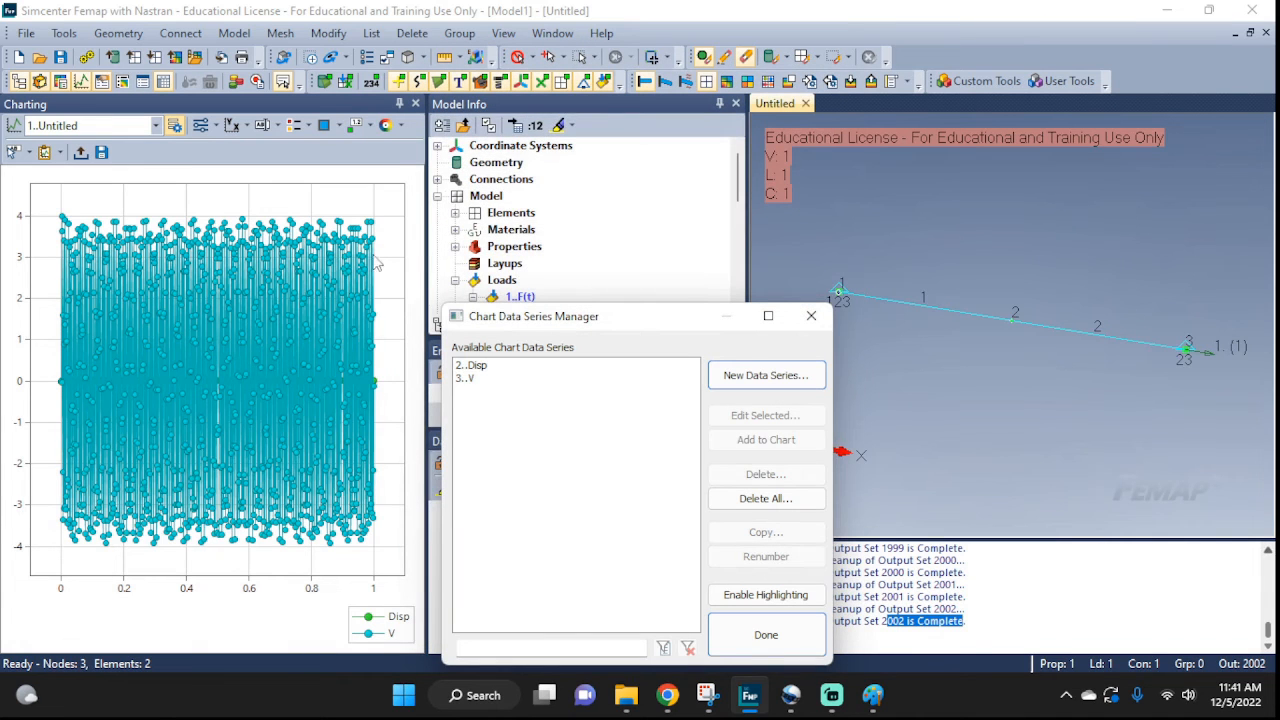
click(811, 316)
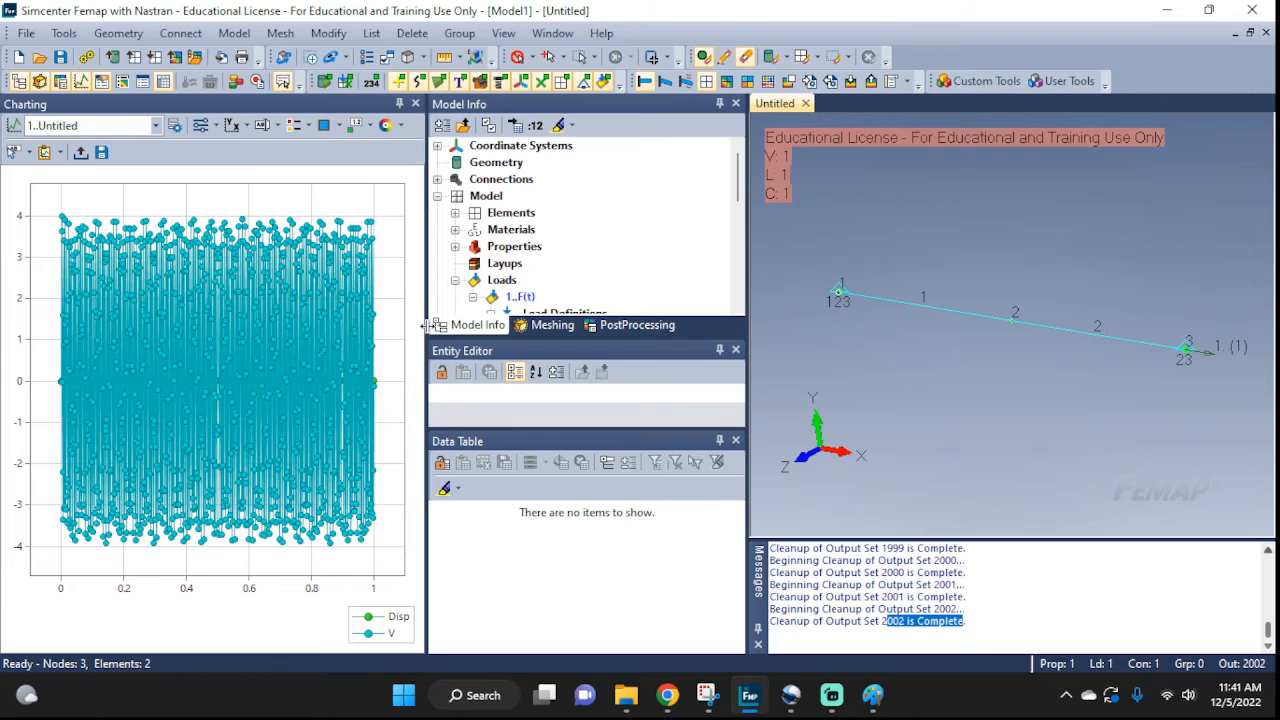
Step: Widen the charting pane and examine the V velocity curve against the Disp curve over time
drag(427, 325, 1060, 342)
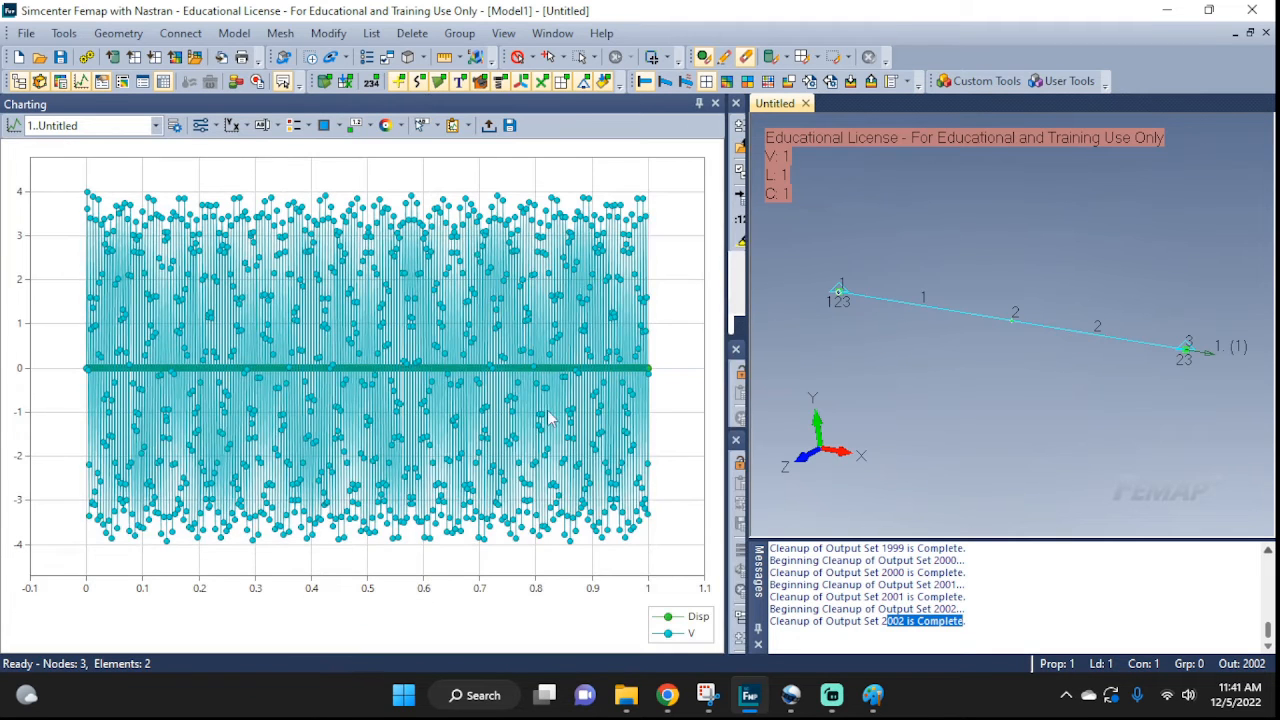
scroll(92, 374, up, 3)
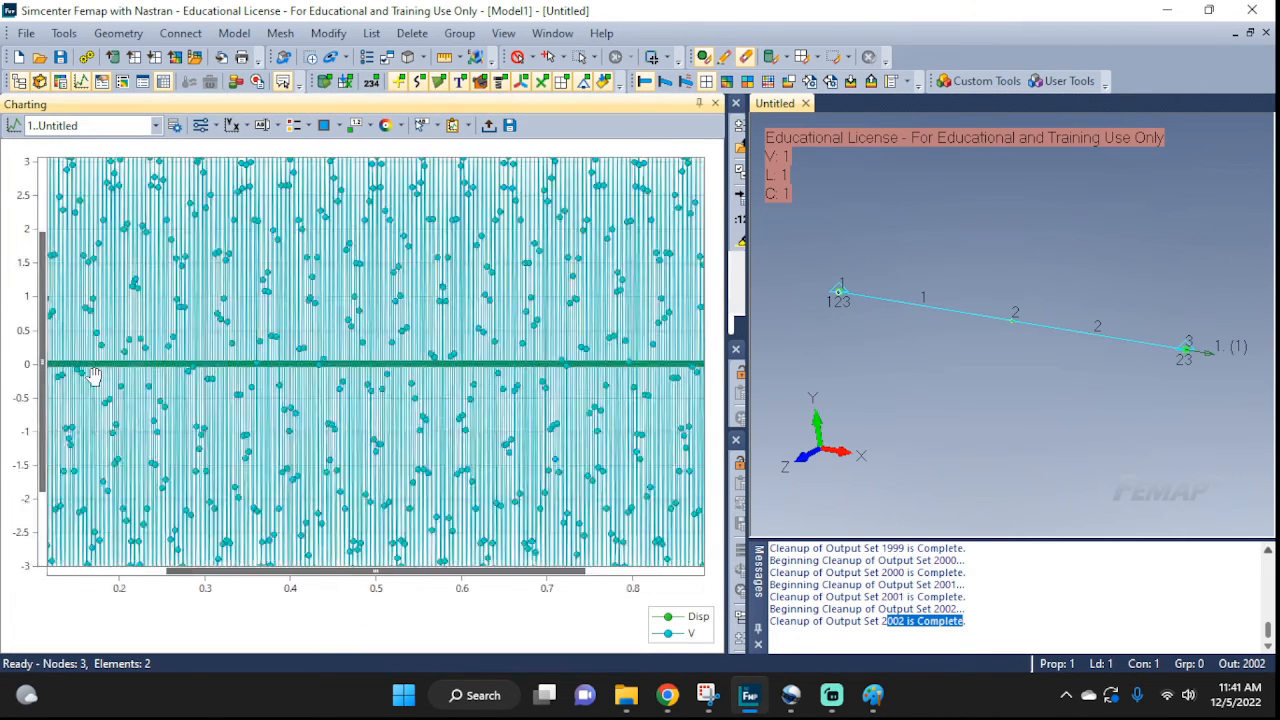
scroll(93, 375, down, 2)
scroll(93, 374, down, 2)
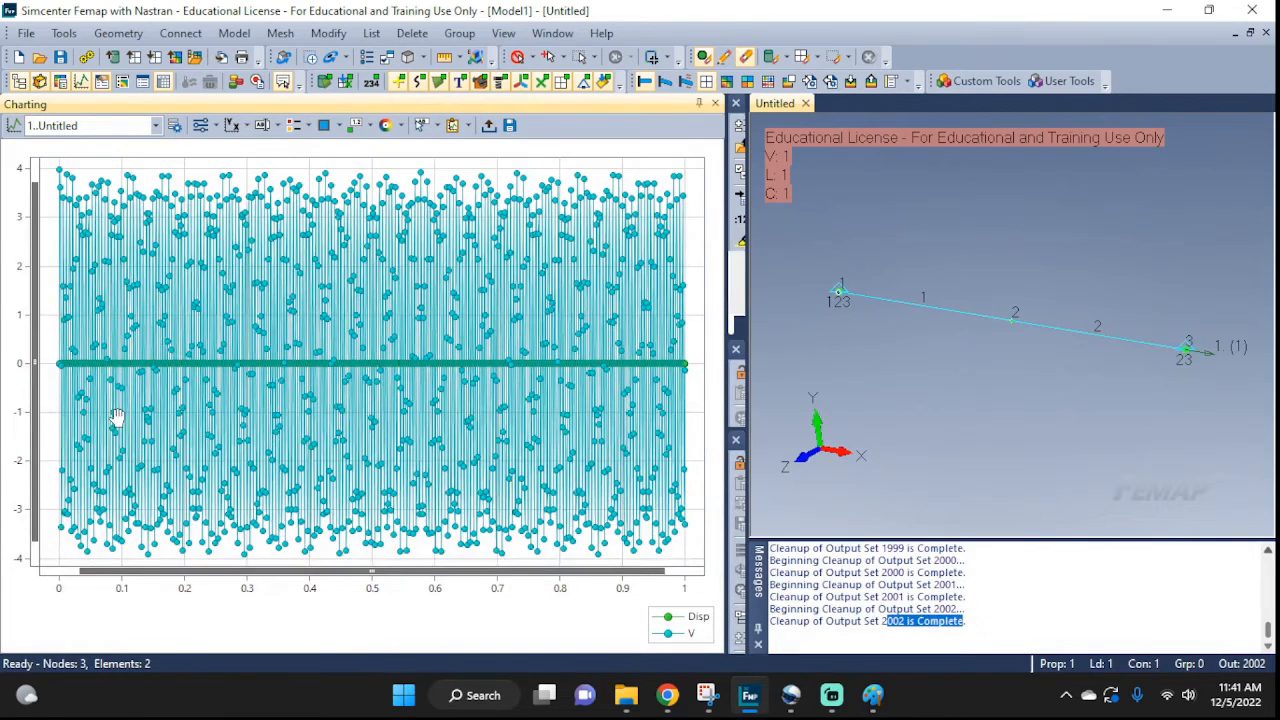
scroll(285, 434, down, 1)
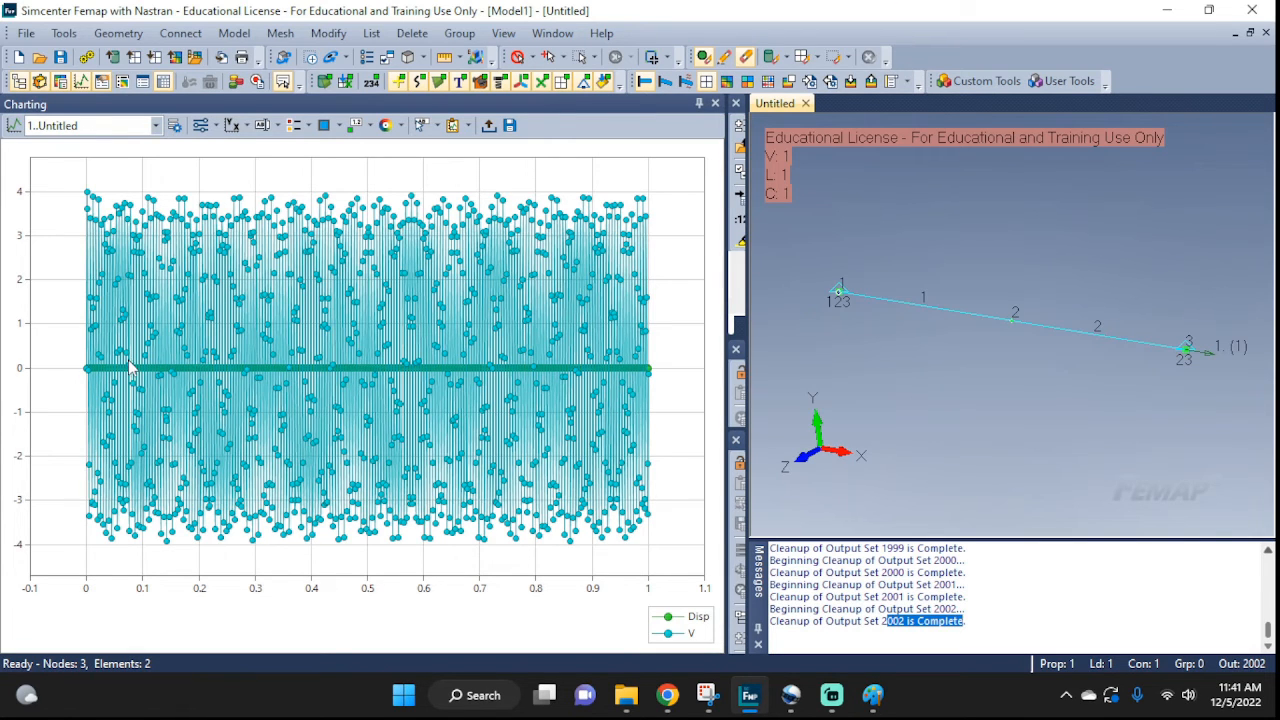
scroll(87, 378, up, 1)
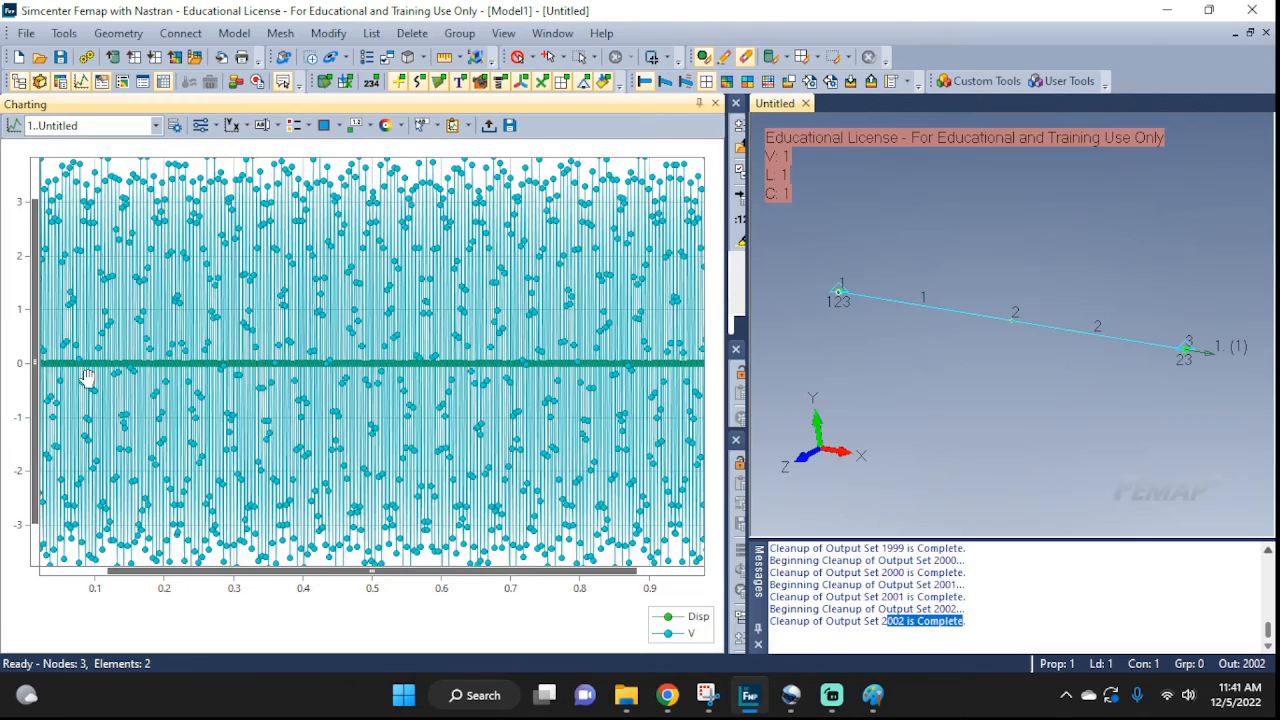
scroll(188, 395, up, 1)
scroll(106, 394, up, 1)
scroll(106, 394, up, 1)
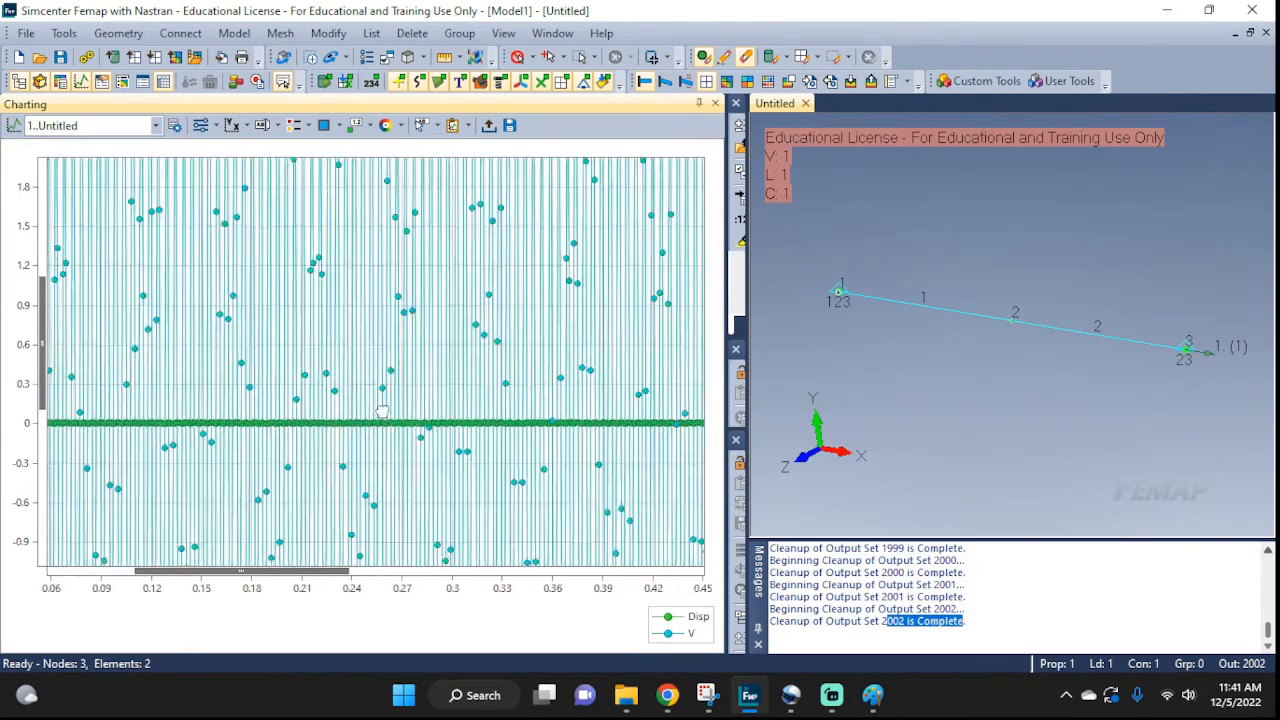
Step: Examine the V and Disp curves on the chart, from the start near time zero to the full velocity range over time
drag(382, 411, 552, 415)
drag(181, 412, 343, 414)
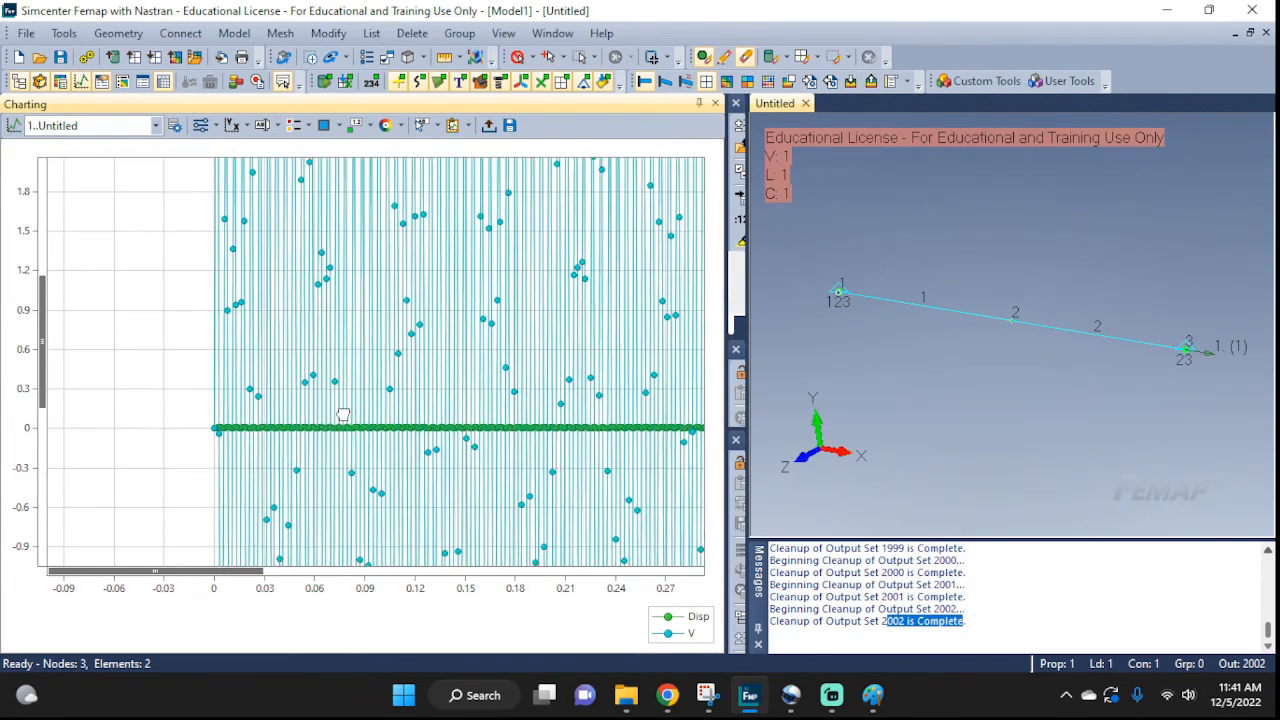
scroll(246, 443, up, 1)
scroll(246, 443, up, 1)
drag(149, 423, 410, 447)
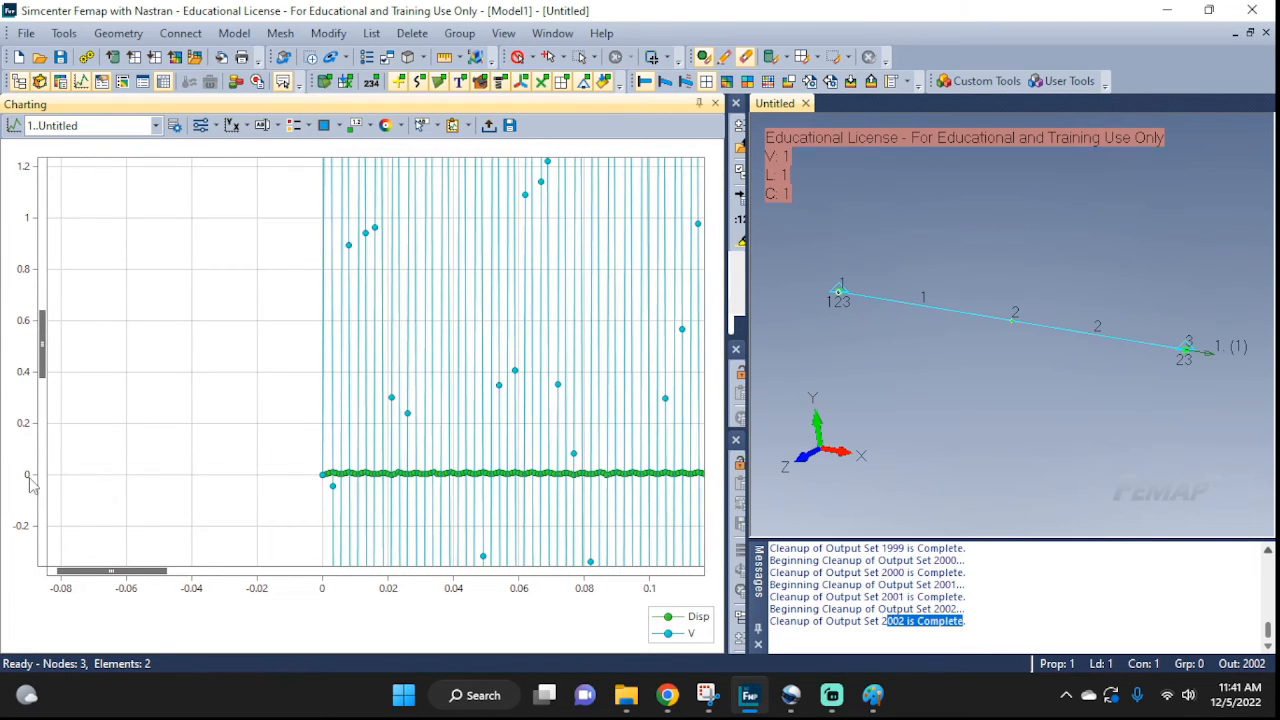
scroll(351, 471, down, 2)
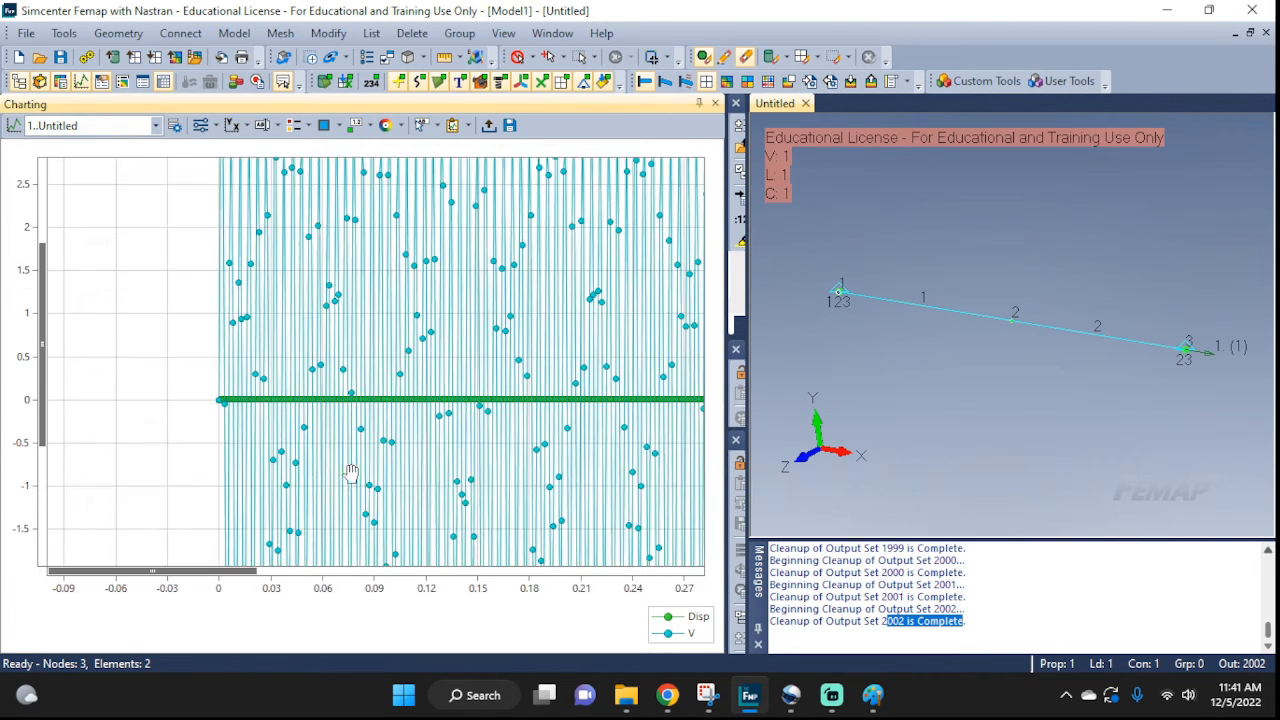
scroll(259, 416, down, 2)
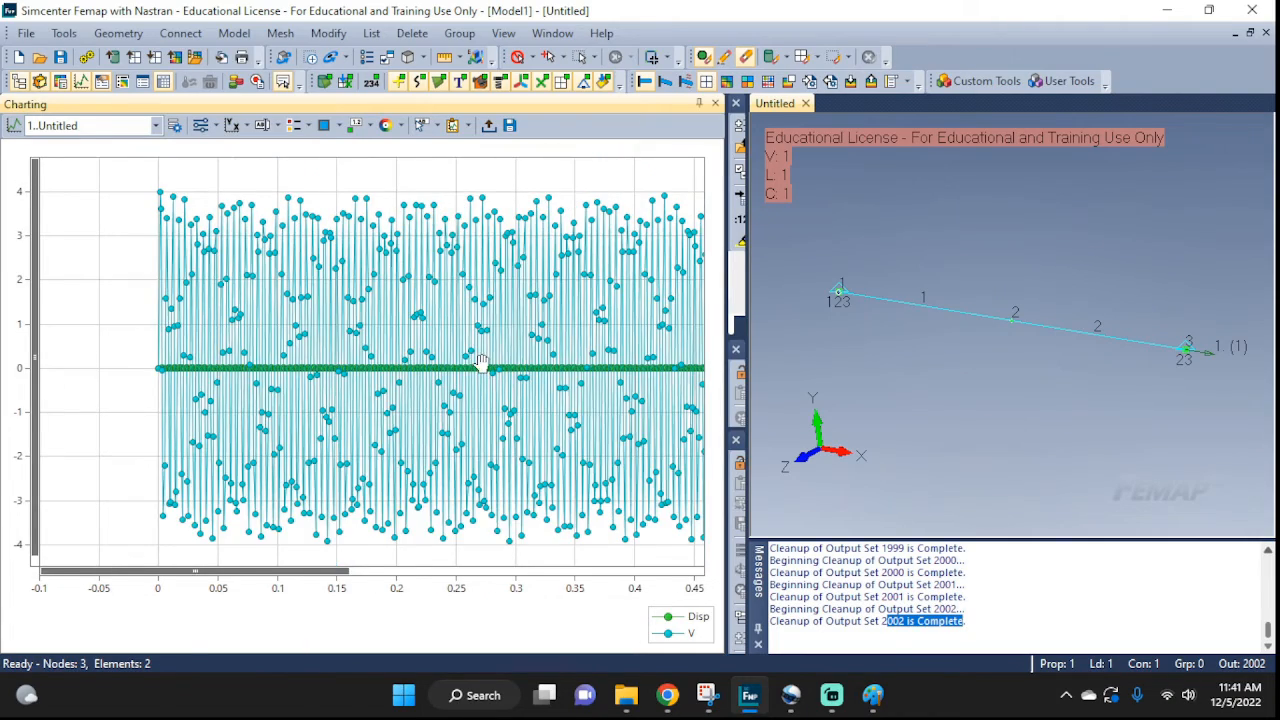
scroll(484, 364, down, 1)
drag(607, 354, 298, 330)
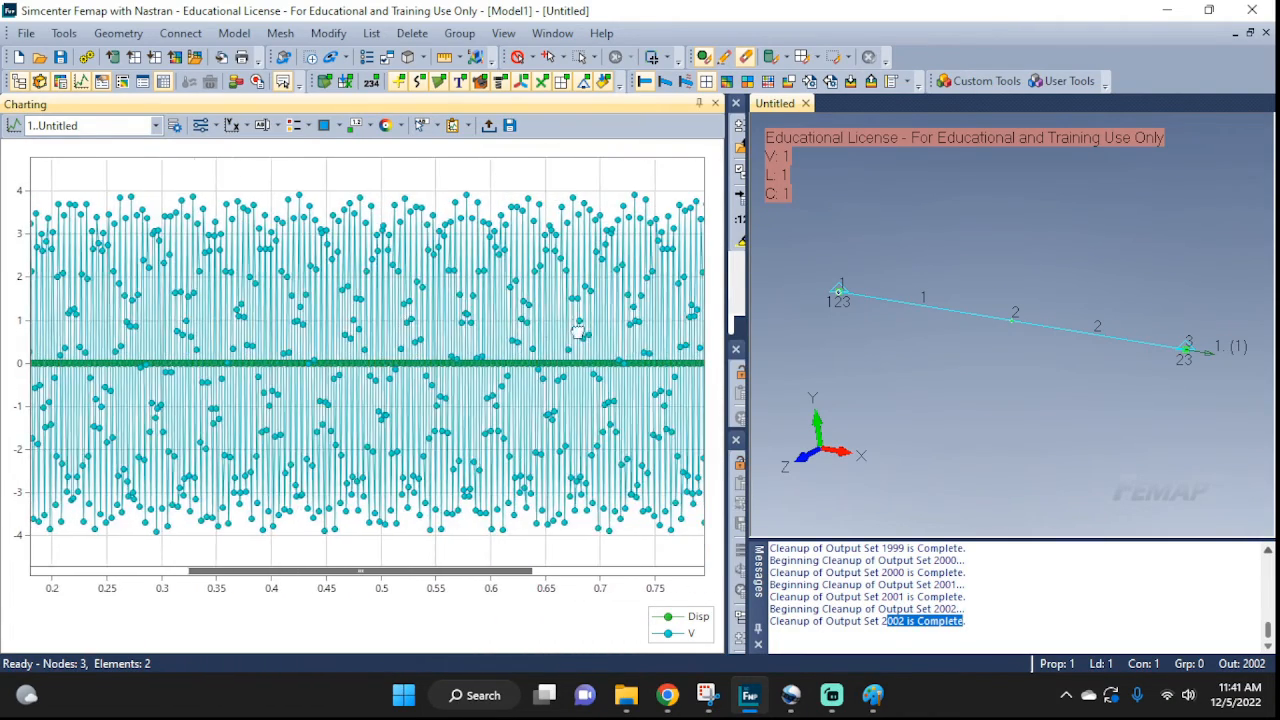
drag(578, 331, 417, 329)
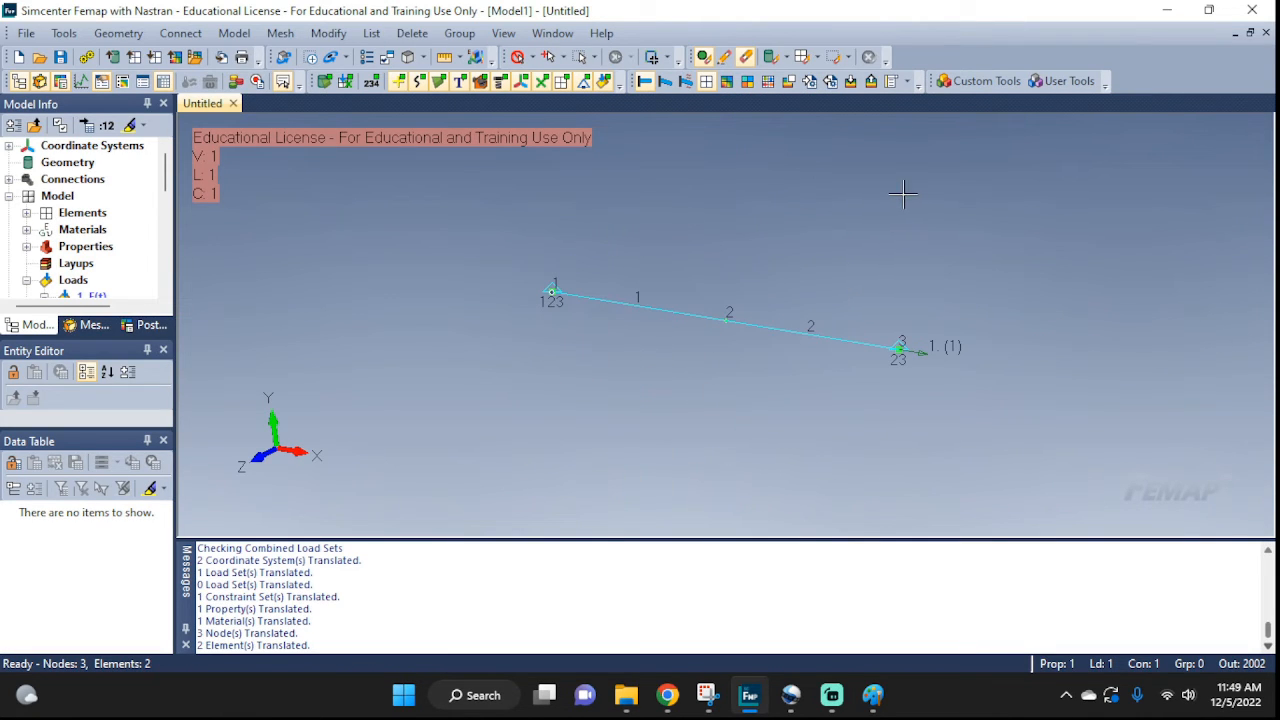
Step: Preview the Nastran input file of analysis set 2..Rod-Sol109(2) in a maximized window
click(234, 33)
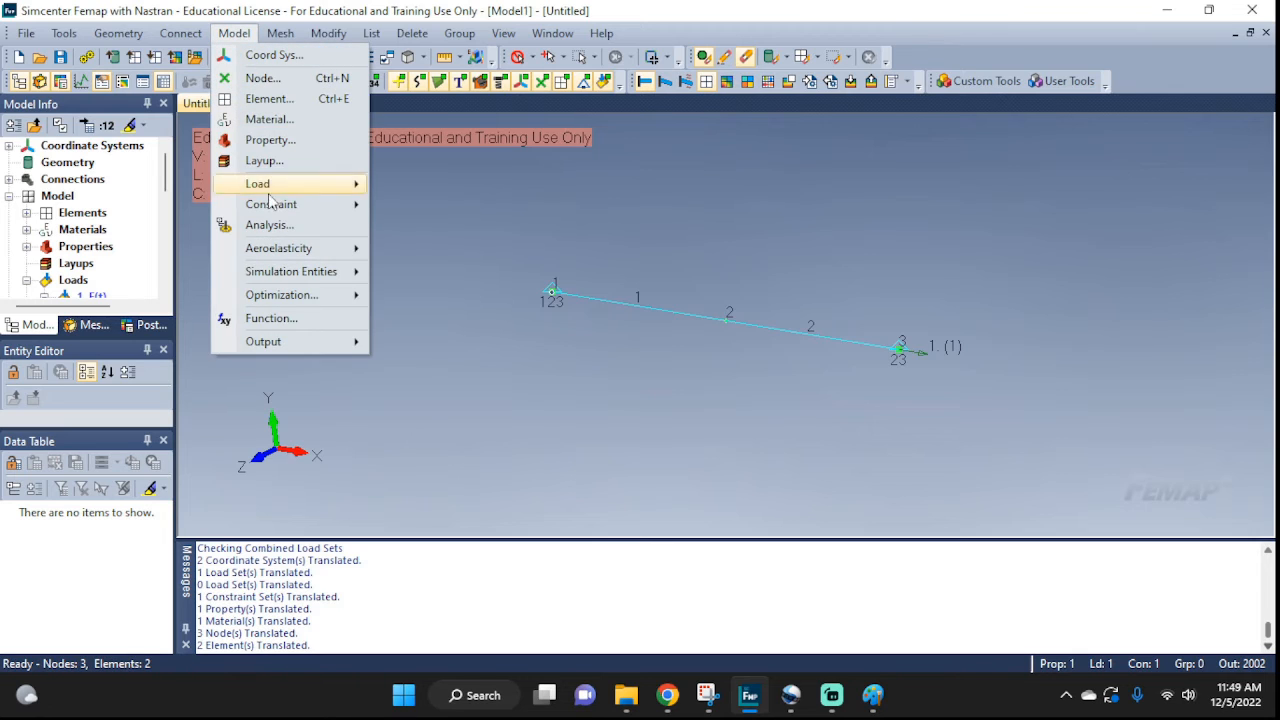
click(268, 225)
click(534, 181)
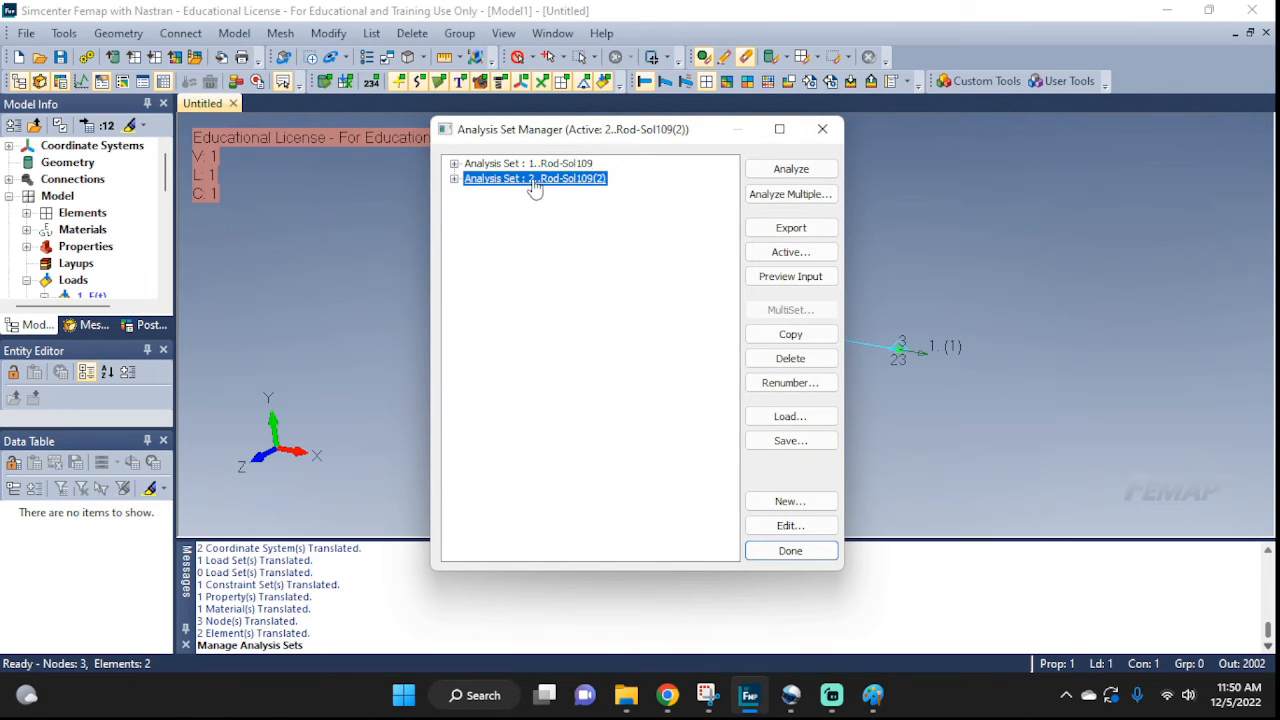
click(802, 286)
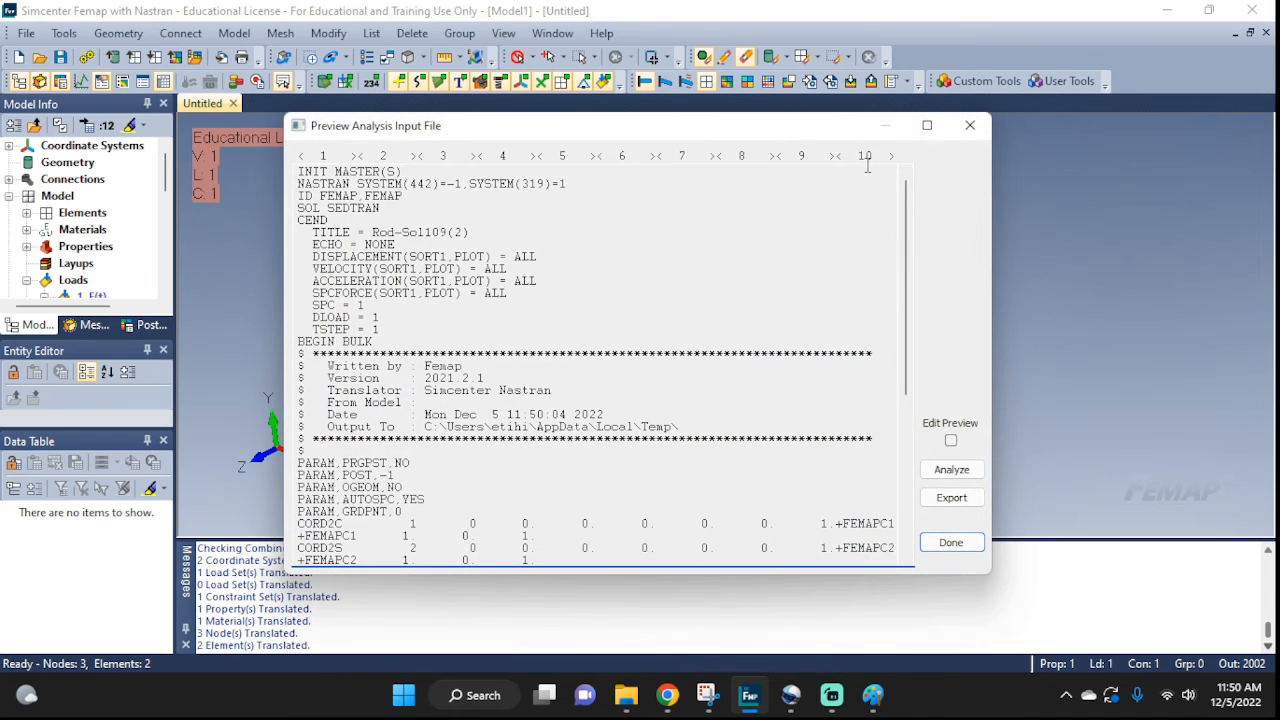
click(927, 125)
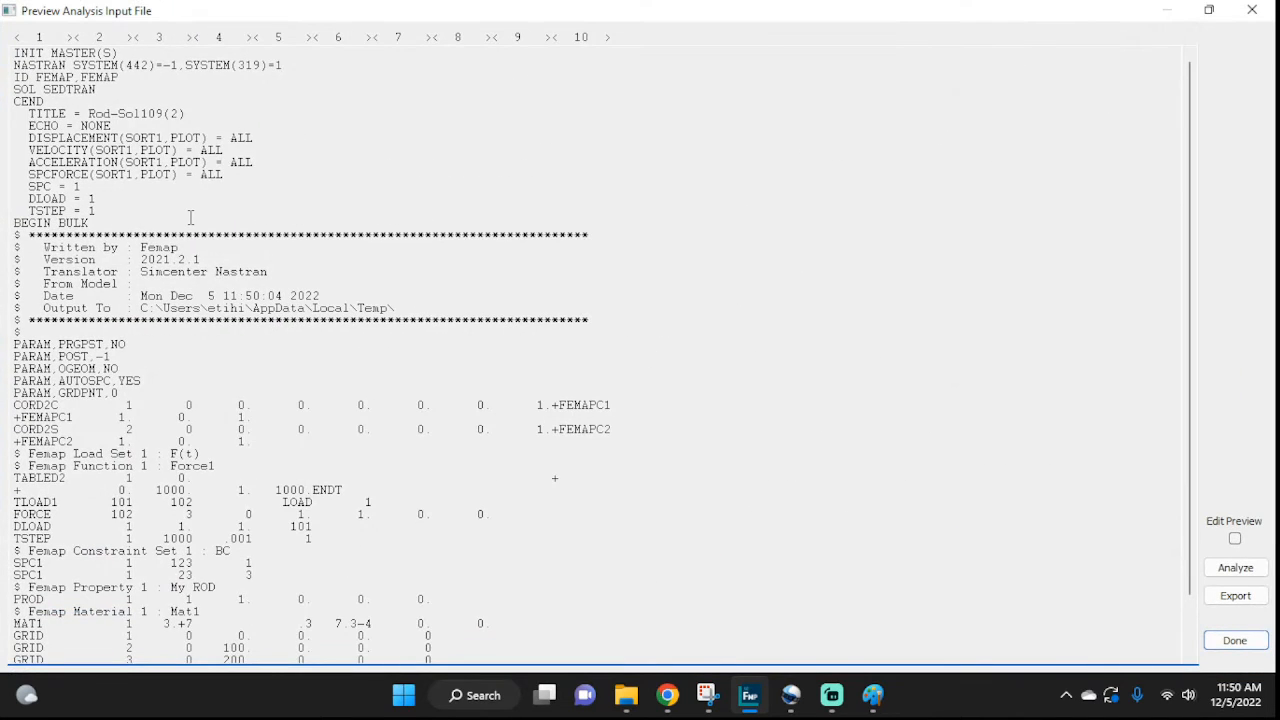
Step: Review the case control section with its output requests and the bulk data section of the input file
scroll(190, 217, down, 2)
scroll(170, 190, up, 2)
drag(100, 91, 34, 97)
drag(34, 114, 307, 183)
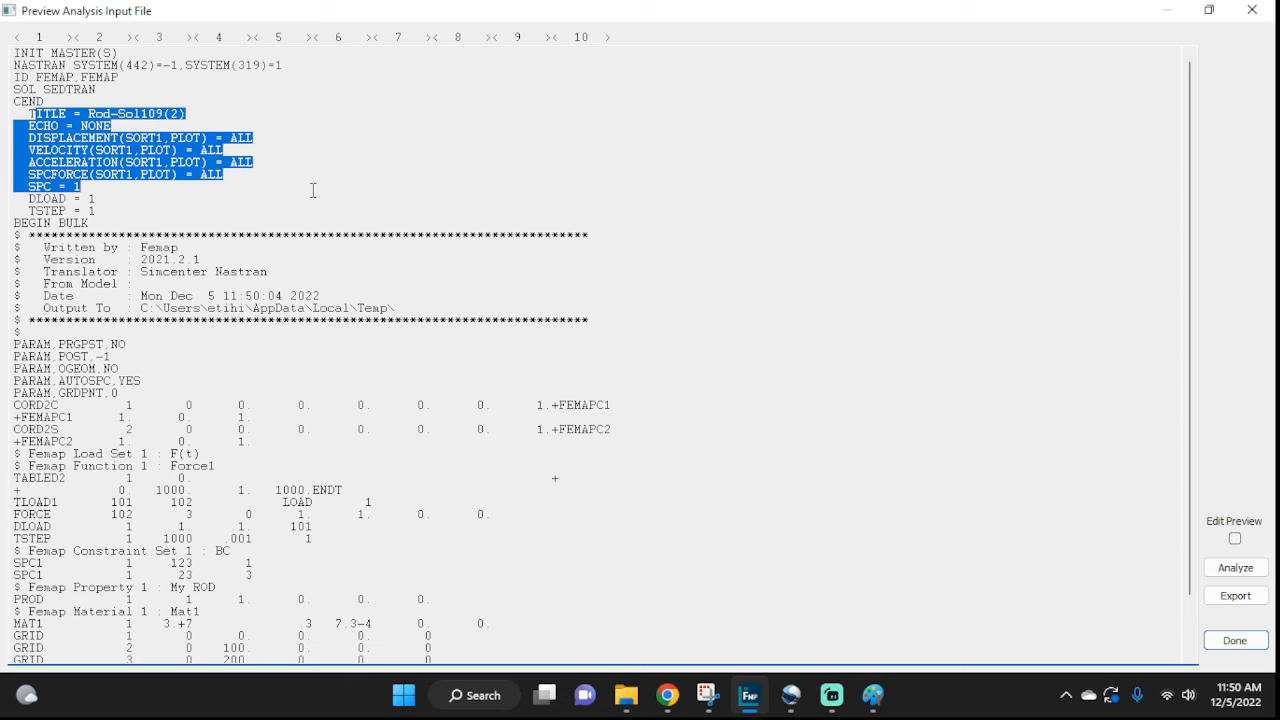
drag(14, 222, 564, 640)
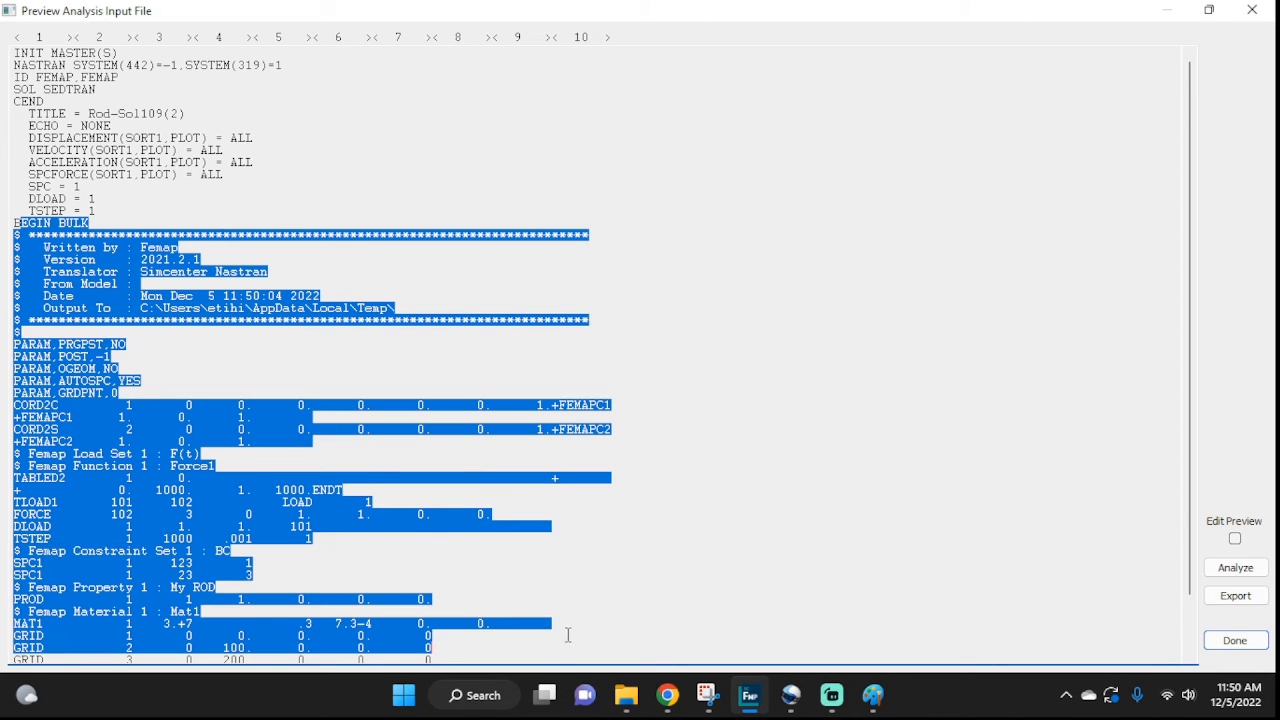
scroll(564, 640, down, 2)
click(452, 614)
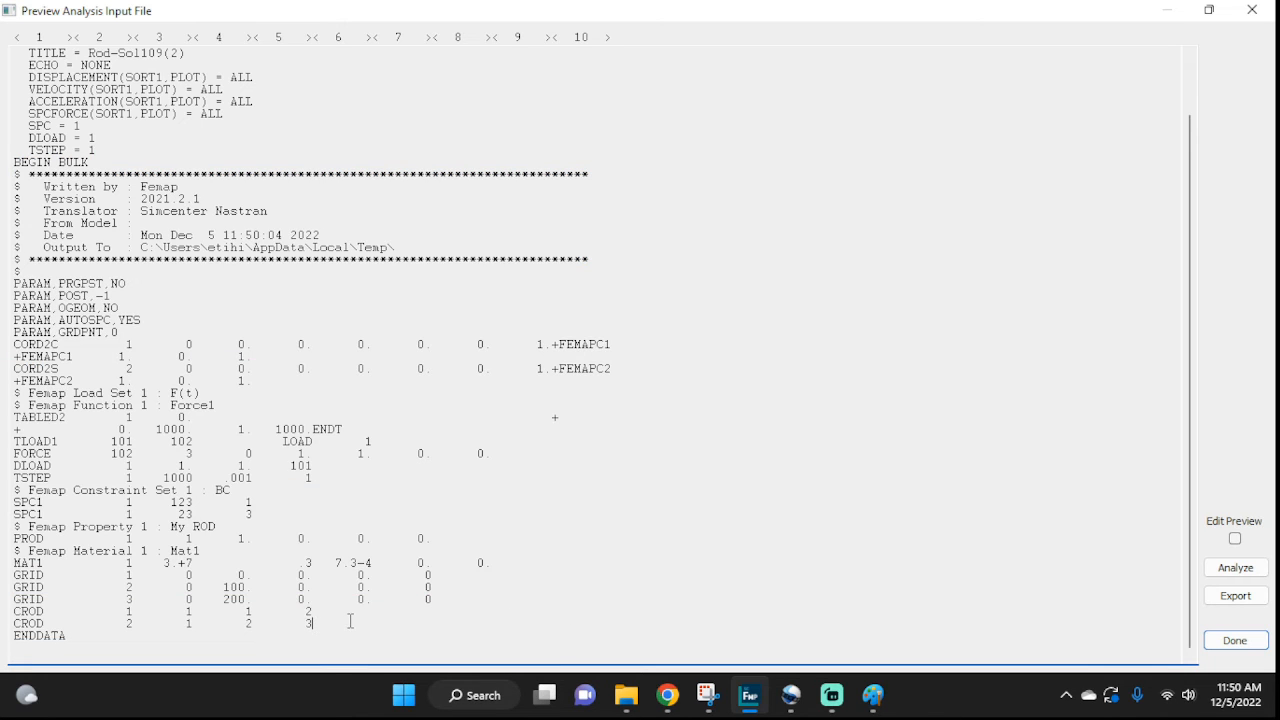
drag(350, 621, 6, 313)
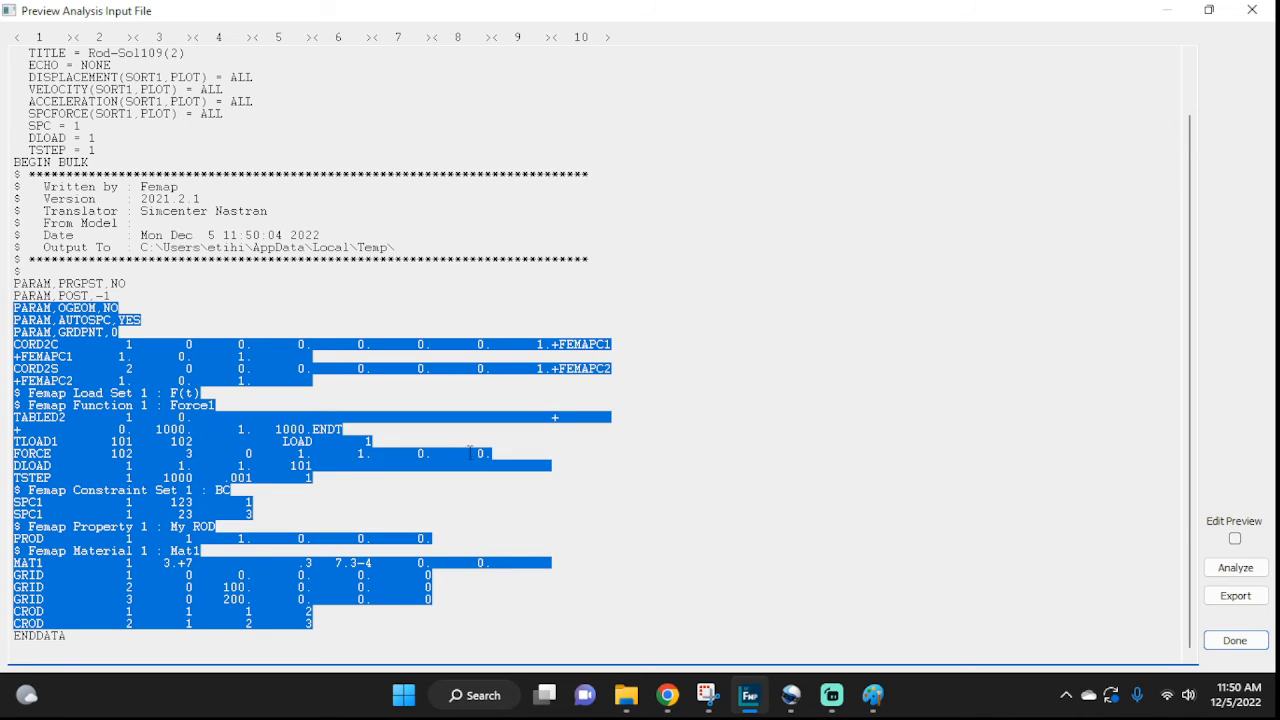
click(667, 530)
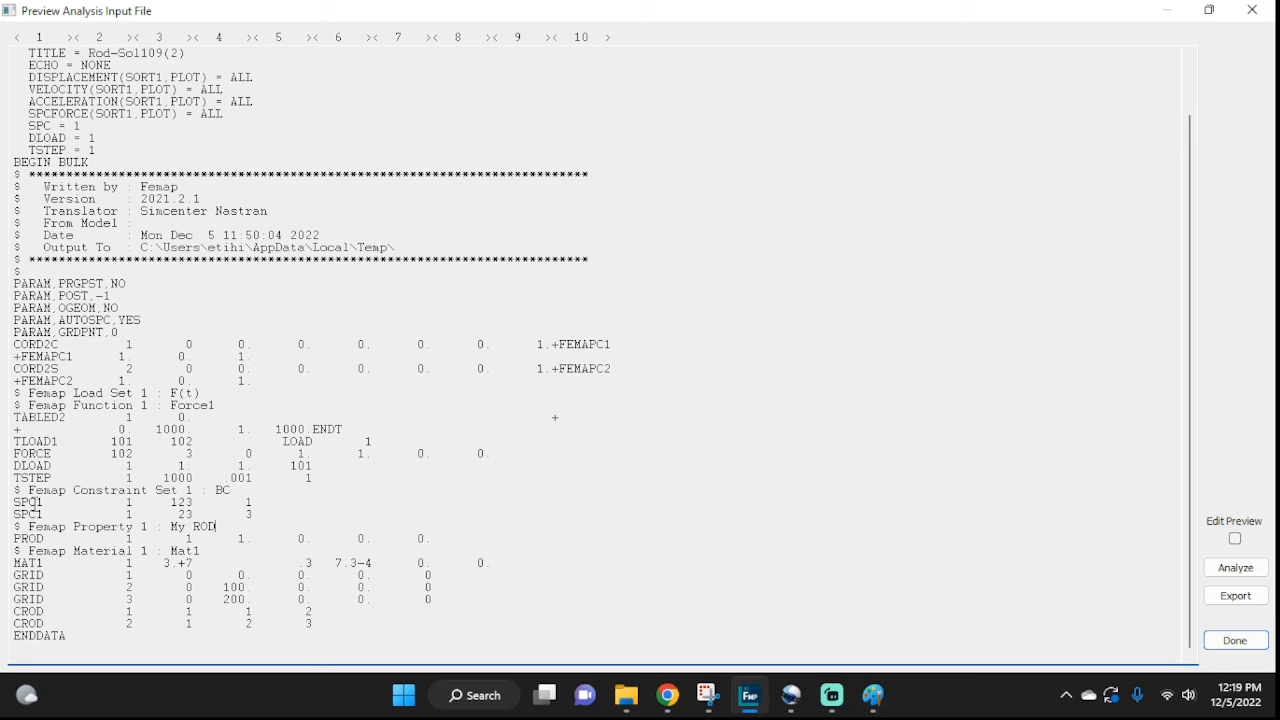
Step: Inspect the SPC1 constraint, PROD property, MAT1 material, GRID node and CROD element entries in the bulk data
drag(21, 502, 268, 500)
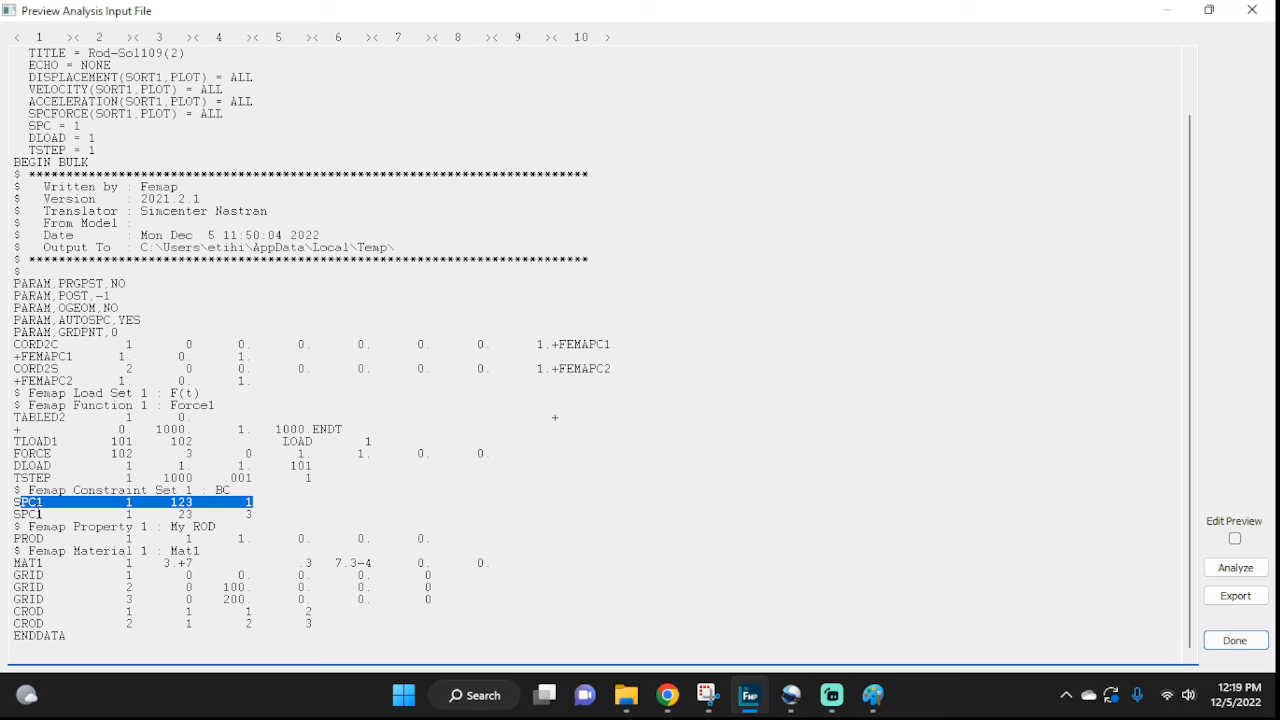
drag(21, 514, 251, 507)
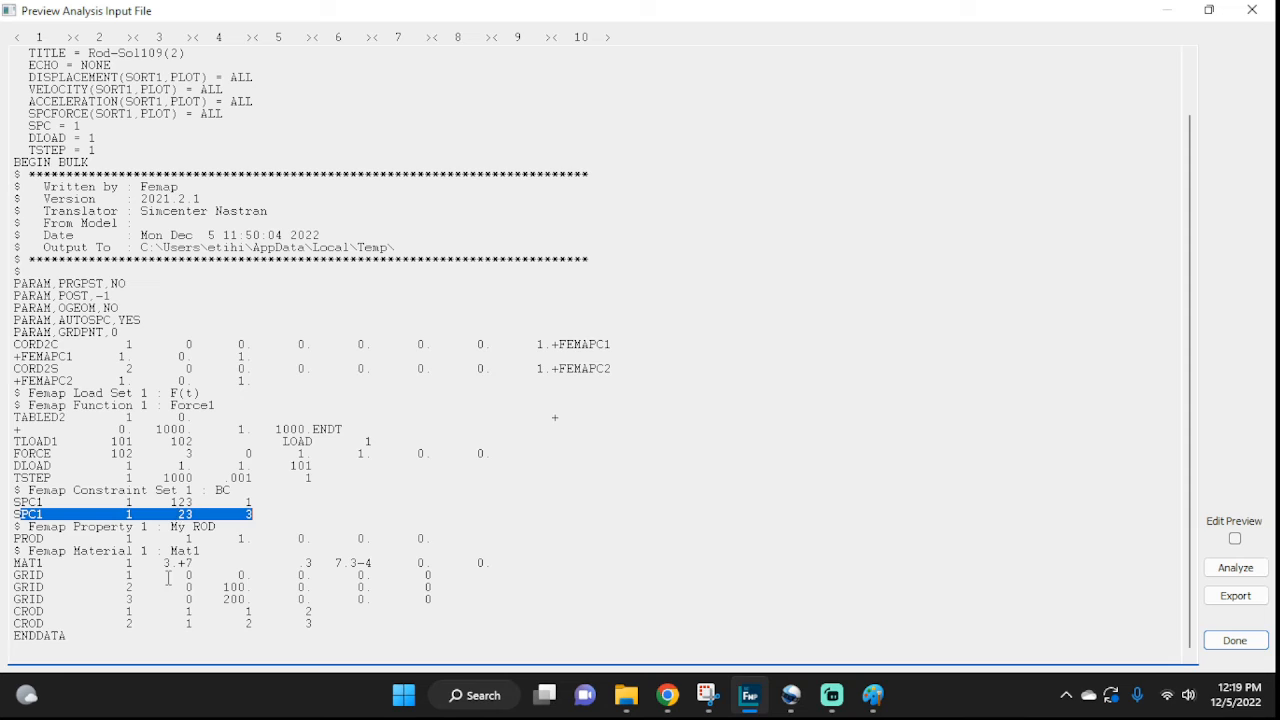
mouse_move(16, 538)
mouse_down()
mouse_move(45, 538)
mouse_move(24, 539)
mouse_up()
click(46, 538)
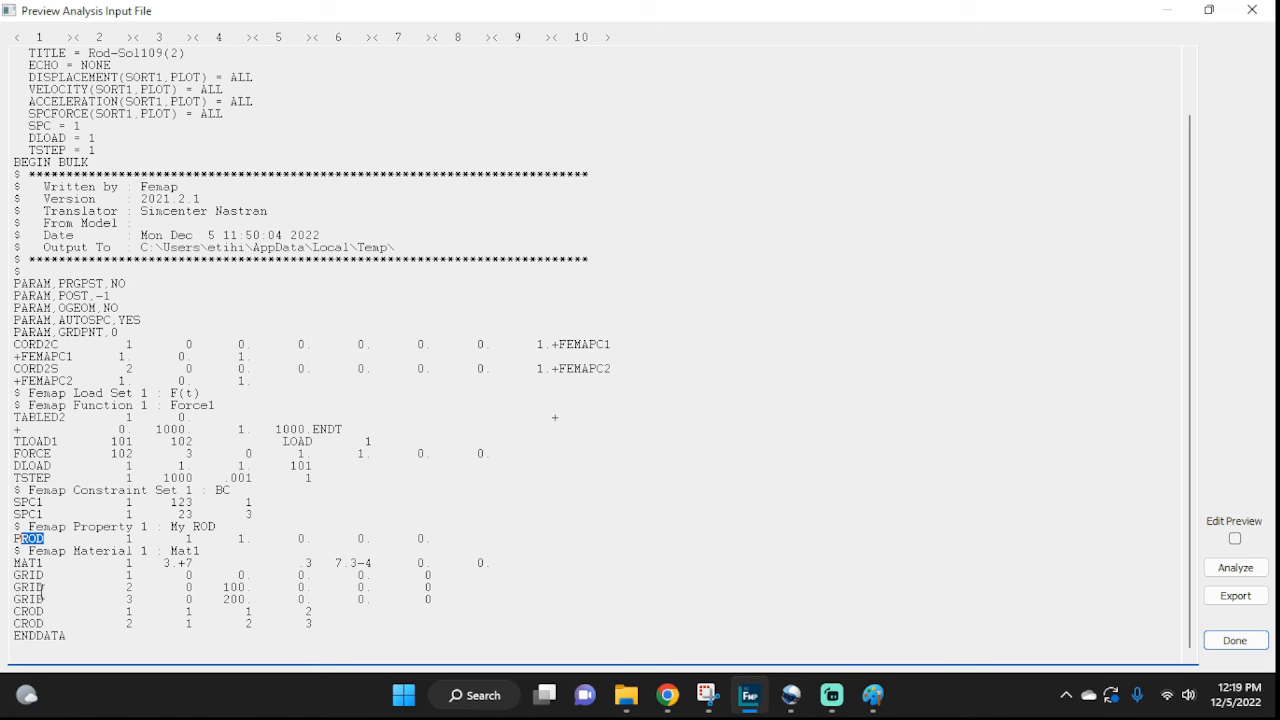
drag(17, 563, 491, 563)
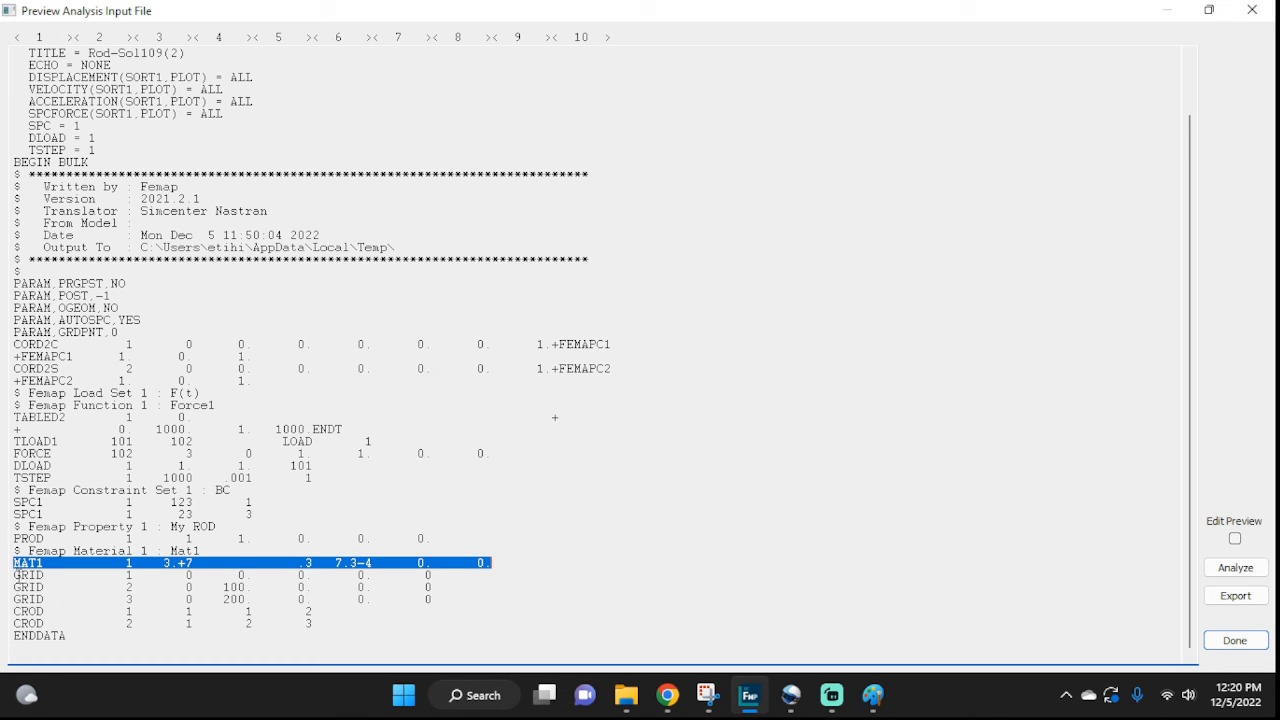
drag(20, 576, 439, 594)
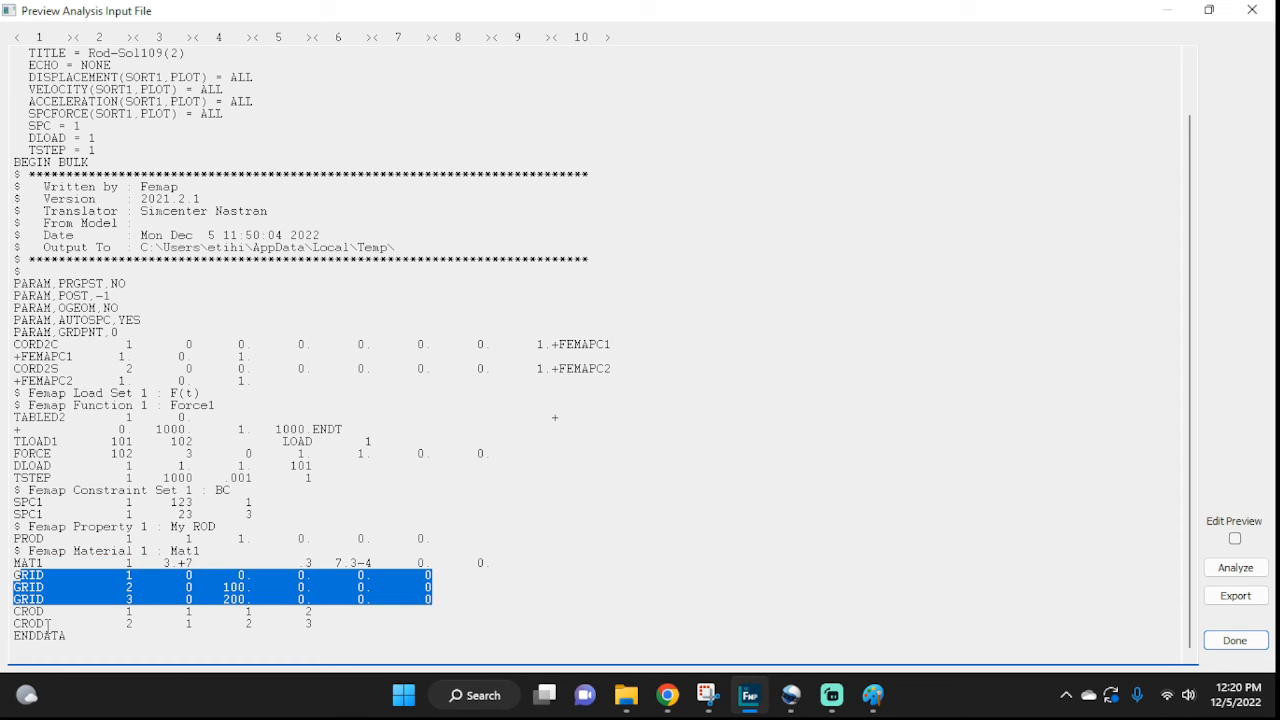
drag(18, 611, 343, 622)
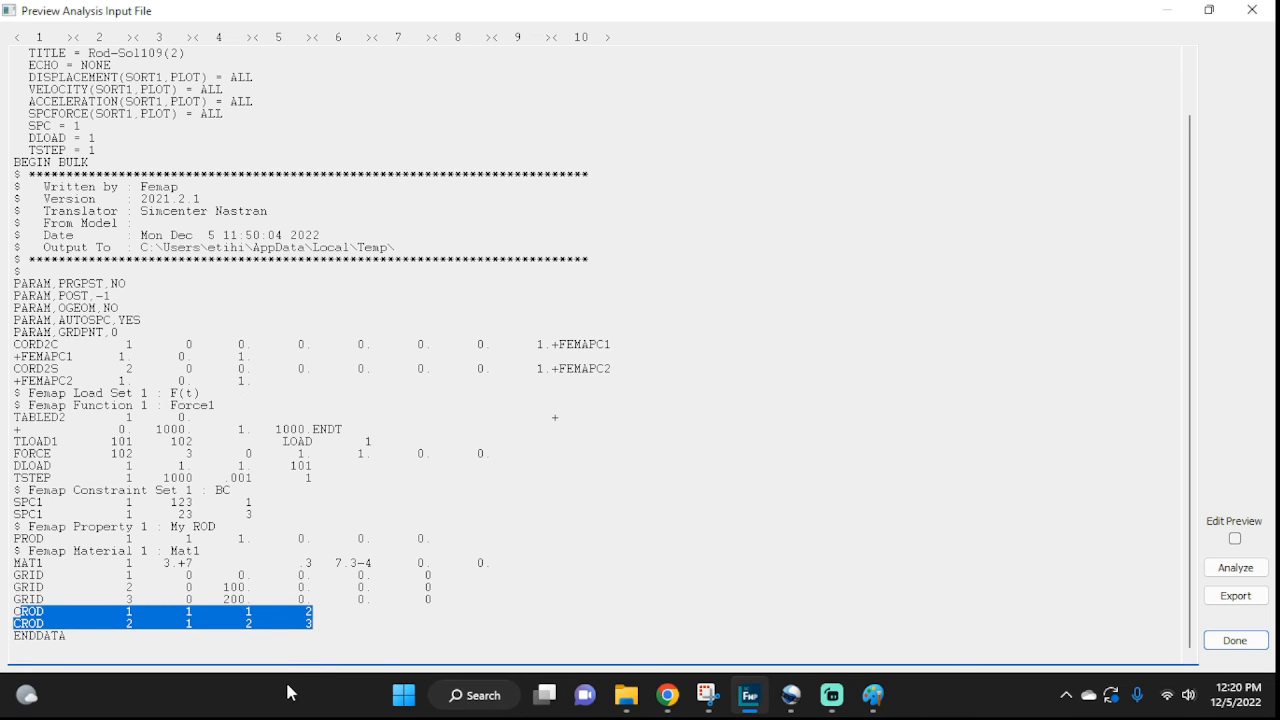
Step: Inspect the load set F(t) and function Force1 lines, and close the input preview and the Analysis Set Manager
scroll(303, 545, up, 1)
scroll(303, 543, down, 1)
drag(214, 408, 171, 406)
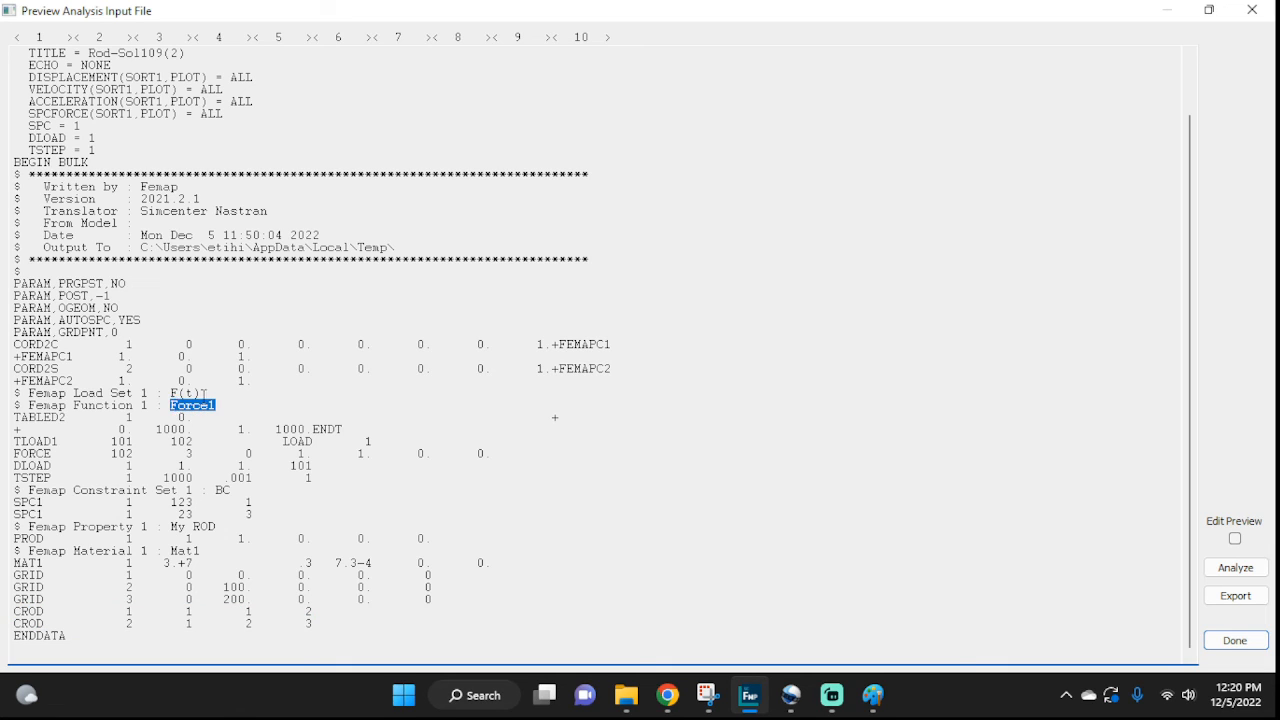
drag(22, 393, 222, 405)
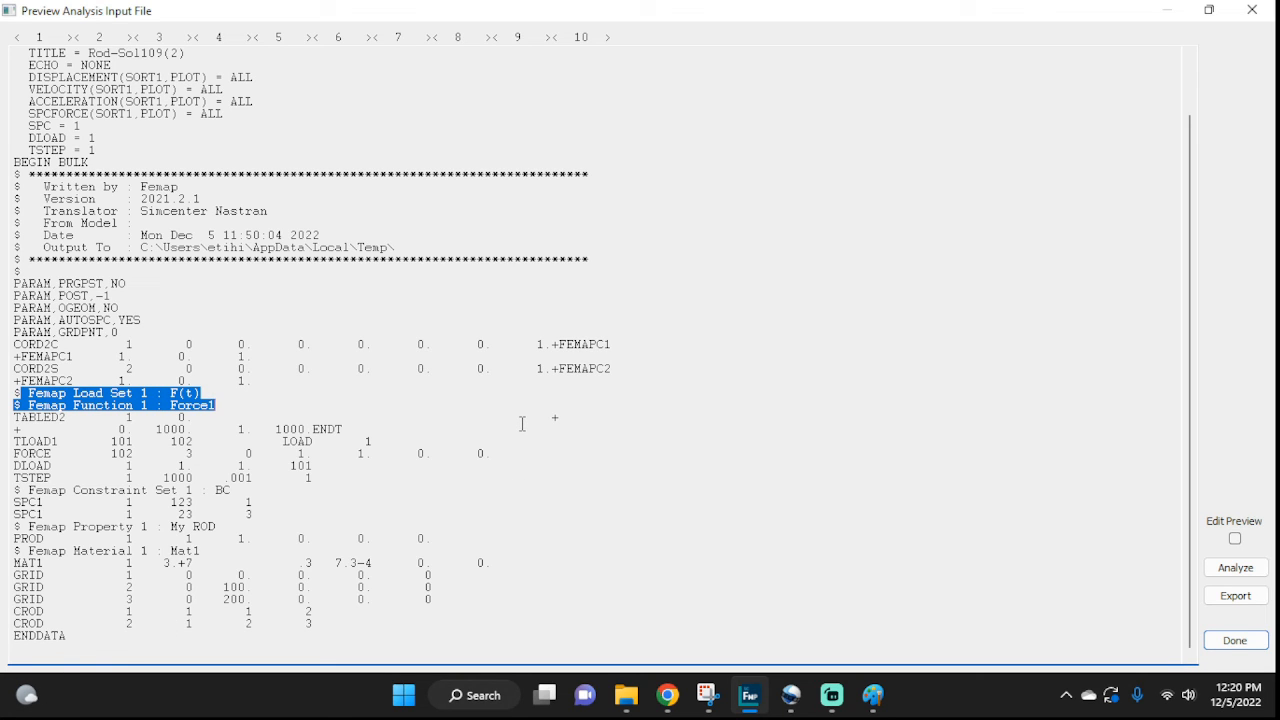
scroll(526, 421, up, 2)
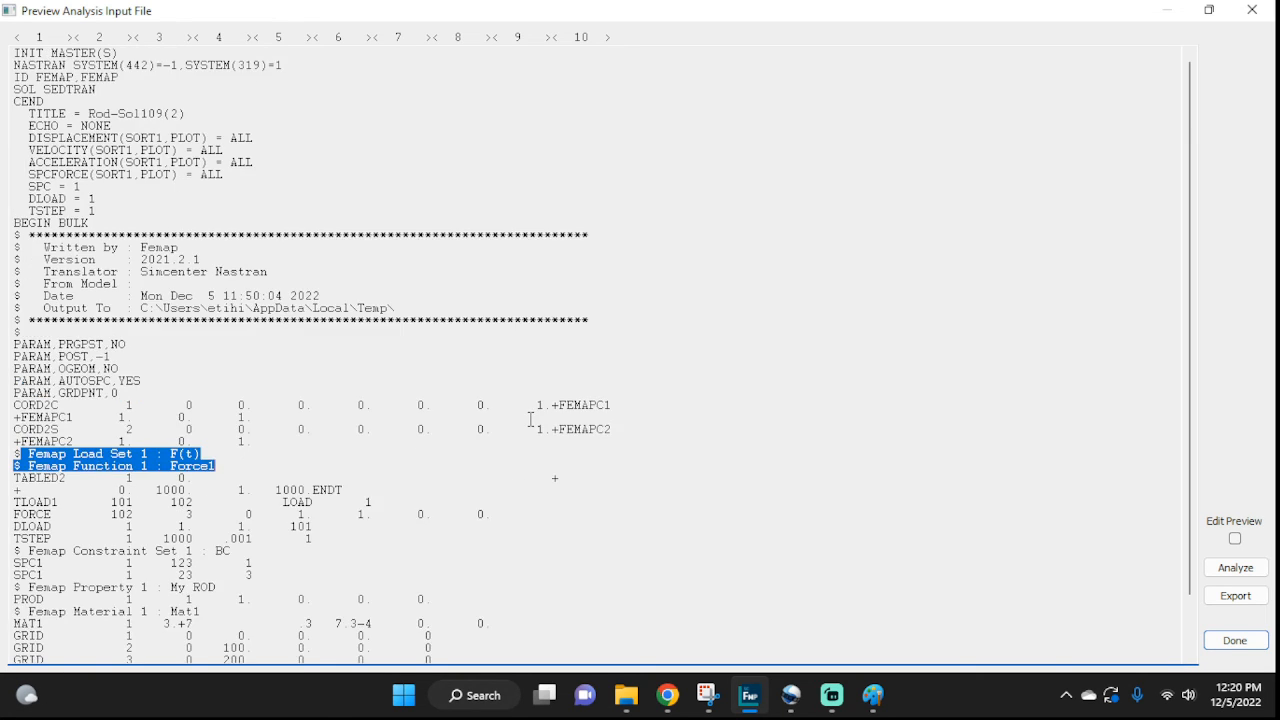
click(1252, 10)
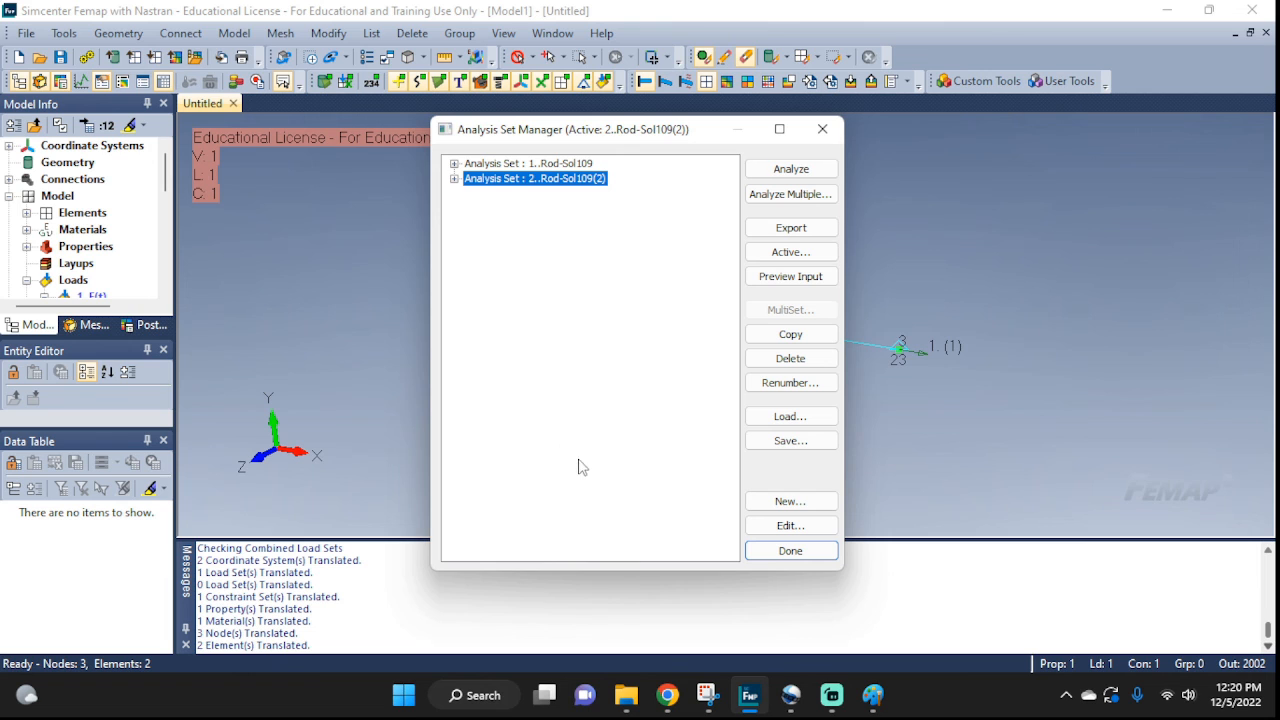
click(822, 128)
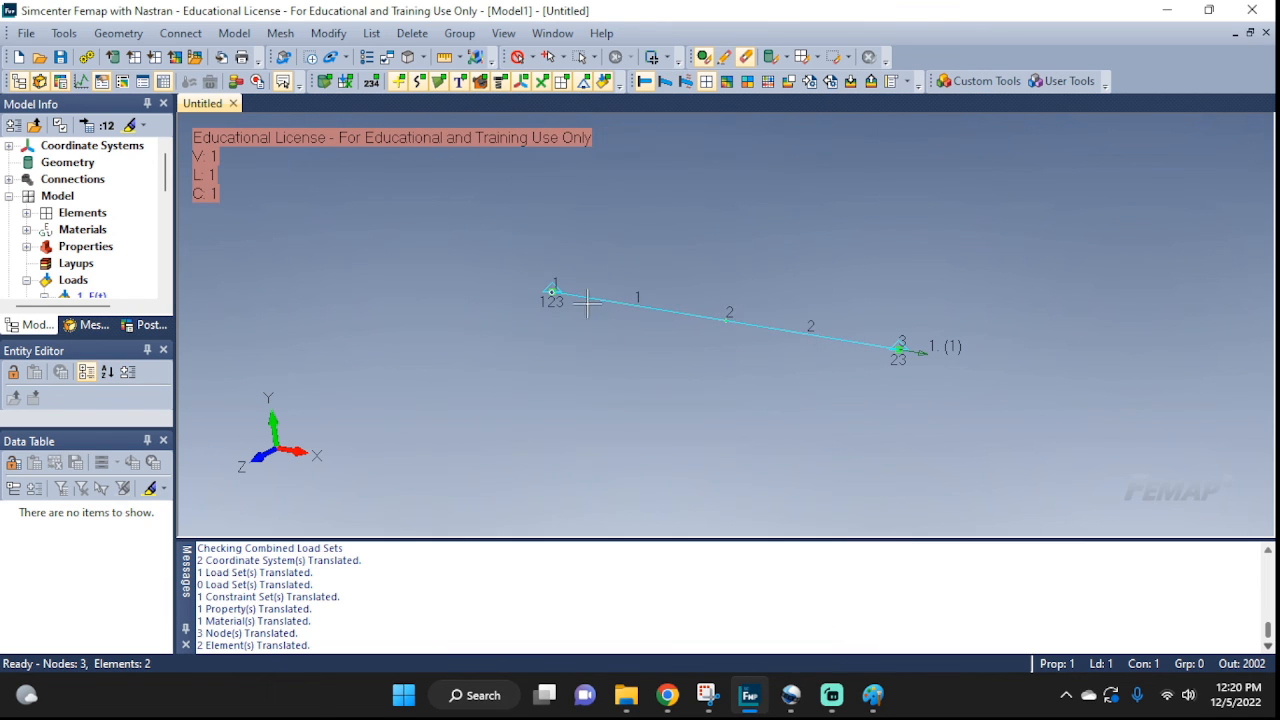
click(503, 33)
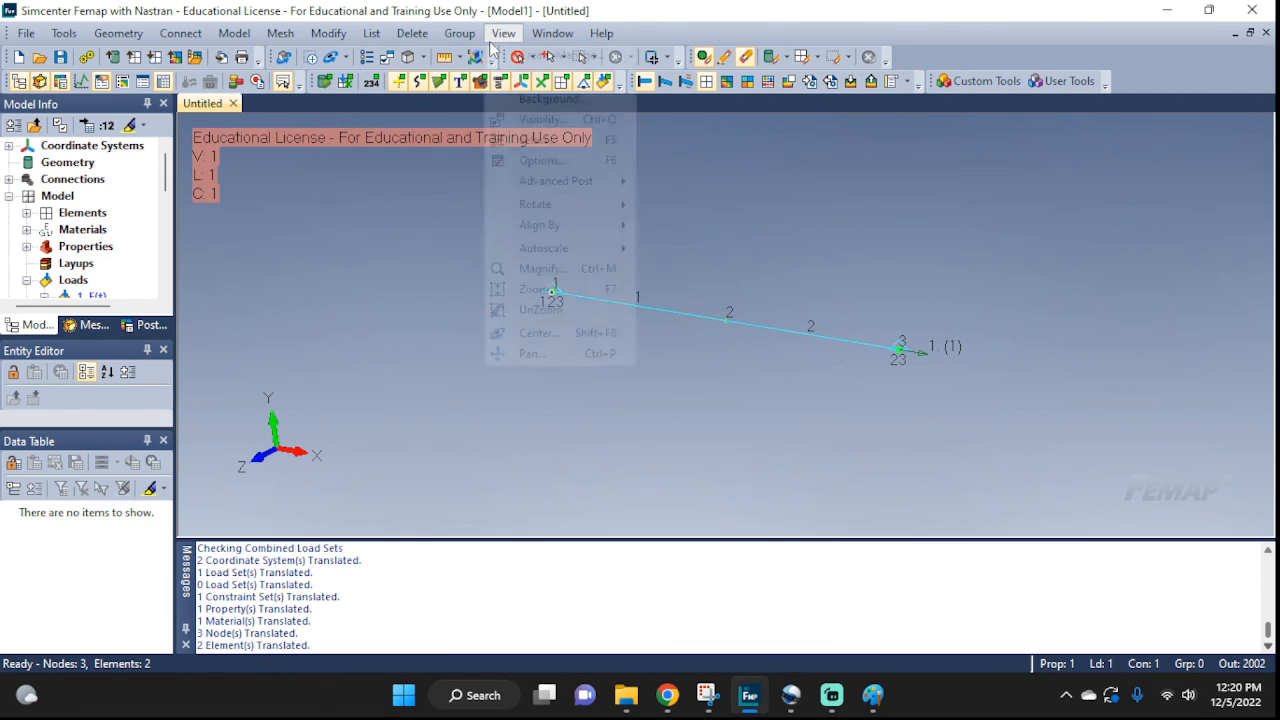
click(557, 161)
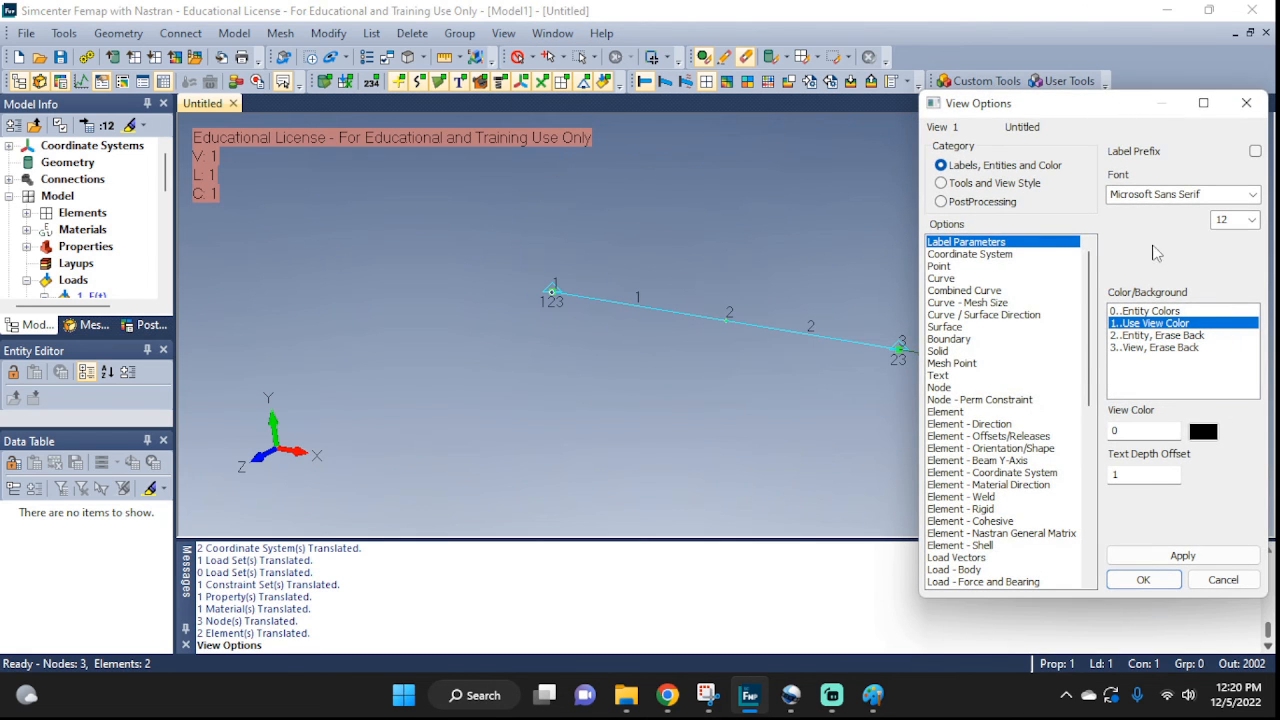
click(1246, 103)
click(499, 34)
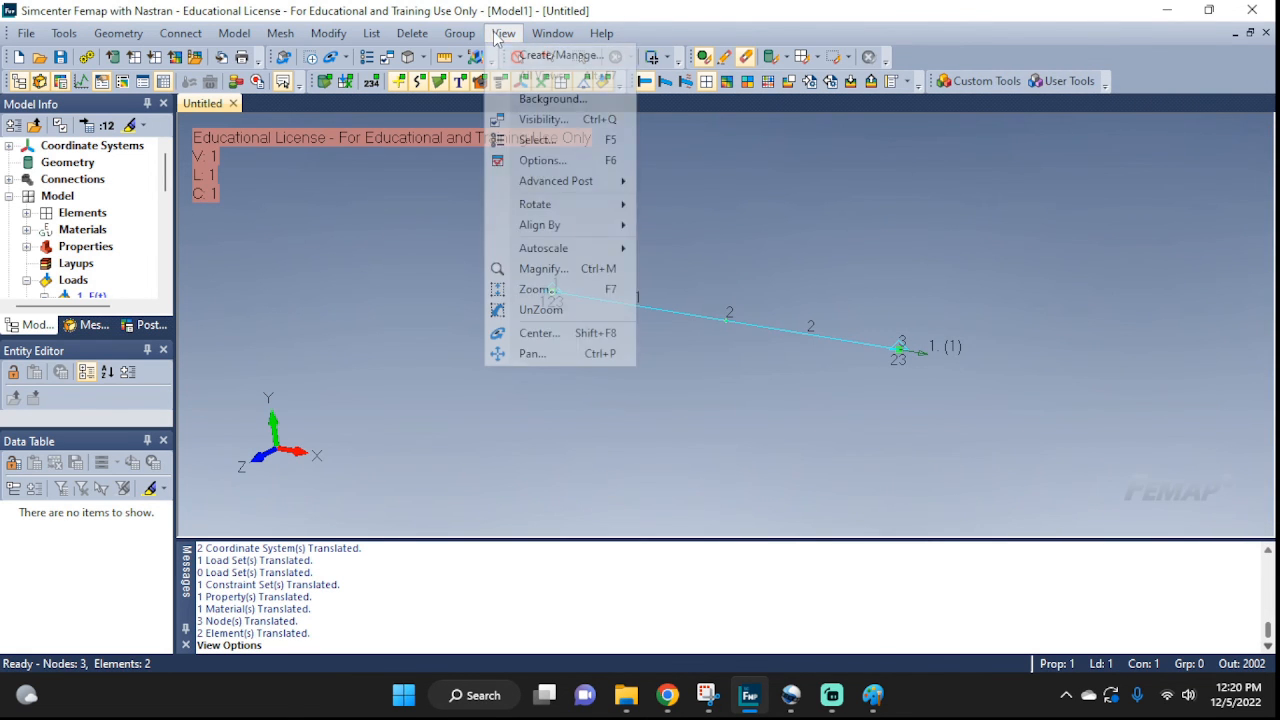
click(533, 162)
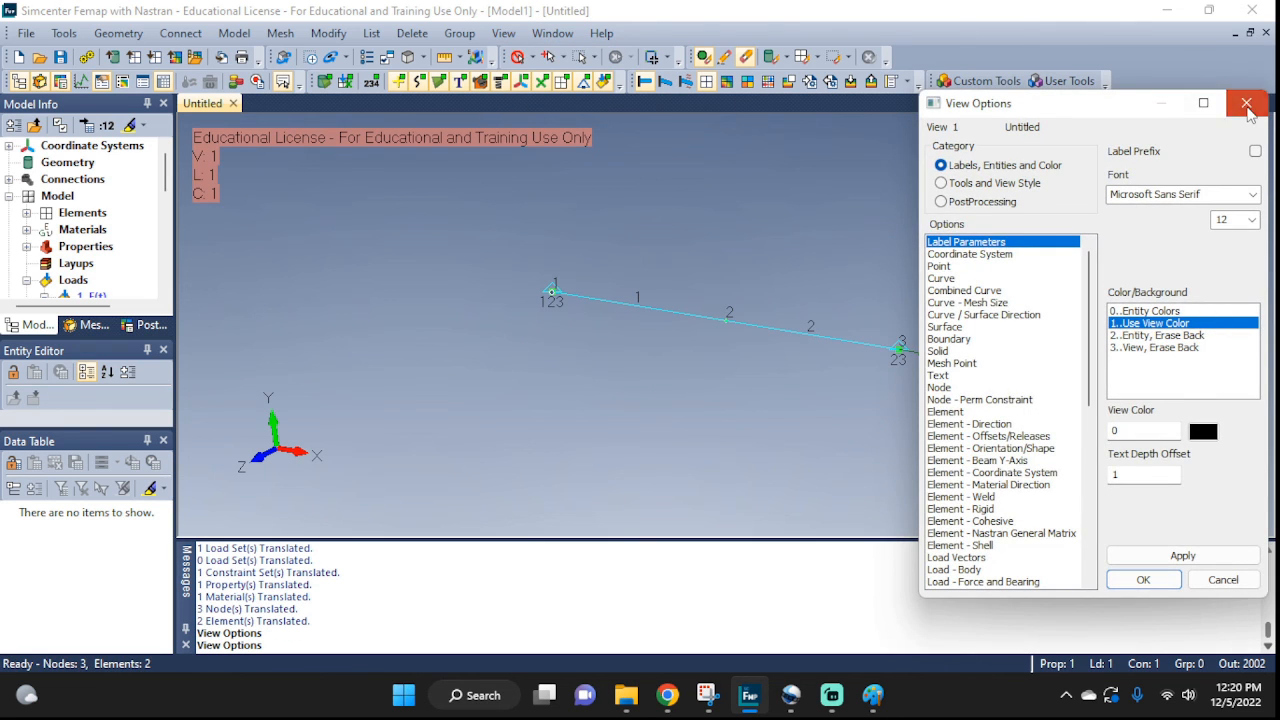
click(1248, 104)
Step: In the view selection, set the deformed style to Deform and the contour style to Contour
click(503, 33)
click(540, 140)
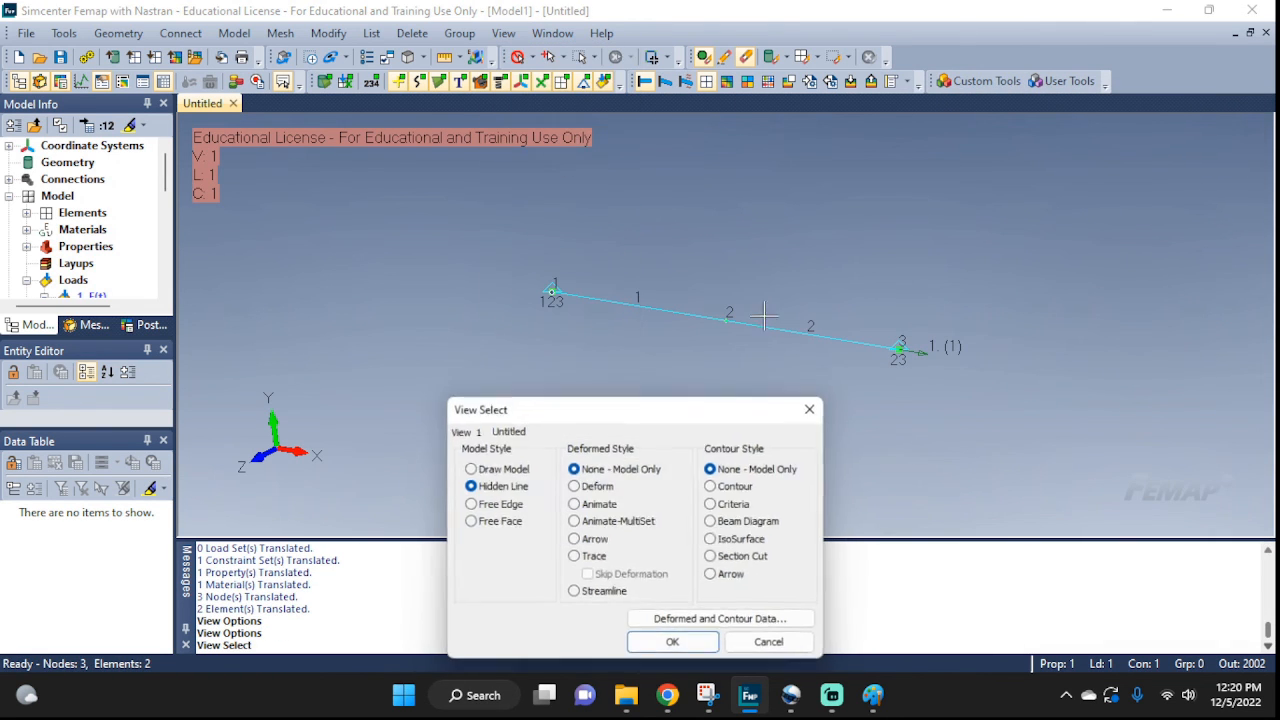
click(605, 486)
click(748, 487)
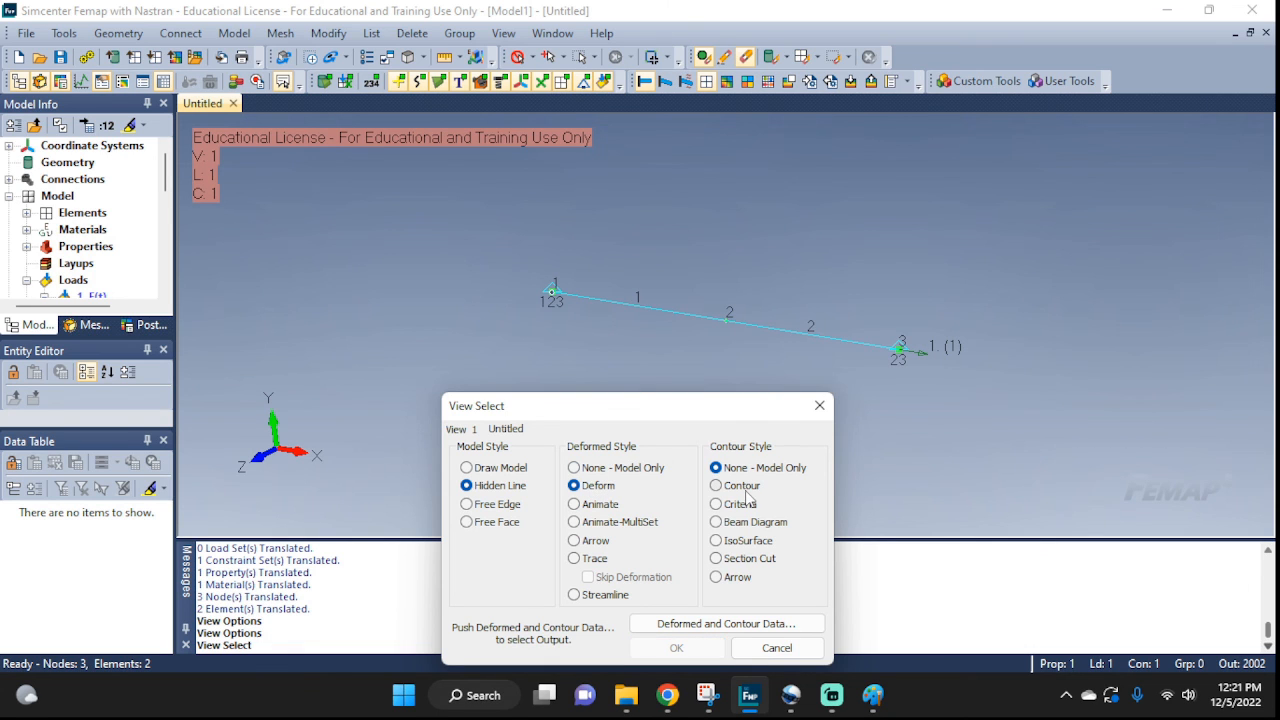
Step: Choose 2..T1 Translation as the contour vector for output set 2002..Case 1 Time 1 and display the deformed contour plot
click(712, 624)
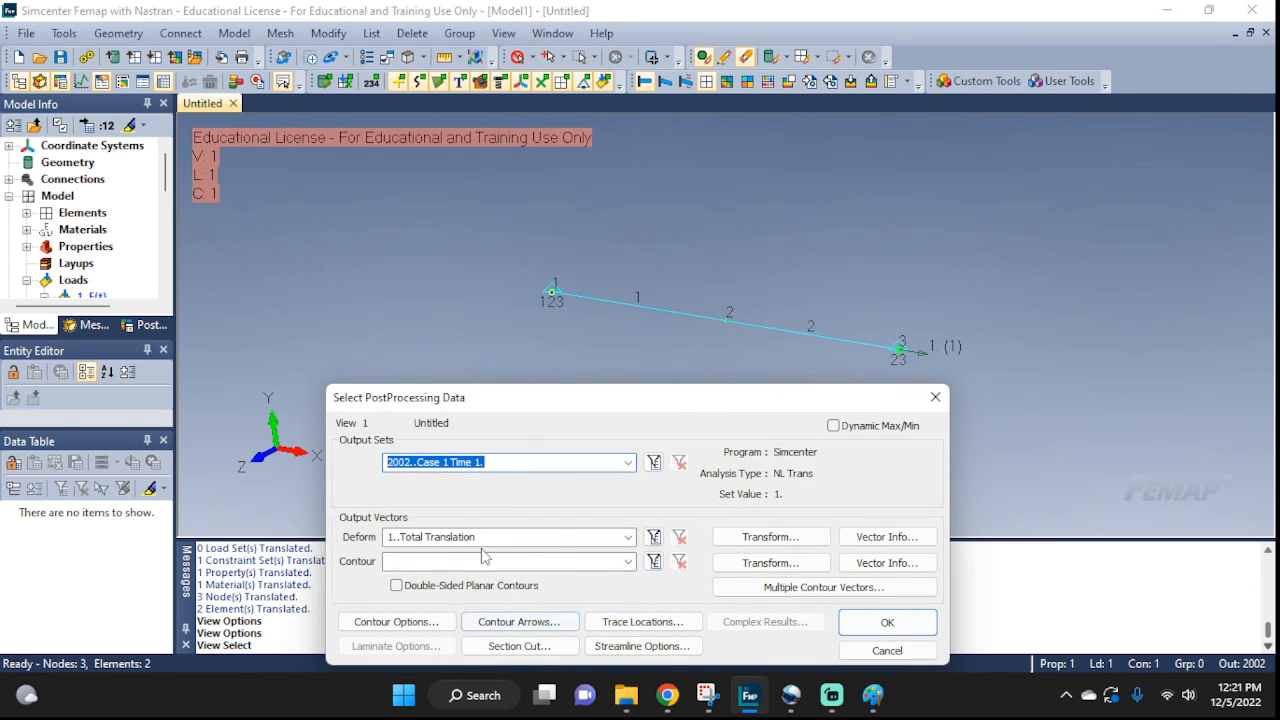
click(628, 561)
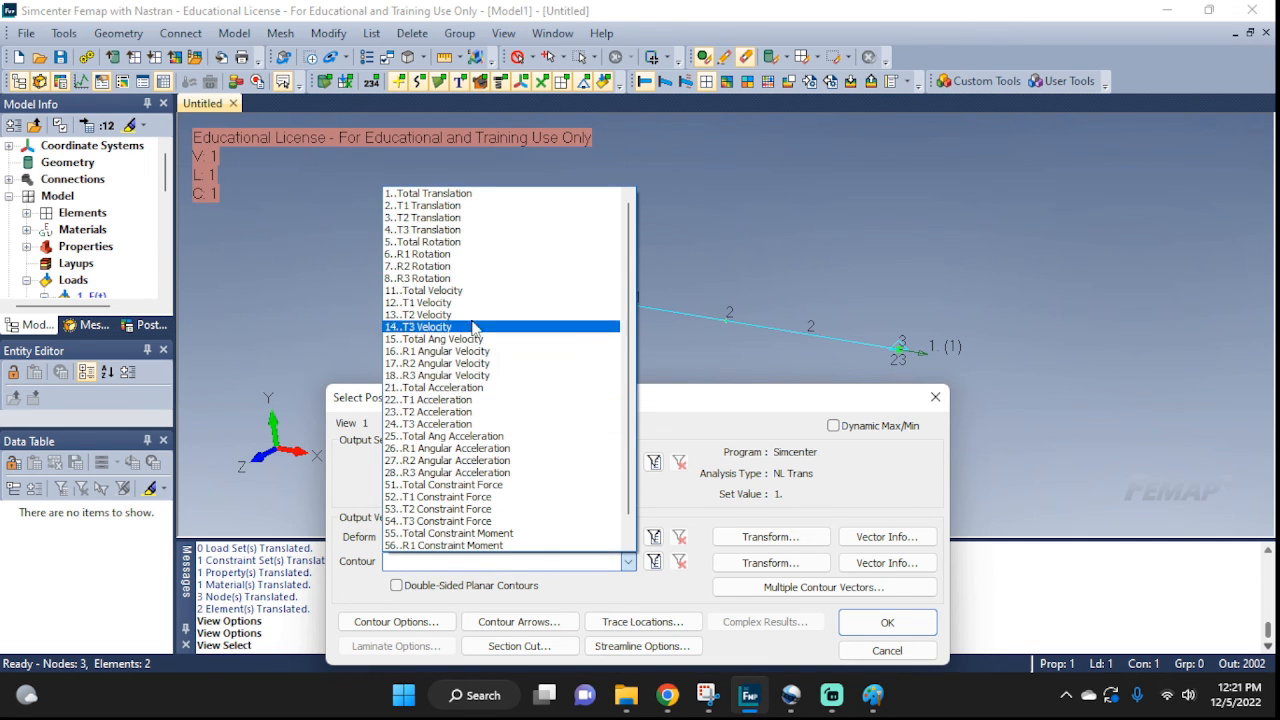
click(437, 216)
click(886, 622)
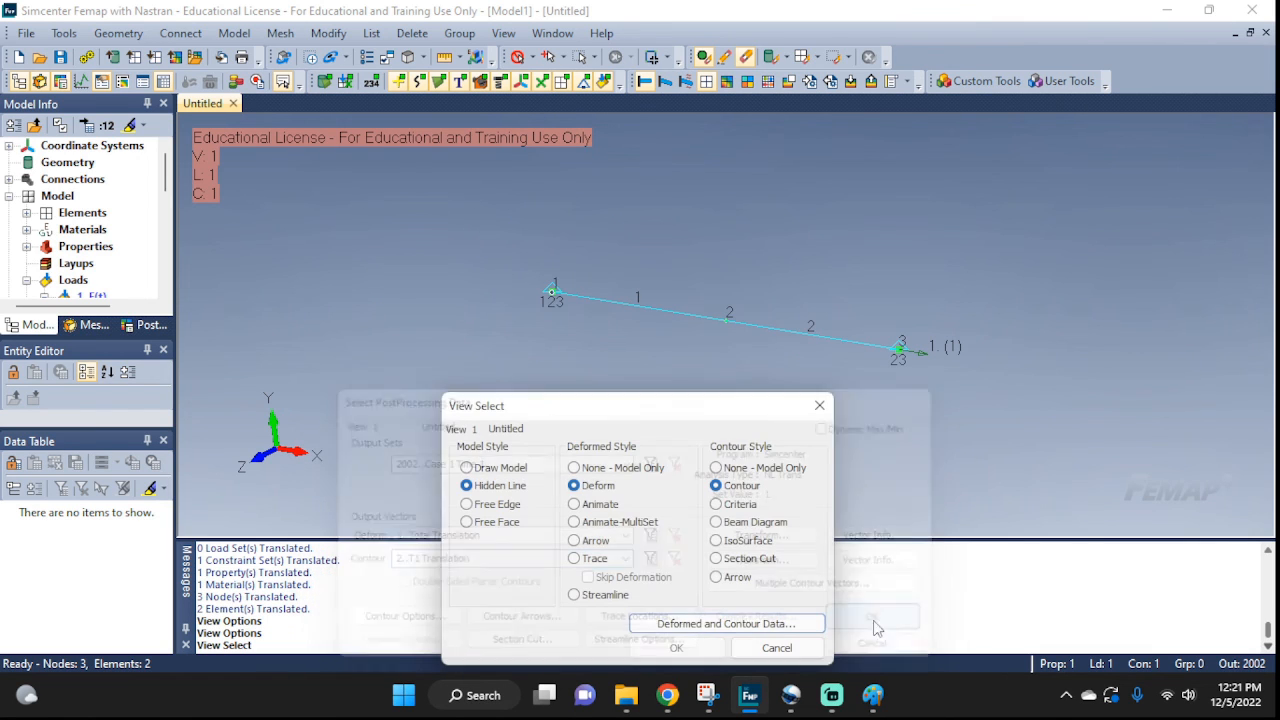
click(676, 648)
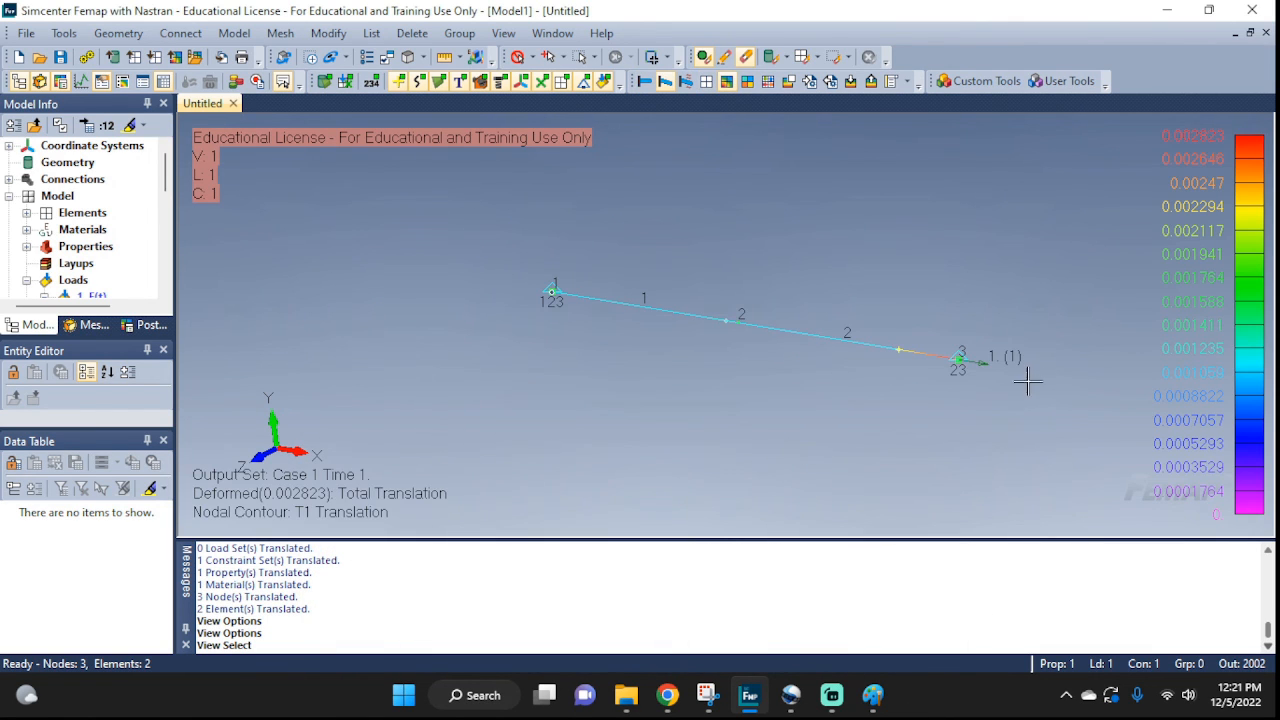
Step: Switch the view to the undeformed model, and animate the bar's deformation with the T1 Translation contour
click(644, 81)
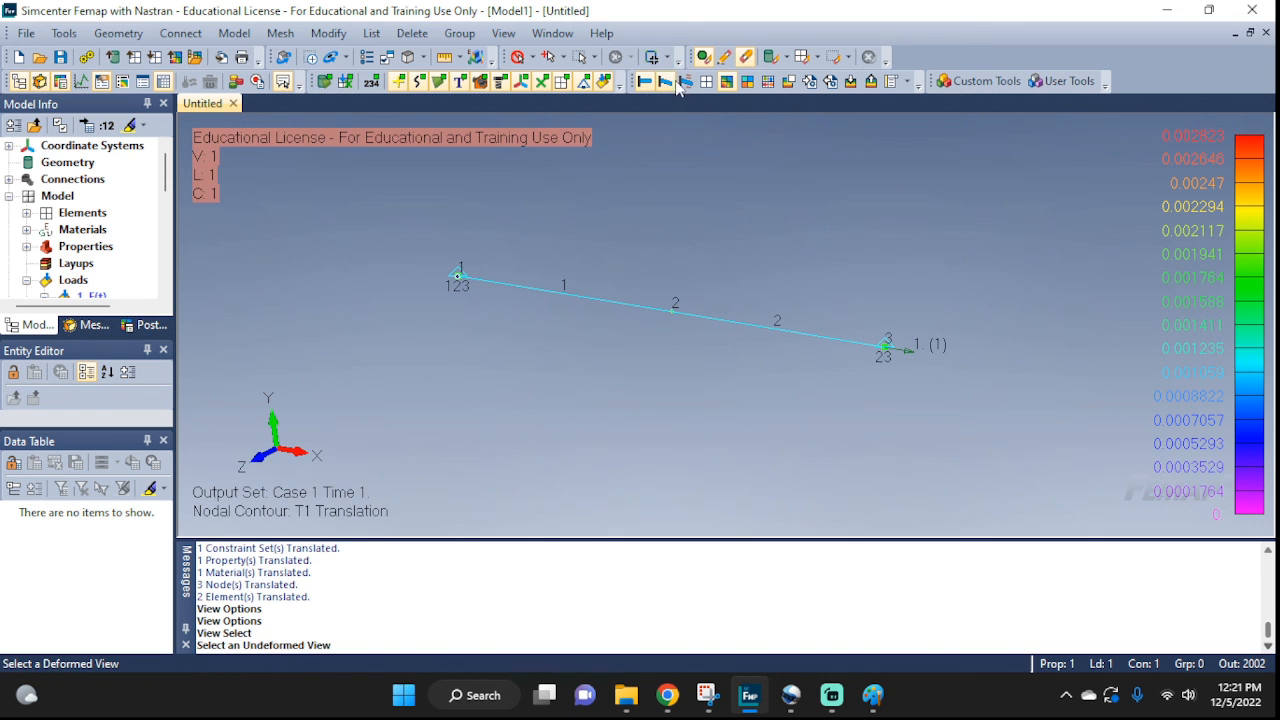
click(685, 81)
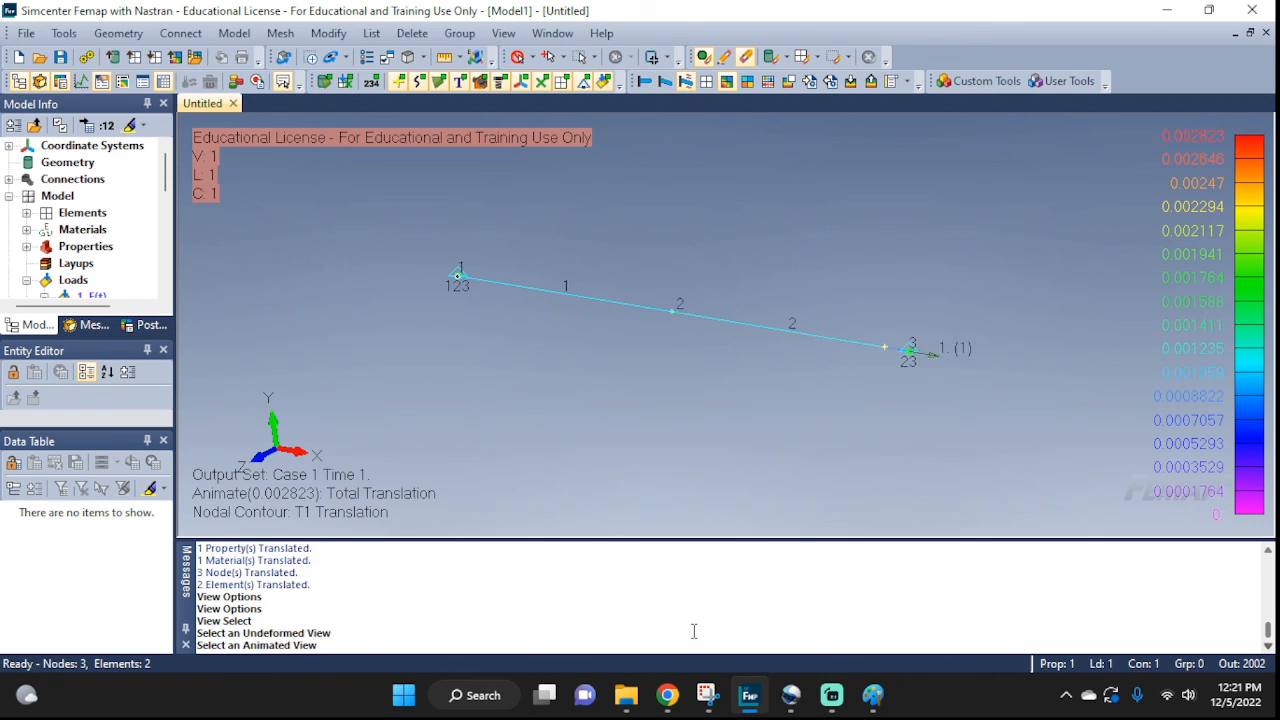